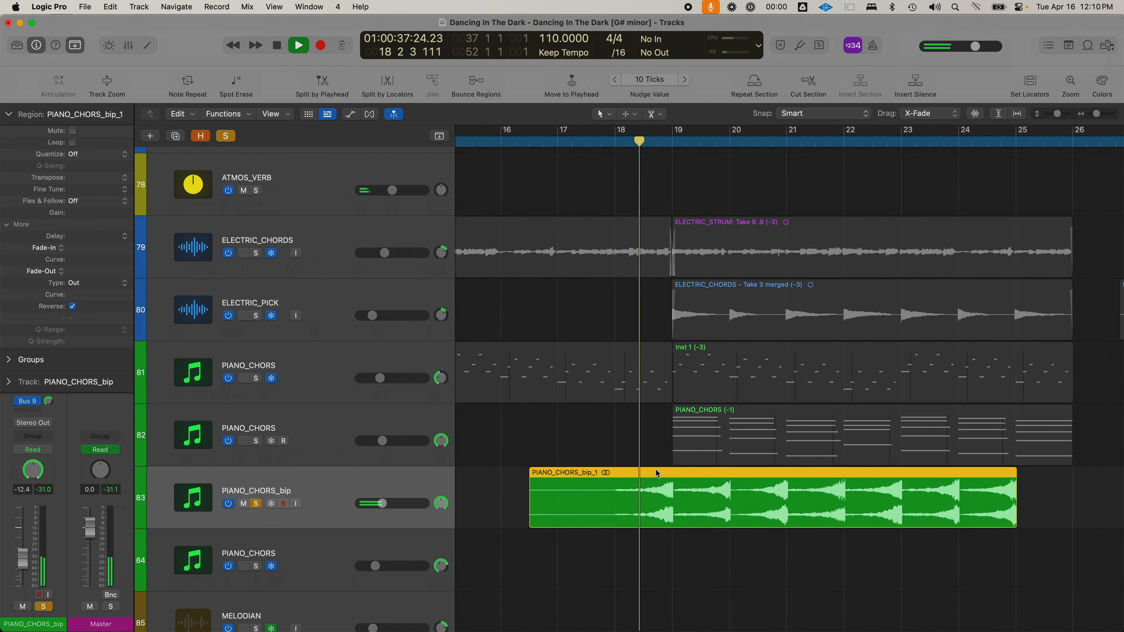
Step: Stop playback of the soloed, reversed PIANO_CHORS_bip region
key(space)
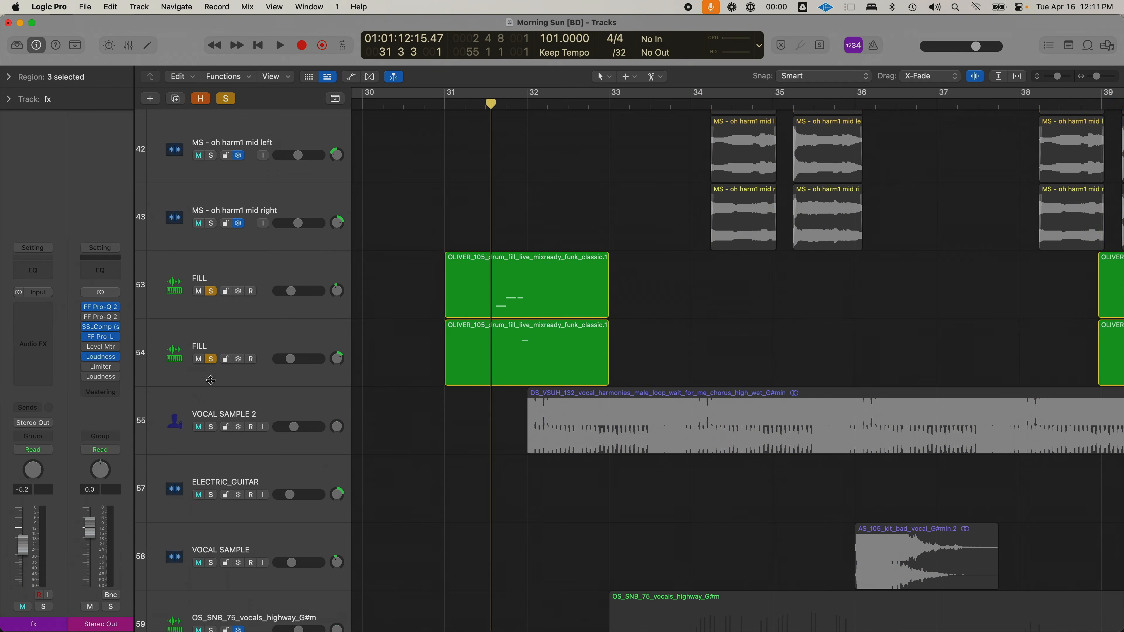
Step: Audition the two soloed drum FILL tracks from bar 31 and select each one to view its channel strip
scroll(344, 270, left, 2)
scroll(345, 271, left, 1)
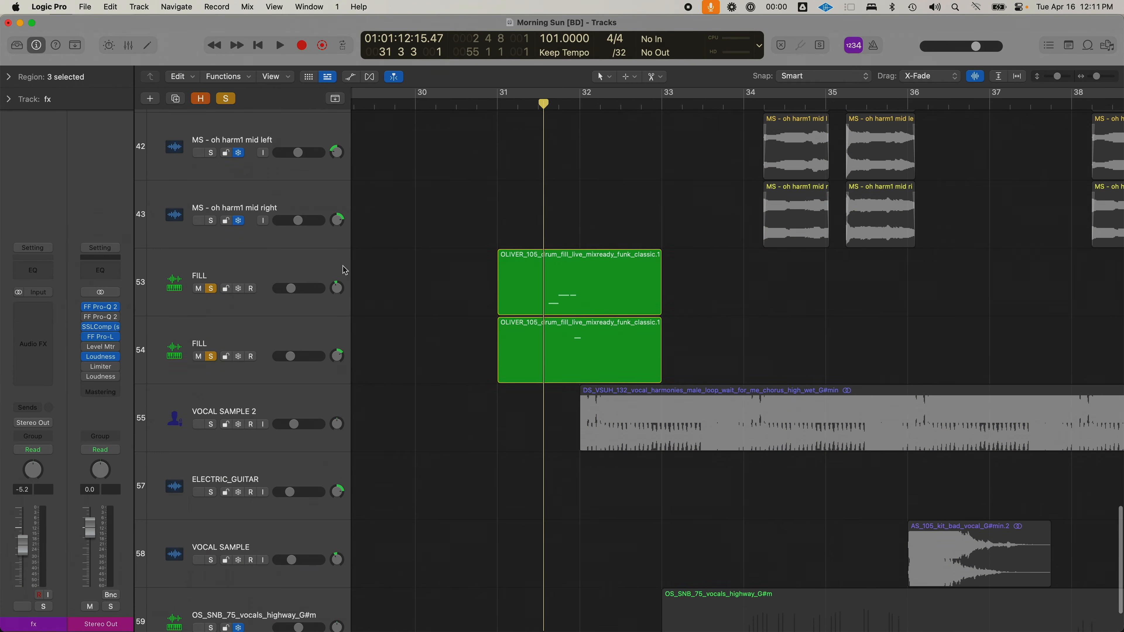
key(space)
key(space)
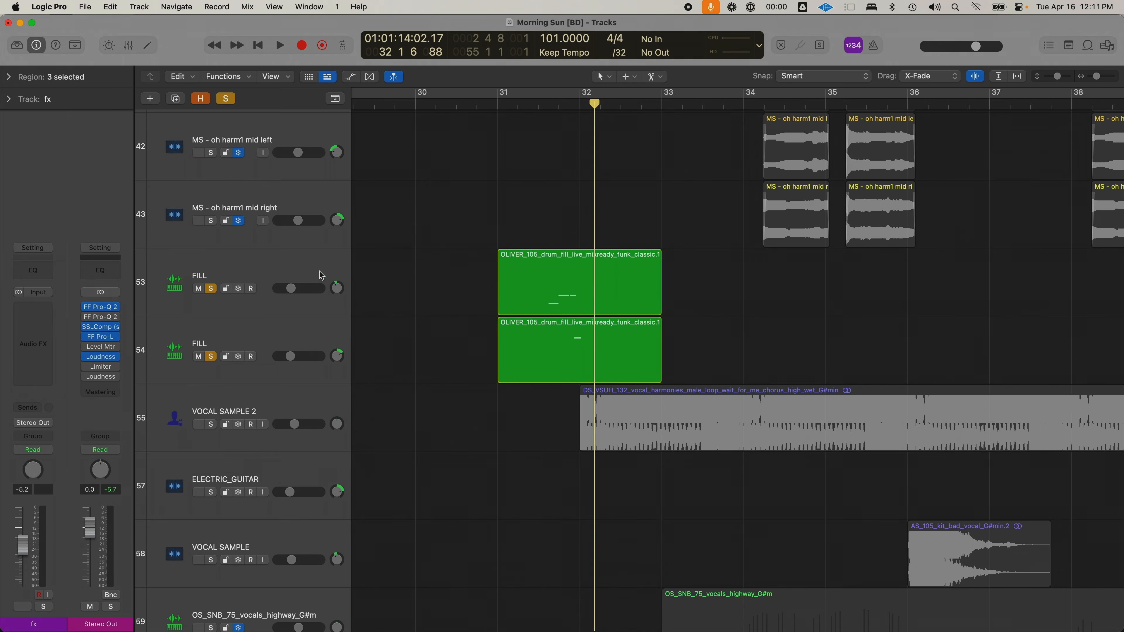
click(268, 271)
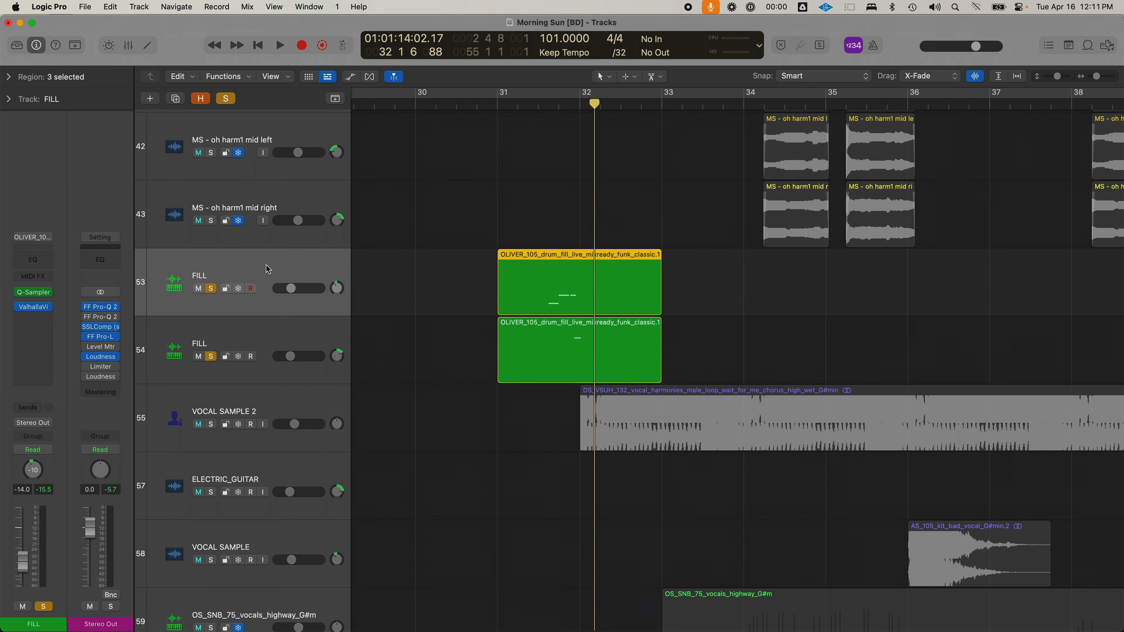
click(328, 331)
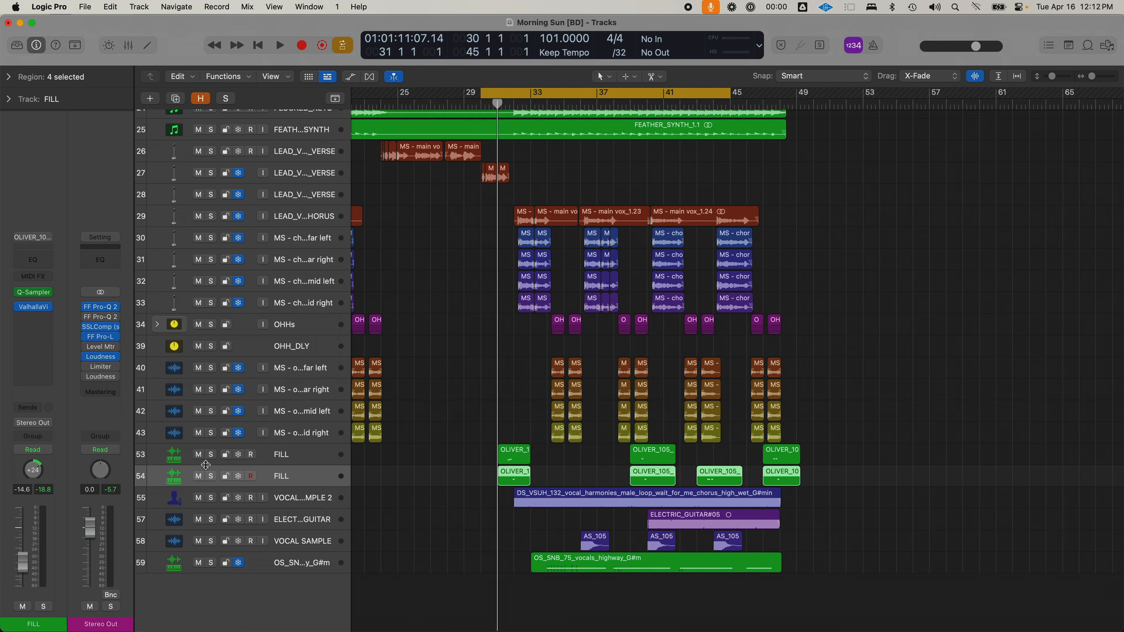
Step: Compare the transition into the section at bar 32 with both FILL tracks muted and with them unmuted
click(200, 456)
key(space)
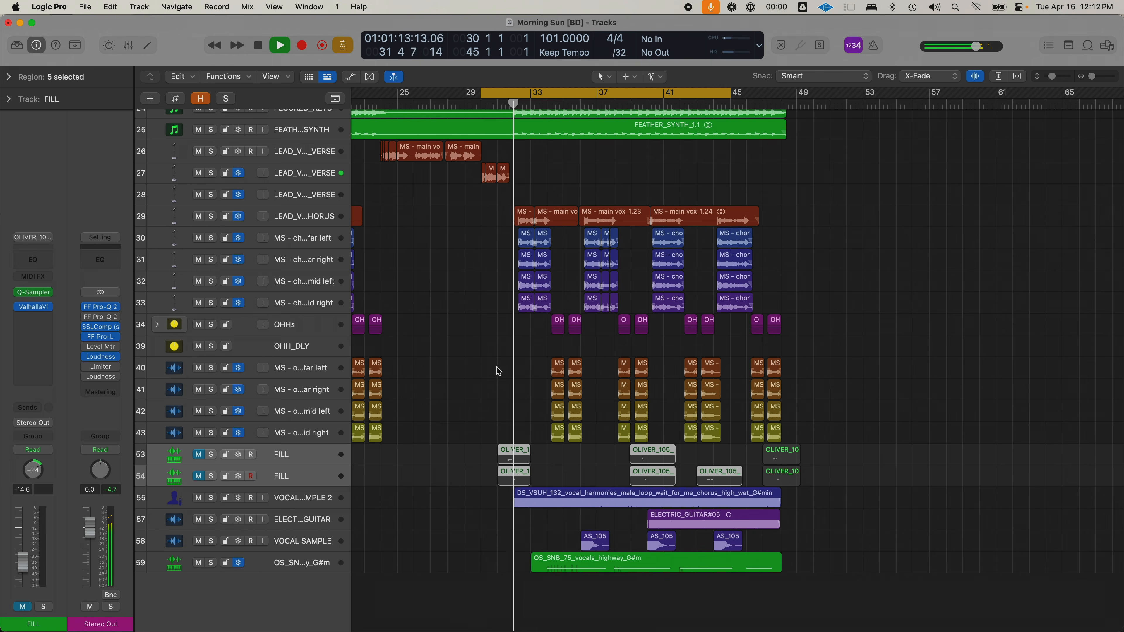
key(space)
click(199, 455)
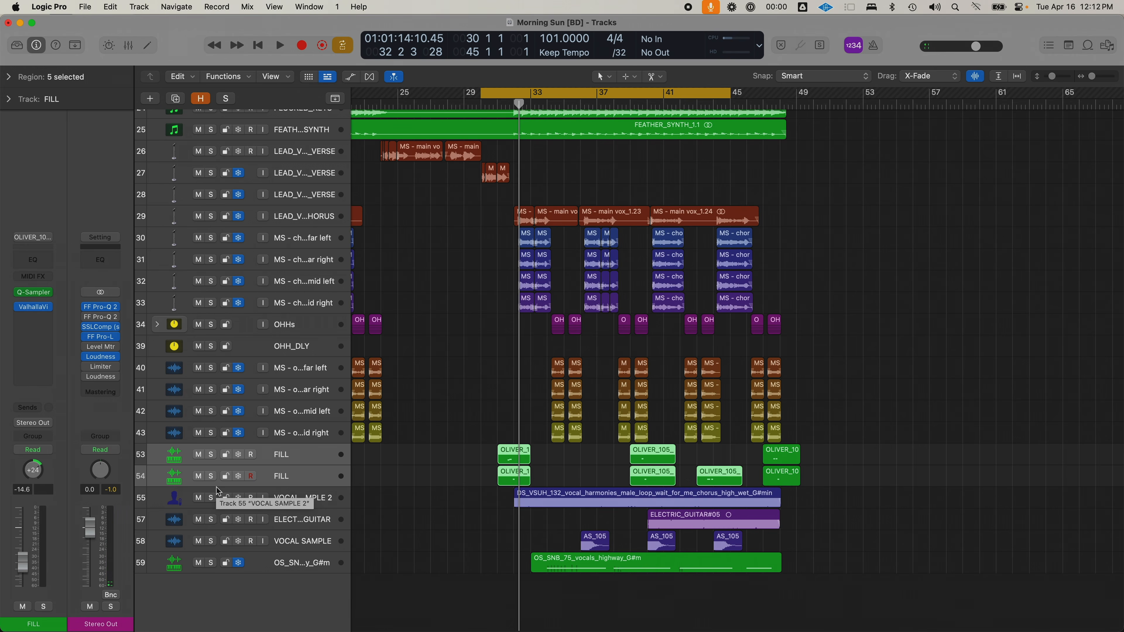
key(space)
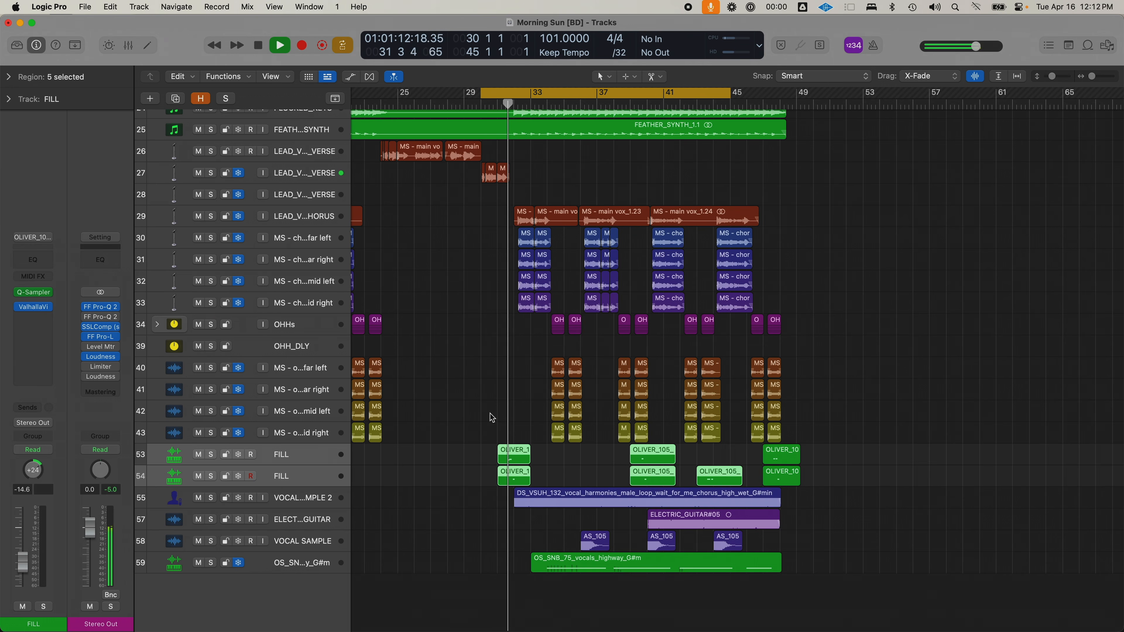
key(space)
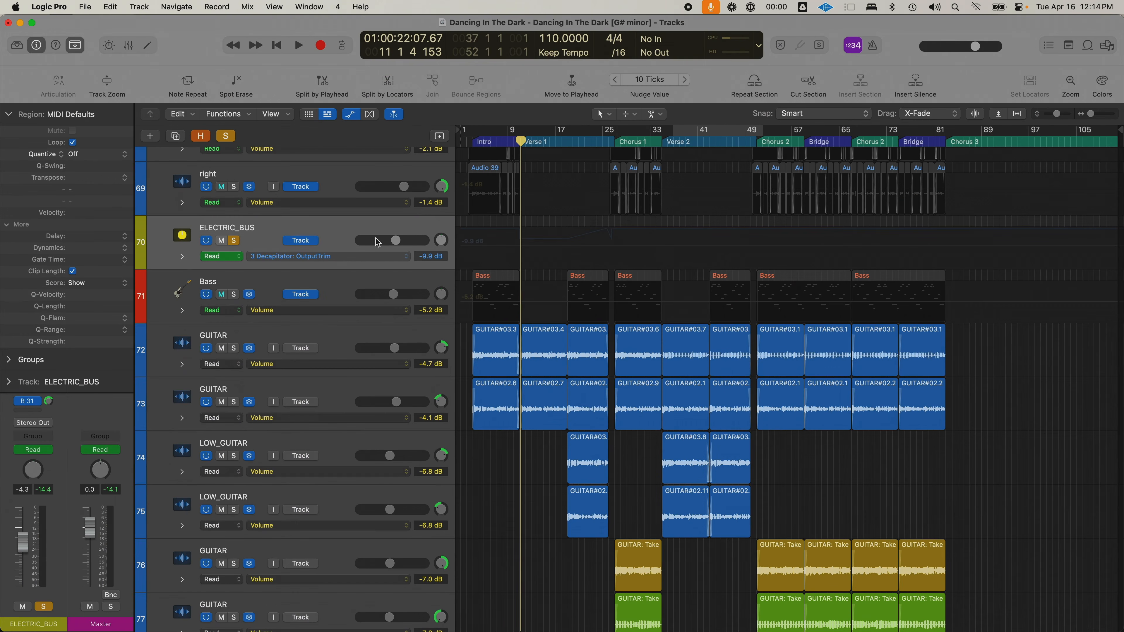
Step: Play the soloed ELECTRIC_BUS guitars at the start of Verse 1
key(space)
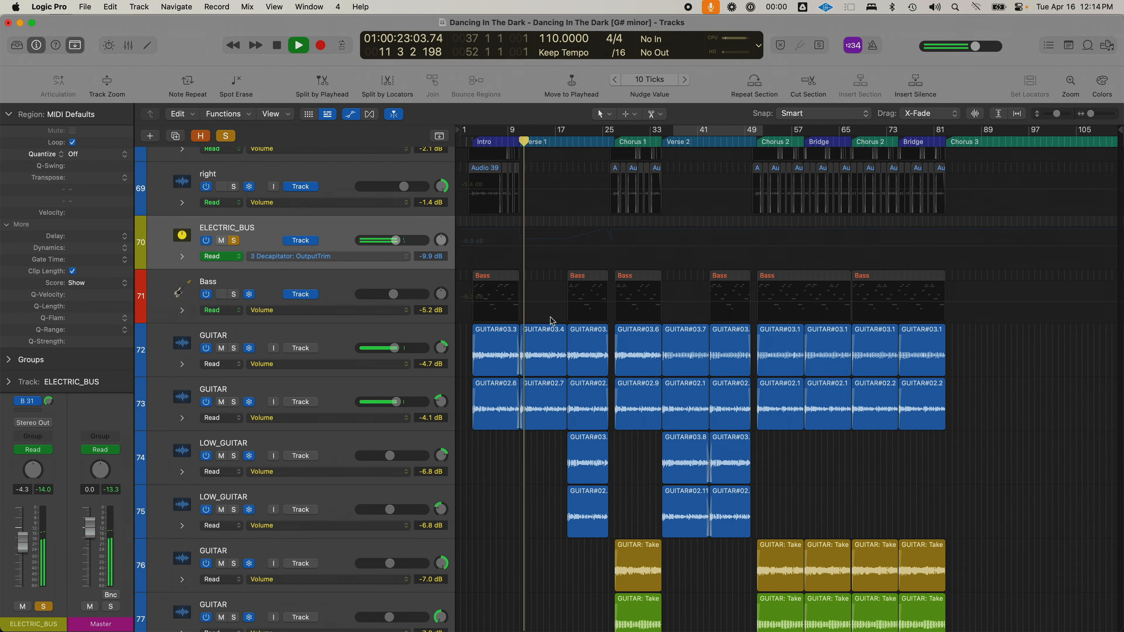
key(super+Right)
key(super+Right)
key(super+Right)
key(super+Right)
key(super+Right)
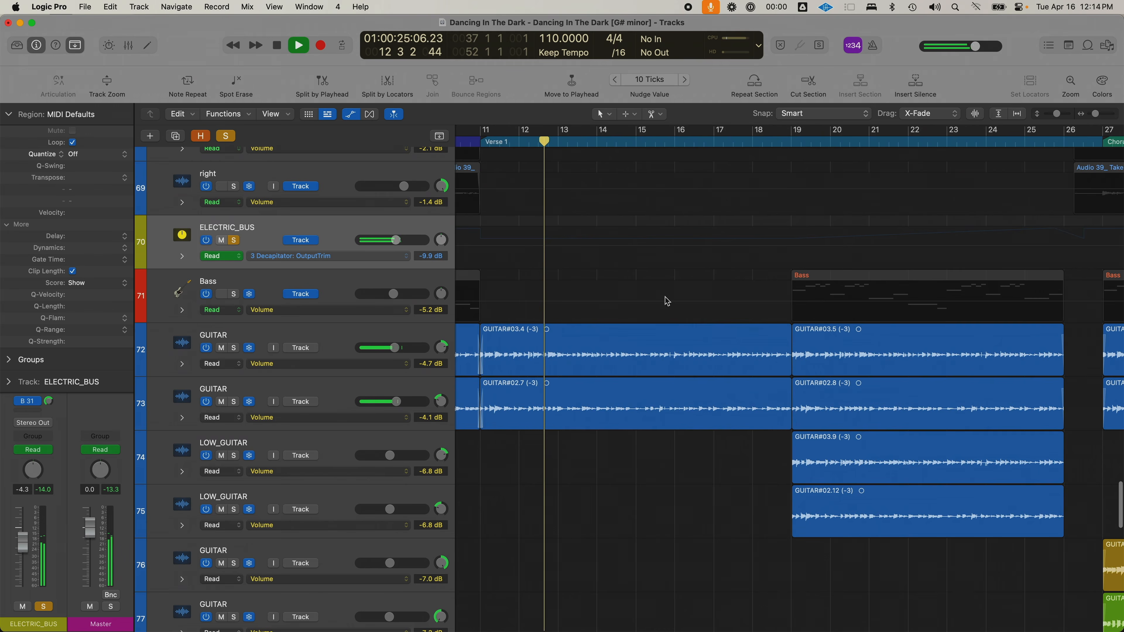
key(super+Left)
key(super+Left)
key(super+Left)
key(super+Left)
key(space)
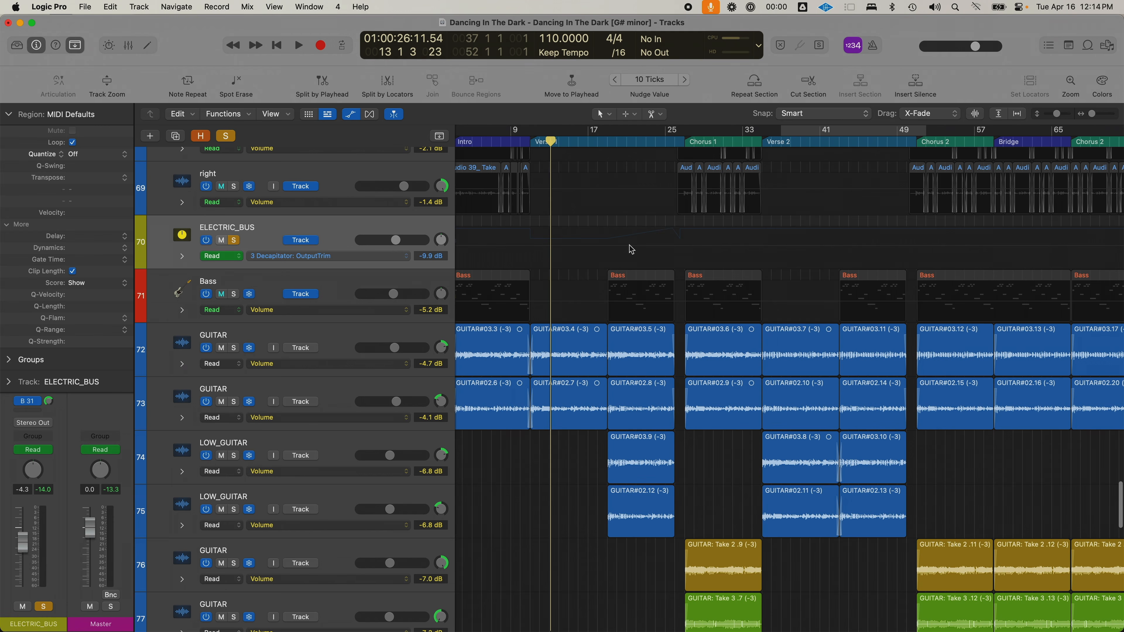
Step: Move the playhead to bar 9 and the start of Chorus 1, and return it to the start of Verse 1
click(512, 142)
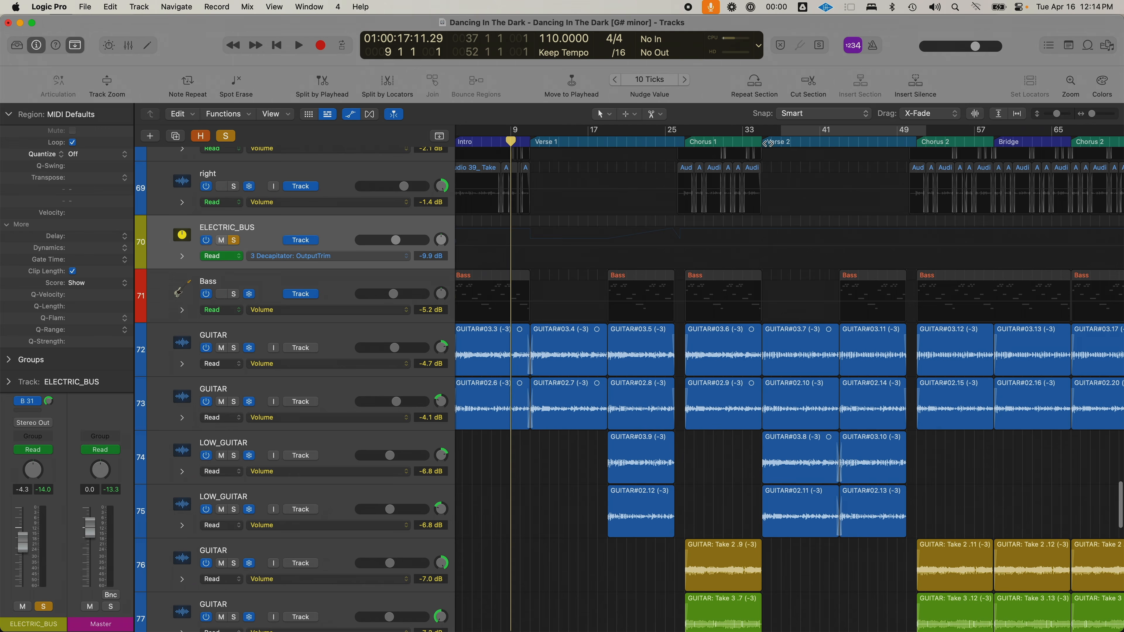
click(683, 144)
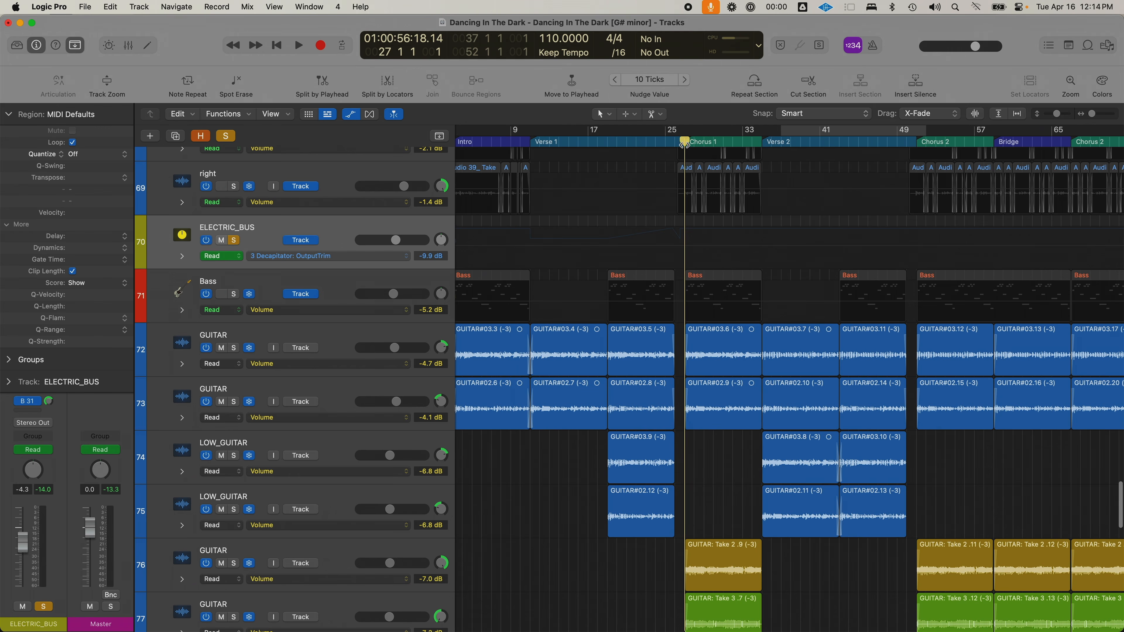
click(534, 143)
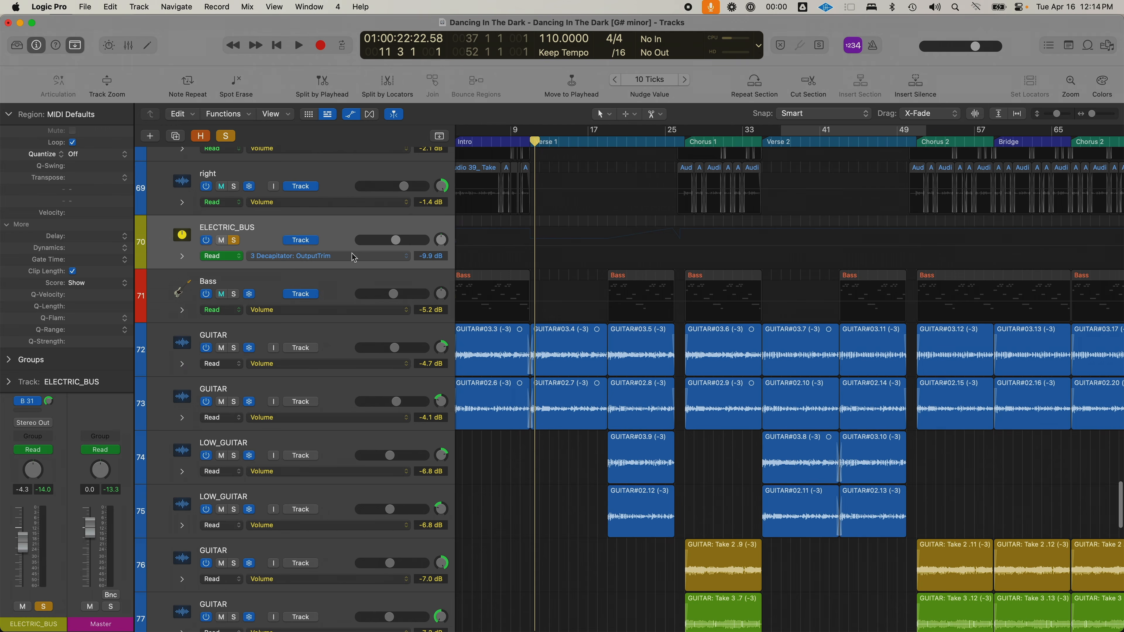
Step: Lower the high-cut frequency in the ELECTRIC_BUS Channel EQ to about 2390 Hz
click(10, 113)
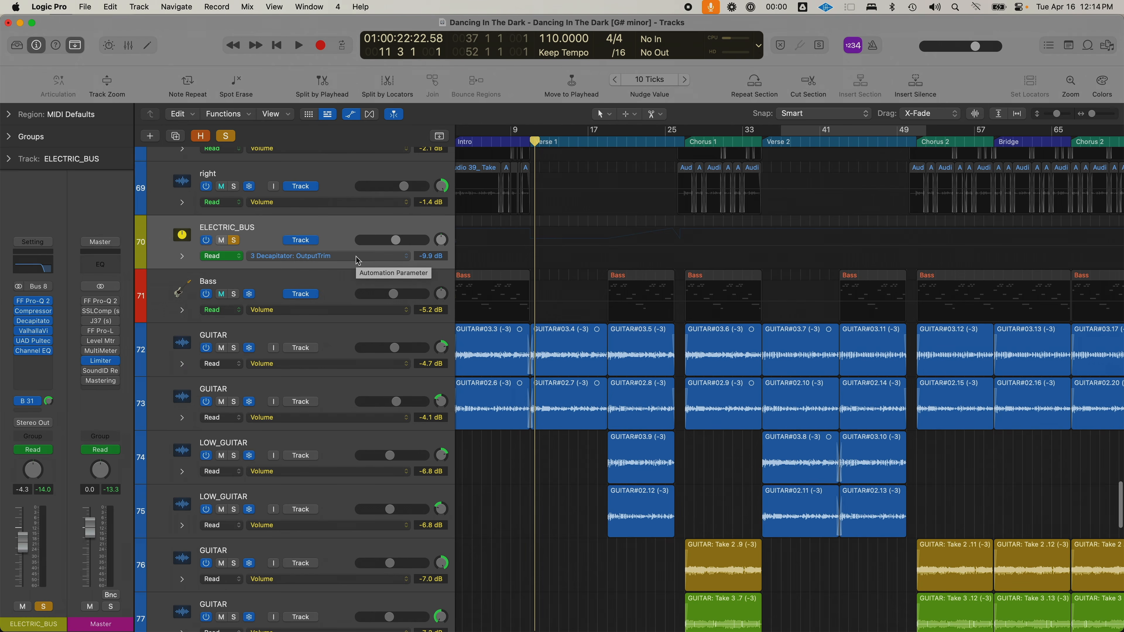
click(39, 270)
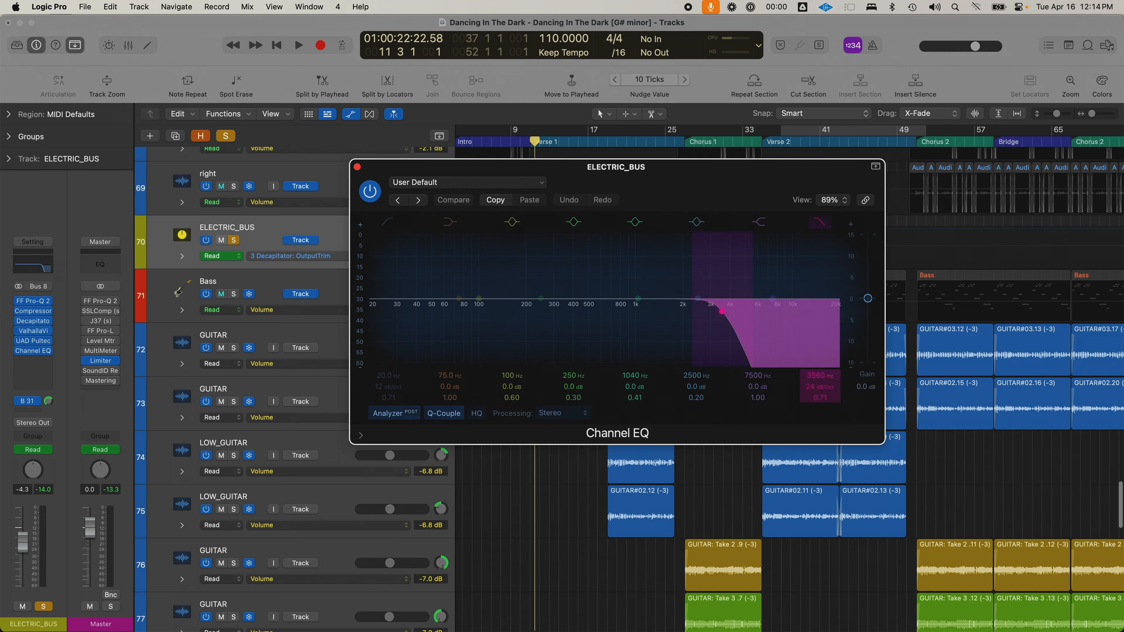
drag(722, 311, 694, 311)
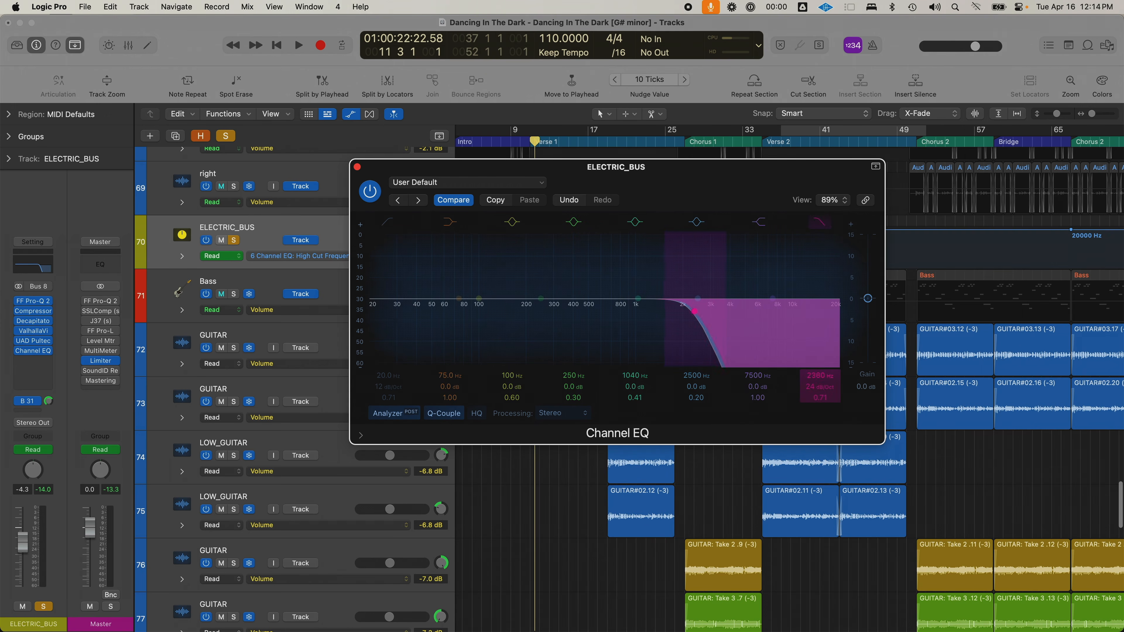
click(356, 167)
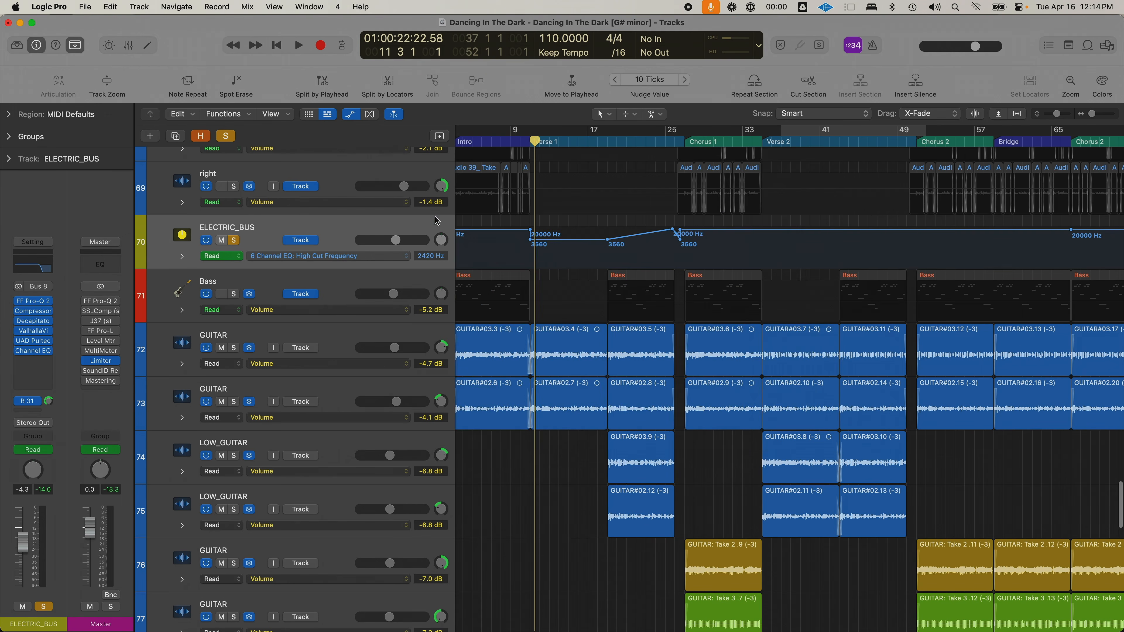
Step: Lower the ELECTRIC_BUS high-cut automation to about 820 Hz at the start of Verse 1 and 945 Hz near bar 19, and reduce the peak before Chorus 1
key(super+Down)
mouse_move(560, 250)
mouse_down()
mouse_move(561, 281)
mouse_move(562, 266)
mouse_up()
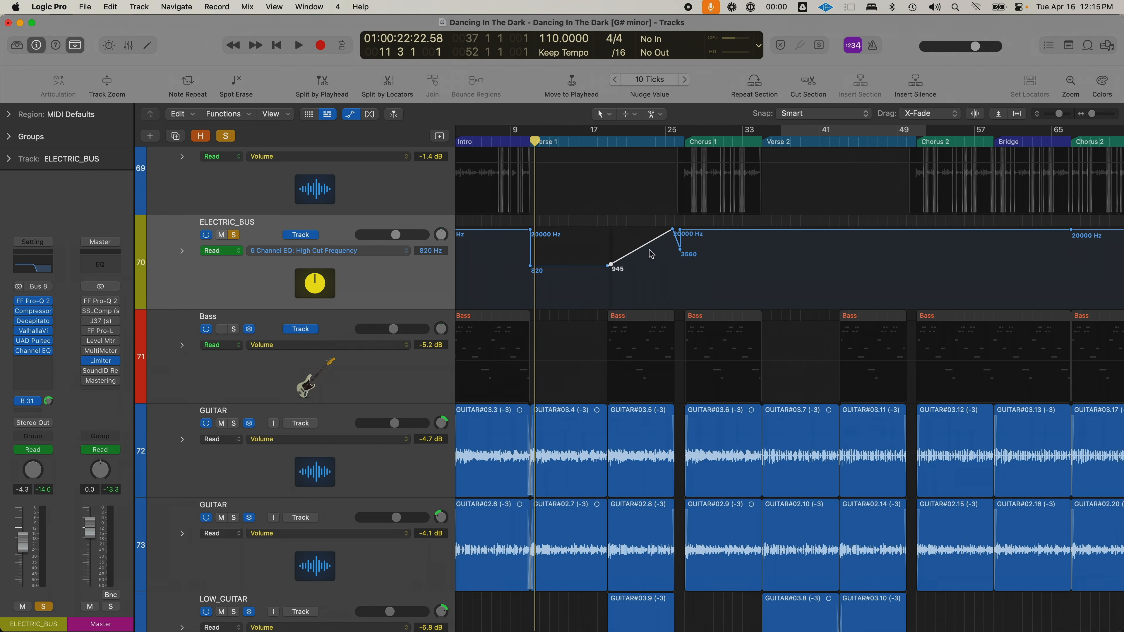
drag(671, 231, 673, 239)
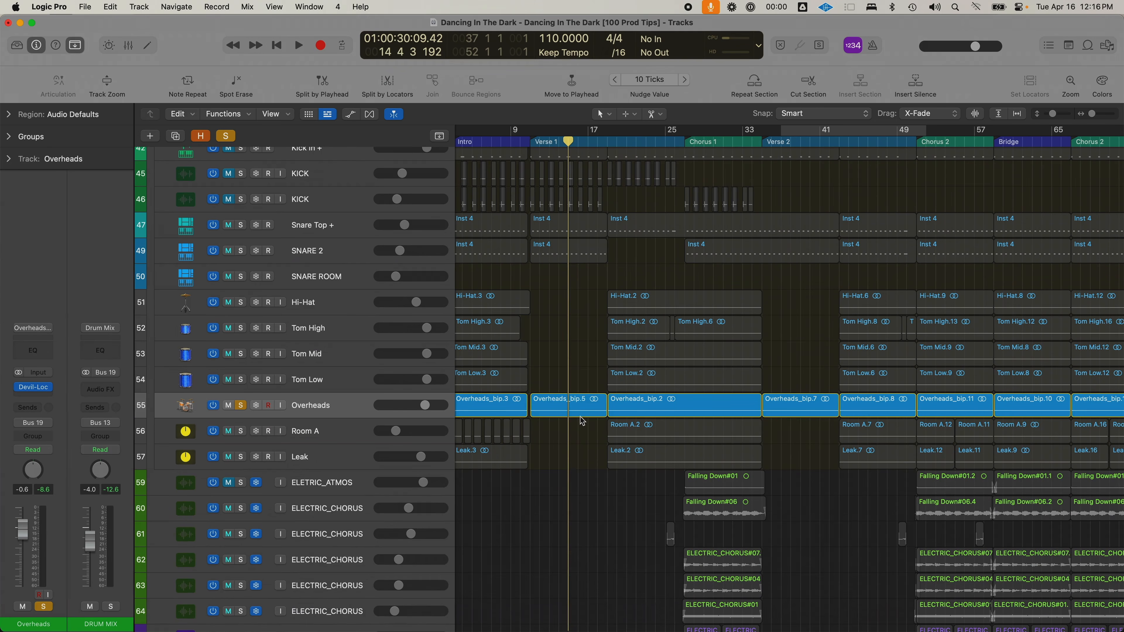
Step: Adjust the Crunch amount of the Devil-Loc plug-in on the Overheads track and close its window
click(581, 414)
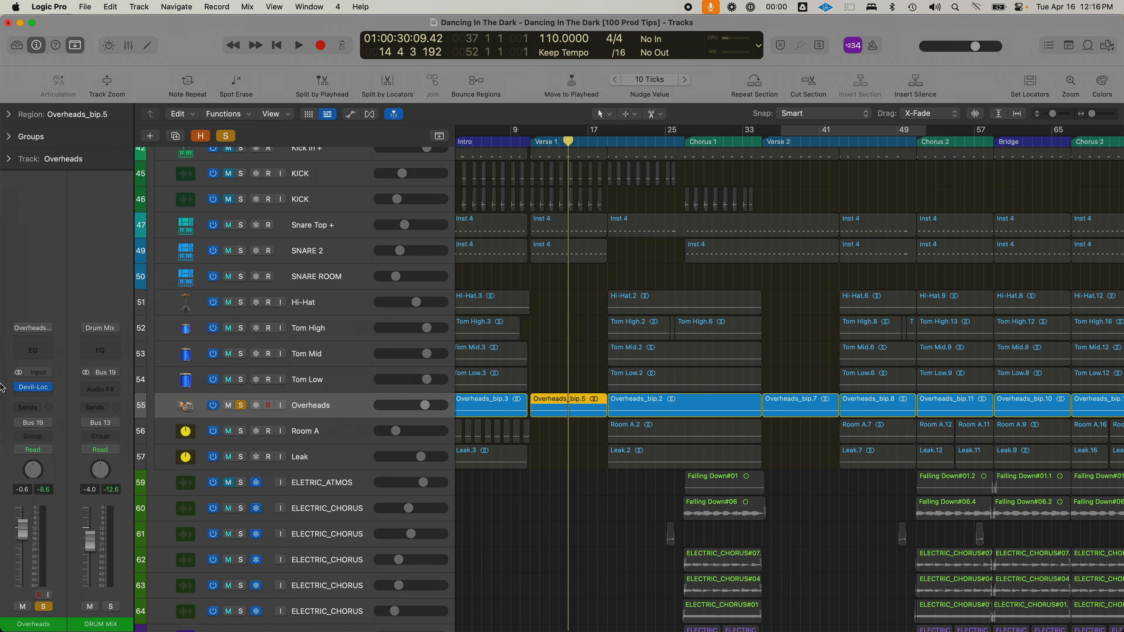
mouse_move(30, 391)
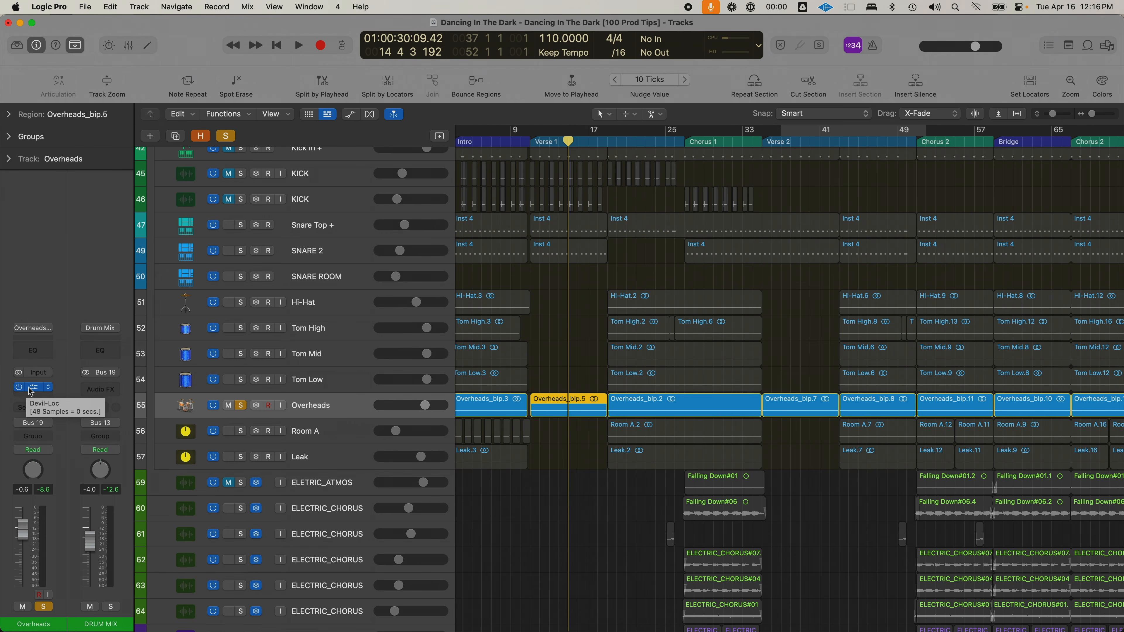
click(30, 391)
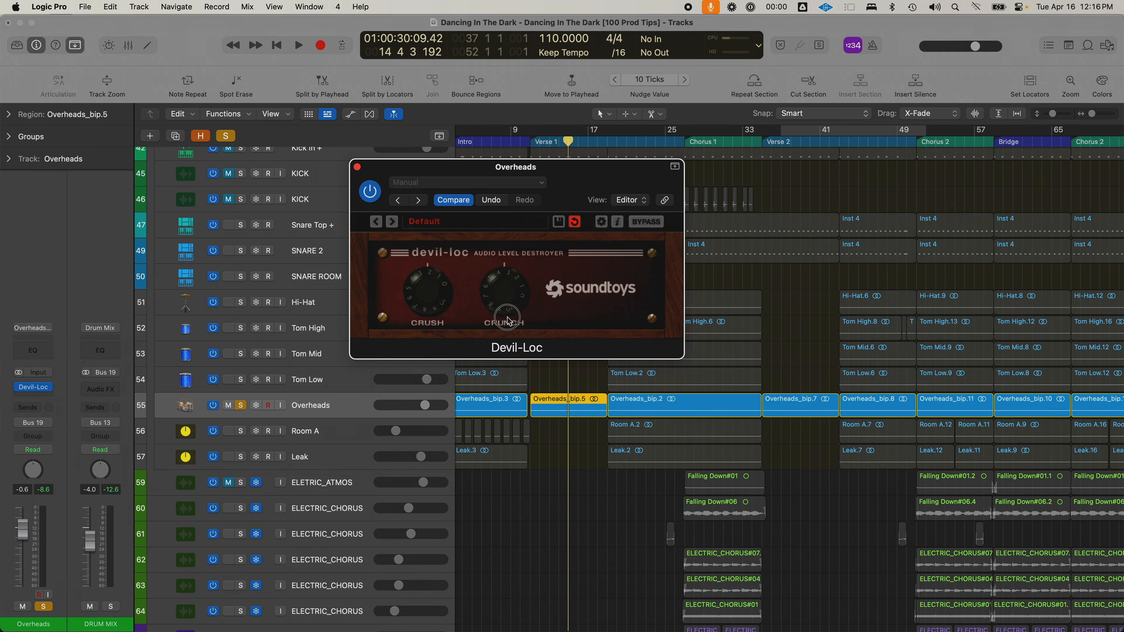
drag(503, 303, 486, 288)
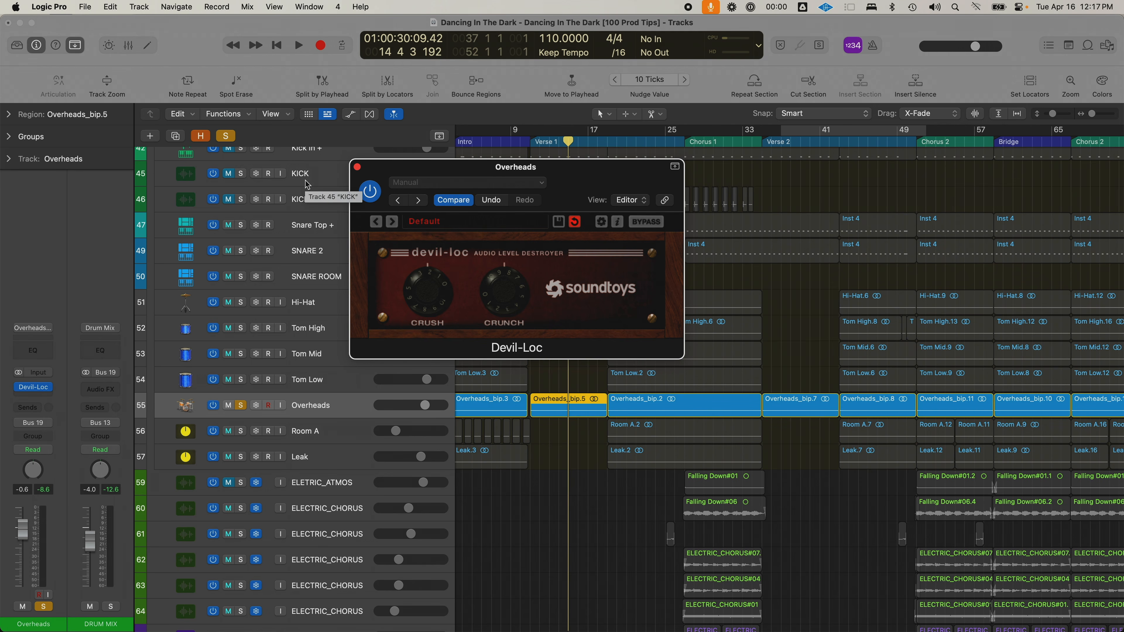
click(357, 166)
Step: Unsolo the Overheads track and play the full drum kit from the start of Verse 1
click(529, 141)
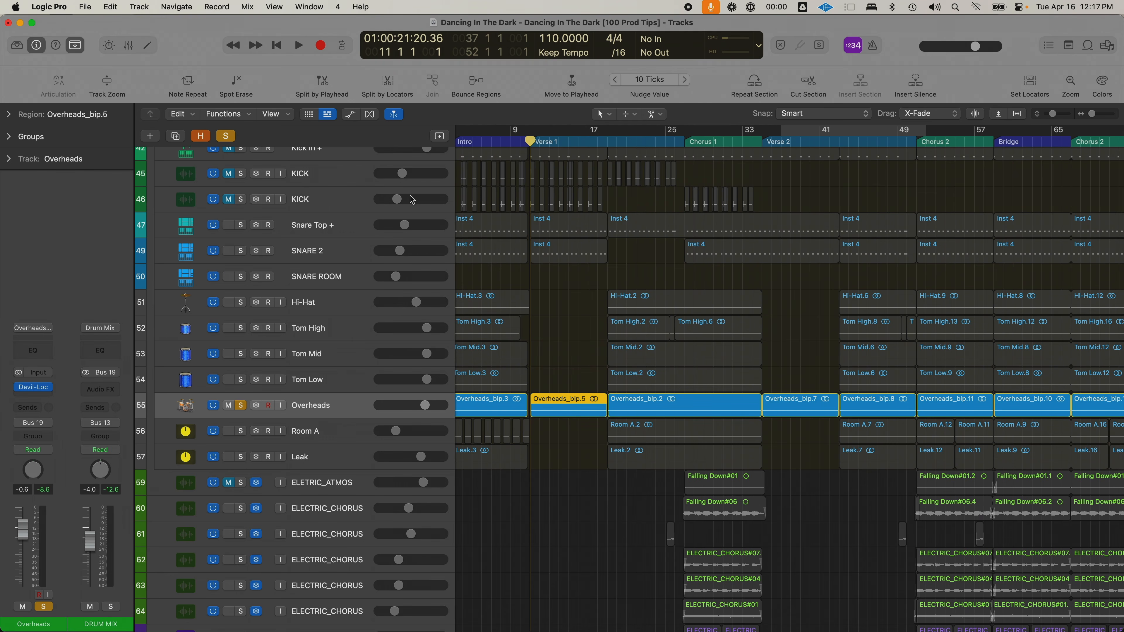
scroll(310, 337, up, 1)
click(238, 433)
key(space)
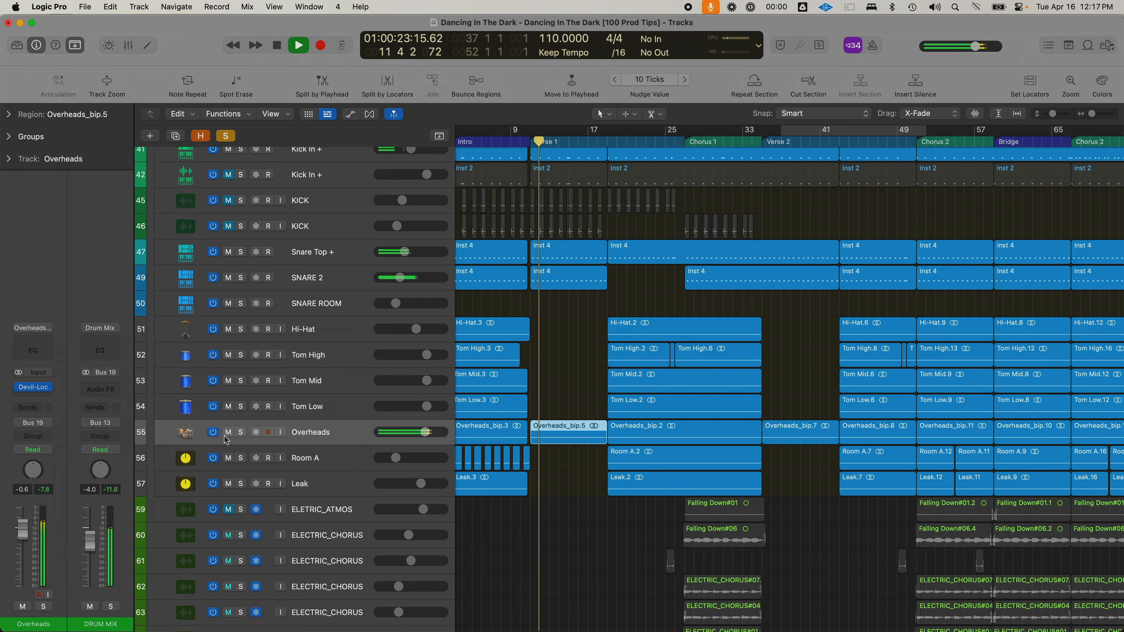
Step: Compare the drums with Overheads muted and unmuted, and set the Overheads volume to -2.8 dB
click(229, 435)
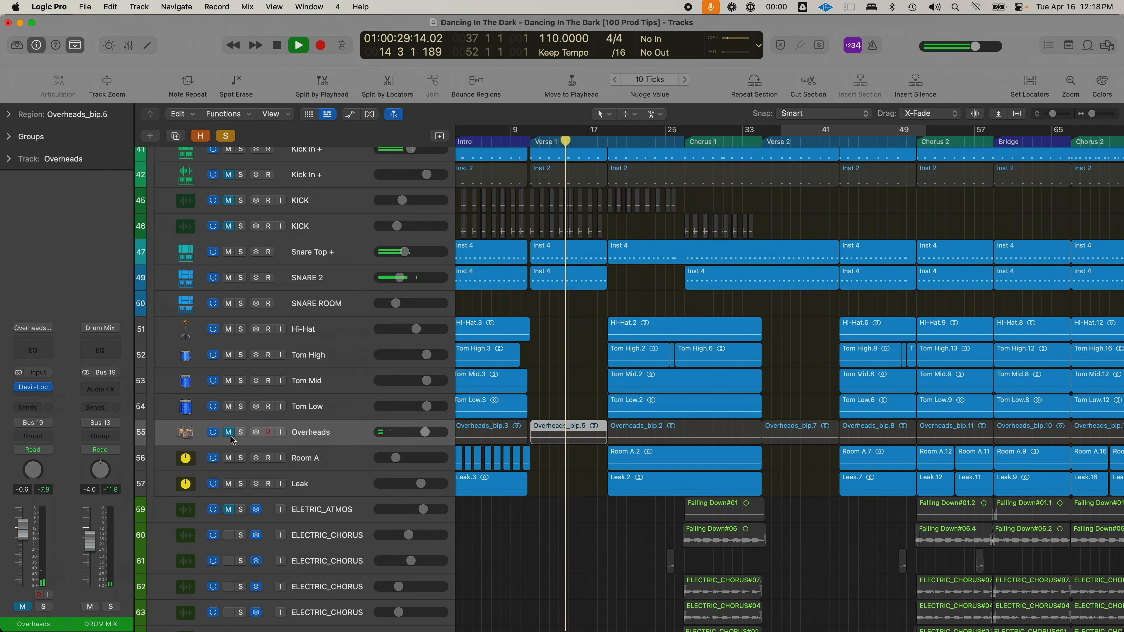
click(228, 433)
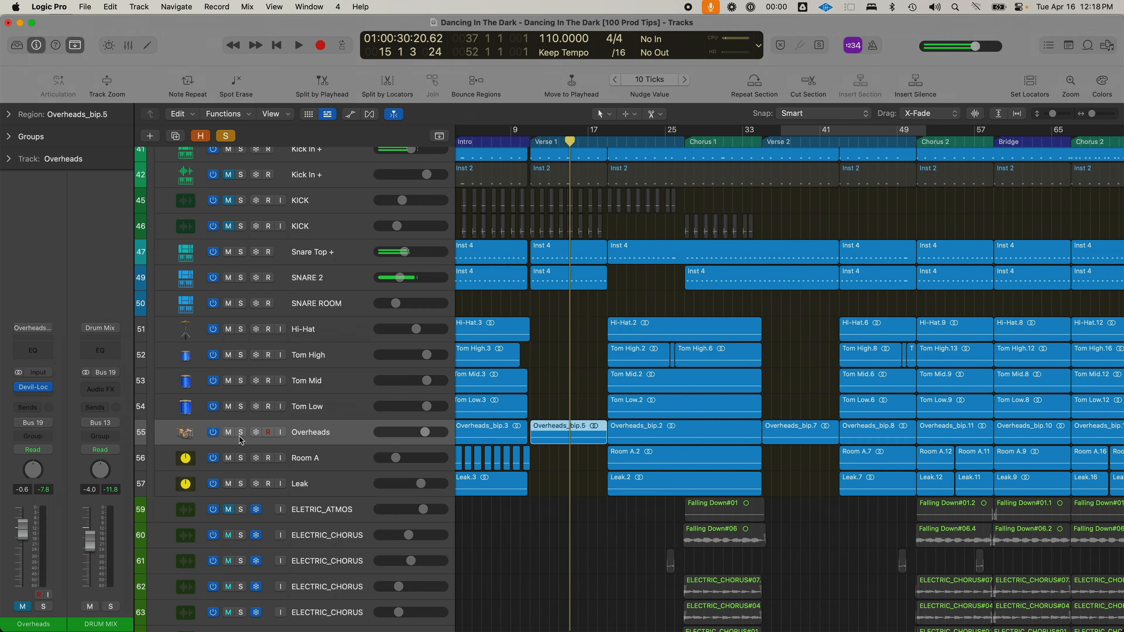
drag(436, 441, 428, 438)
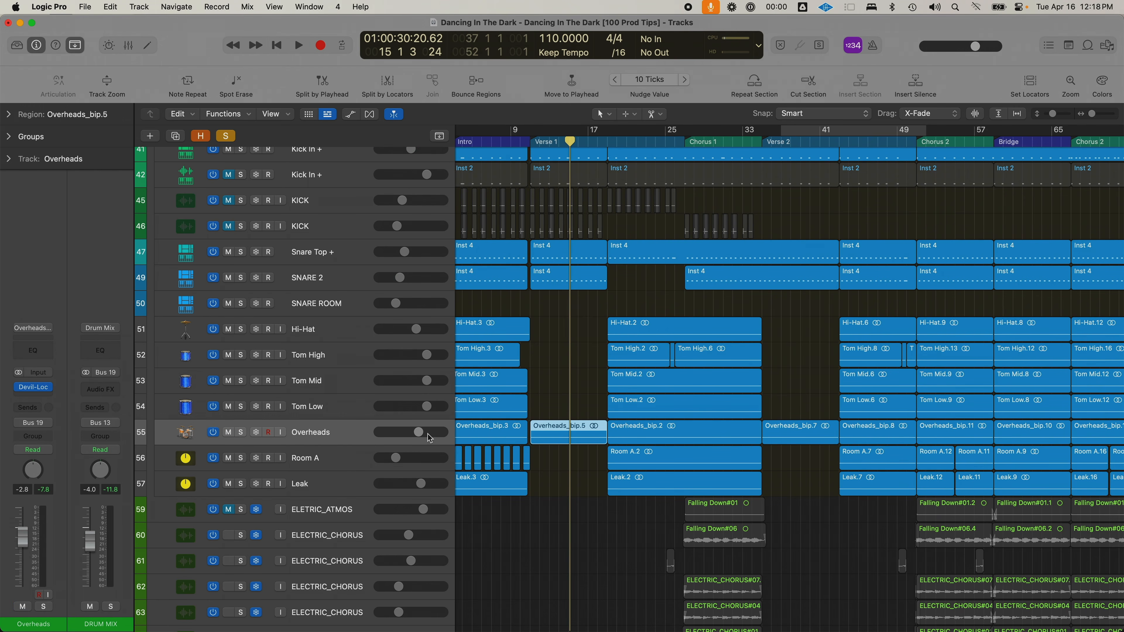
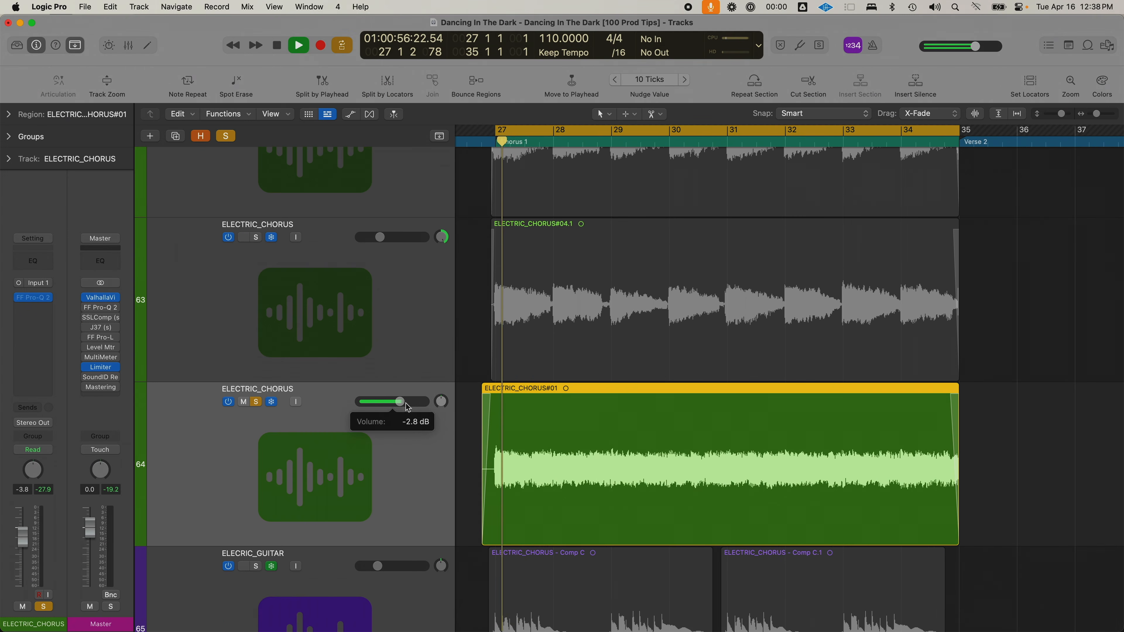
Step: Raise the volume of the soloed ELECTRIC_CHORUS track 64 during playback of Chorus 1
drag(400, 401, 420, 406)
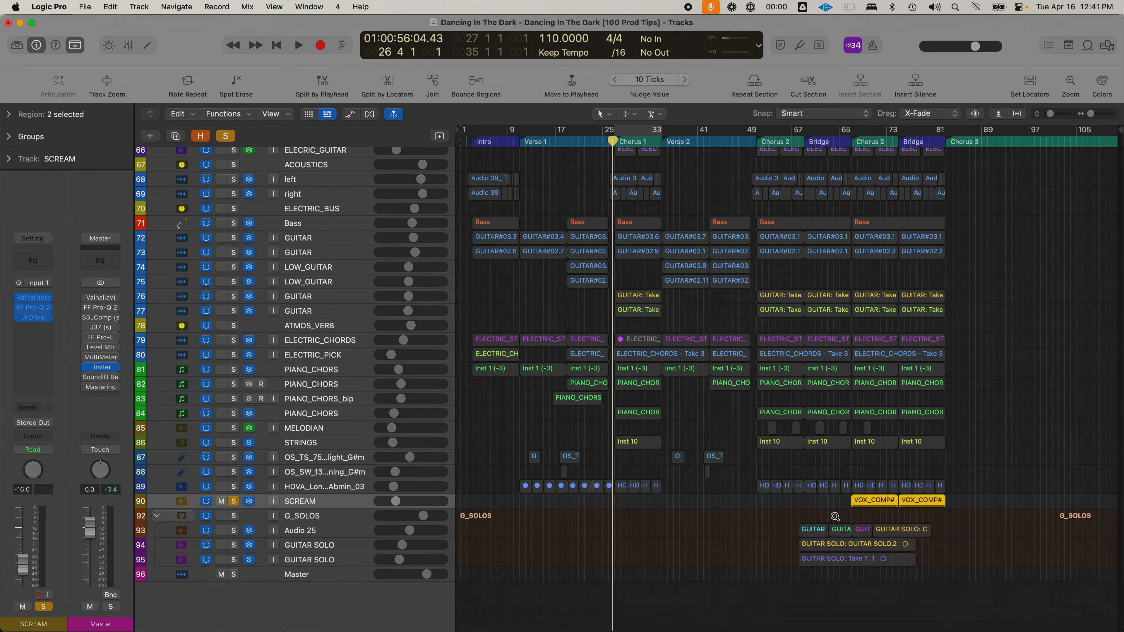
Step: Bypass the ValhallaVintageVerb, FF Pro-Q 2 and LFOTool plug-ins on the SCREAM track and play its dry regions from bar 67
drag(835, 517, 1024, 465)
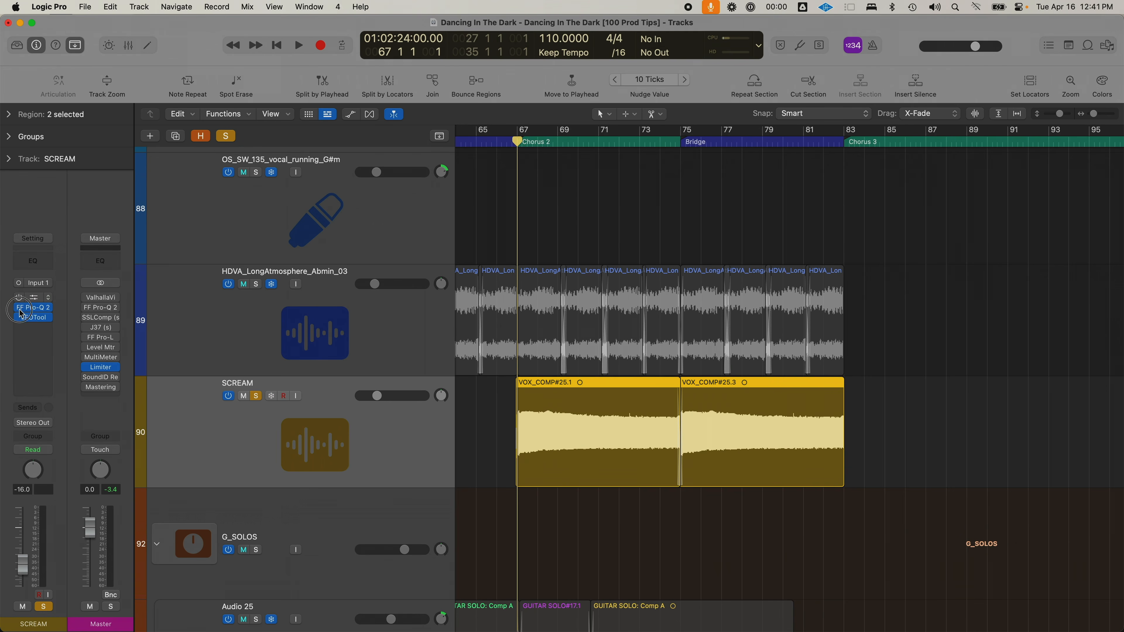
click(510, 377)
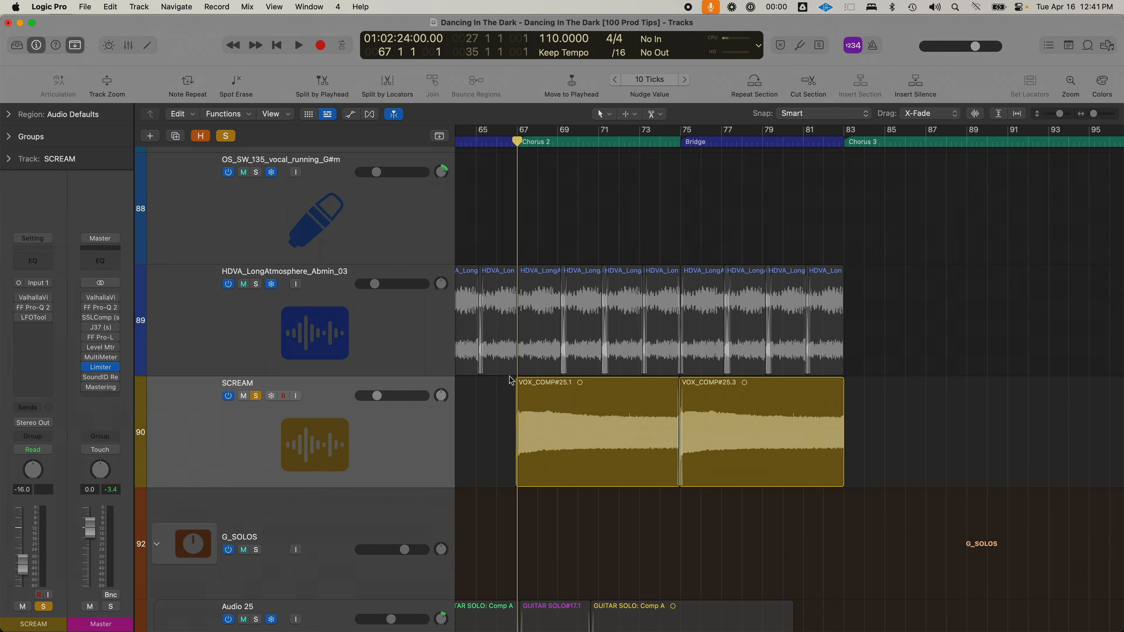
key(space)
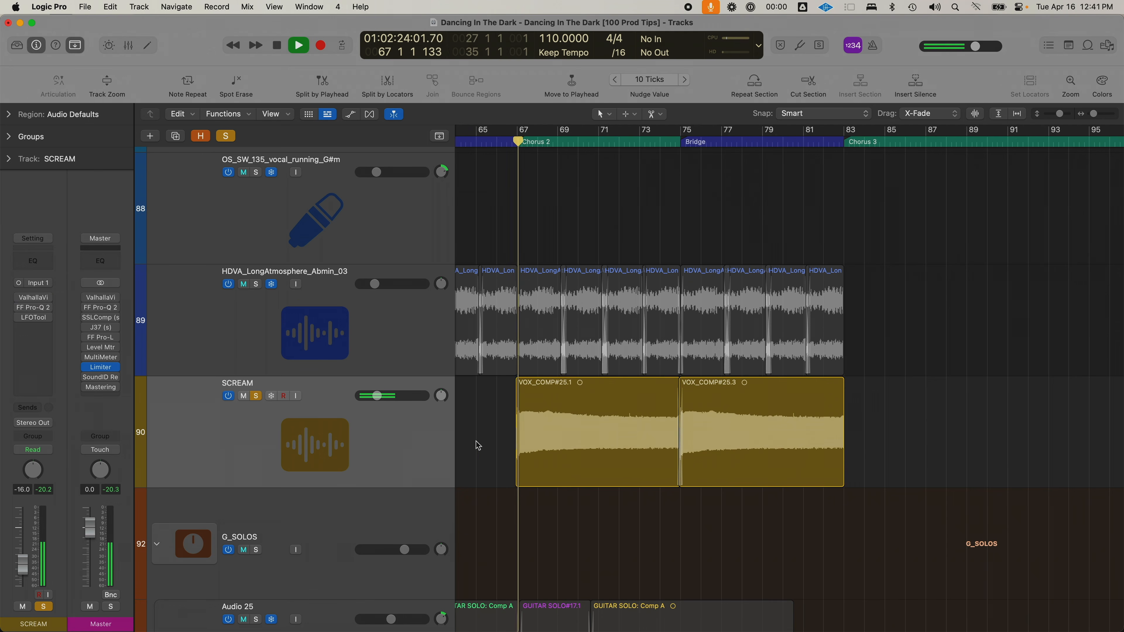
Step: Raise the SCREAM track's volume to -2.8 dB during dry playback and stop the playback
drag(377, 396, 427, 395)
key(space)
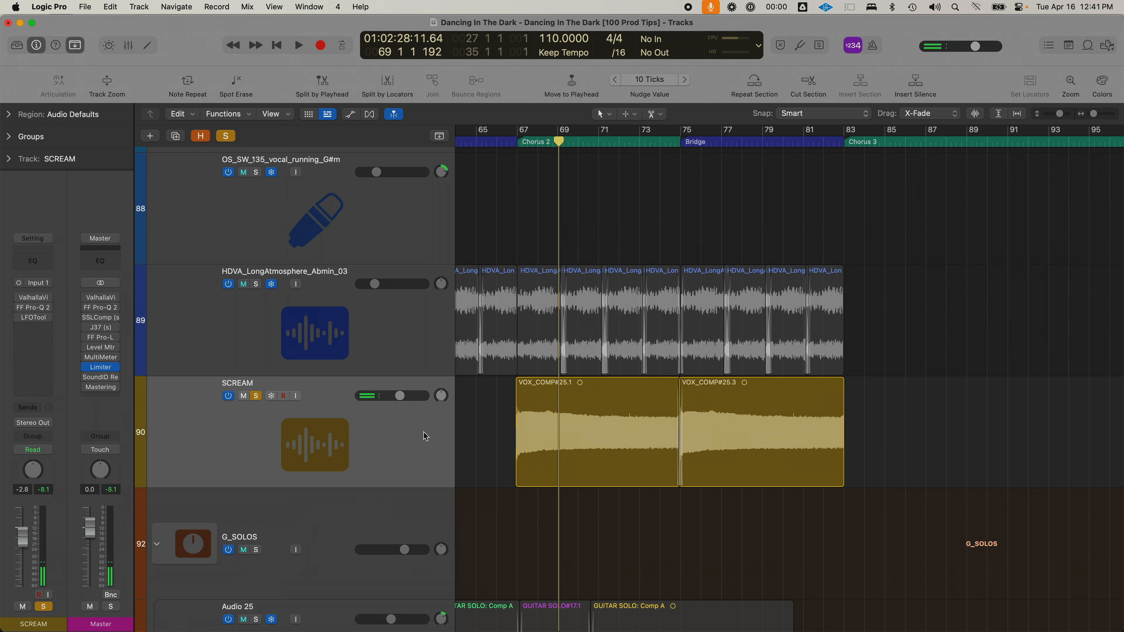
Step: Re-enable the ValhallaVintageVerb, FF Pro-Q 2 and LFOTool plug-ins on the SCREAM track and lower its volume during playback
click(23, 302)
click(22, 300)
click(18, 305)
click(20, 302)
drag(400, 395, 386, 396)
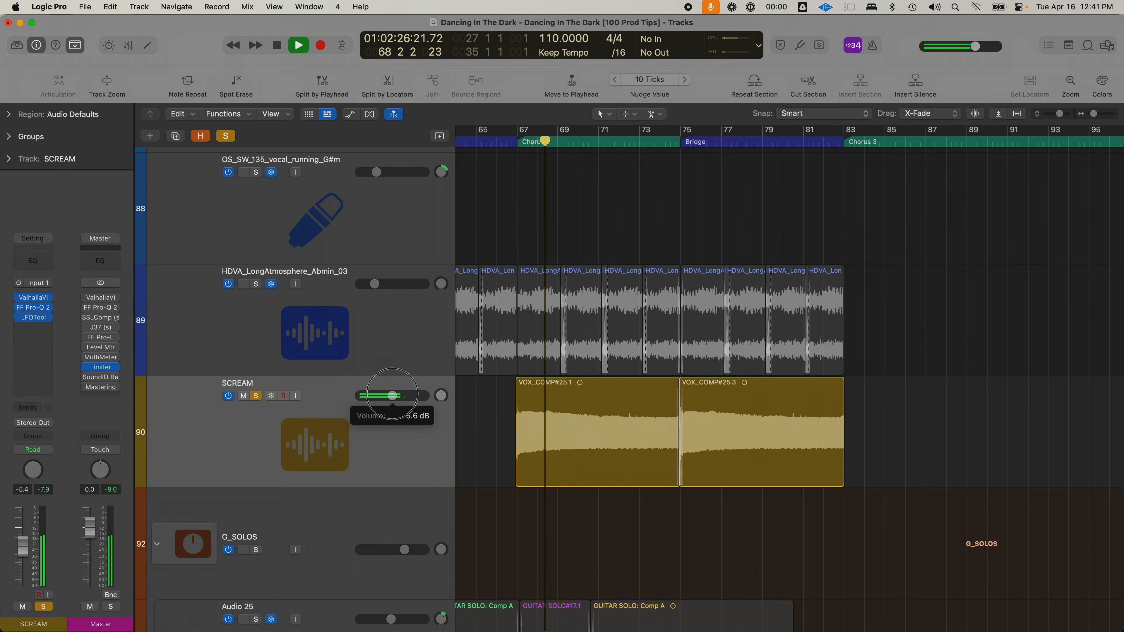
key(space)
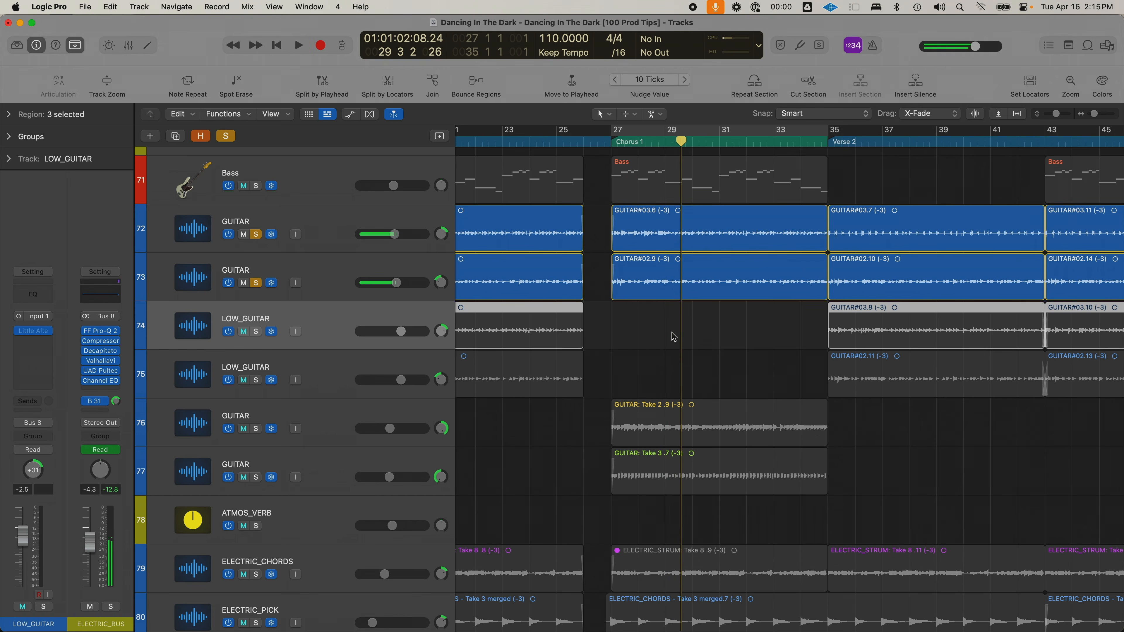
Step: Solo GUITAR tracks 76 and 77 alongside the soloed guitars and play them from the start of Chorus 1
click(261, 428)
click(261, 477)
drag(666, 522, 660, 434)
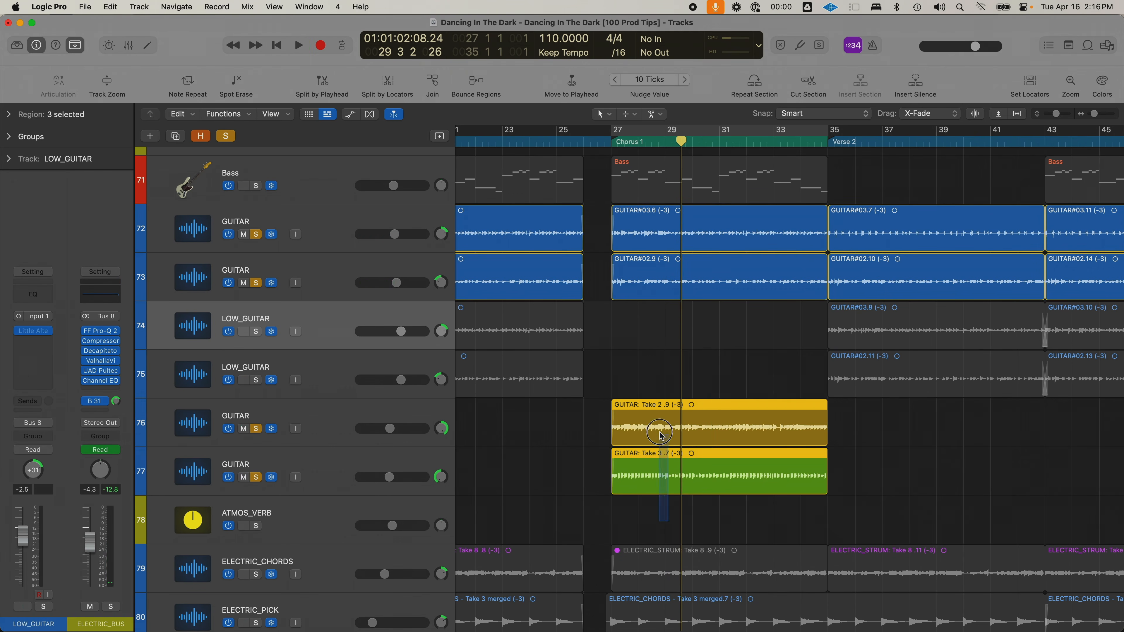
drag(826, 306, 898, 386)
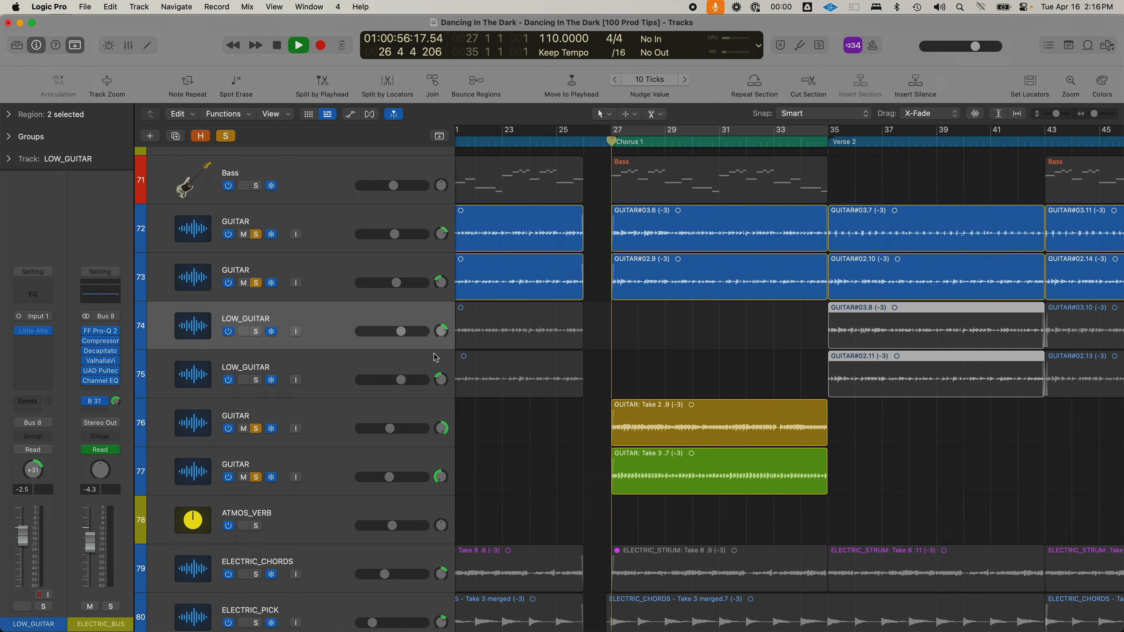
Step: Select GUITAR tracks 76 and 77 together and raise their volume slightly during playback
click(394, 414)
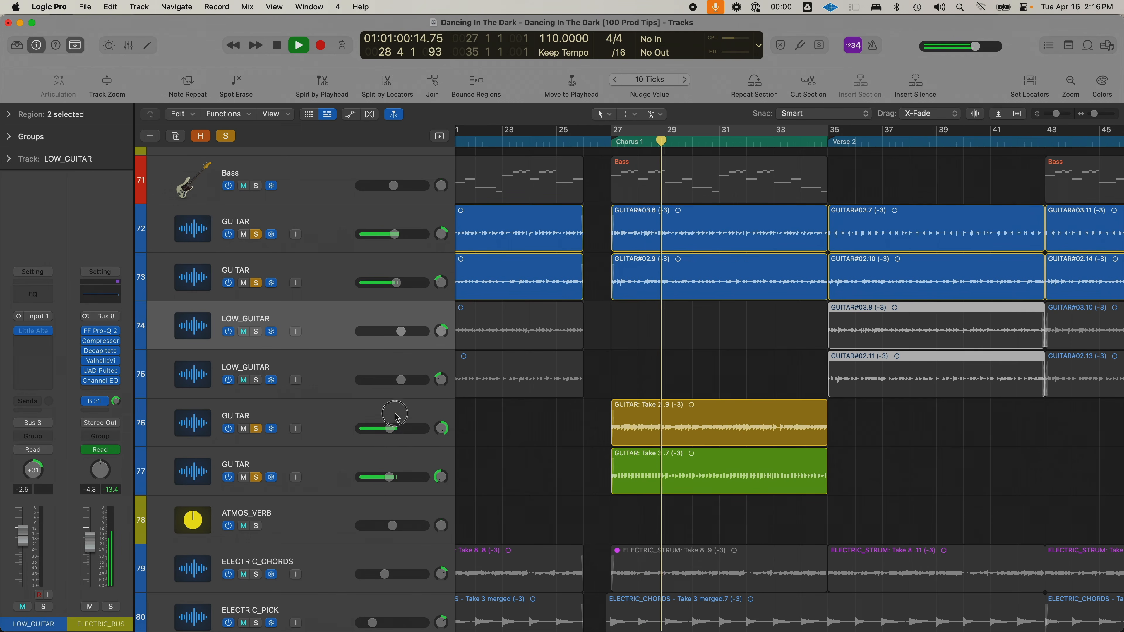
shift+click(397, 463)
drag(396, 430, 402, 428)
Step: Solo both LOW_GUITAR tracks and play the layered guitars from the start of Verse 2
scroll(733, 266, right, 5)
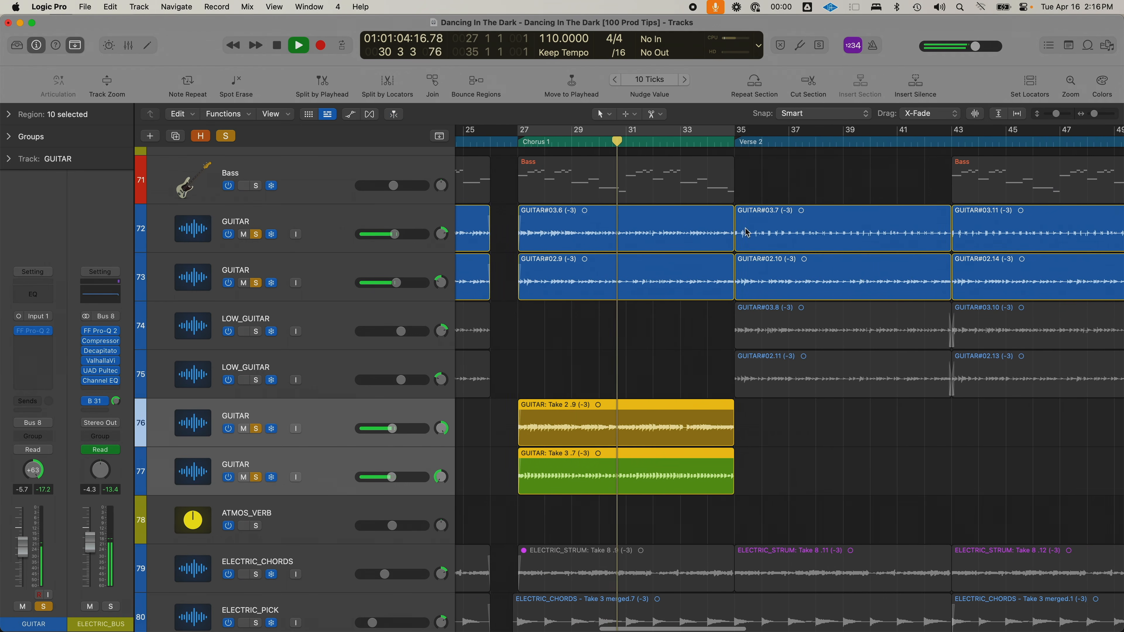
click(736, 141)
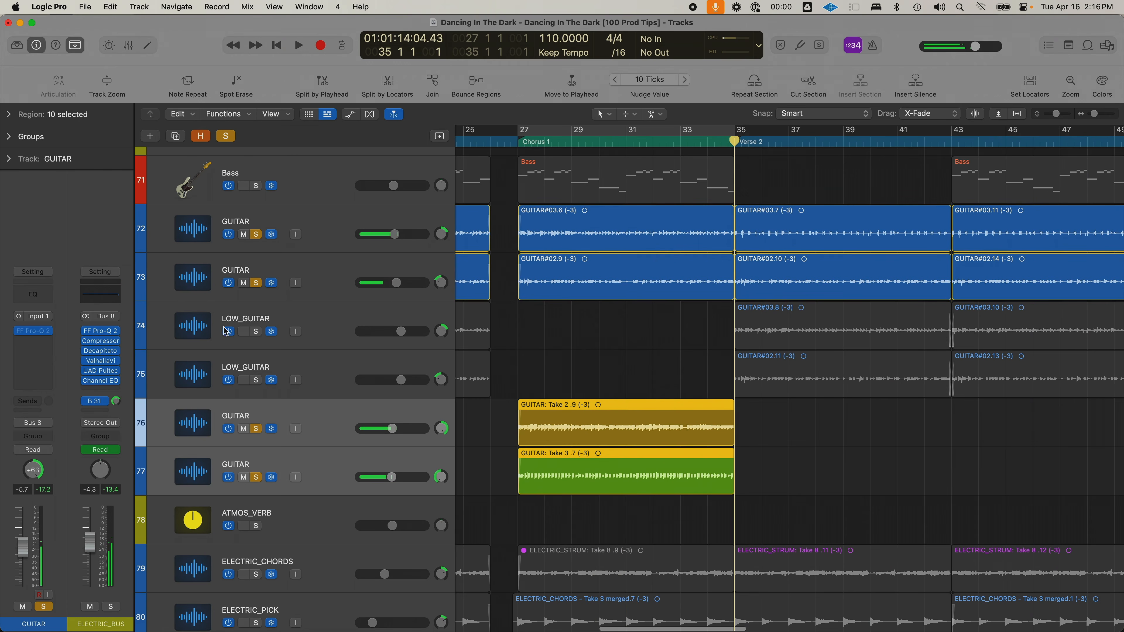
click(256, 332)
click(256, 381)
key(space)
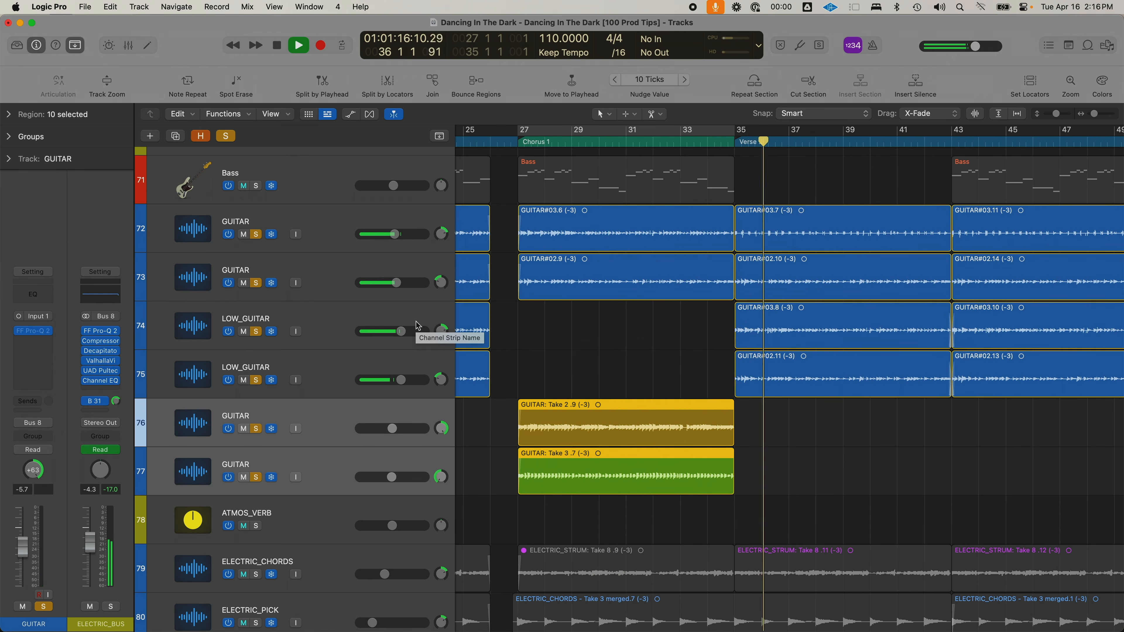
key(space)
Step: Clear all solos and solo the Audio 25 and GUITAR SOLO track 94 inside the G_SOLOS stack
scroll(743, 382, down, 5)
scroll(754, 371, down, 8)
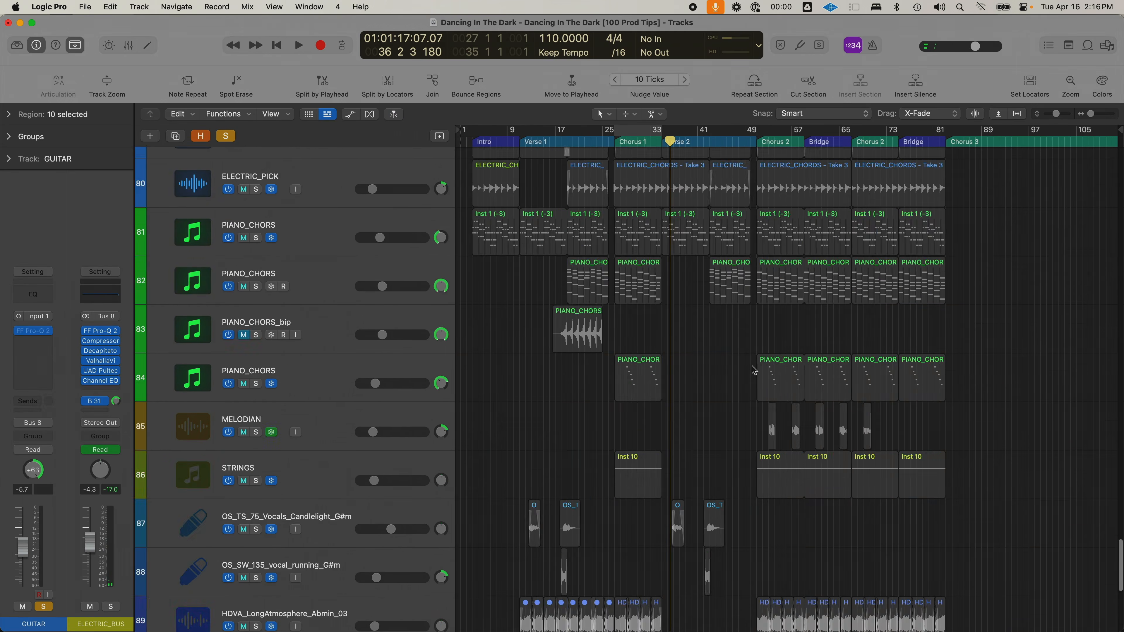
scroll(754, 372, down, 8)
drag(785, 360, 931, 576)
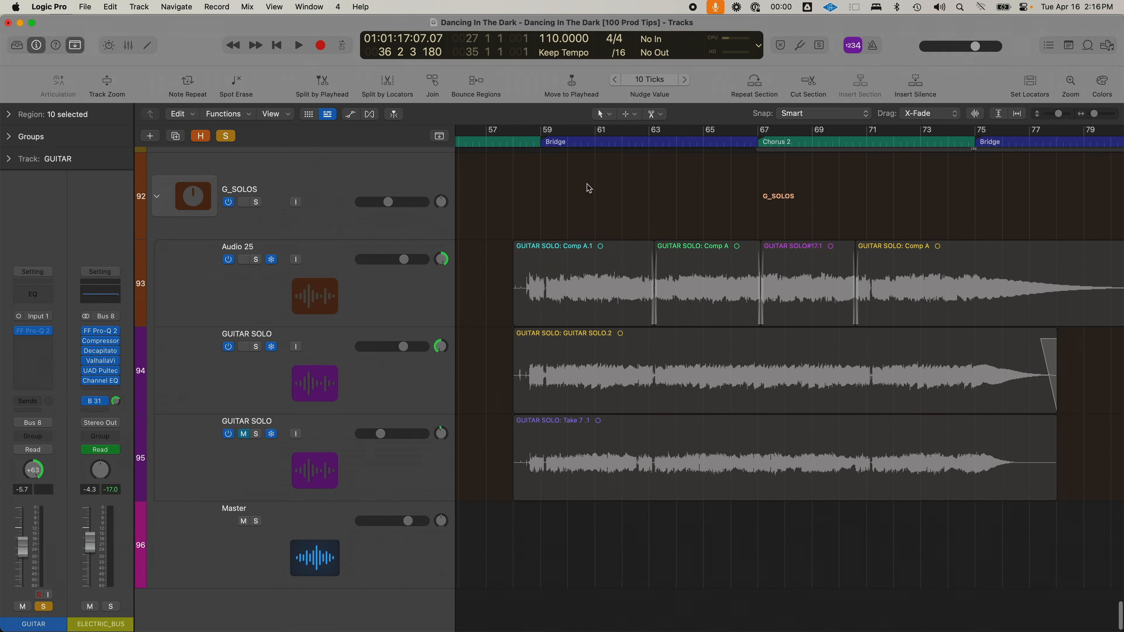
click(225, 136)
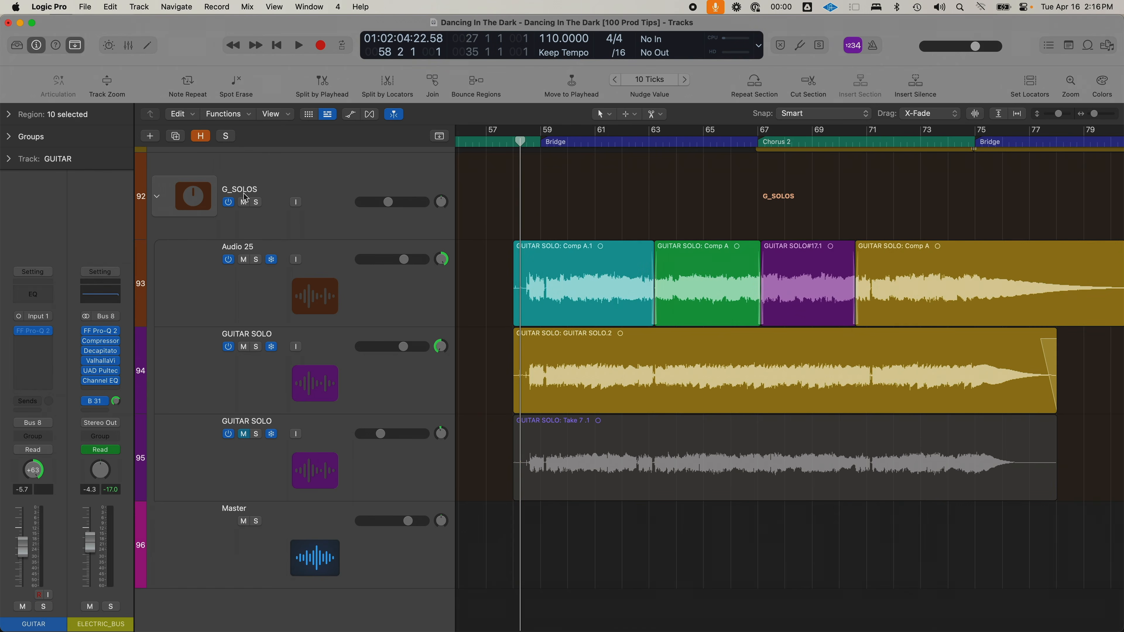
click(260, 260)
click(256, 346)
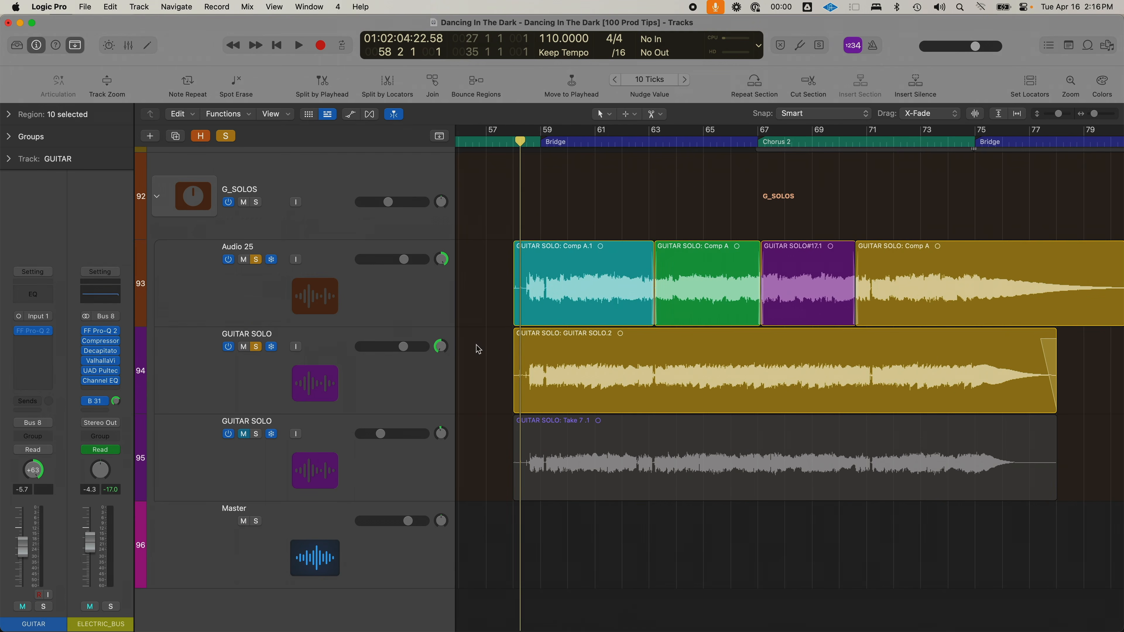
Step: Place the playhead at the start of the guitar solo at bar 58 and single out its first regions
click(524, 144)
click(644, 289)
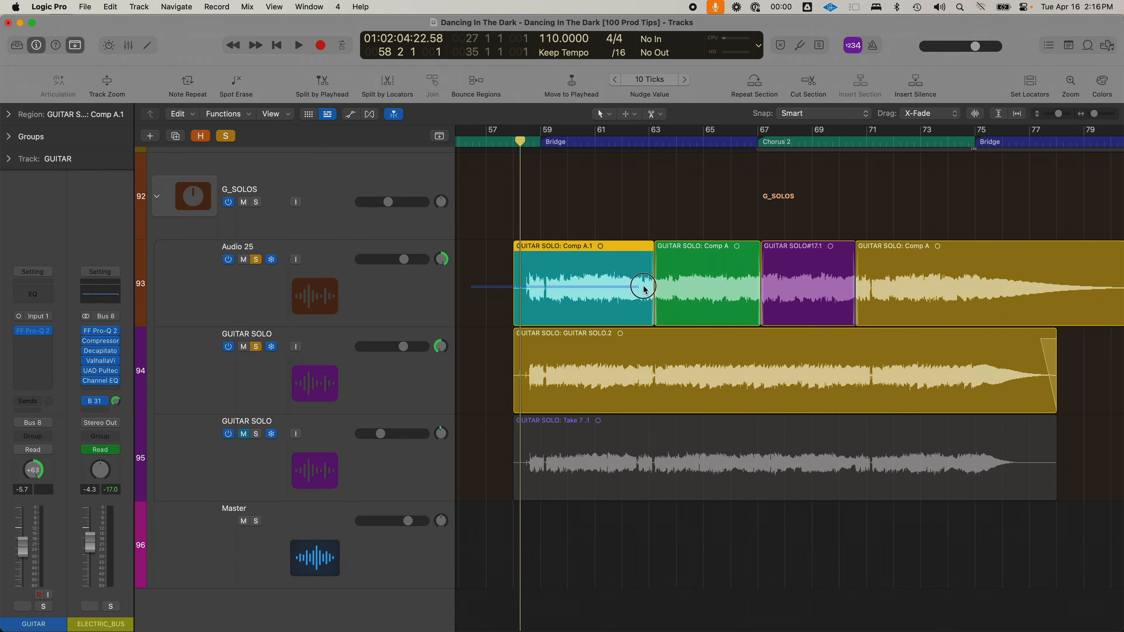
click(698, 382)
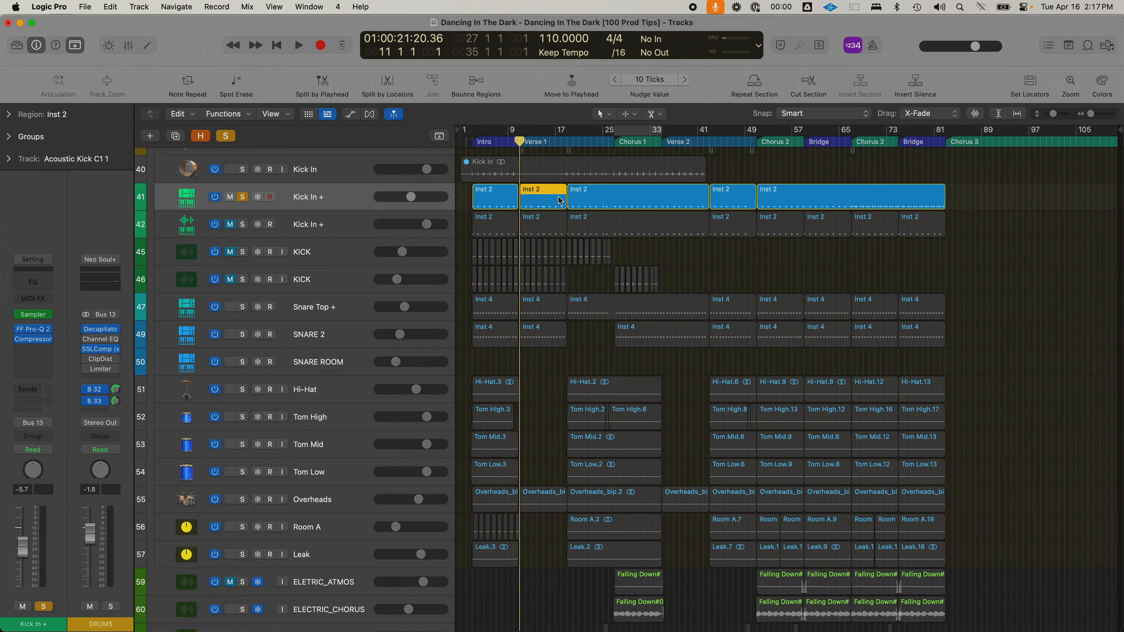
Step: Open the Verse 1 Inst 2 region of the Kick In + track in the Piano Roll with its note velocities shown
key(p)
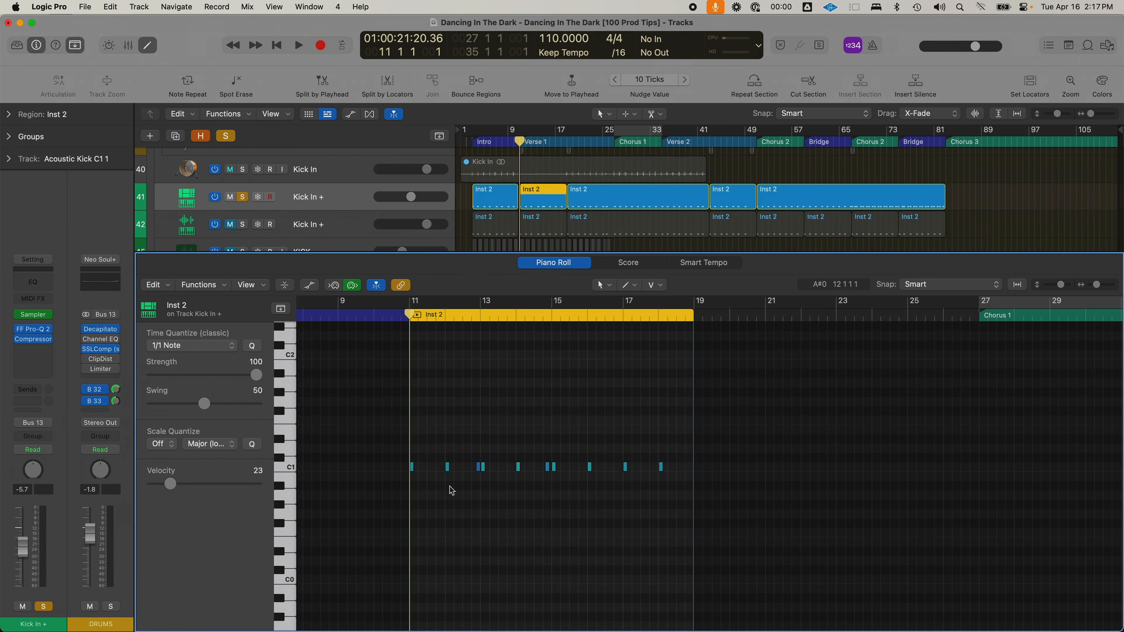
key(super+Right)
key(a)
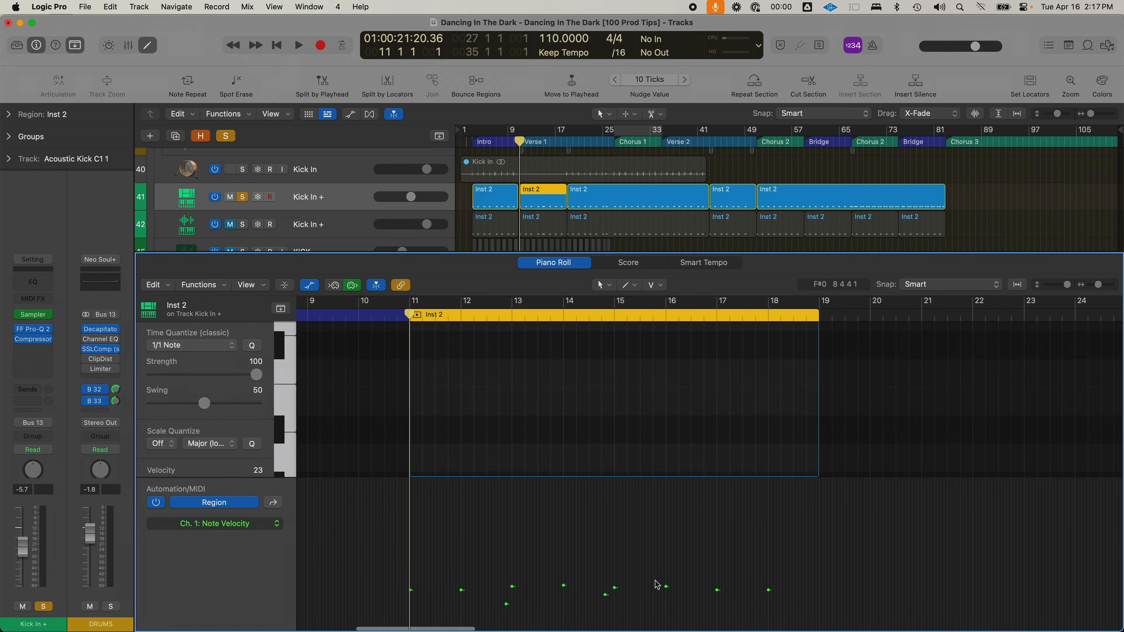
Step: Set all ten C1 kick notes in the Verse 1 Inst 2 region to velocity 59
scroll(573, 420, down, 5)
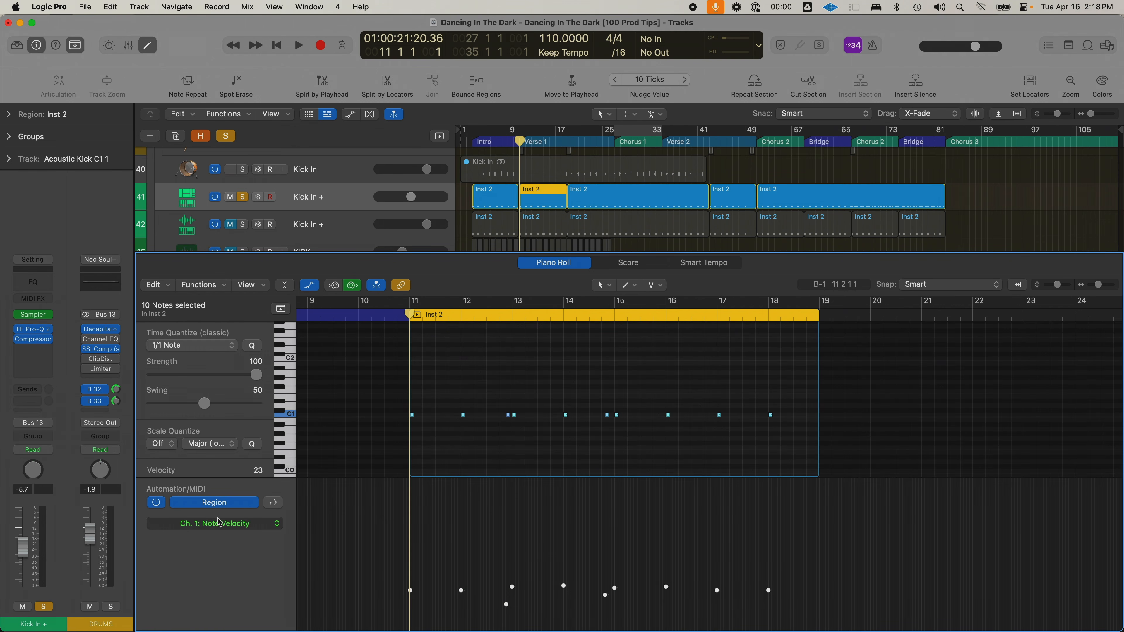
drag(412, 422, 415, 388)
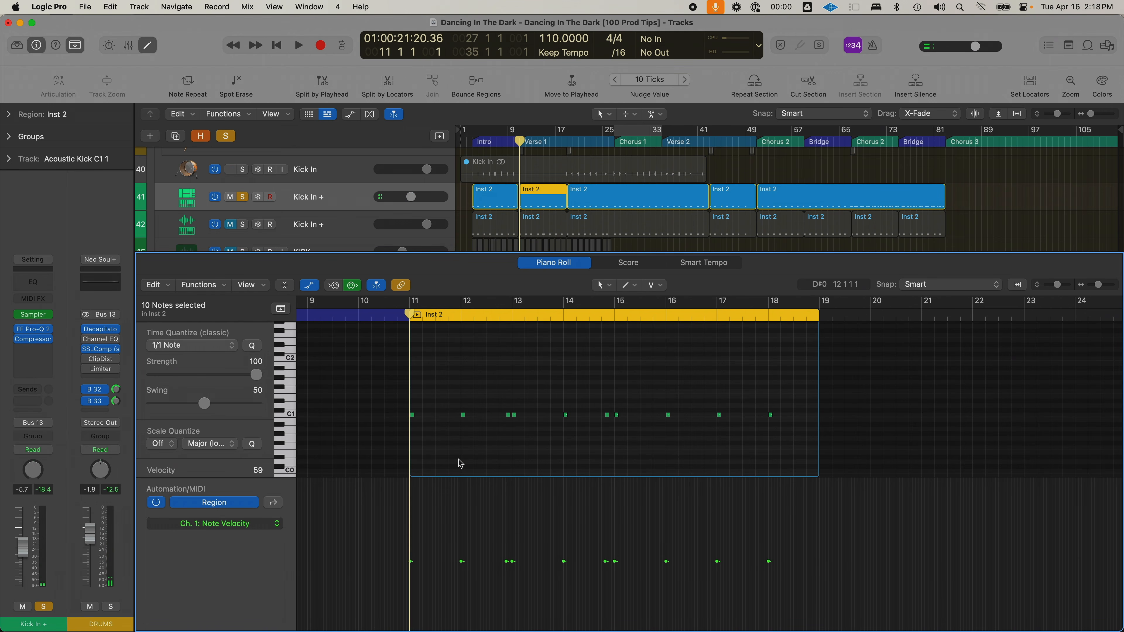
drag(462, 416, 568, 424)
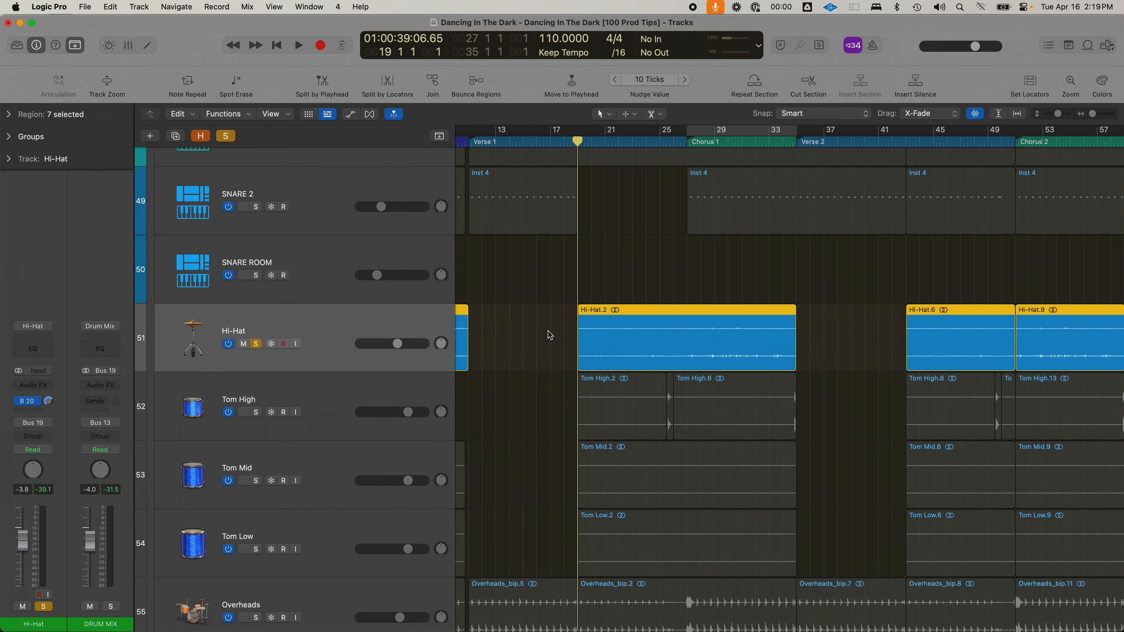
Step: Try to move the Hi-Hat.2 region freehand past bar 19 and undo the move
click(574, 337)
click(587, 345)
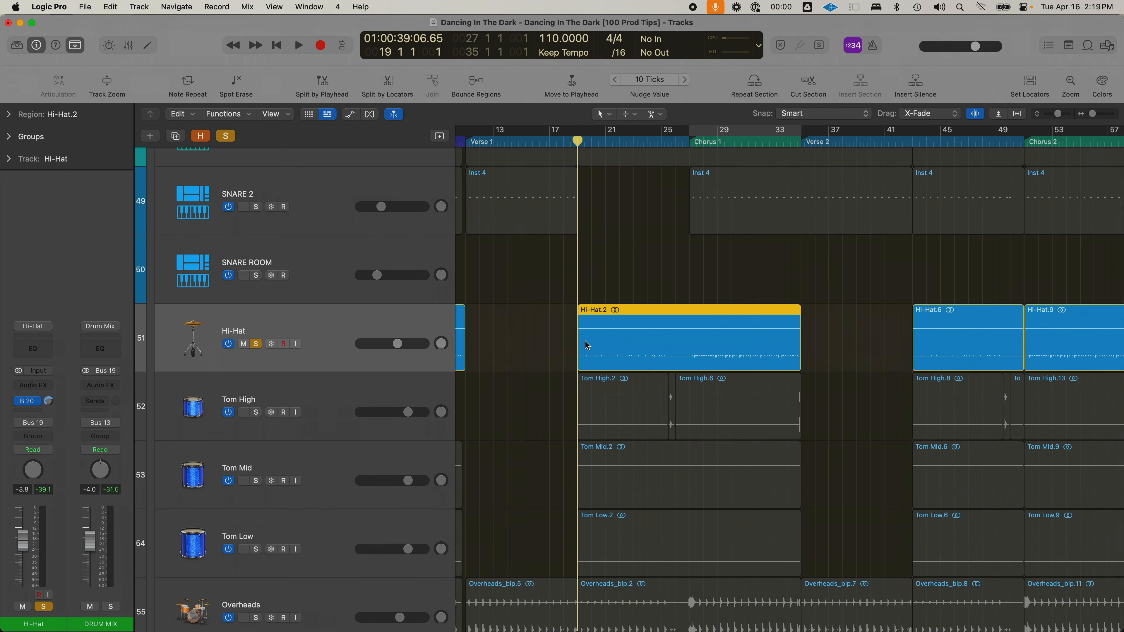
key(super+Right)
key(super+Right)
key(super+Right)
key(super+Right)
key(super+Right)
key(super+Right)
key(super+Right)
key(super+Right)
click(574, 341)
drag(589, 347, 618, 348)
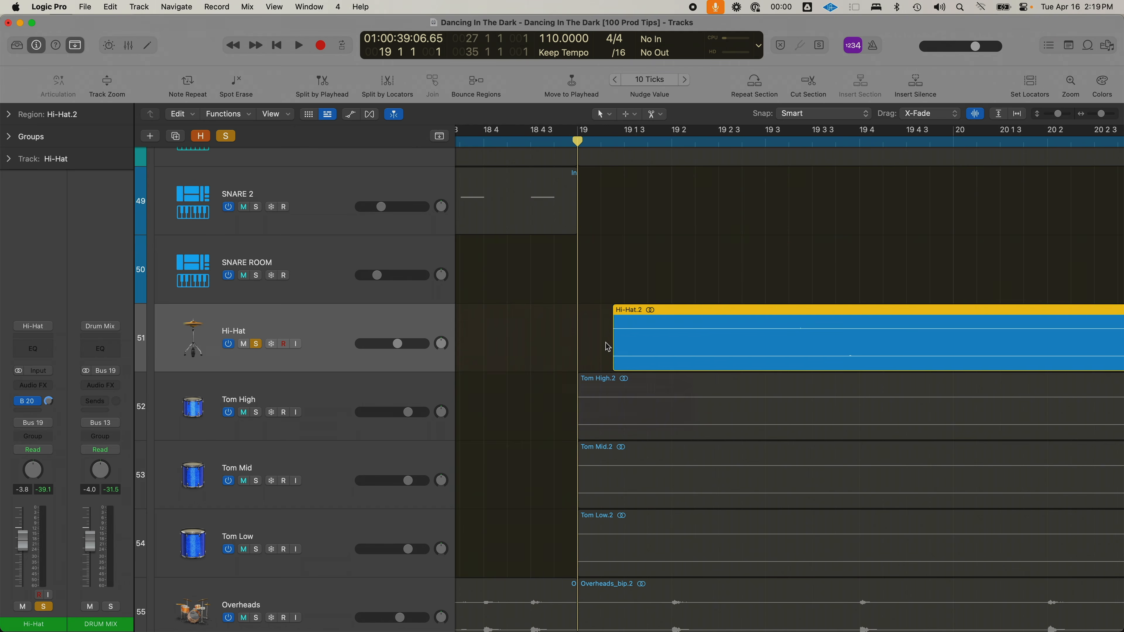
key(super+z)
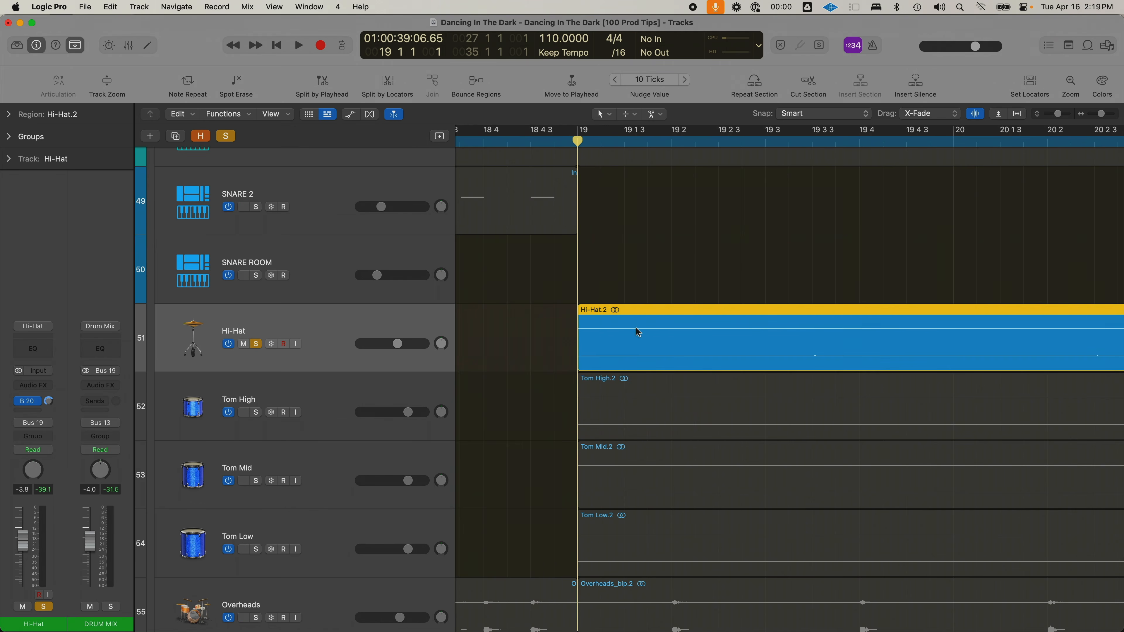
Step: Set the nudge value for moving regions to Tick
right_click(637, 332)
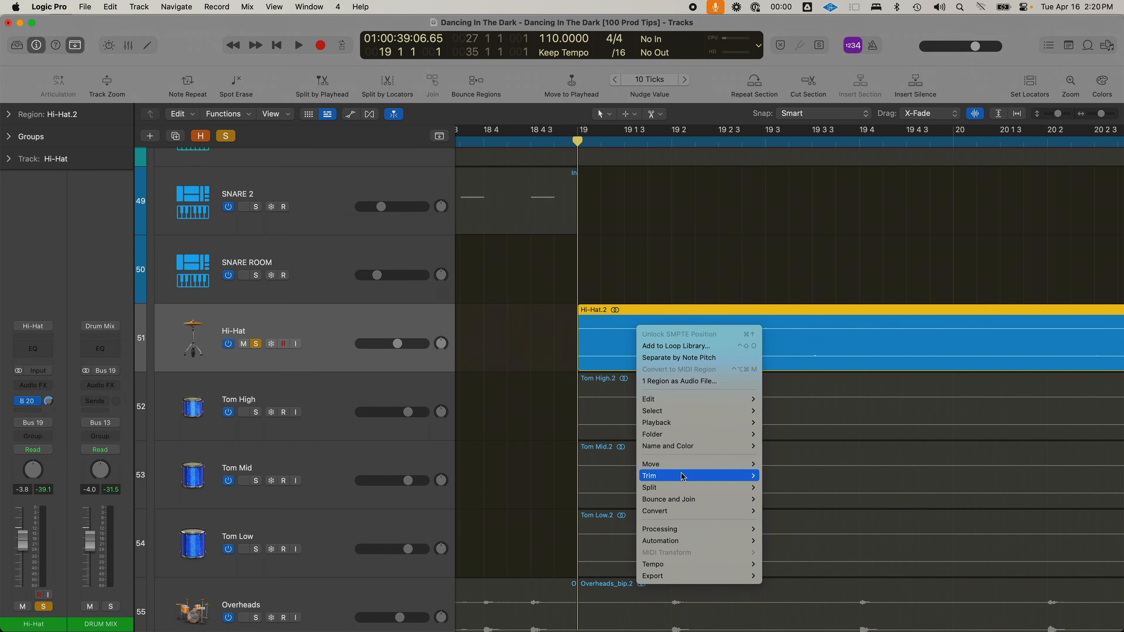
mouse_move(685, 476)
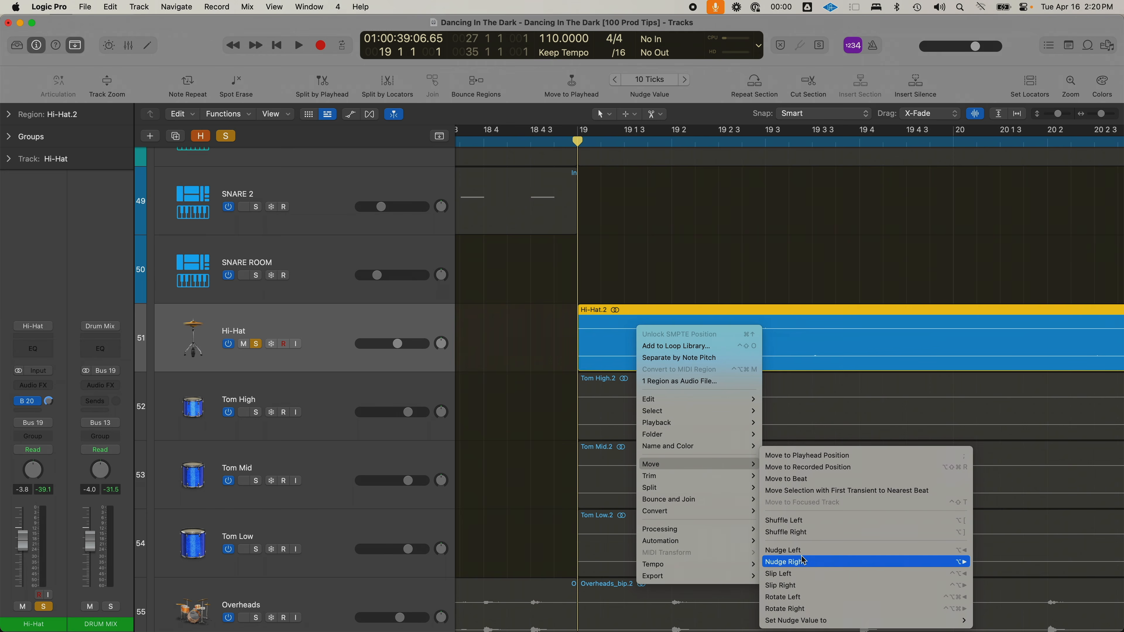
mouse_move(799, 621)
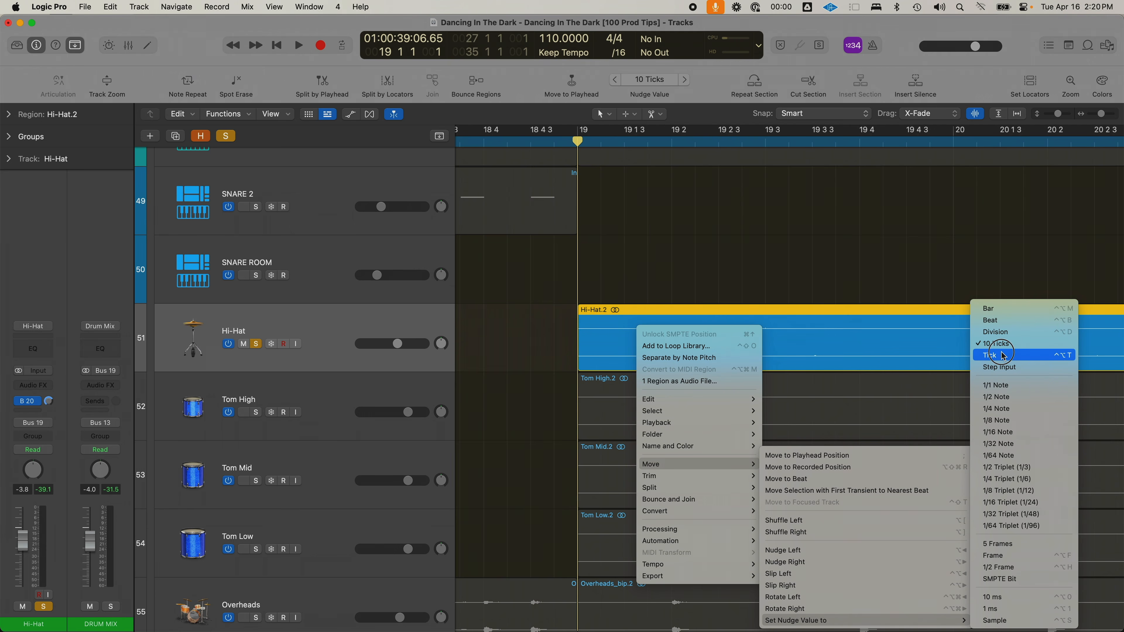
click(1003, 356)
click(513, 356)
click(642, 364)
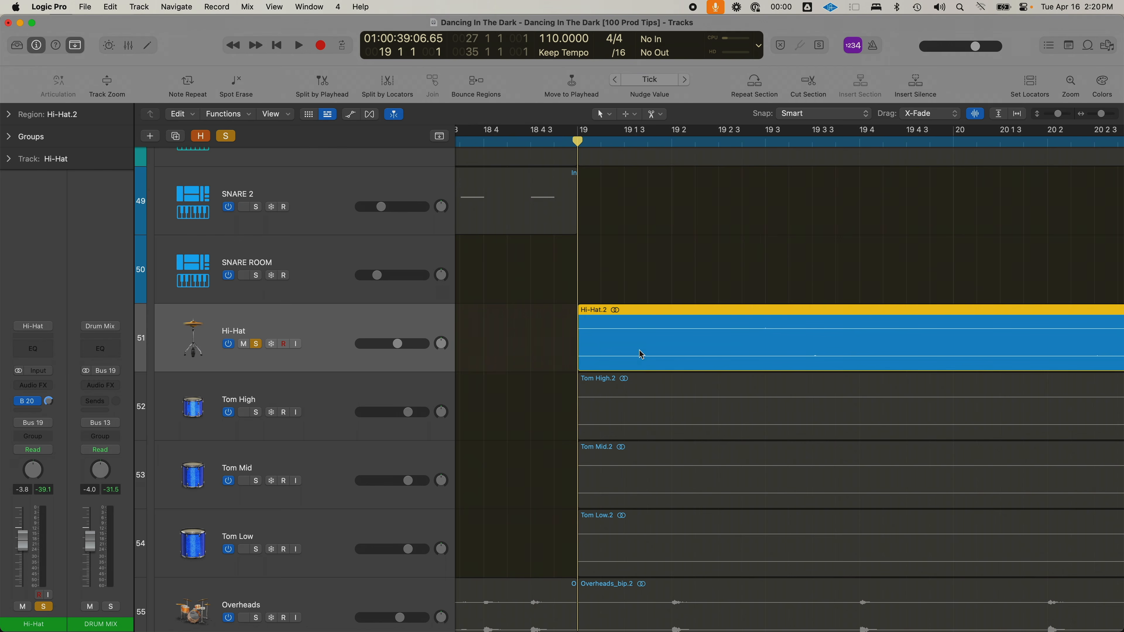
Step: Place the playhead exactly at the start of the Hi-Hat.2 region, at position 19 1 1 2
drag(559, 275, 648, 400)
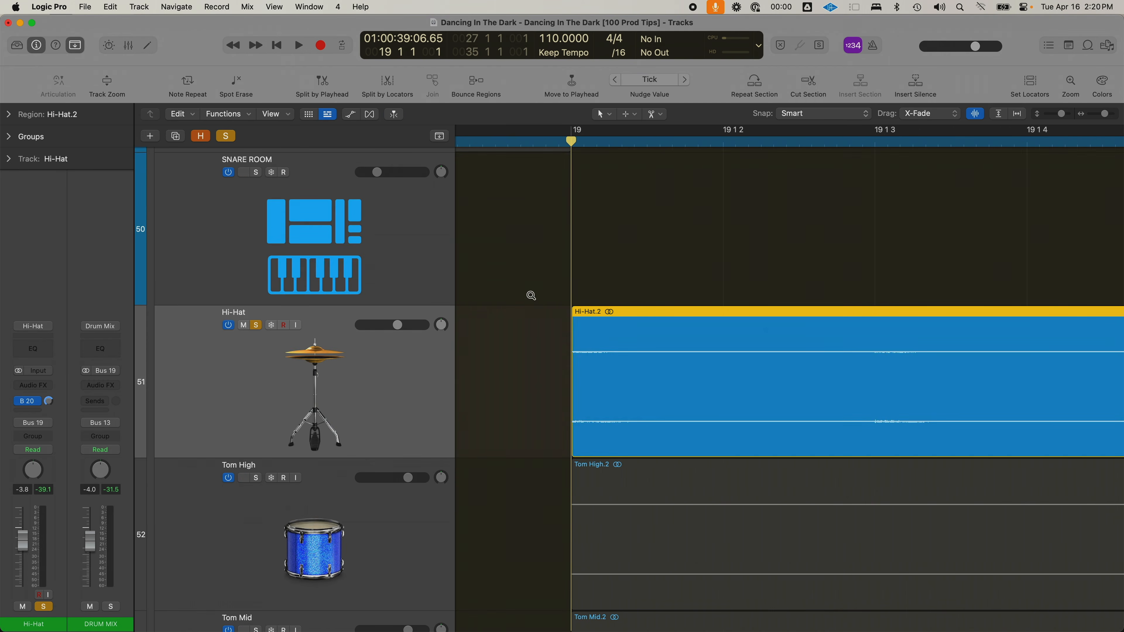
drag(532, 297, 621, 401)
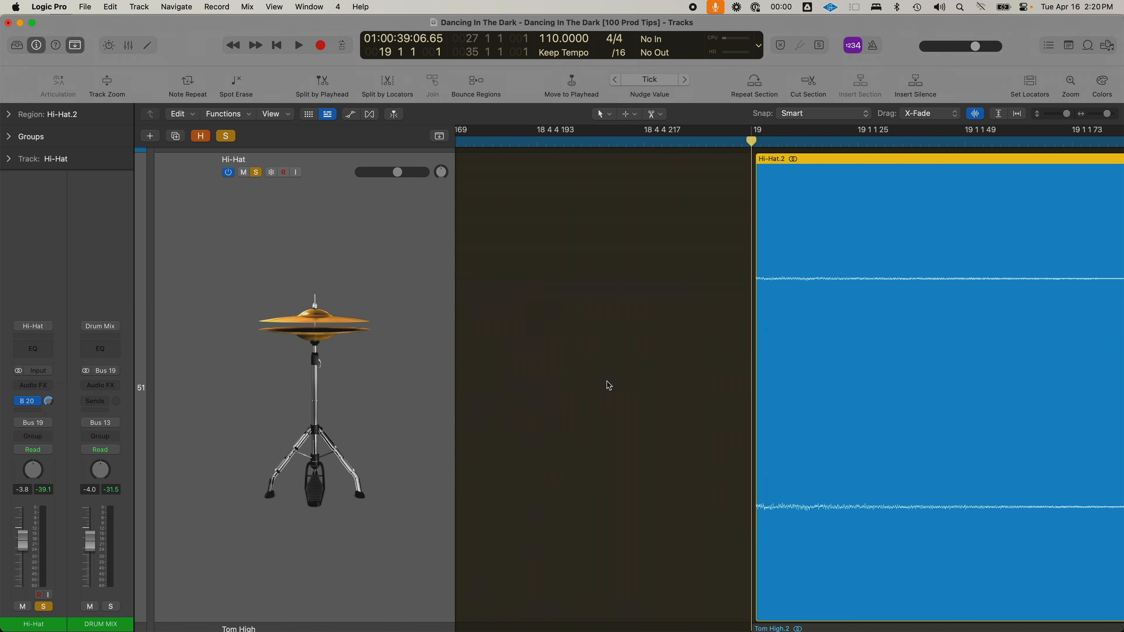
scroll(755, 170, up, 5)
click(756, 143)
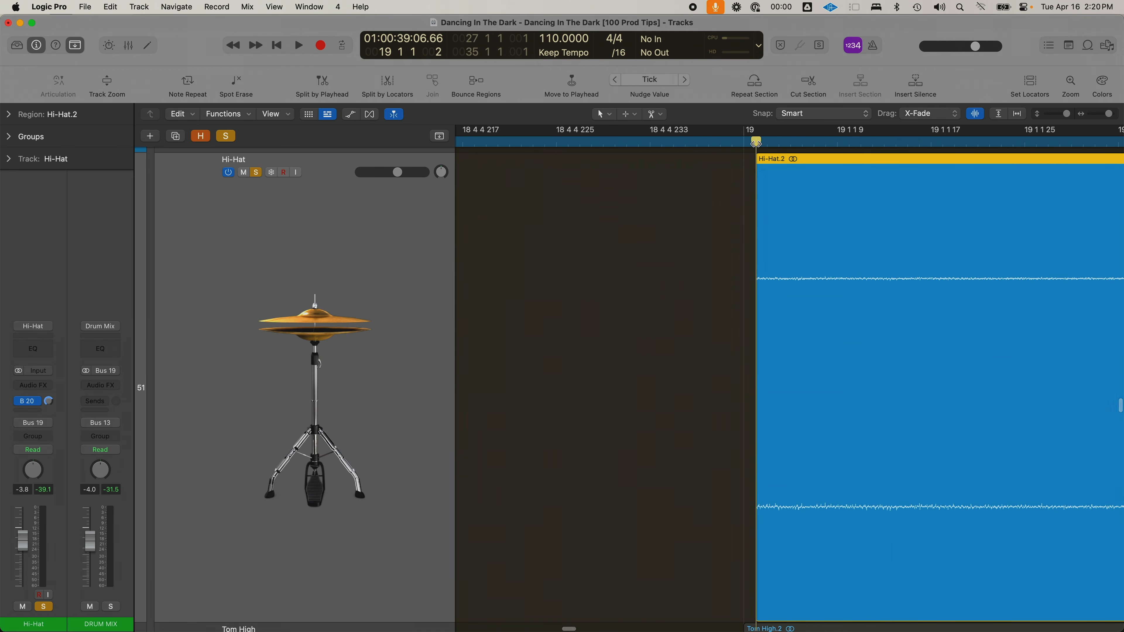
drag(752, 142, 757, 140)
Step: Nudge the Hi-Hat.2 region forward and backward in one-tick moves around the playhead, ending at its original position
key(alt+Right)
key(alt+Right)
key(alt+Right)
key(alt+Right)
key(alt+Right)
key(alt+Left)
key(alt+Left)
key(alt+Left)
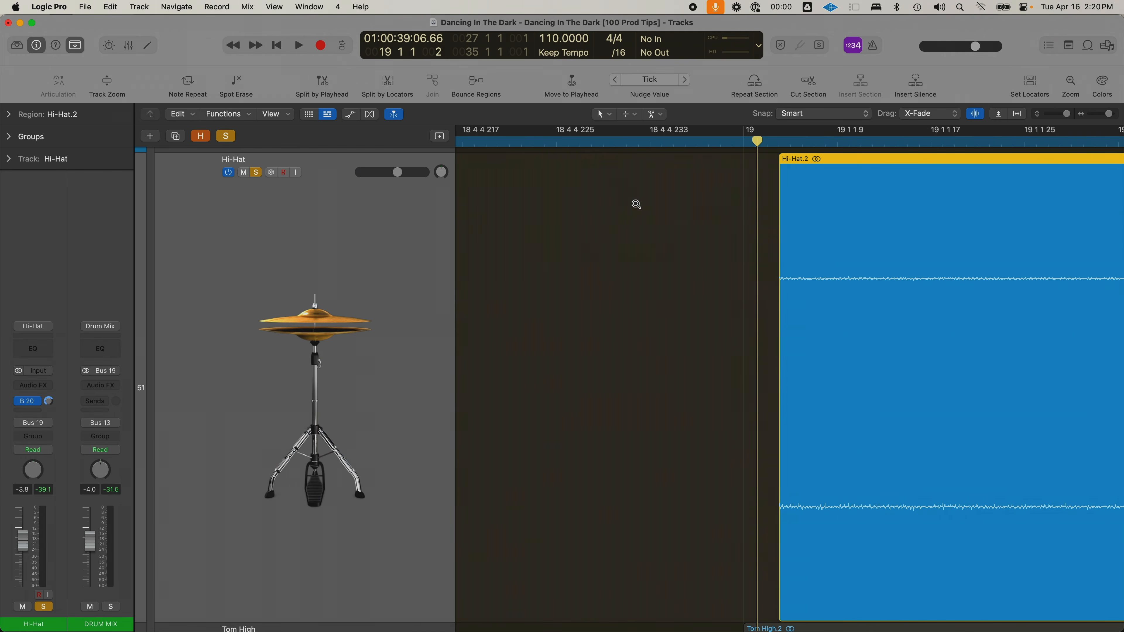
key(alt+Left)
key(alt+Left)
key(alt+Left)
key(alt+Left)
key(alt+Right)
key(alt+Right)
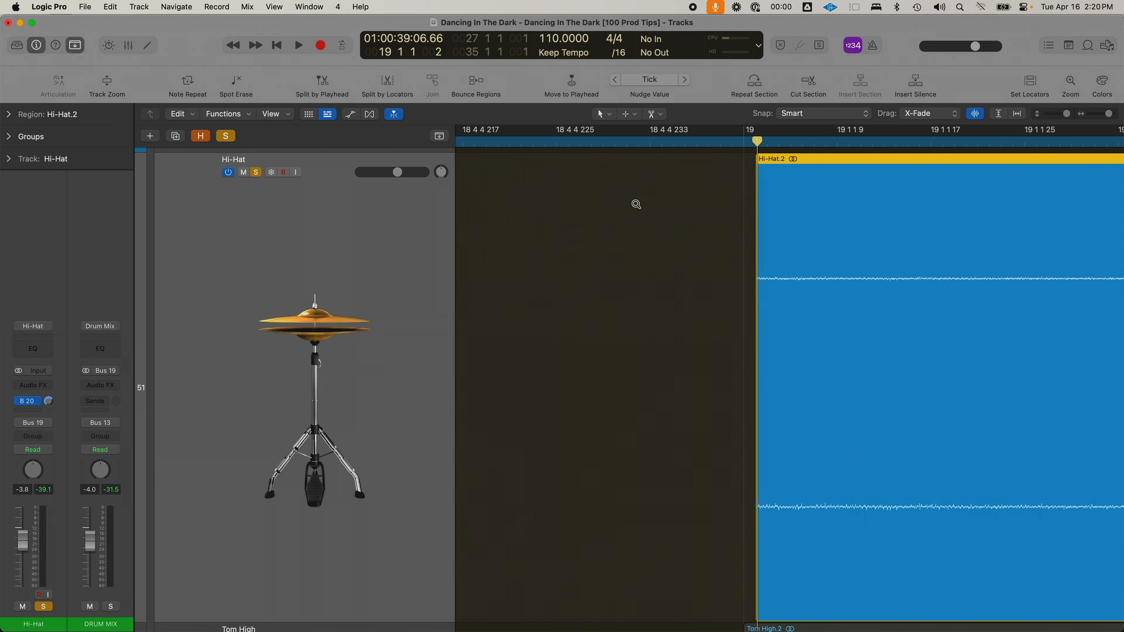
Step: Nudge the Hi-Hat.2 region forward by 12 ticks
key(alt+Right)
key(alt+Right)
key(alt+Right)
key(alt+Right)
key(super+Left)
key(alt+Right)
key(alt+Right)
key(alt+Right)
key(alt+Right)
key(alt+Right)
key(alt+Right)
key(alt+Right)
key(alt+Right)
Step: Create a cycle range from bar 19 to position 27 3 1 1 over the start of the Hi-Hat.2 region
key(super+Left)
key(super+Left)
key(super+Left)
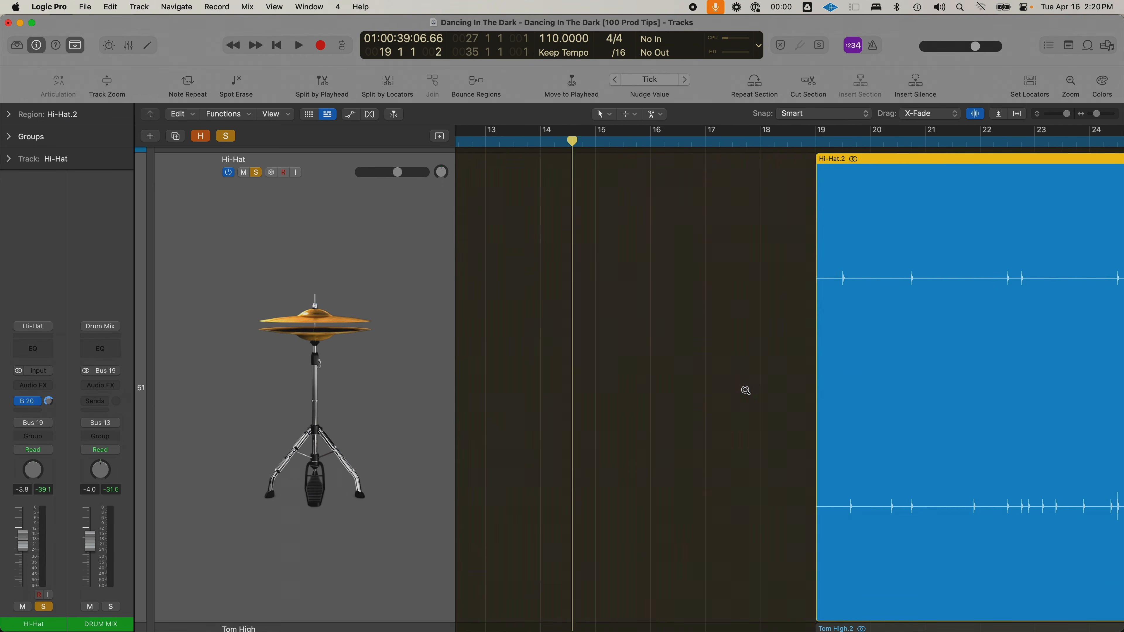
ctrl+alt+click(746, 389)
key(super+Left)
key(super+Left)
mouse_move(581, 130)
mouse_down()
mouse_move(1117, 150)
mouse_move(1076, 153)
mouse_up()
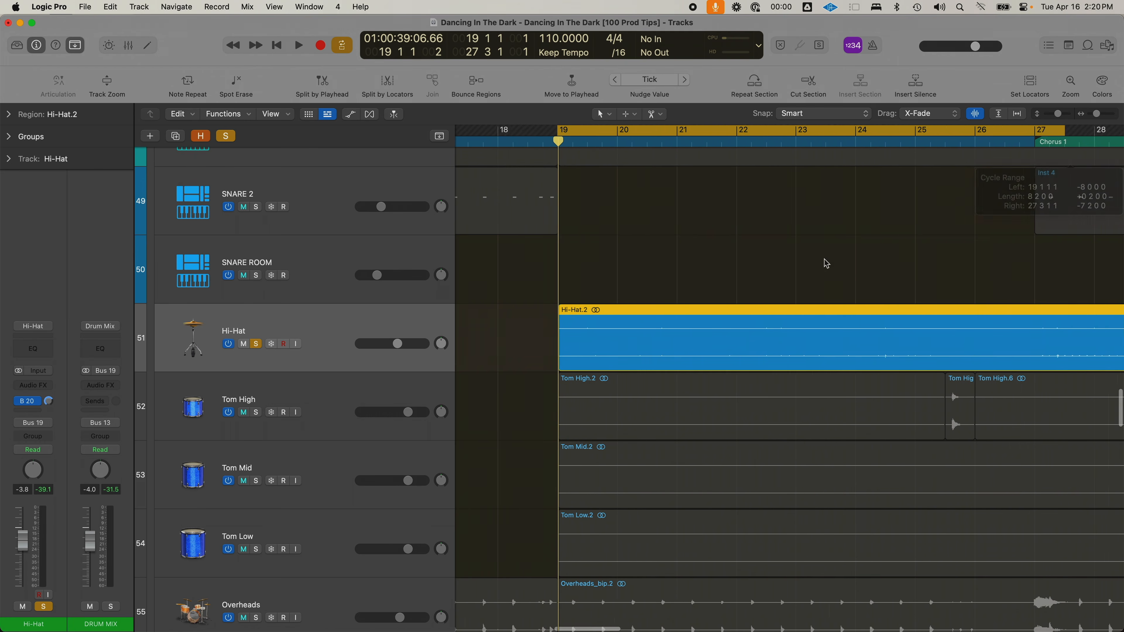
key(super+Left)
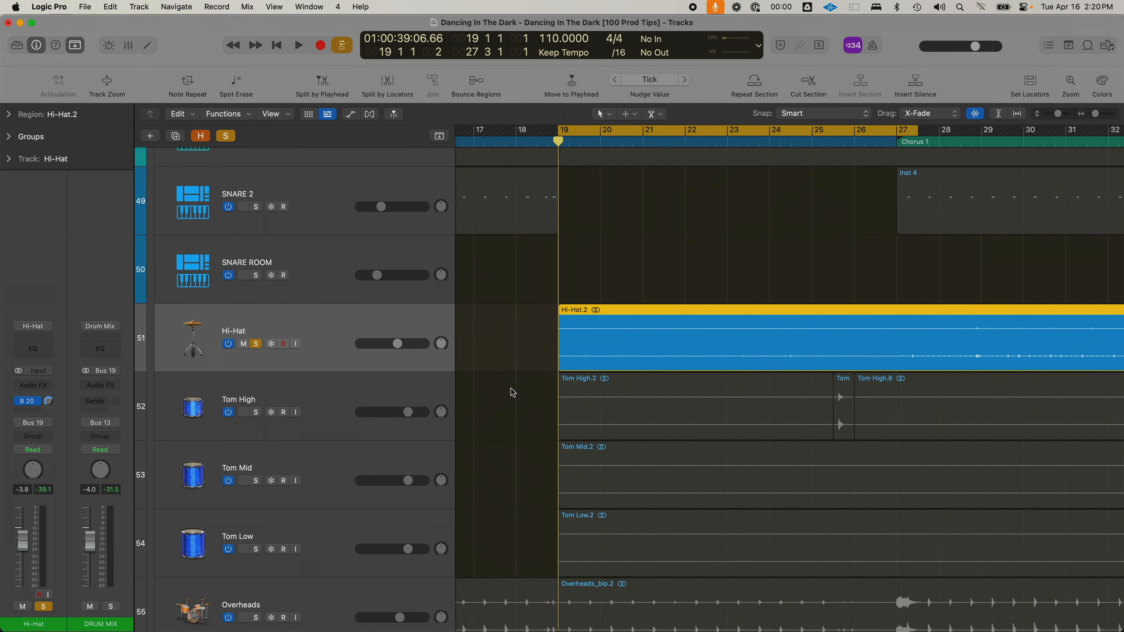
Step: Clear all solos and open the Delay choices in the Hi-Hat.2 region's parameters
click(227, 137)
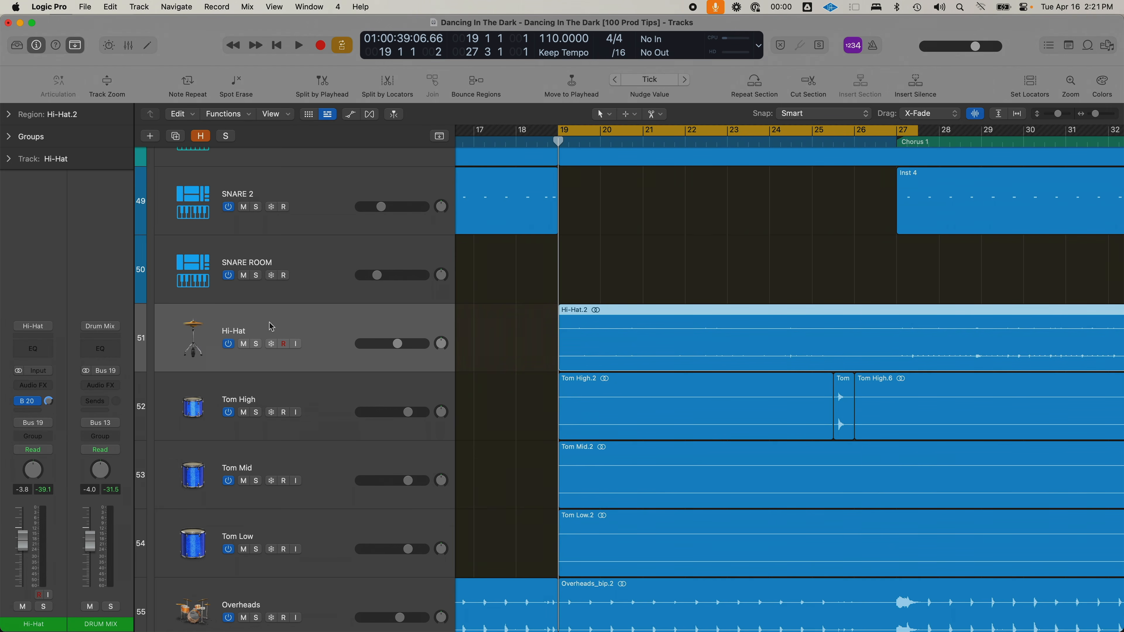
click(9, 115)
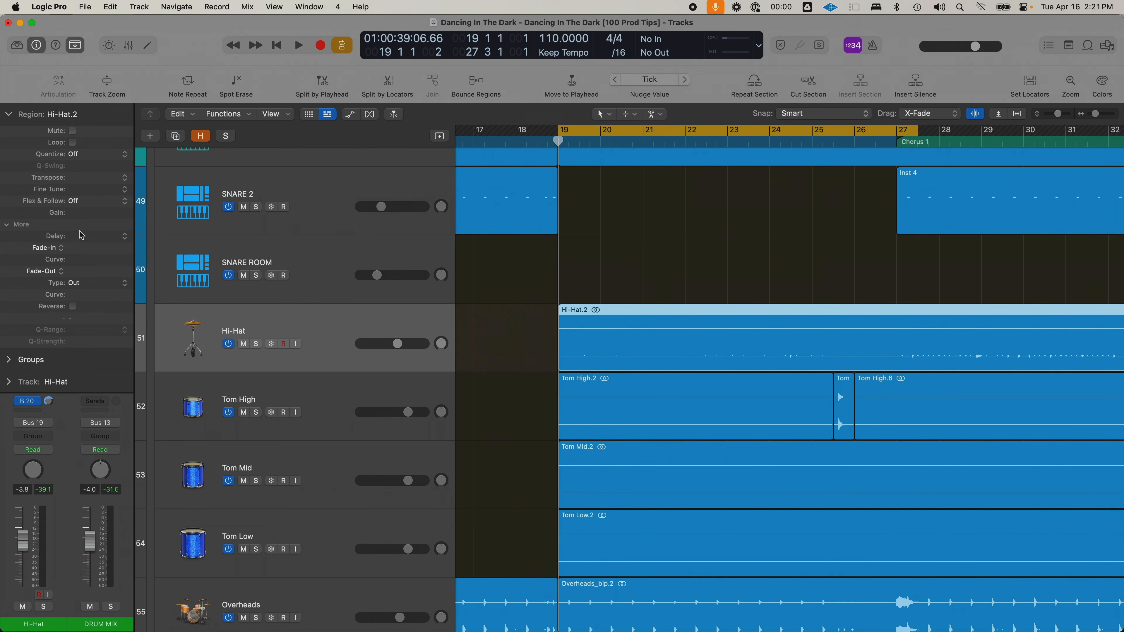
click(126, 241)
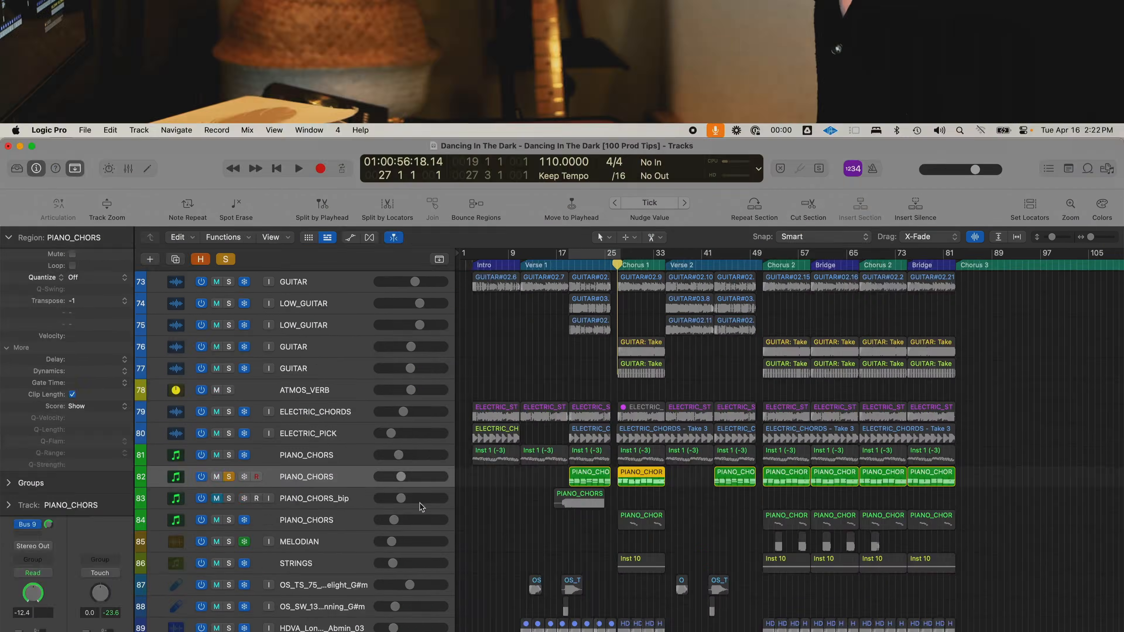
Step: Open the PIANO_CHORS region in the Piano Roll, hide the automation area and examine the chord notes from bar 27 to 35
key(p)
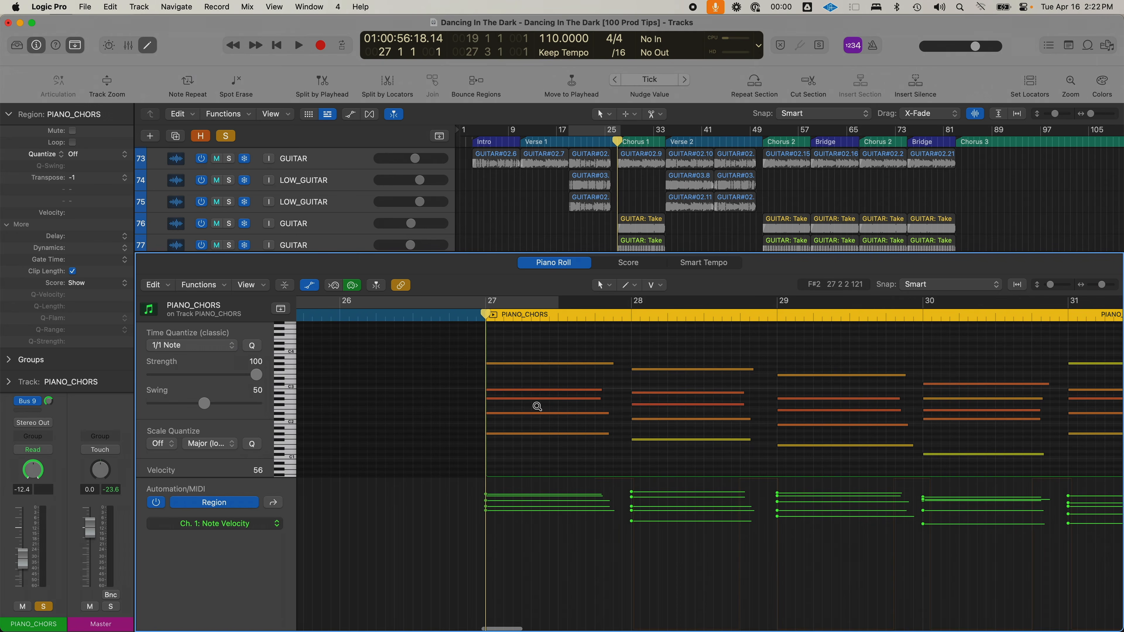
ctrl+alt+click(537, 407)
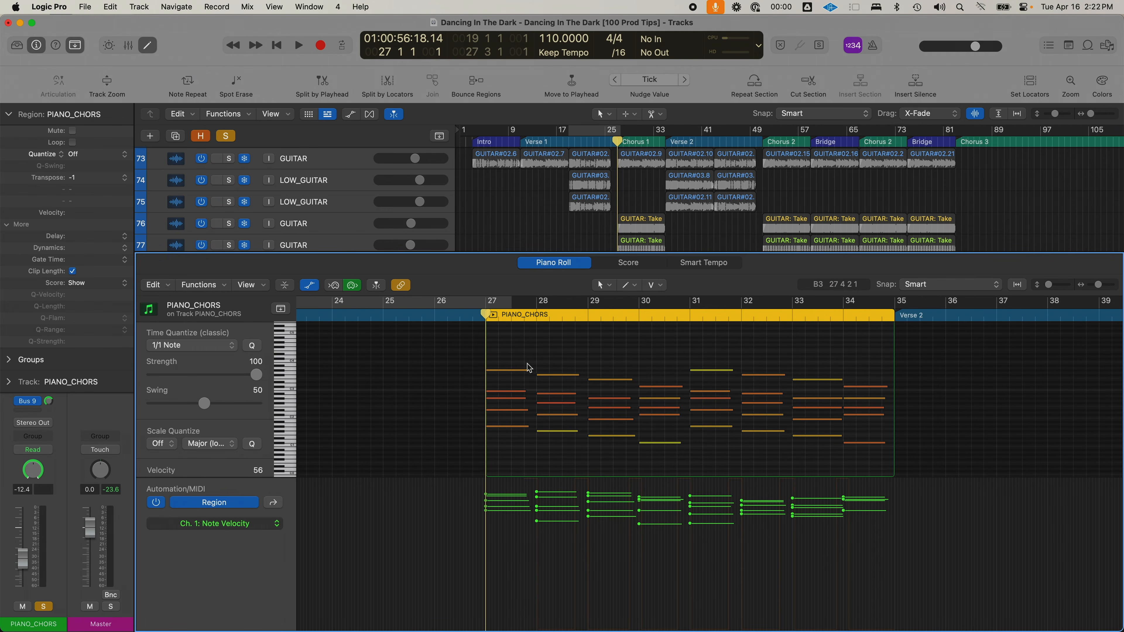
key(super+Right)
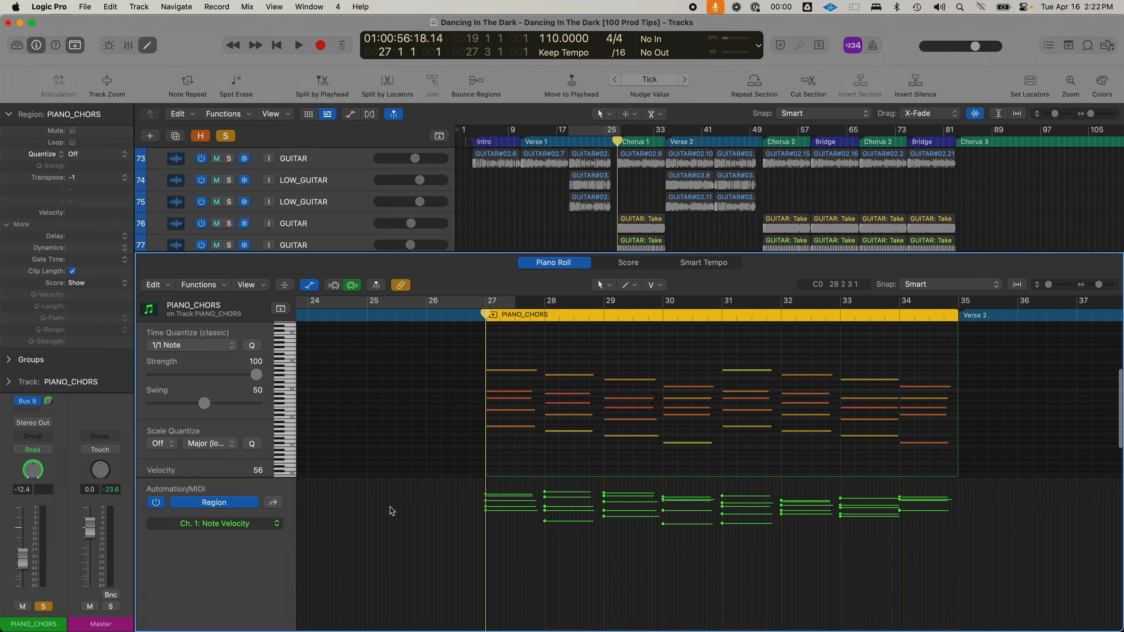
key(a)
key(super+Right)
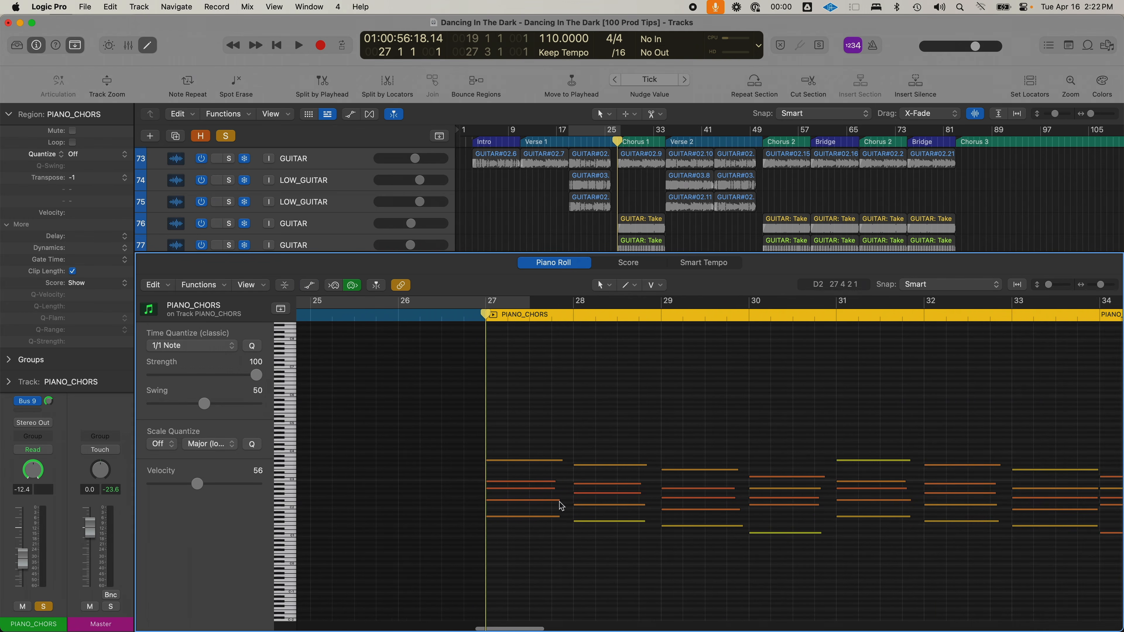
key(super+Left)
key(super+Left)
key(super+Down)
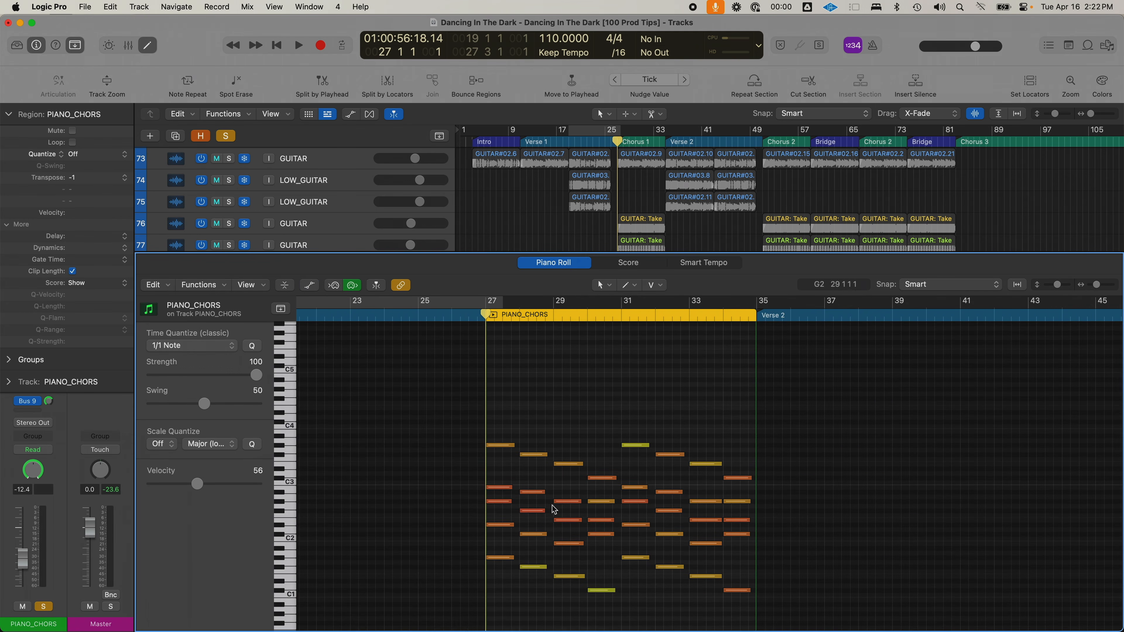
key(super+Right)
scroll(668, 514, up, 2)
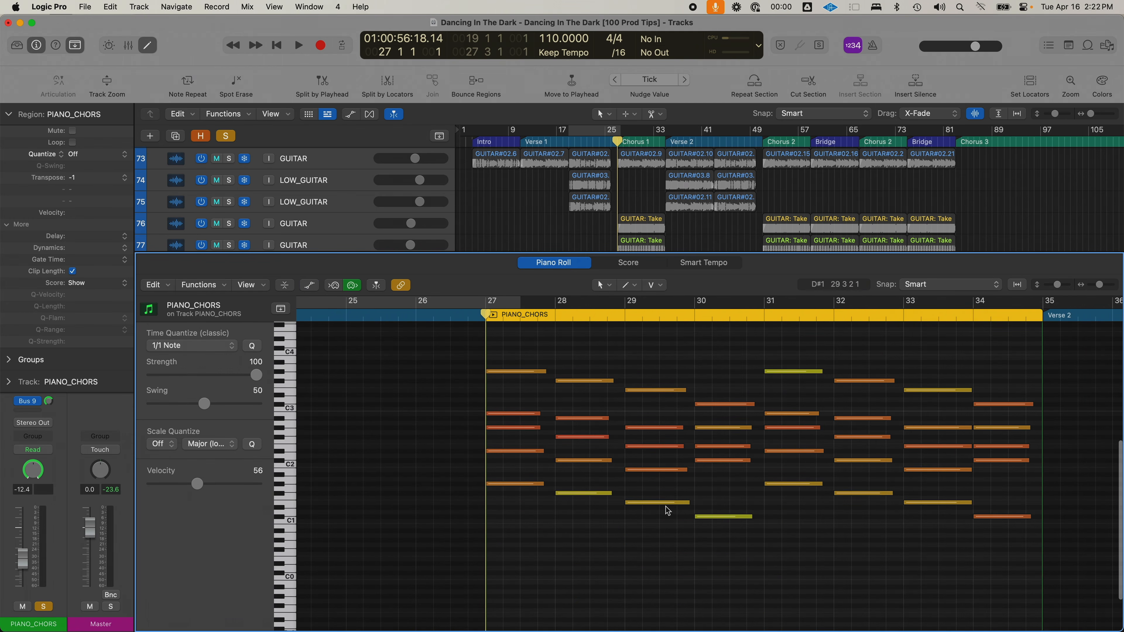
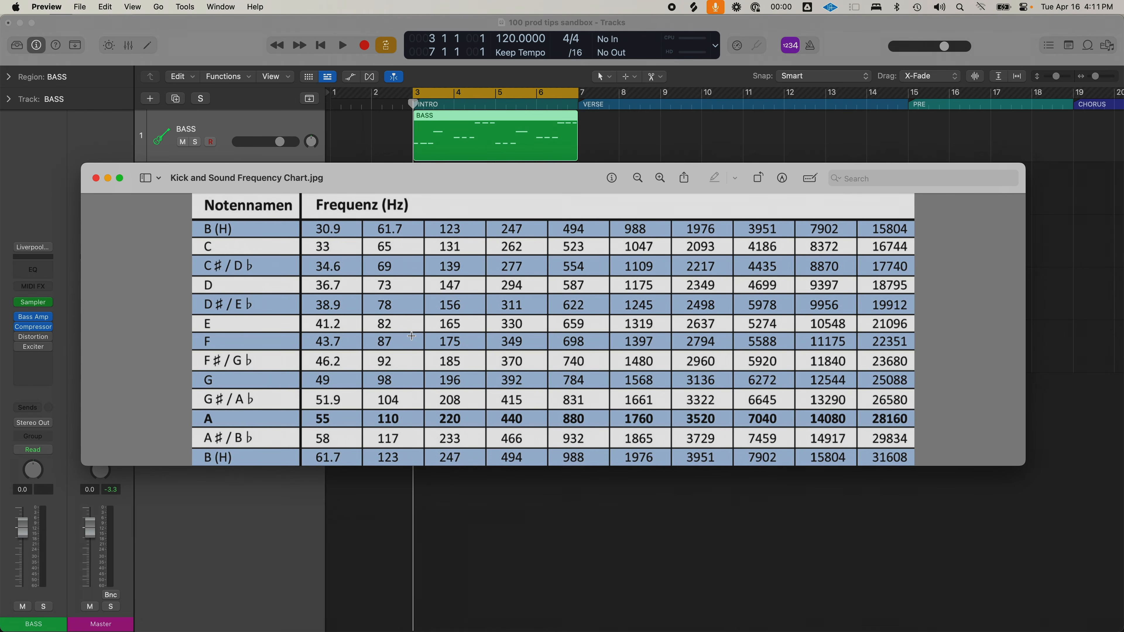
Step: Switch to Logic Pro and solo the DBM_CK_KICK_06 track, with the cycle off and the playhead at bar 3
key(super+Tab)
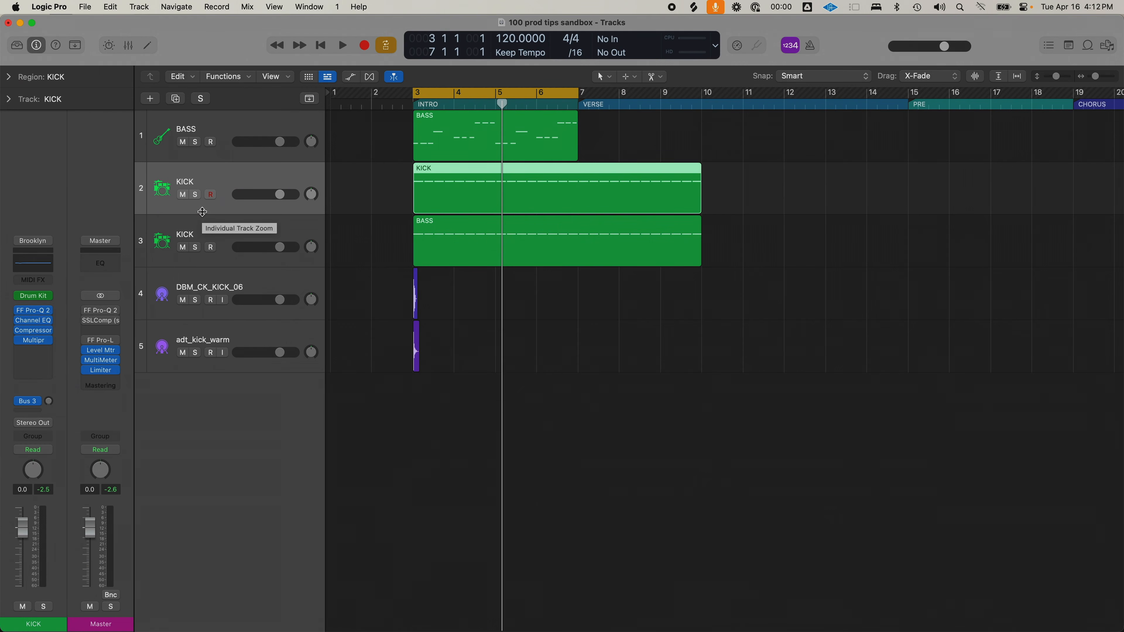
click(223, 290)
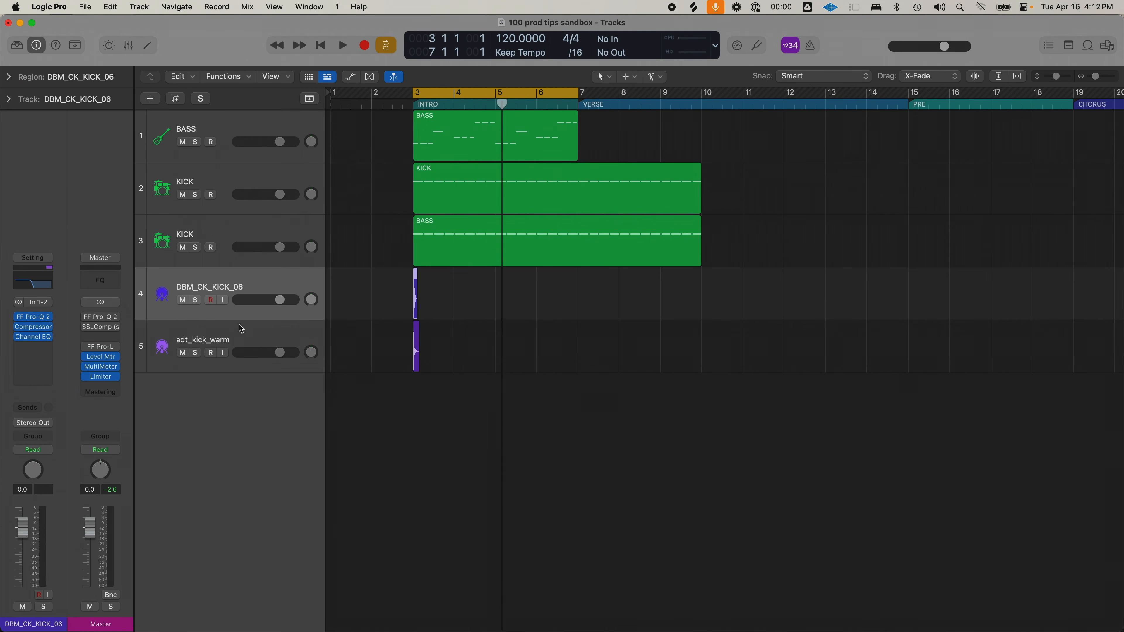
click(249, 333)
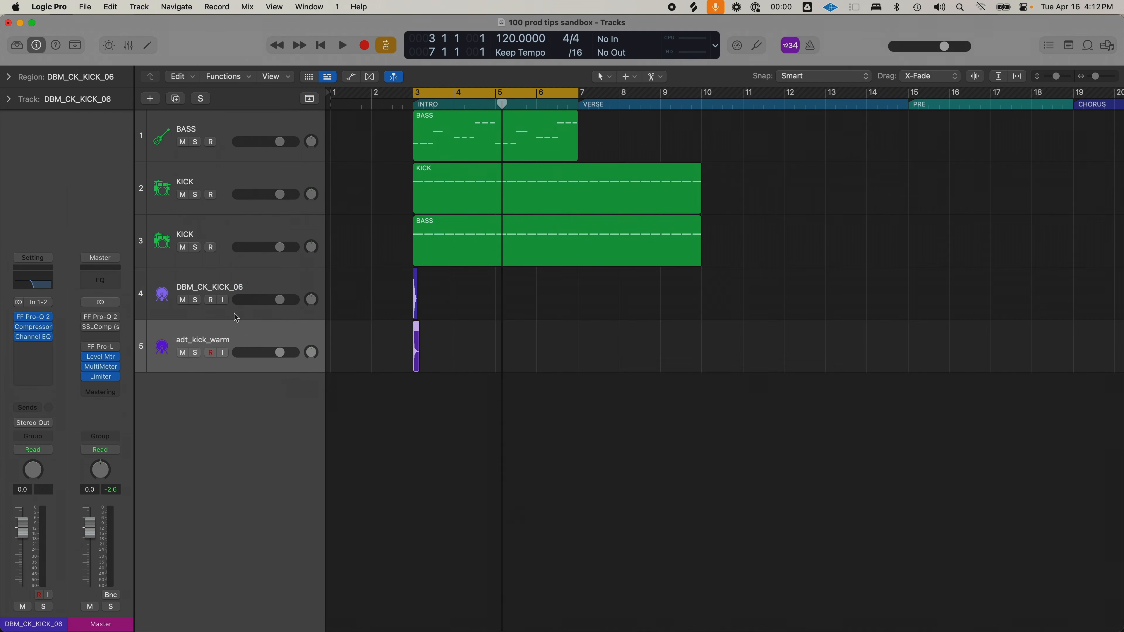
click(196, 299)
key(c)
click(415, 105)
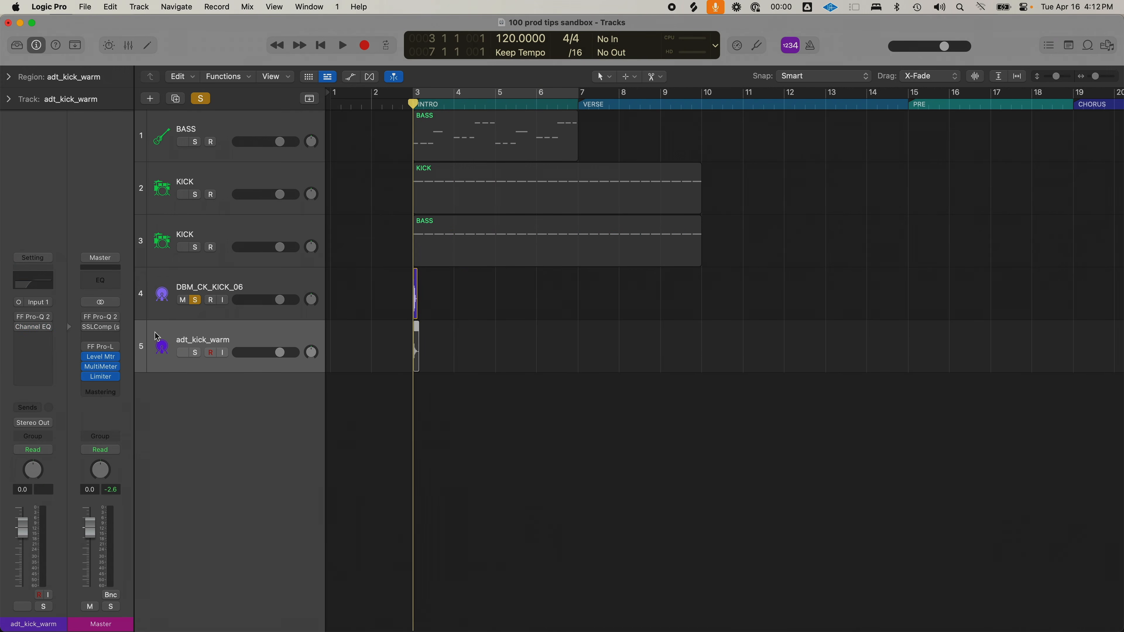
Step: Audition the soloed DBM_CK_KICK_06 sample twice from bar 3
key(space)
scroll(476, 332, up, 5)
key(space)
click(405, 105)
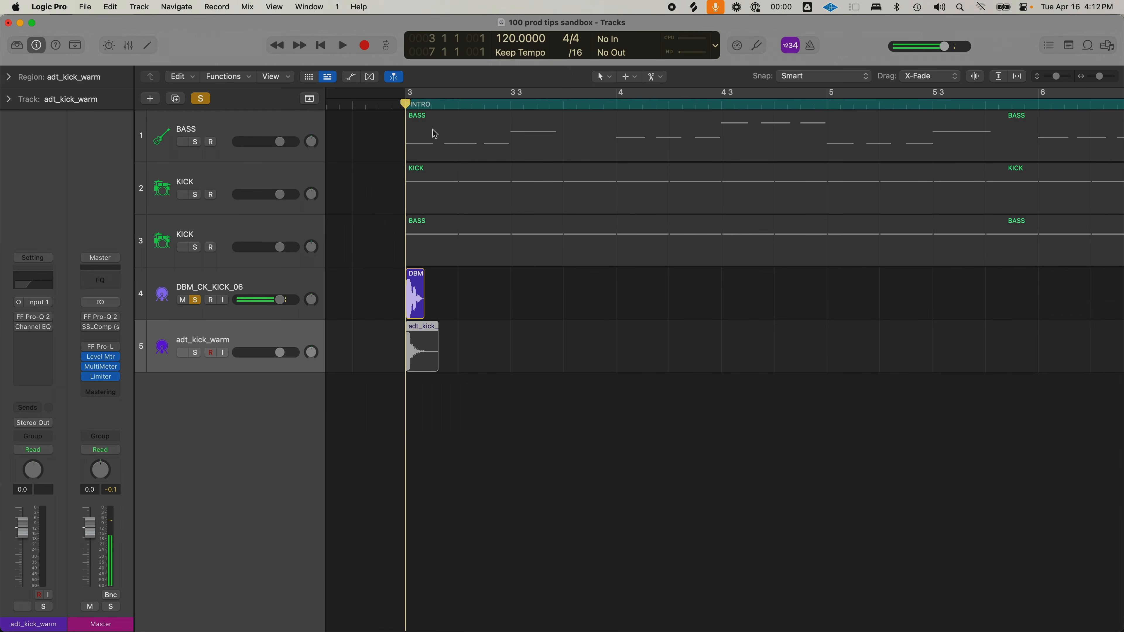
key(space)
Step: Solo the adt_kick_warm track instead of DBM_CK_KICK_06 and audition it from bar 3
click(194, 301)
click(195, 353)
click(406, 104)
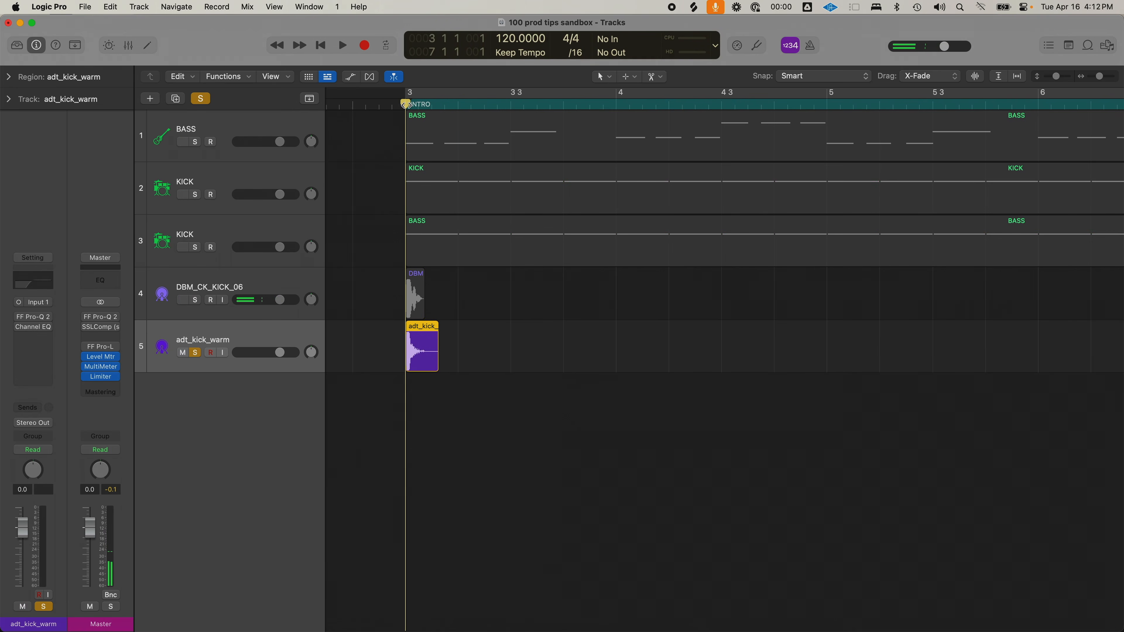
key(space)
key(space)
click(406, 105)
key(space)
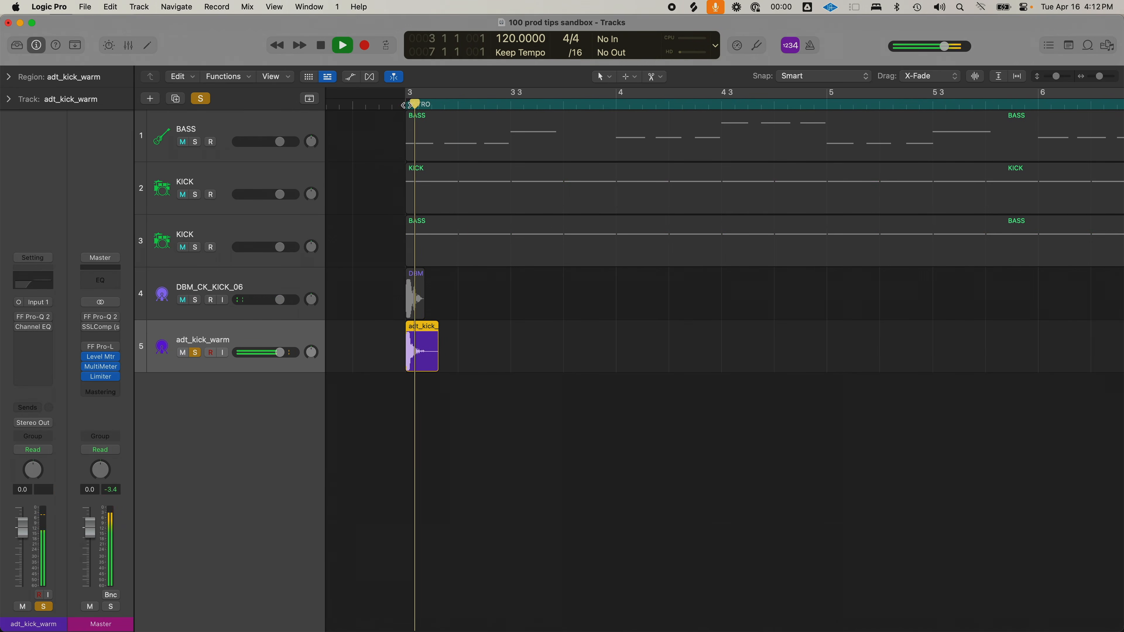
key(space)
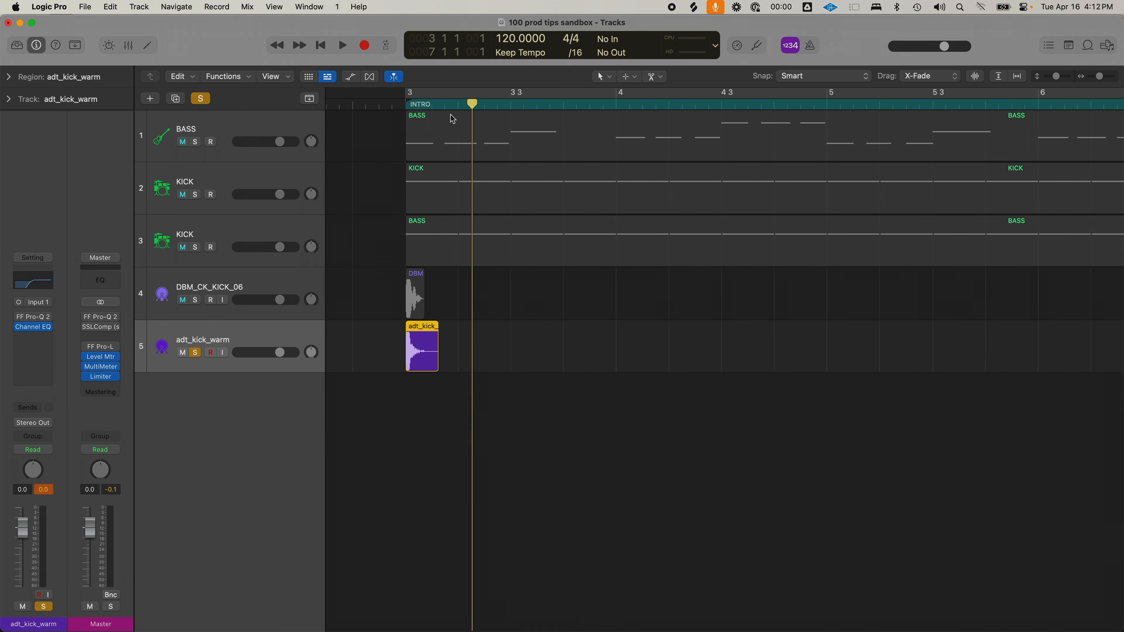
Step: Audition adt_kick_warm with its Channel EQ active and set the EQ's low cut to 416 Hz
key(space)
key(space)
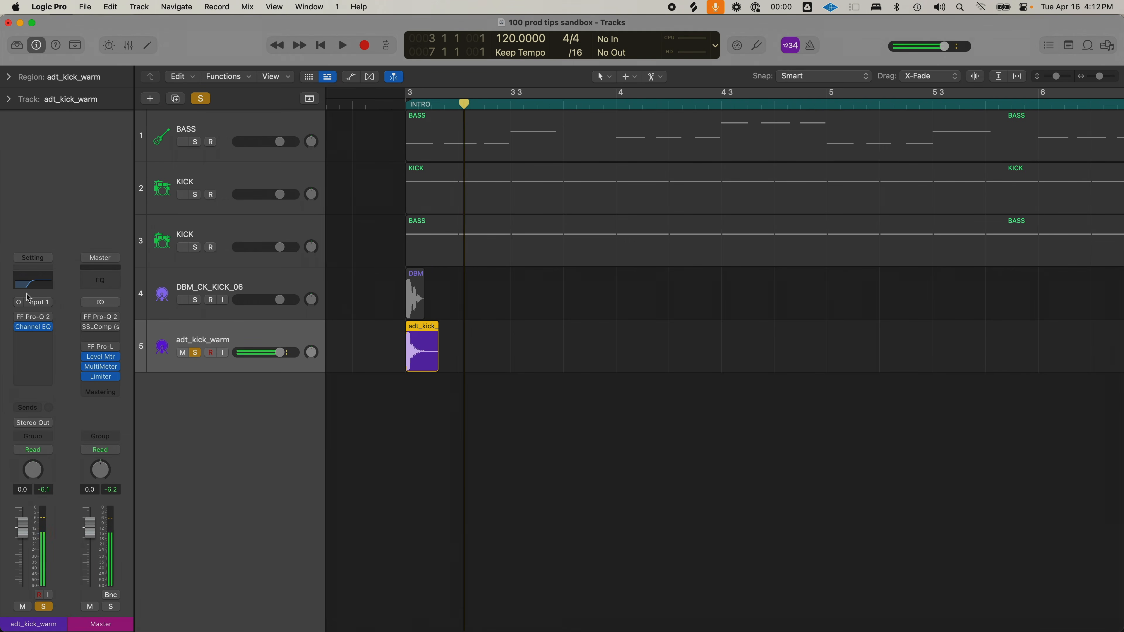
click(36, 286)
drag(368, 155, 432, 170)
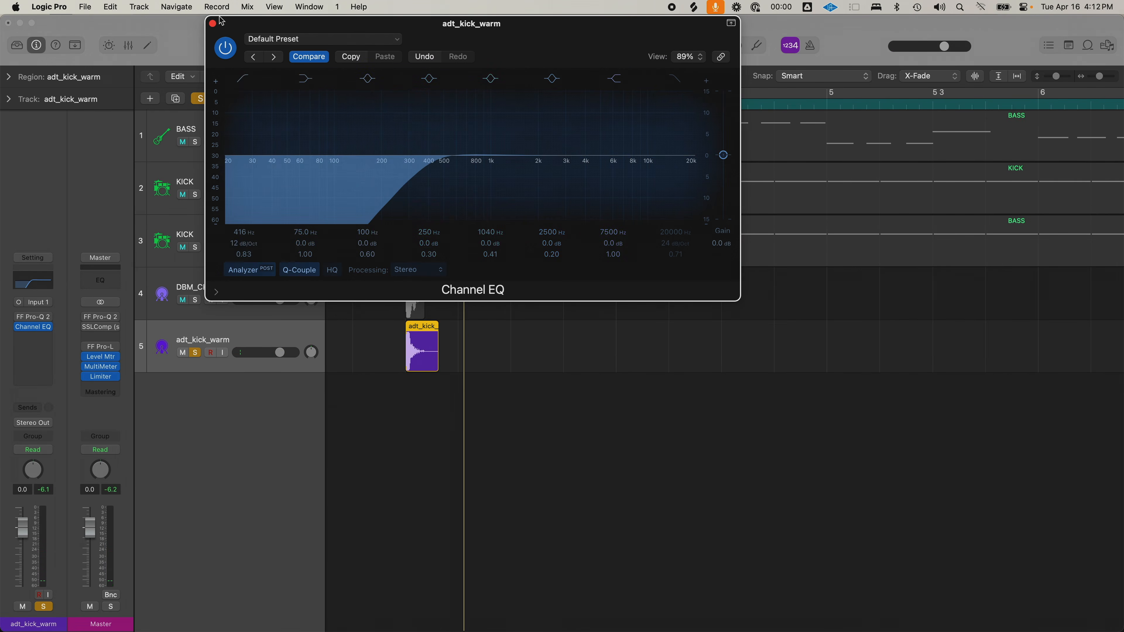
click(213, 23)
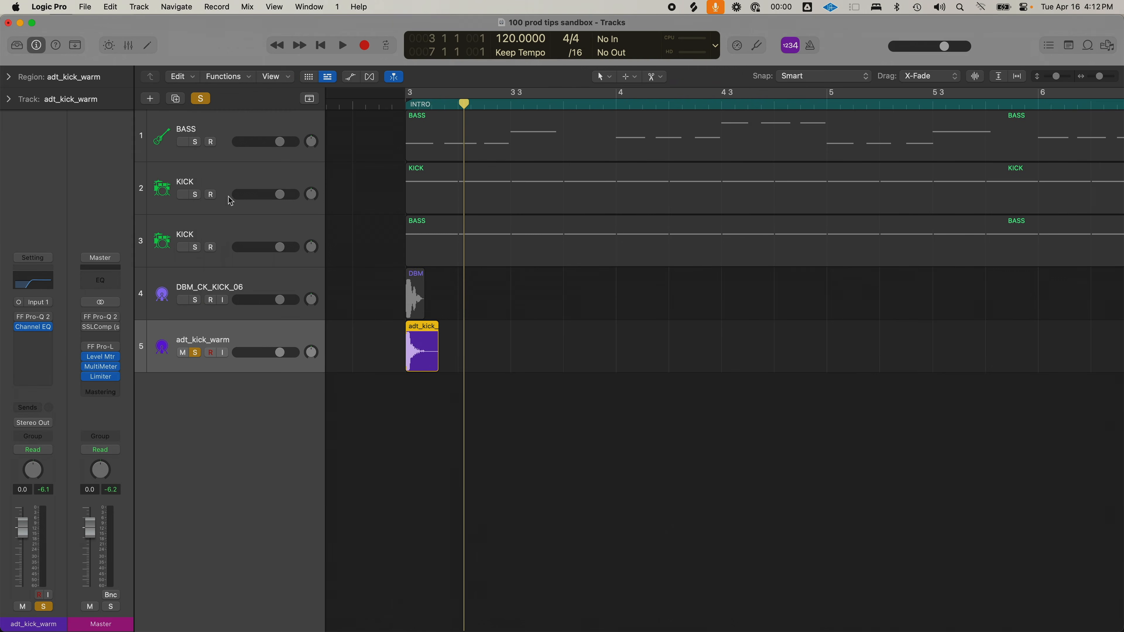
Step: Open the Channel EQ on the DBM_CK_KICK_06 track and set its high cut to 570 Hz
click(214, 292)
click(47, 285)
drag(707, 350, 722, 360)
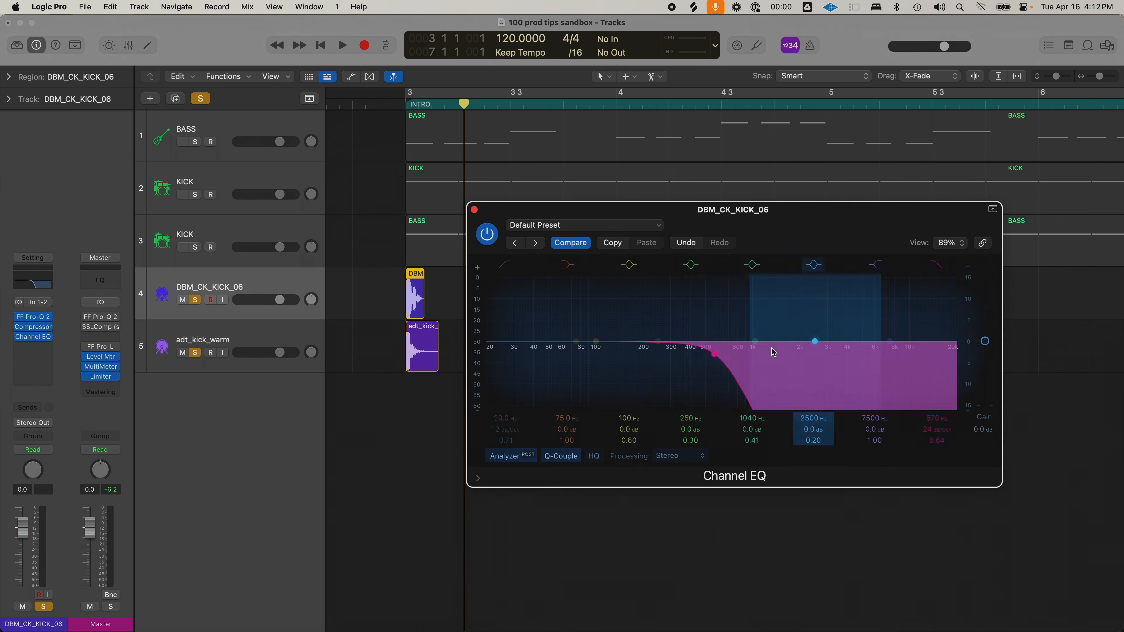
Step: Audition both soloed kick samples together from bar 3 and lower the high cut frequency on DBM_CK_KICK_06
click(404, 104)
key(space)
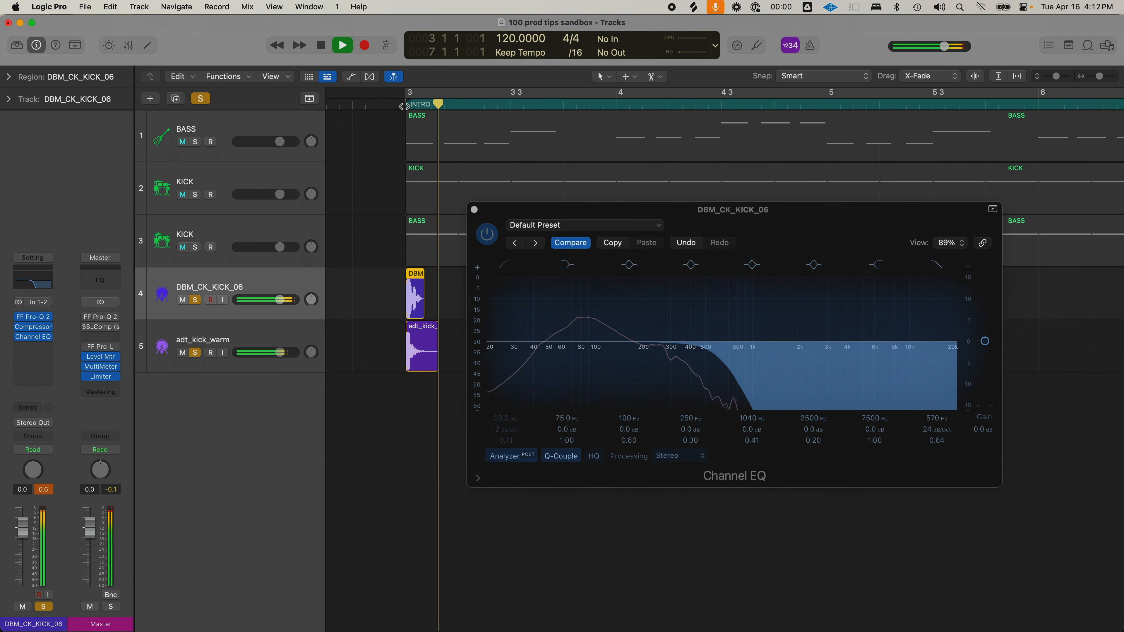
key(space)
key(space)
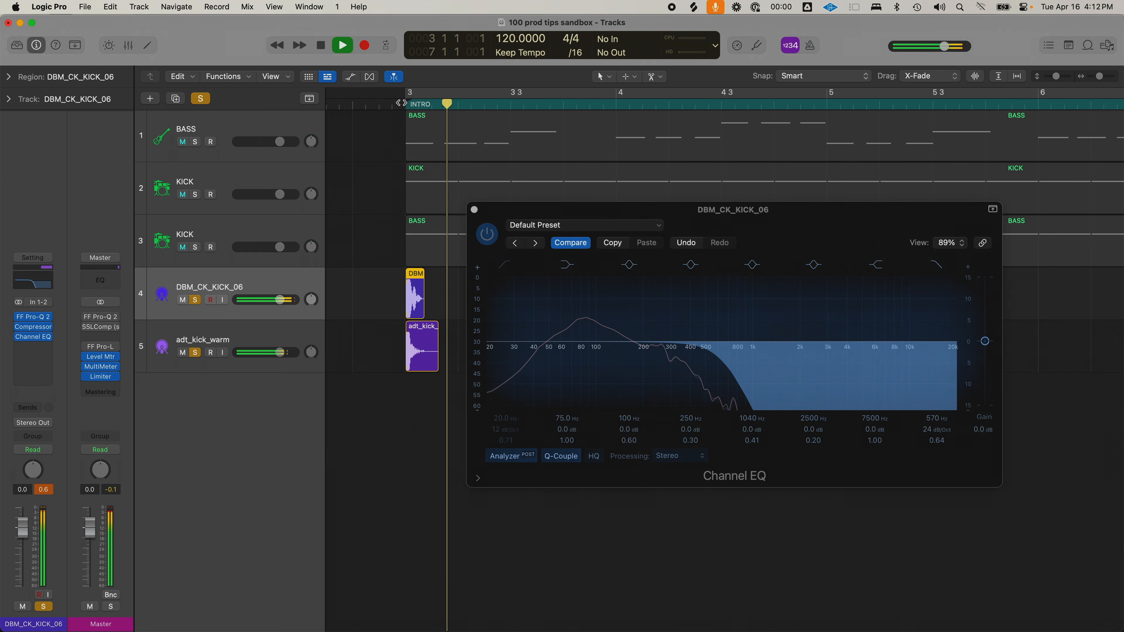
mouse_move(713, 360)
mouse_down()
mouse_move(652, 354)
mouse_move(697, 354)
mouse_up()
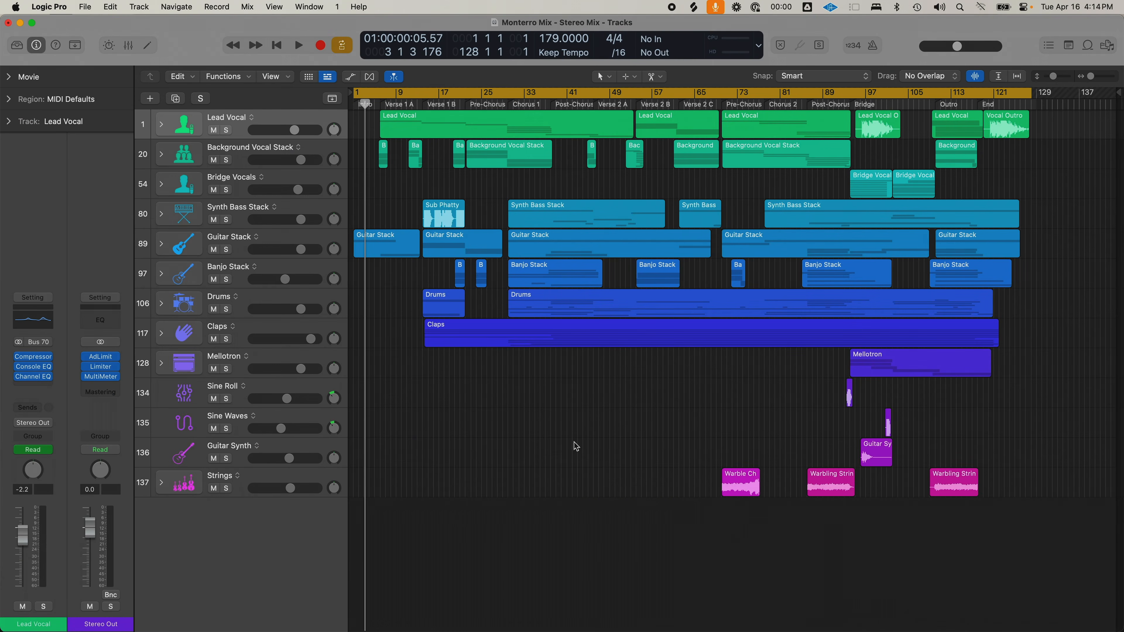
Step: Expand the Banjo Stack and audition it soloed from the start of Chorus 1 at bar 30, with the cycle off
key(c)
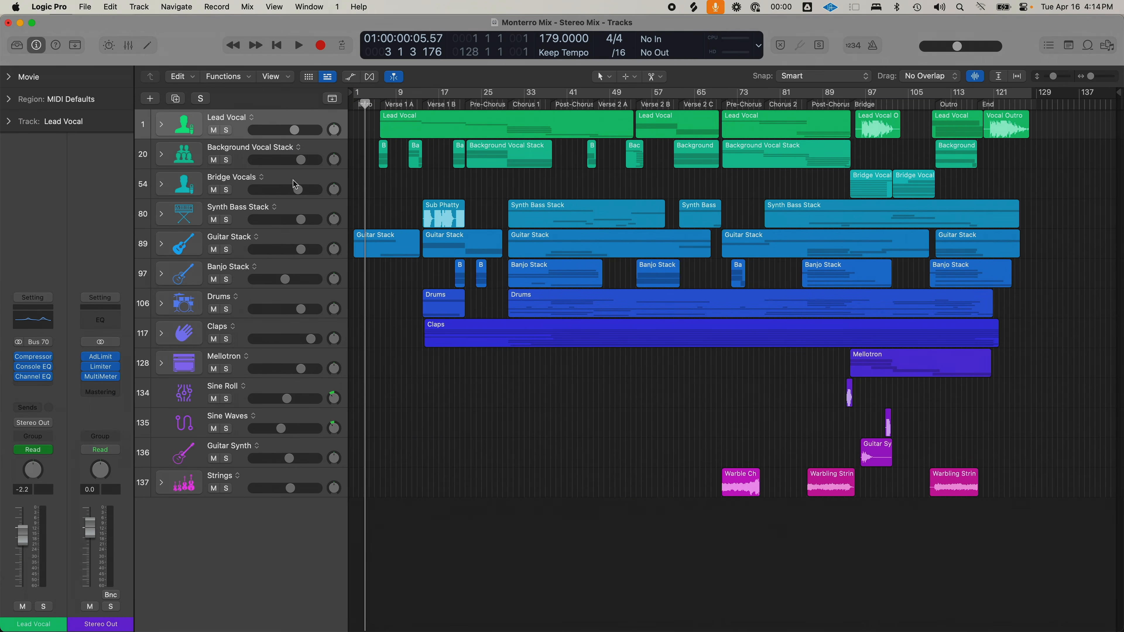
click(161, 274)
click(508, 103)
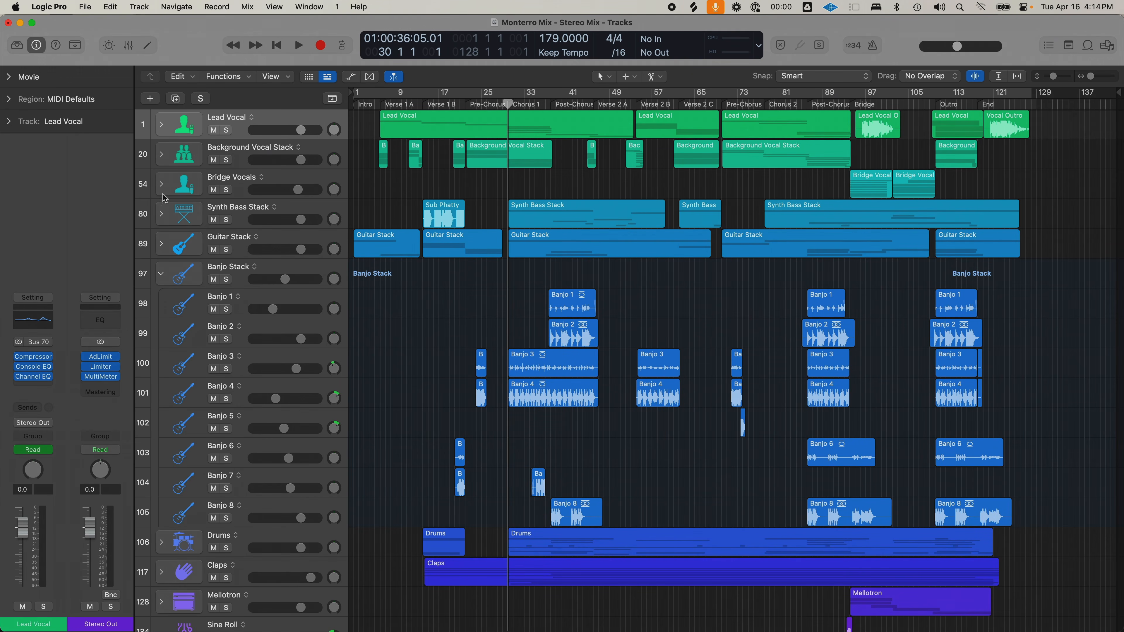
scroll(164, 198, down, 5)
click(161, 451)
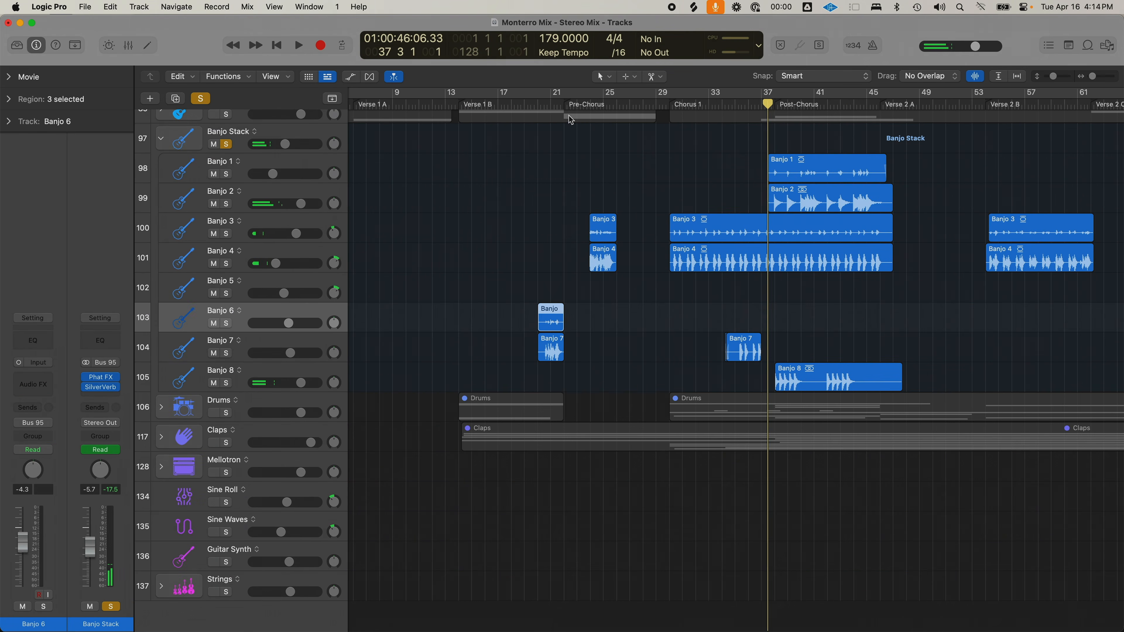
key(space)
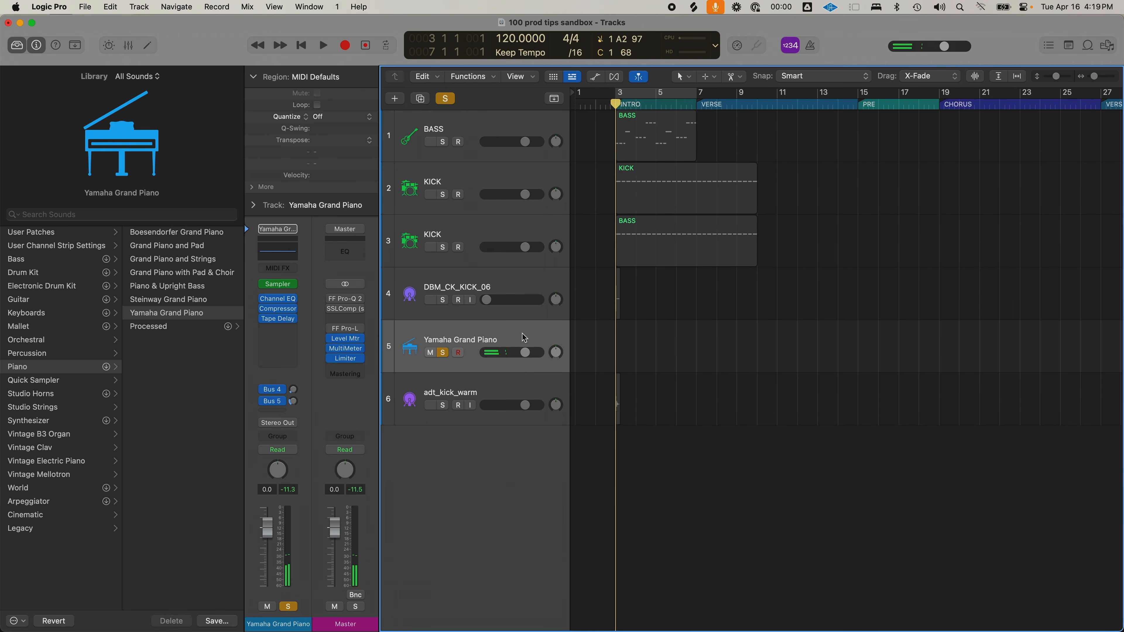
Step: Record a chord part on the Yamaha Grand Piano track from bar 3 and stop after the start of the verse
click(346, 46)
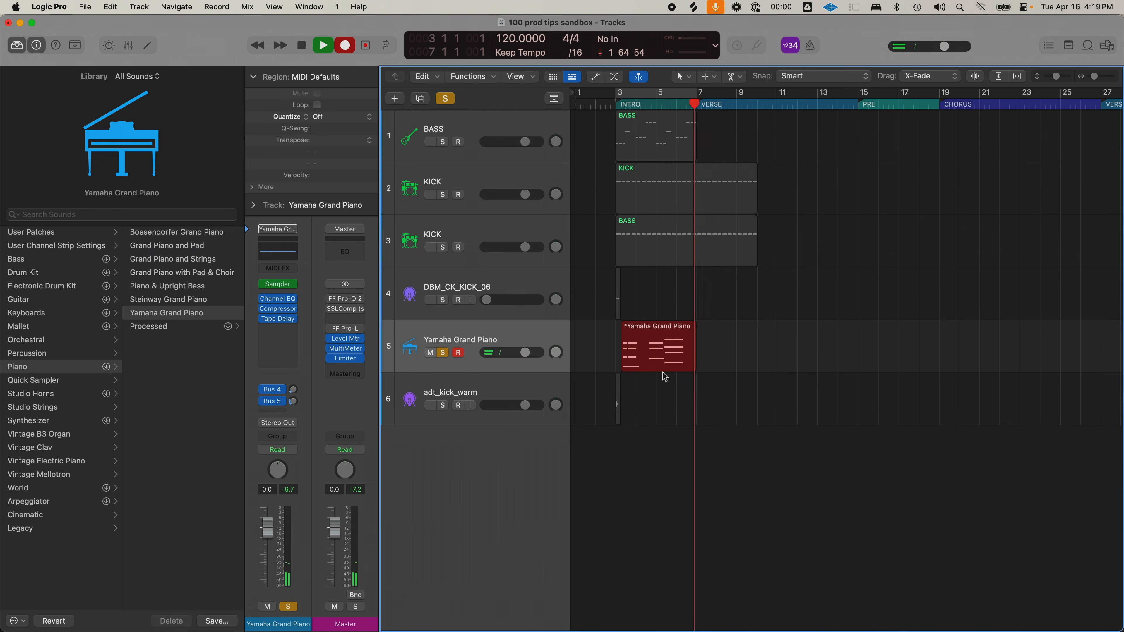
key(space)
Step: Perform a piano part during normal playback from around bar 8 and retrieve it with Capture Recording on the Yamaha Grand Piano track
drag(728, 107, 714, 107)
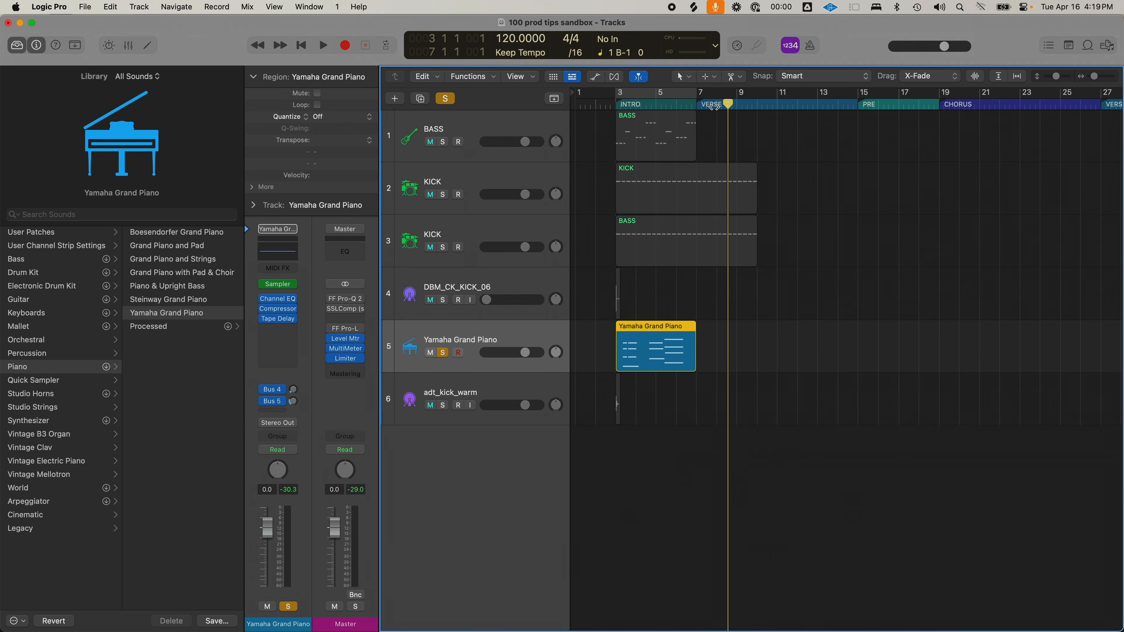
key(space)
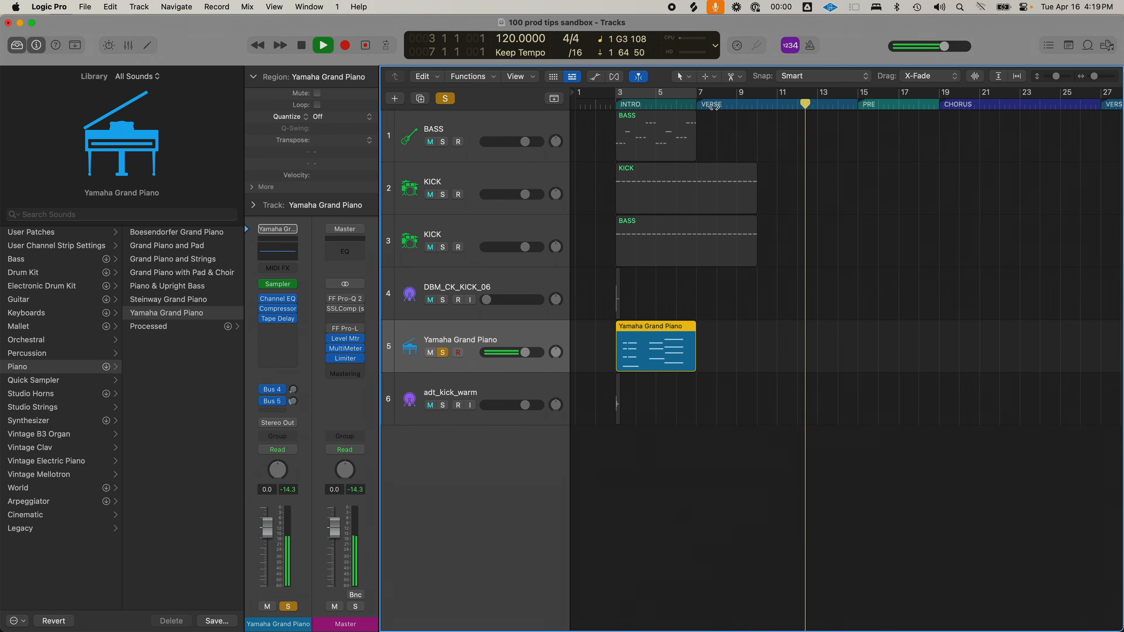
key(space)
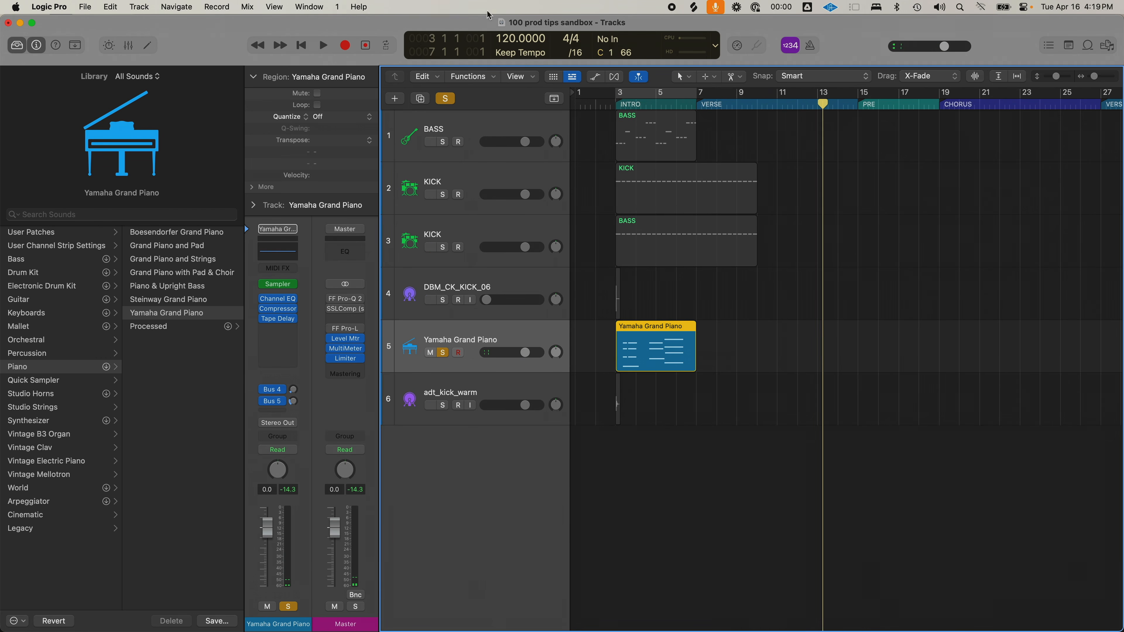
click(365, 46)
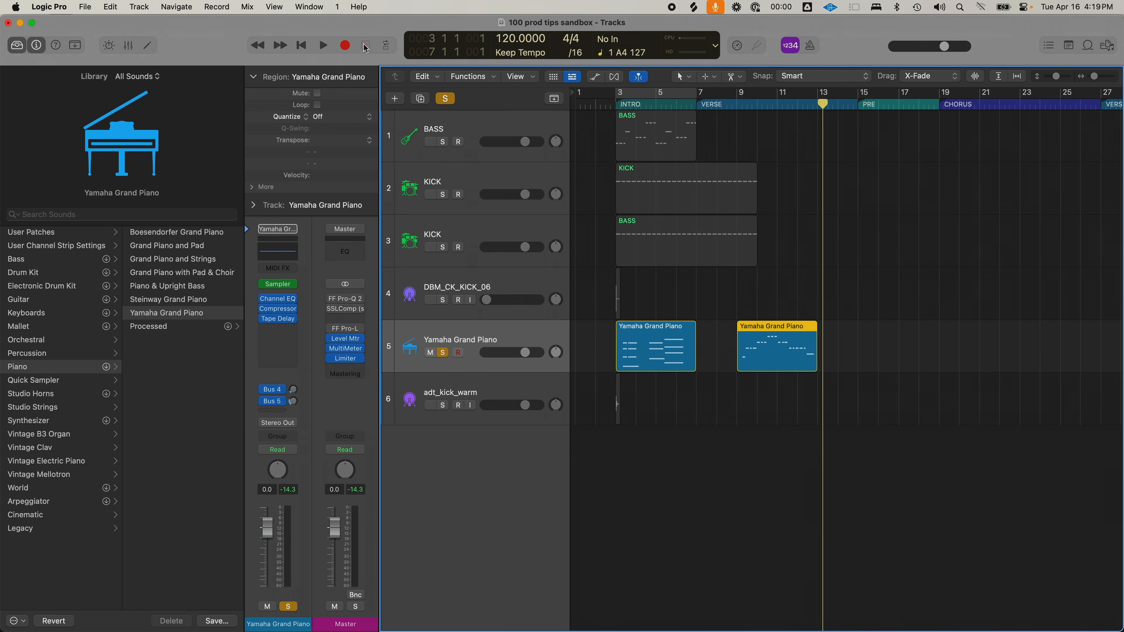
Step: Place the playhead at bar 9, the start of the captured piano region, and clear the region selection
click(734, 102)
drag(724, 300, 825, 392)
click(888, 381)
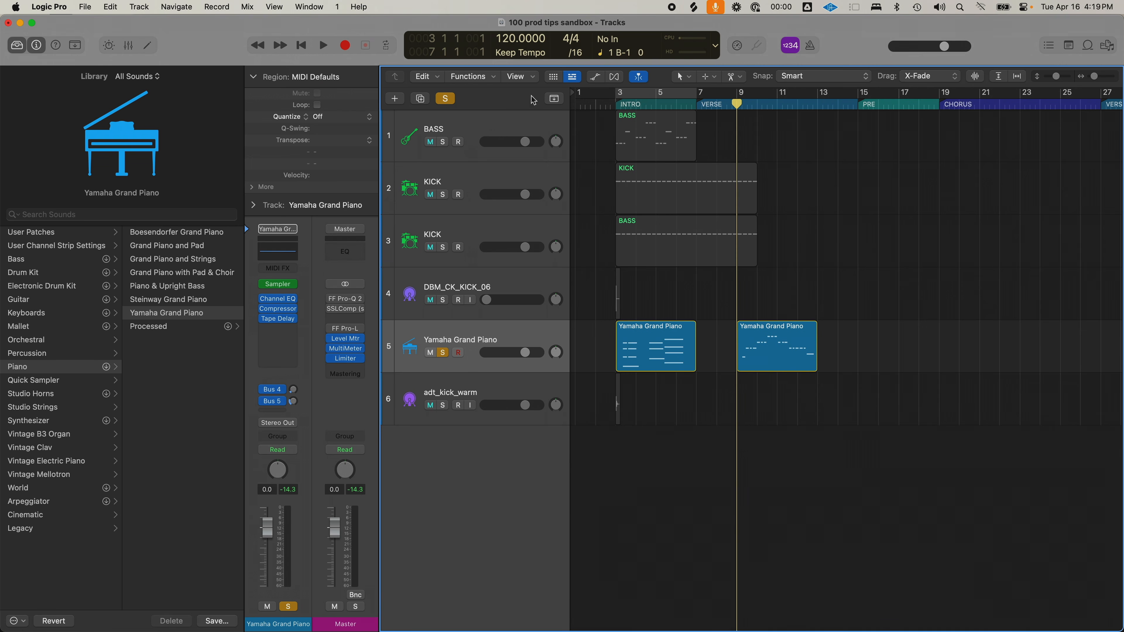
Step: Open the customization options for the control bar and display
click(715, 45)
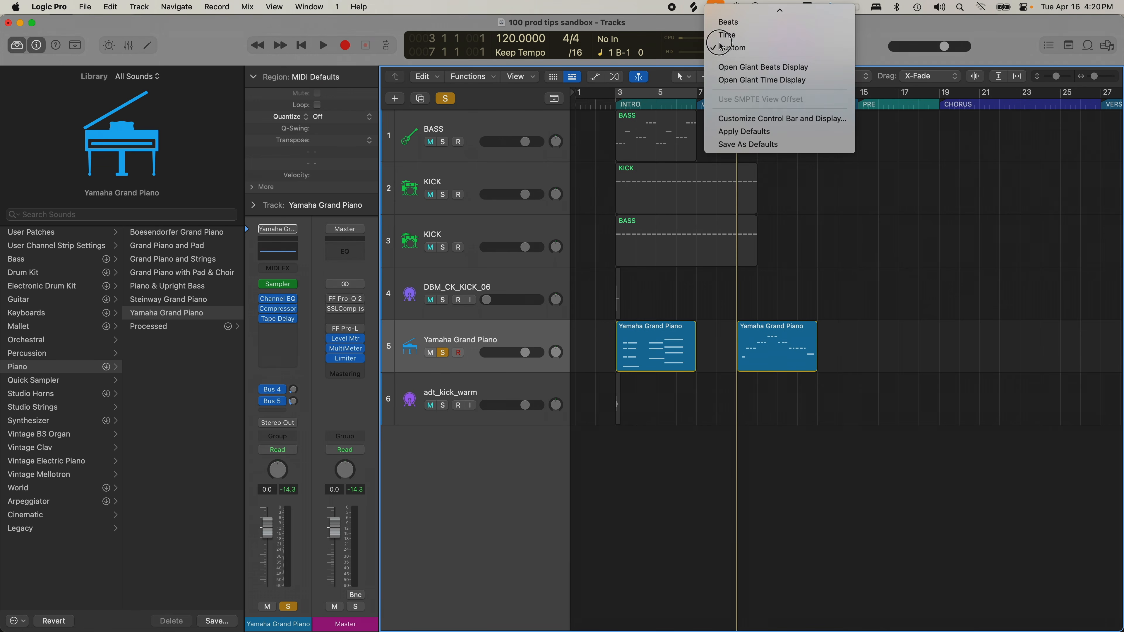
click(824, 118)
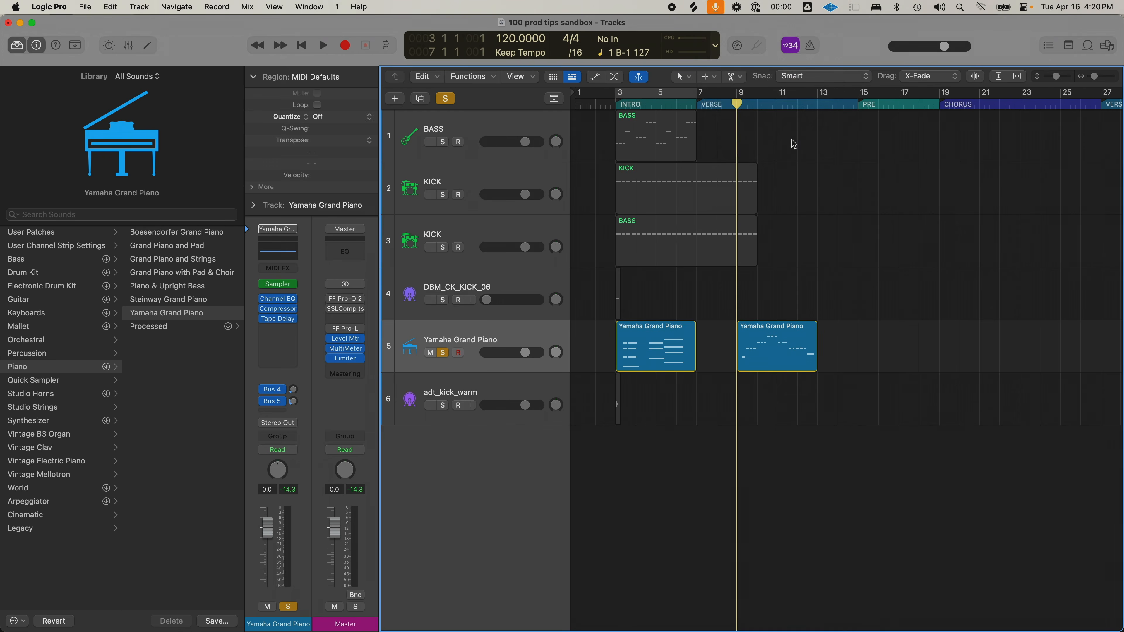
click(416, 360)
click(416, 360)
click(416, 361)
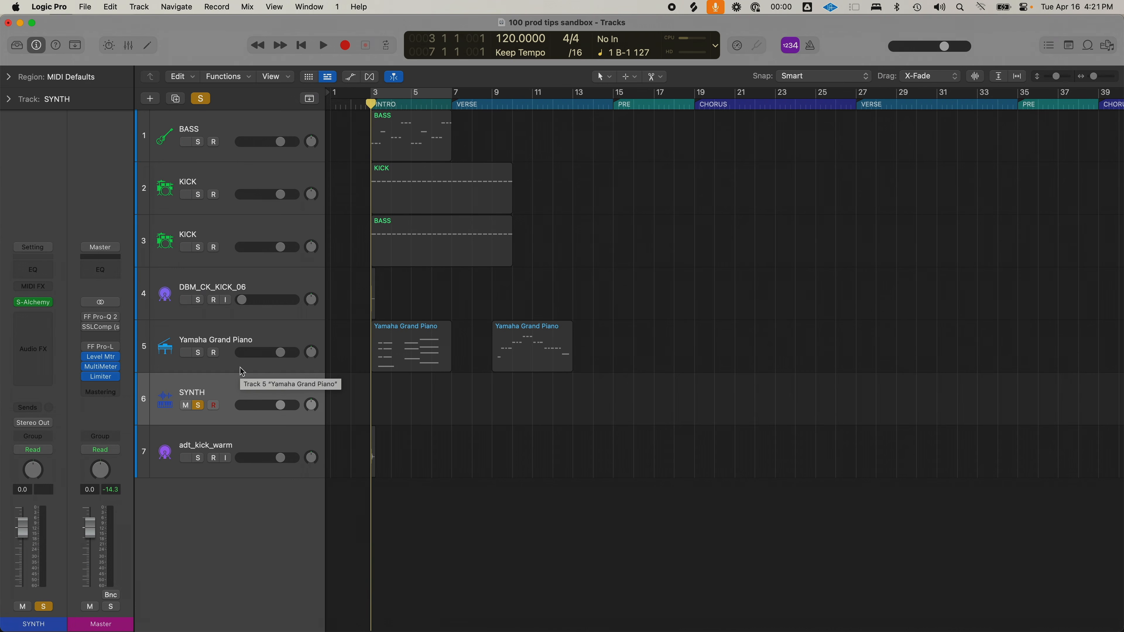
Step: Open the Step Sequencer for the SYNTH track and load the Major Pentatonic pattern template
key(p)
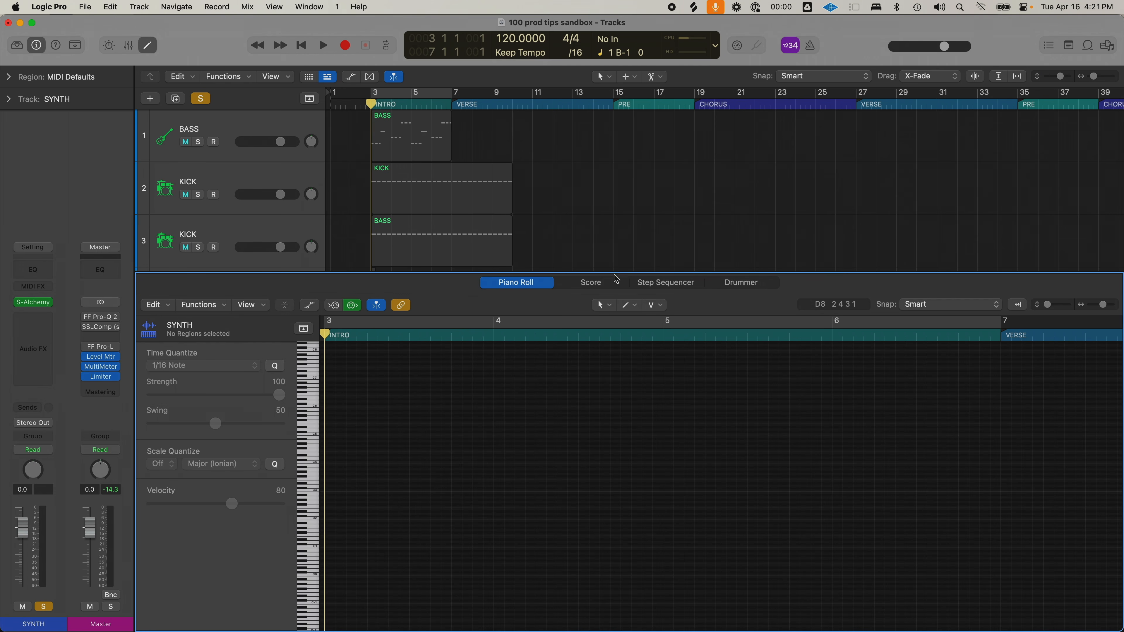
click(665, 282)
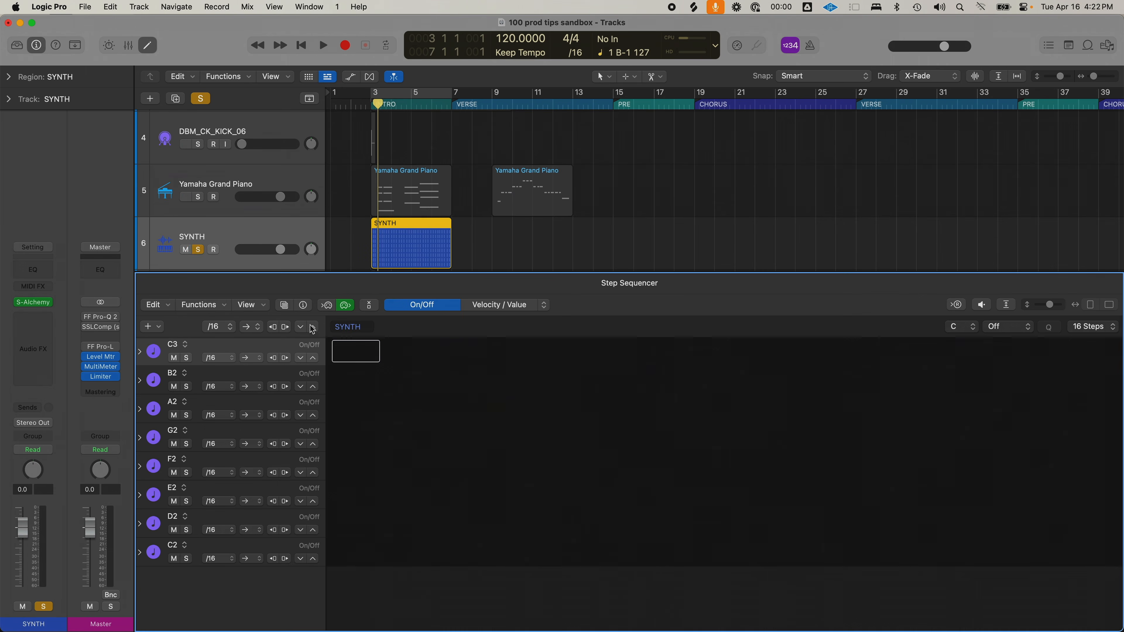
click(284, 305)
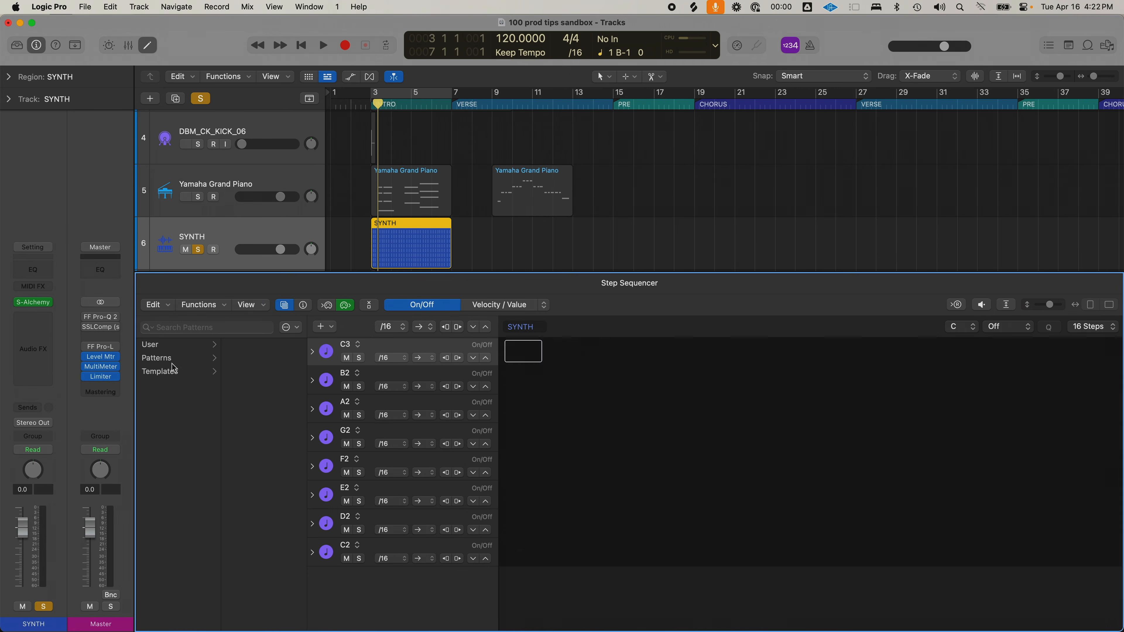
click(176, 372)
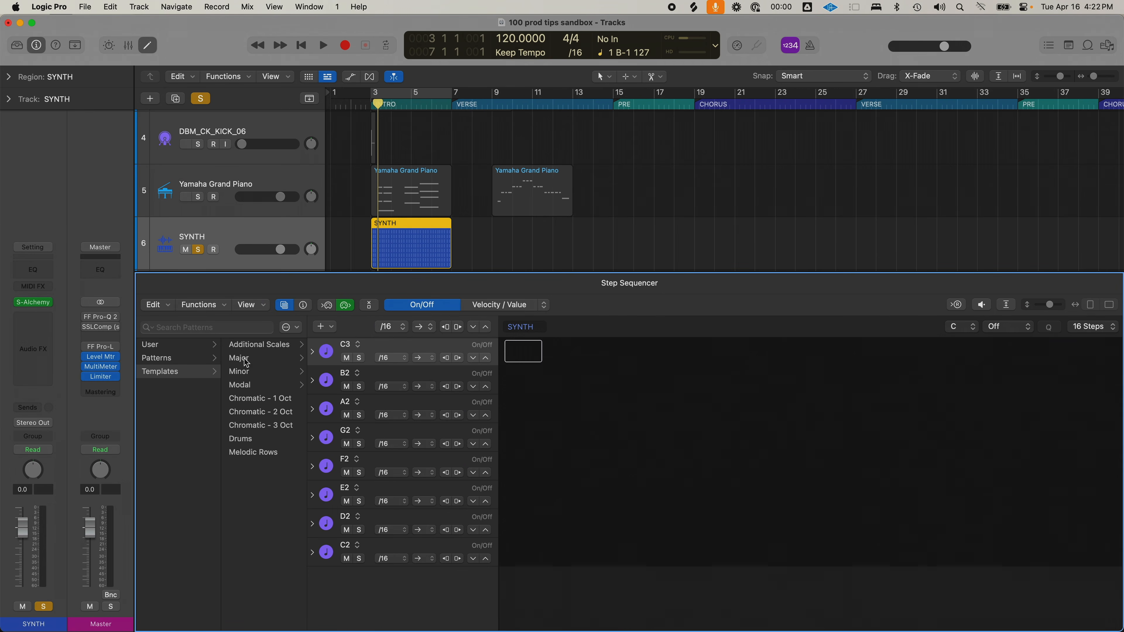
click(260, 359)
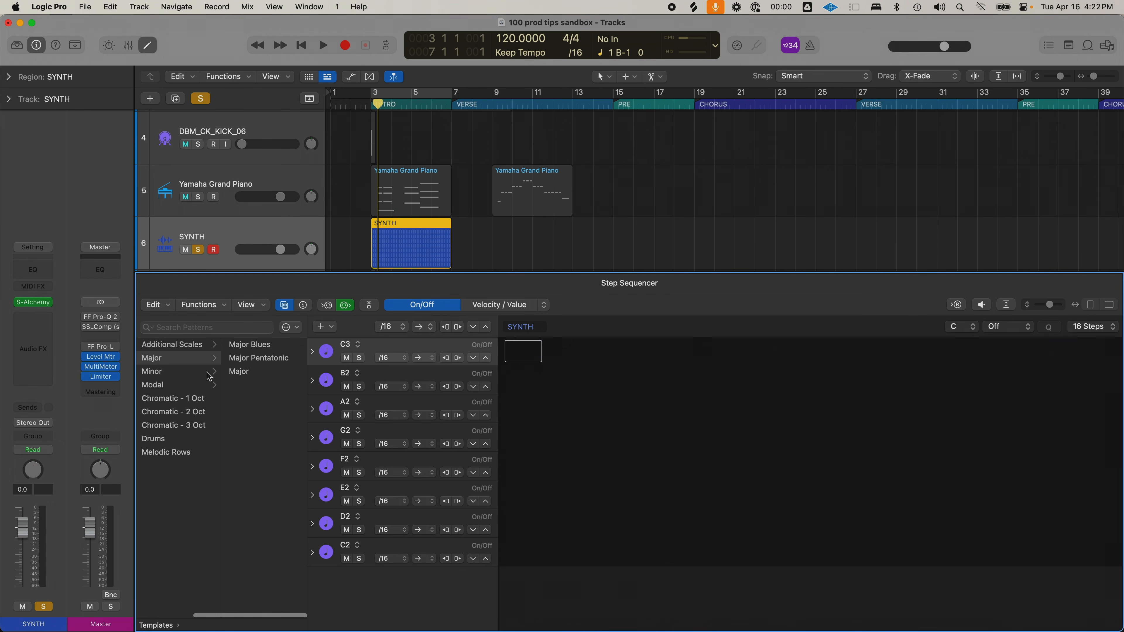
click(271, 360)
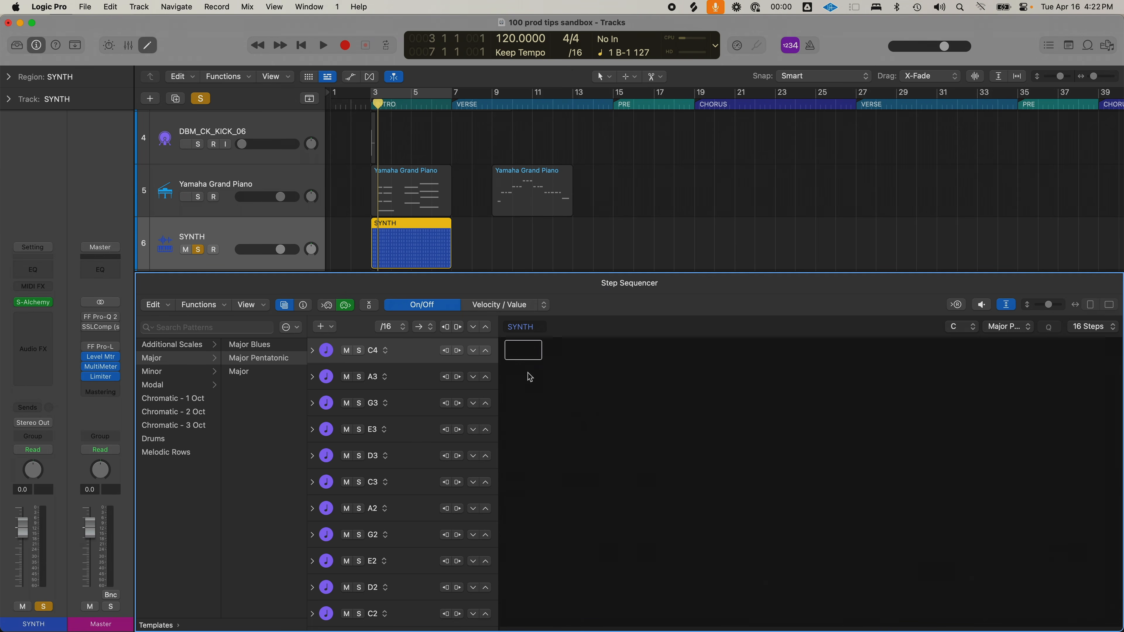
Step: Enable C4, A3, E3 and A3 on the first four steps, then paint a descending run from C4 on step 5 to C3 on step 13
click(523, 350)
click(561, 376)
click(600, 429)
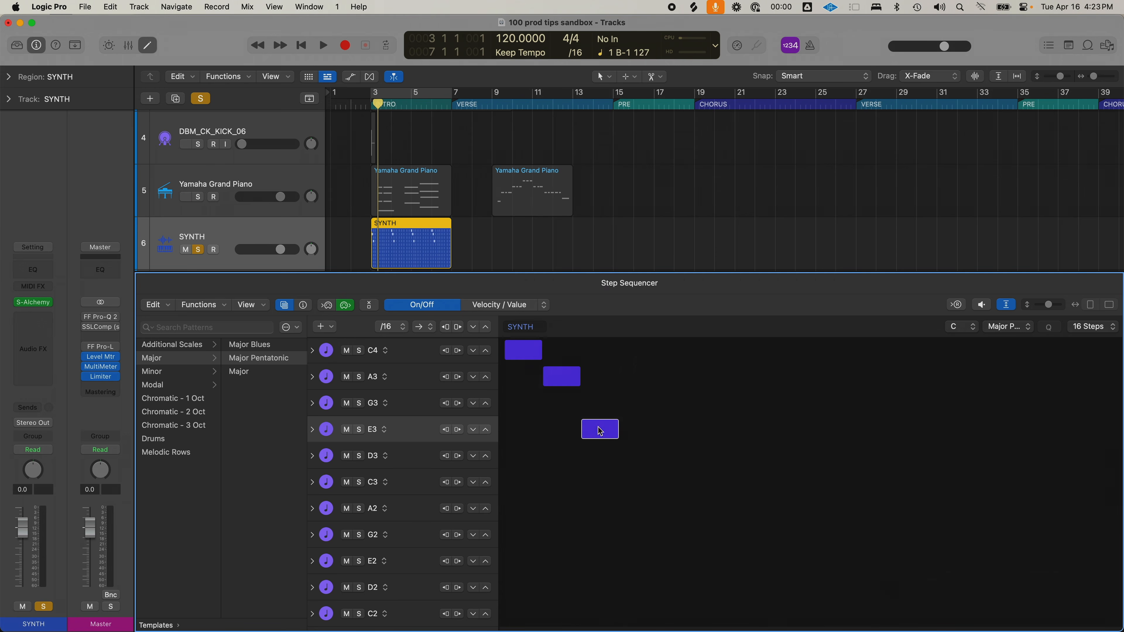
click(638, 376)
mouse_move(680, 357)
mouse_down()
mouse_move(779, 389)
mouse_move(951, 491)
mouse_move(984, 485)
mouse_up()
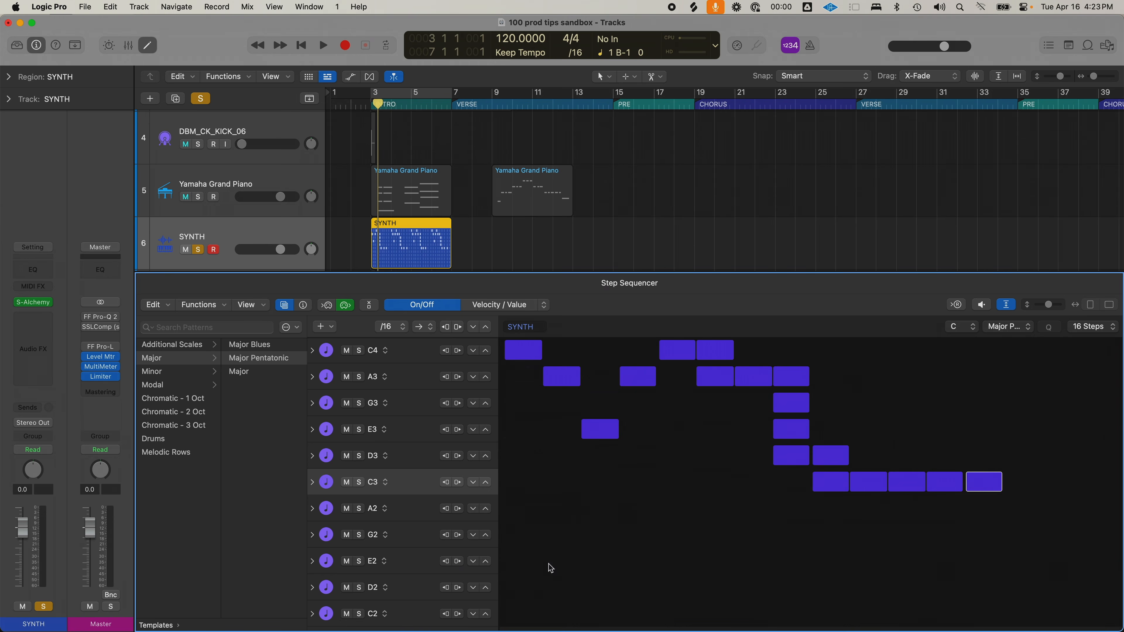
Step: Paint additional notes across the C3, A2, G2, C4 and other upper rows of the SYNTH pattern
mouse_move(523, 483)
mouse_down()
mouse_move(609, 476)
mouse_move(740, 486)
mouse_up()
mouse_move(1019, 540)
mouse_down()
mouse_move(509, 335)
mouse_move(868, 357)
mouse_up()
click(525, 356)
drag(520, 382, 867, 399)
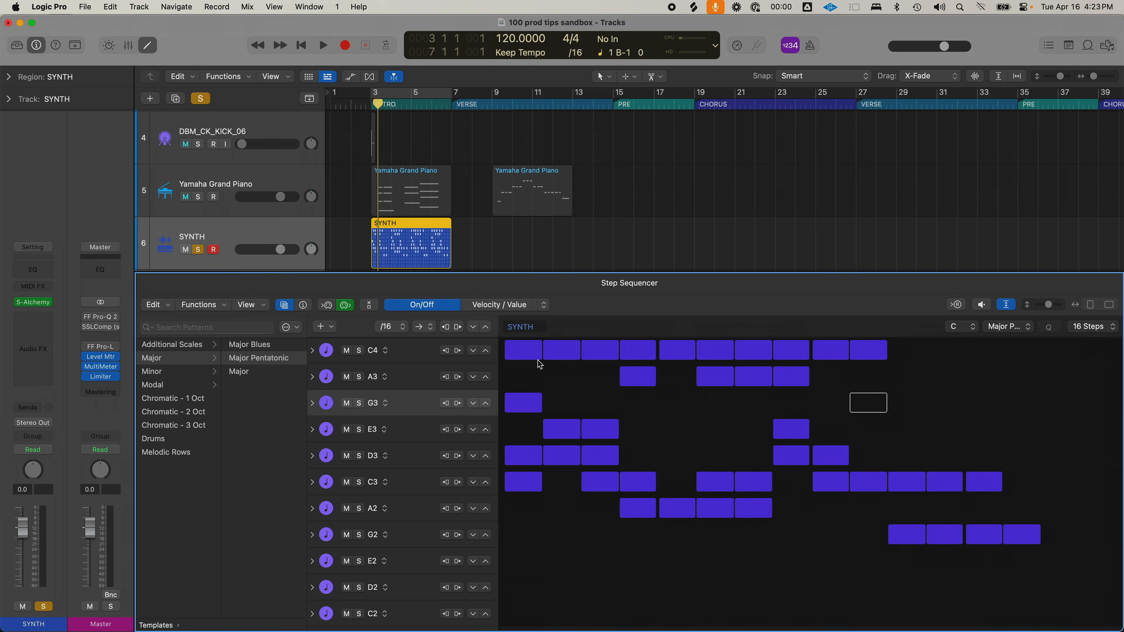
Step: Clear the C4 row and thin out the overlapping notes in the first four steps of the SYNTH pattern
drag(535, 356, 890, 355)
drag(568, 354, 594, 354)
click(563, 423)
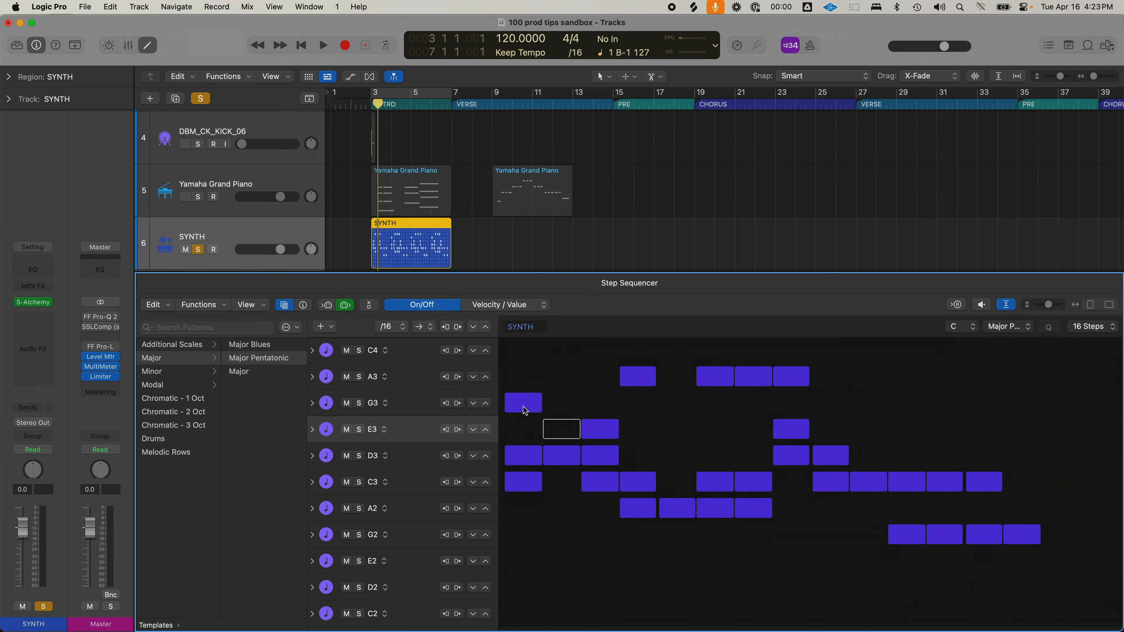
click(522, 408)
click(562, 457)
click(530, 456)
click(552, 456)
click(601, 433)
click(604, 456)
click(604, 483)
click(601, 456)
click(601, 429)
click(638, 376)
click(601, 456)
Step: Rework the notes from step 4 through step 14 of the SYNTH pattern, in the A3 to G2 rows
click(637, 403)
click(638, 482)
click(638, 509)
click(677, 482)
click(677, 456)
click(726, 378)
click(743, 380)
click(792, 376)
click(753, 482)
click(677, 482)
click(677, 508)
click(729, 511)
mouse_move(791, 430)
mouse_down()
mouse_move(788, 487)
mouse_move(985, 483)
mouse_up()
drag(912, 535, 1017, 536)
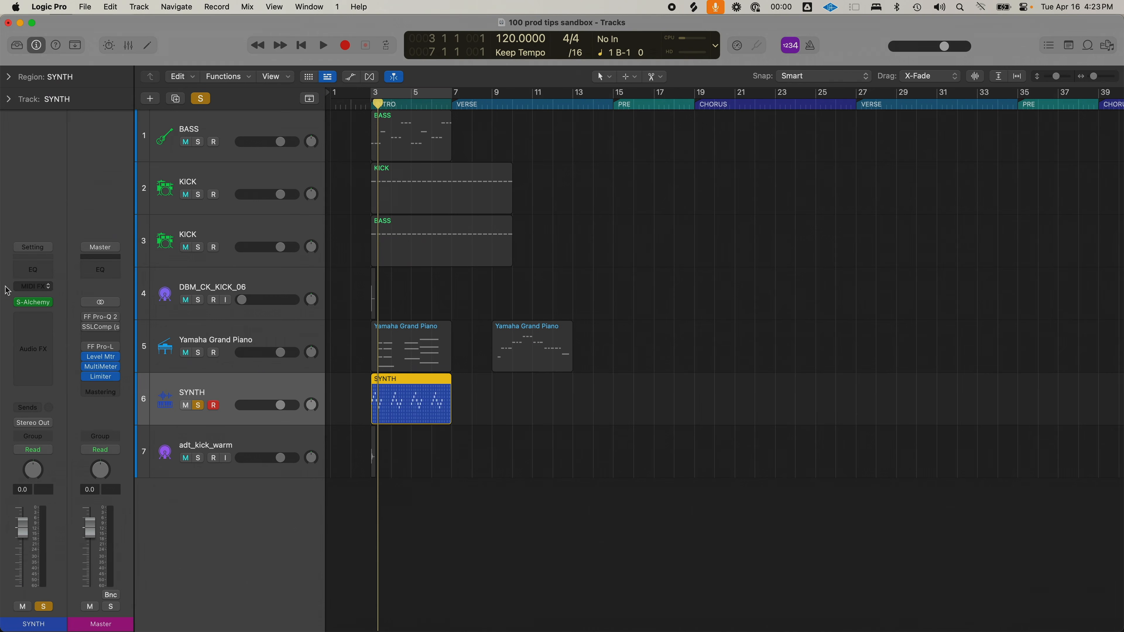
Step: Insert the Chord Trigger MIDI effect on the SYNTH and Yamaha Grand Piano tracks, loading a Multi Keyboard Voicings preset on the piano
click(49, 288)
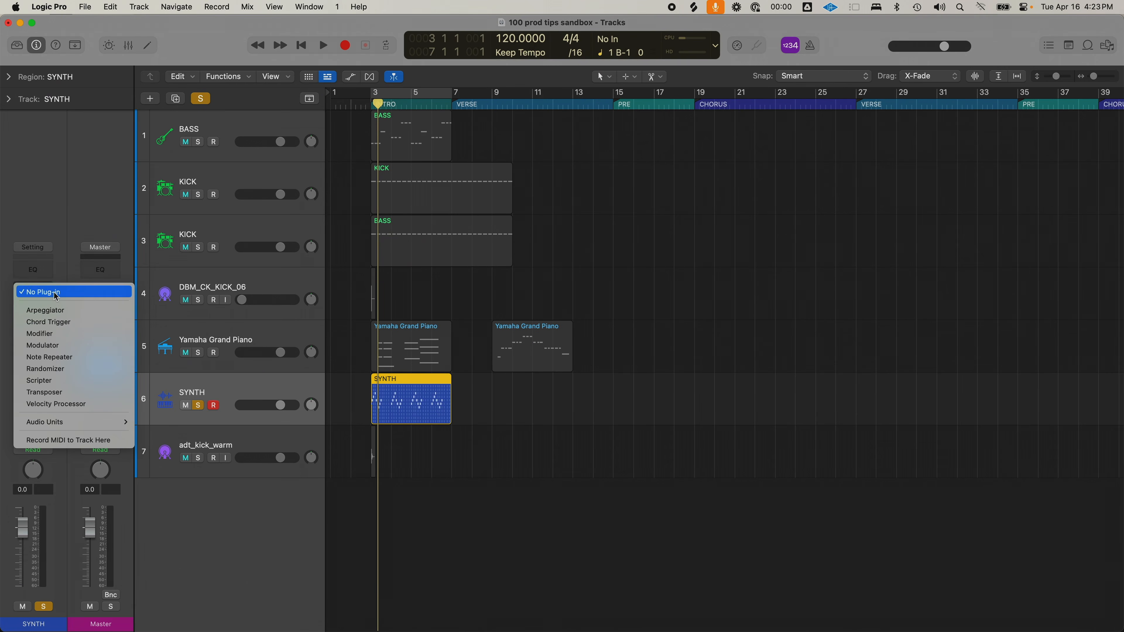
click(66, 324)
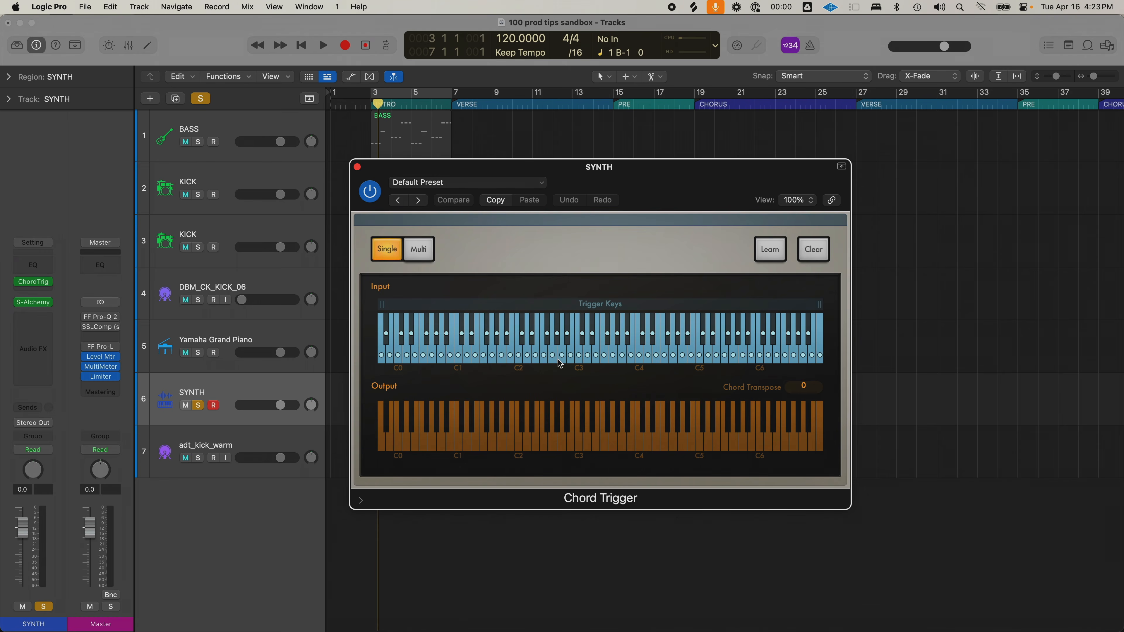
click(257, 350)
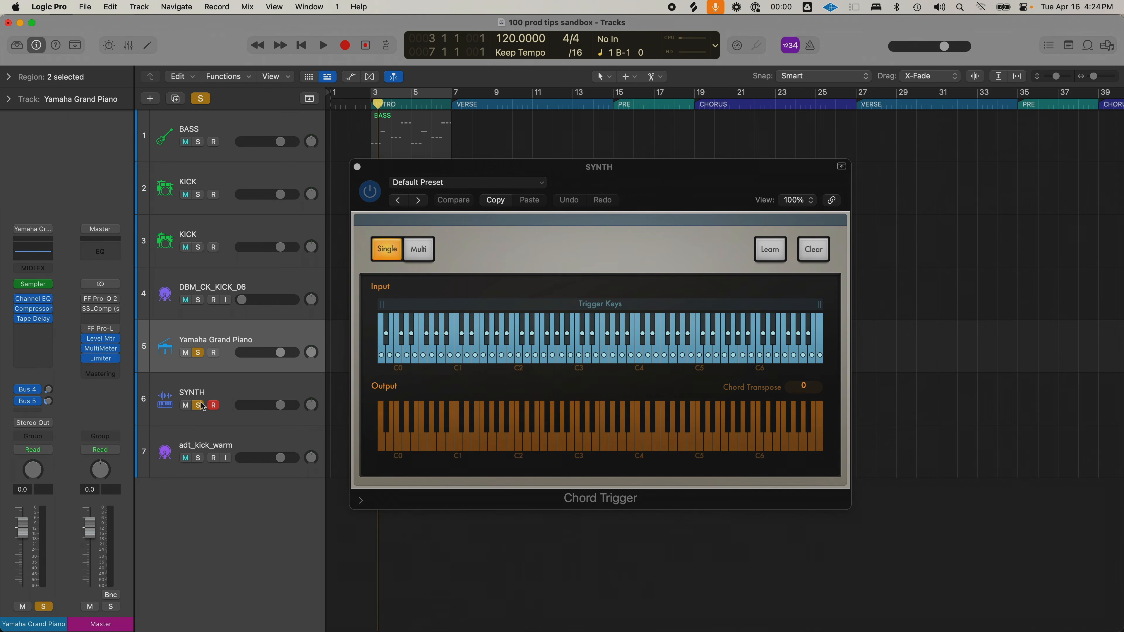
click(46, 269)
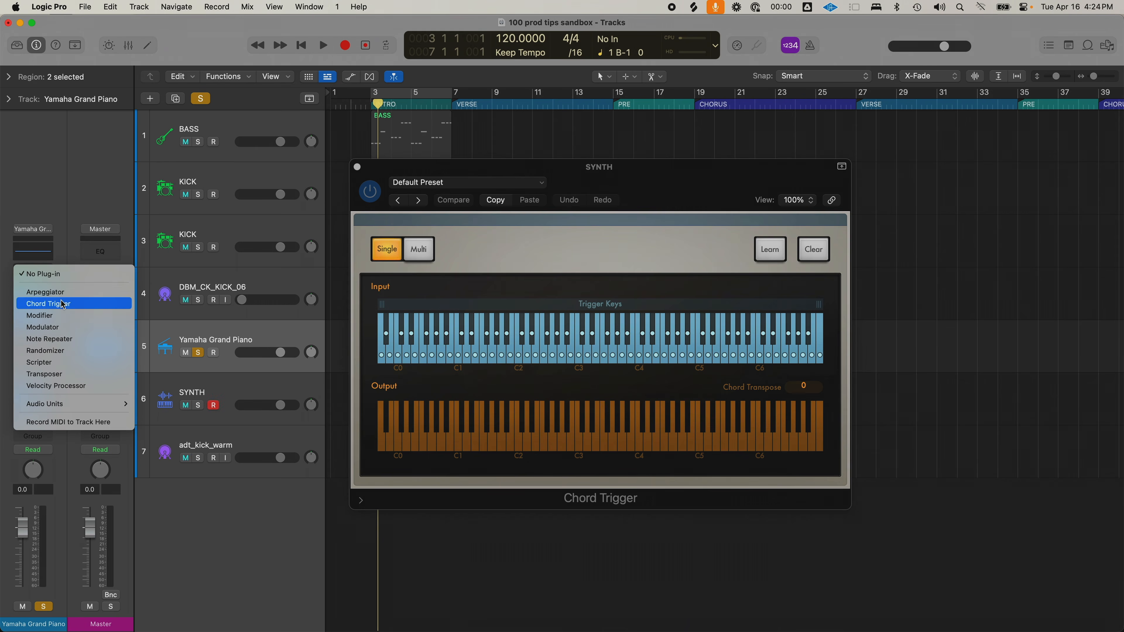
click(193, 306)
click(478, 194)
mouse_move(487, 436)
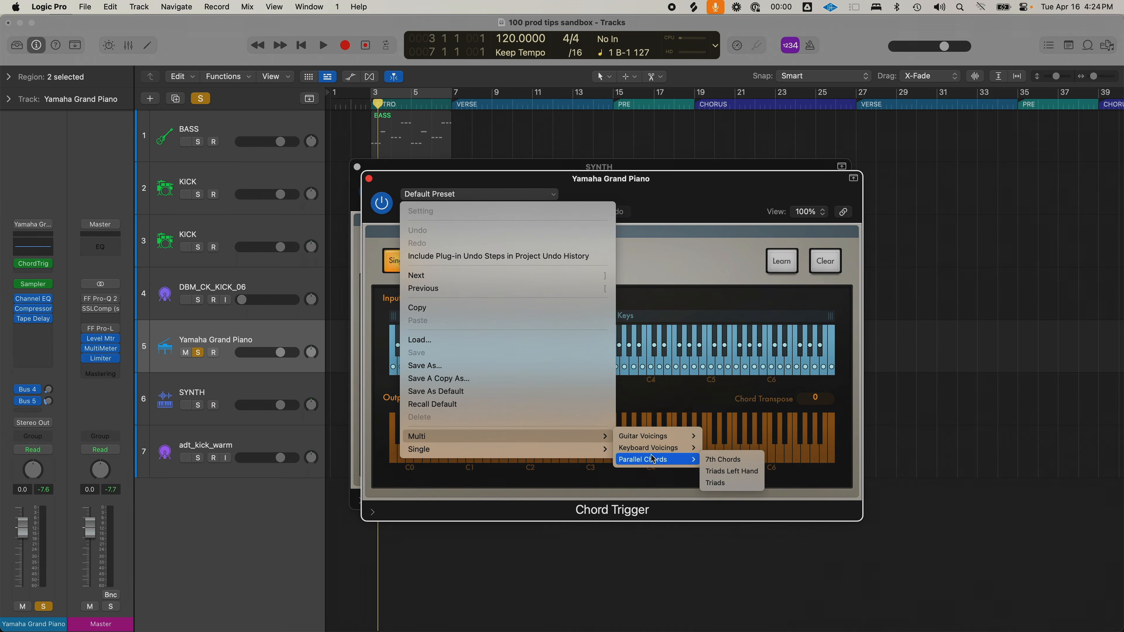
mouse_move(659, 448)
click(739, 553)
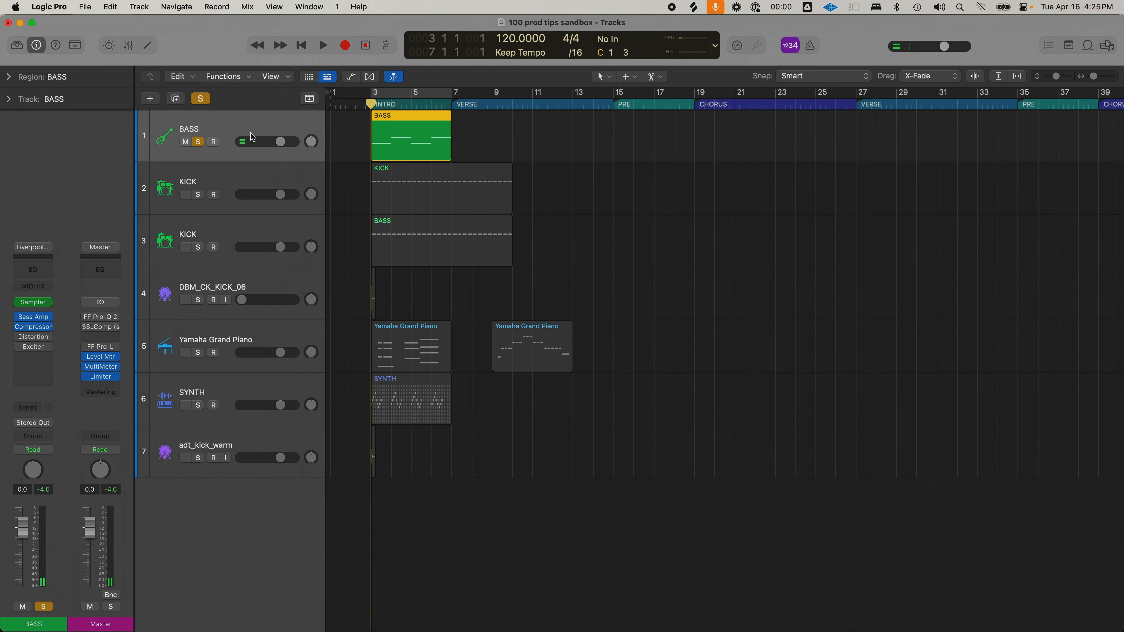
Step: Audition the soloed BASS region from bar 3 and enable the cycle over bars 3 to 7
key(space)
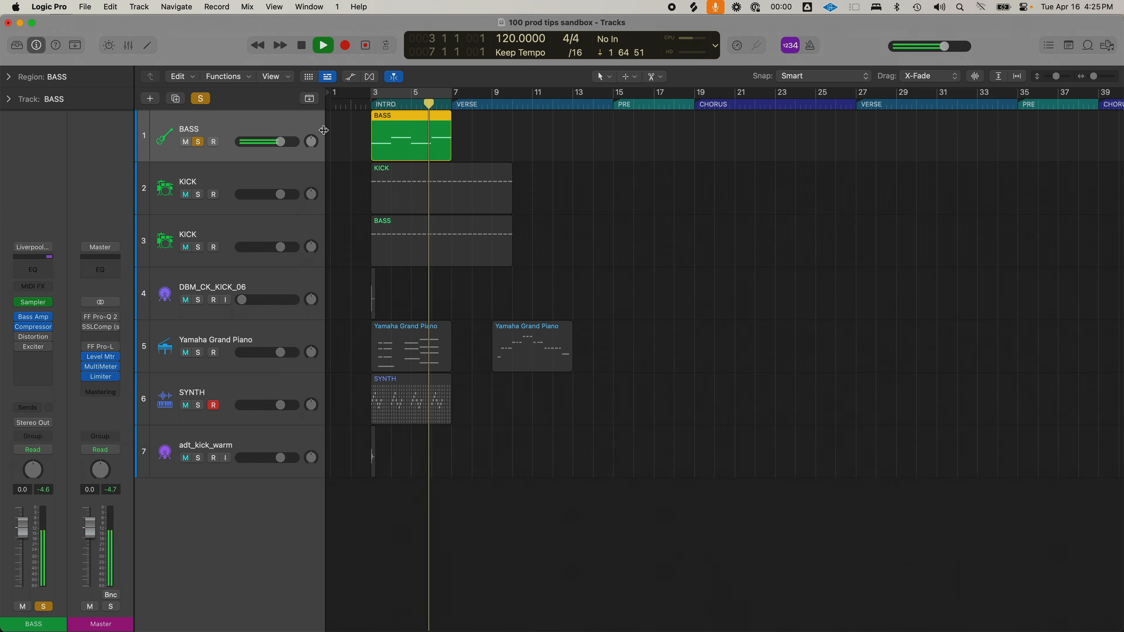
key(c)
key(space)
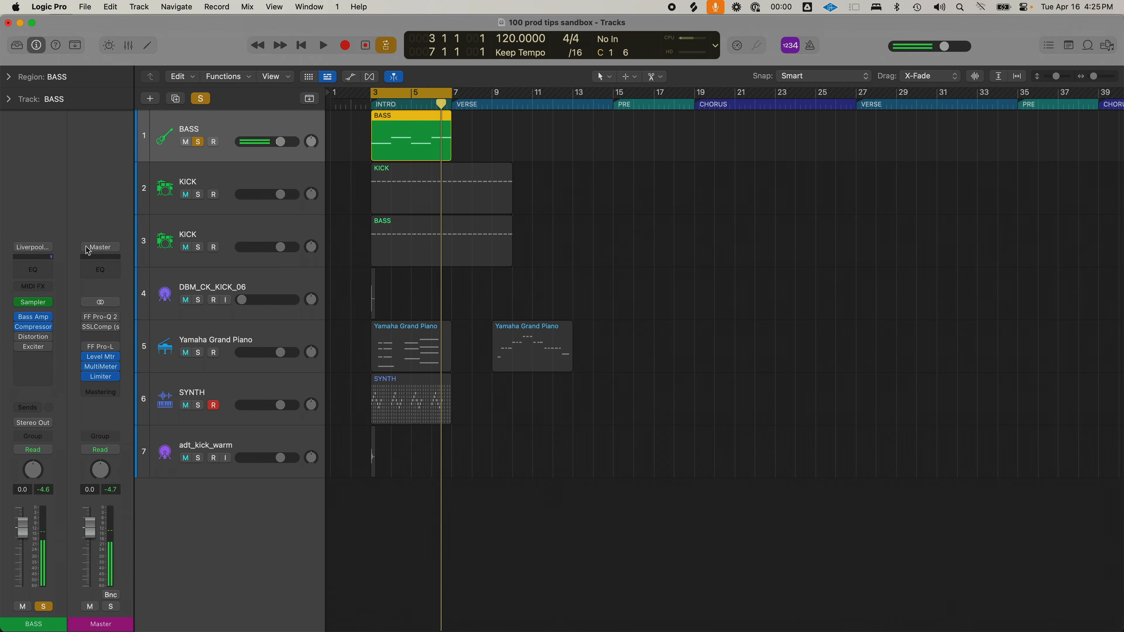
Step: Insert an Arpeggiator on the BASS track, set its rate to 1/8, and audition the result
click(36, 287)
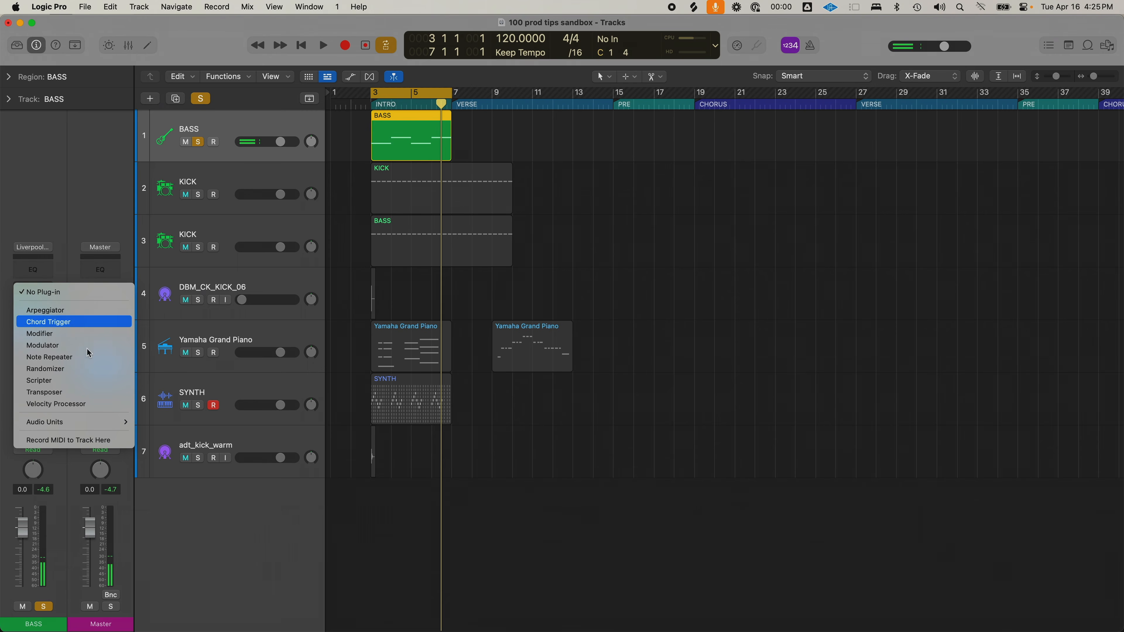
click(82, 312)
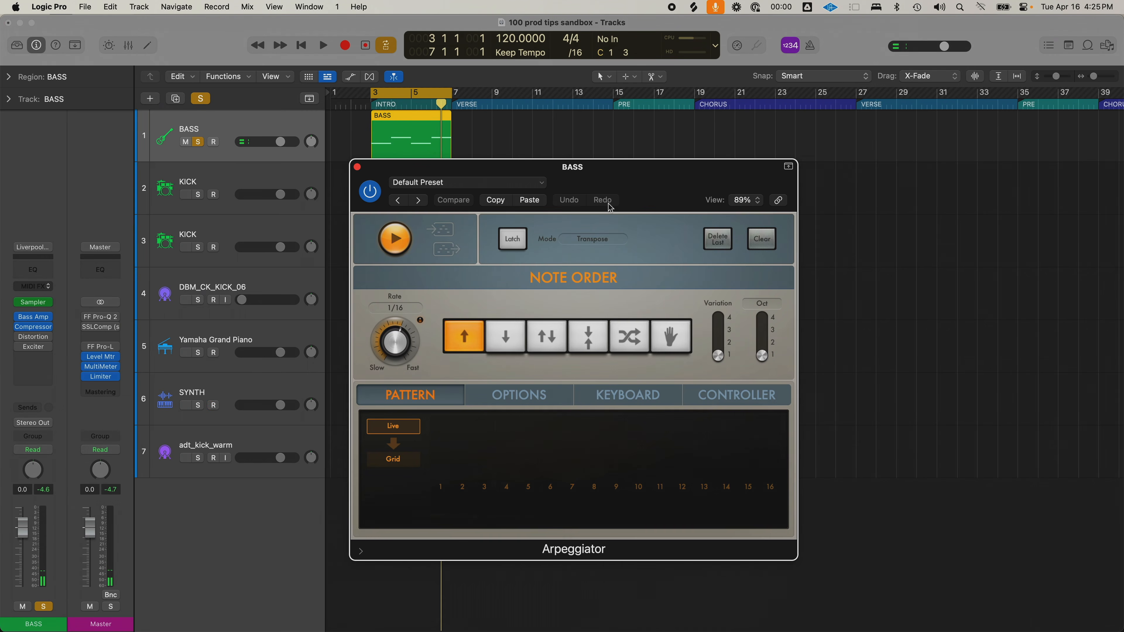
drag(593, 167, 599, 124)
drag(393, 276, 412, 332)
key(space)
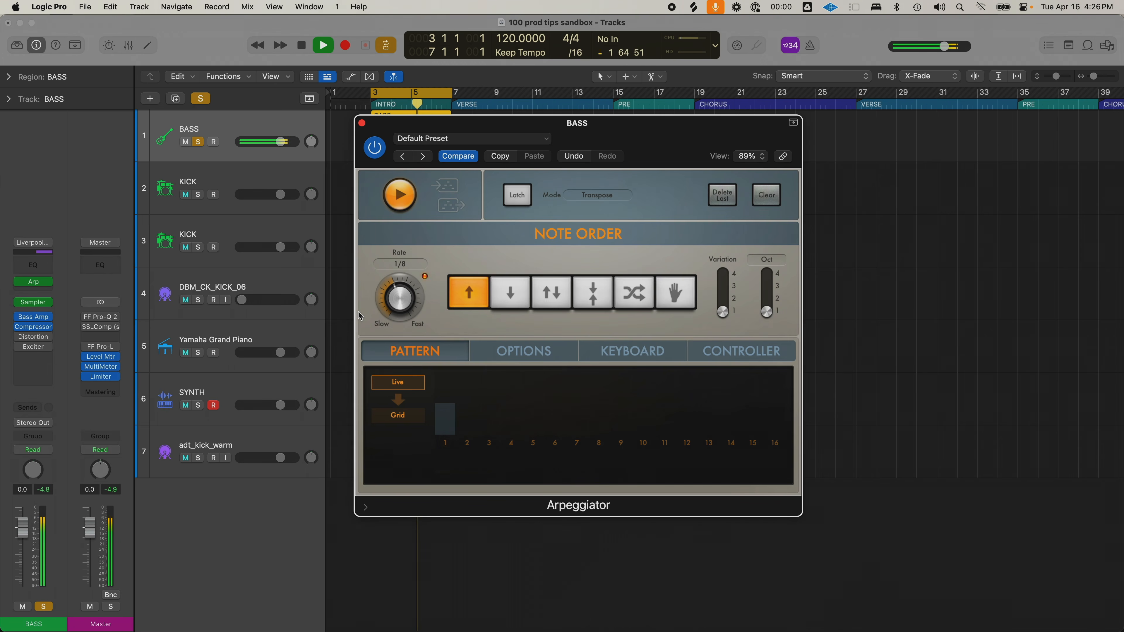
key(space)
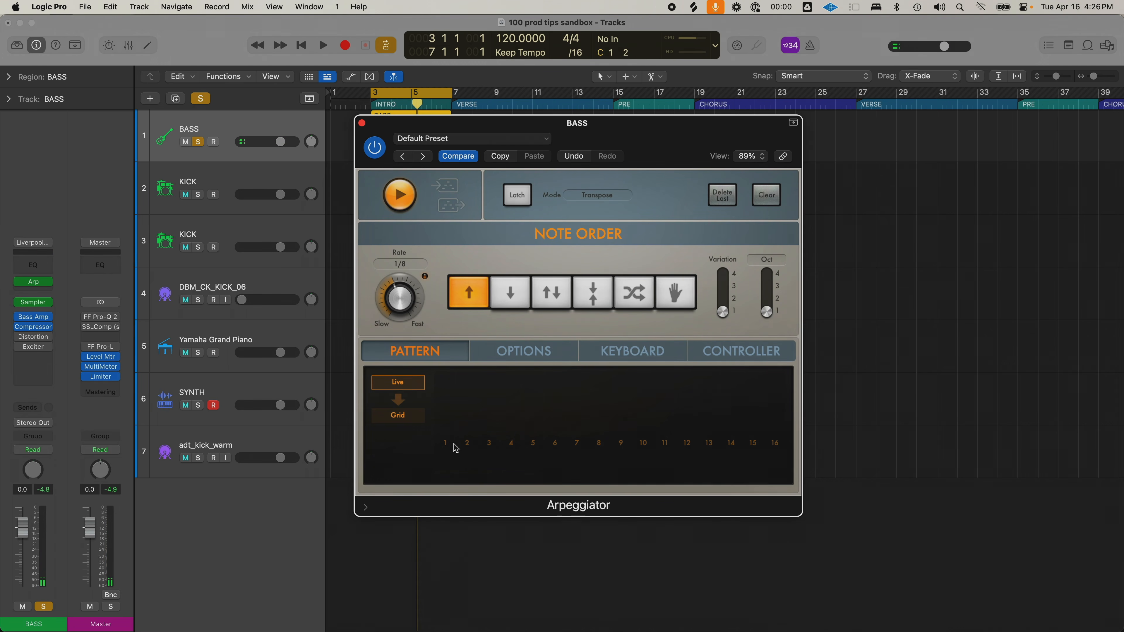
Step: Switch the Arpeggiator pattern to Grid and build an eight-step pattern with varied step velocities
click(398, 415)
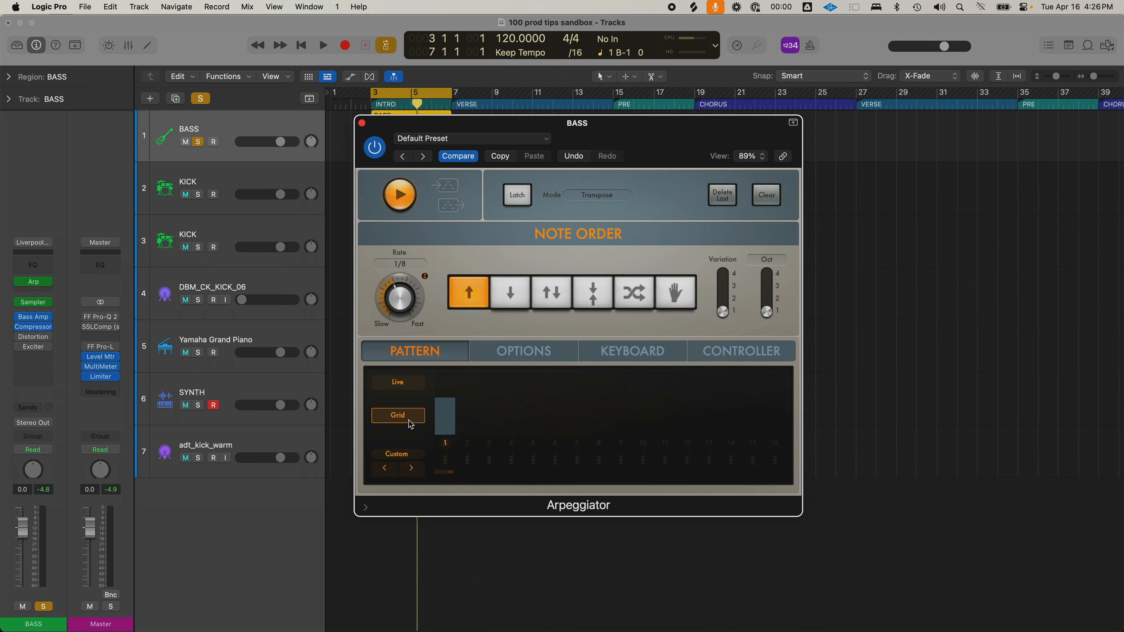
click(467, 444)
click(490, 445)
click(512, 445)
click(540, 444)
click(445, 401)
drag(445, 401, 445, 395)
drag(467, 403, 467, 412)
drag(489, 403, 489, 415)
mouse_move(511, 404)
mouse_down()
mouse_move(511, 425)
mouse_move(467, 420)
mouse_up()
drag(490, 415, 490, 419)
mouse_move(510, 419)
mouse_down()
mouse_move(534, 390)
mouse_move(556, 408)
mouse_move(583, 387)
mouse_move(599, 411)
mouse_up()
click(533, 445)
click(555, 445)
click(576, 445)
click(598, 445)
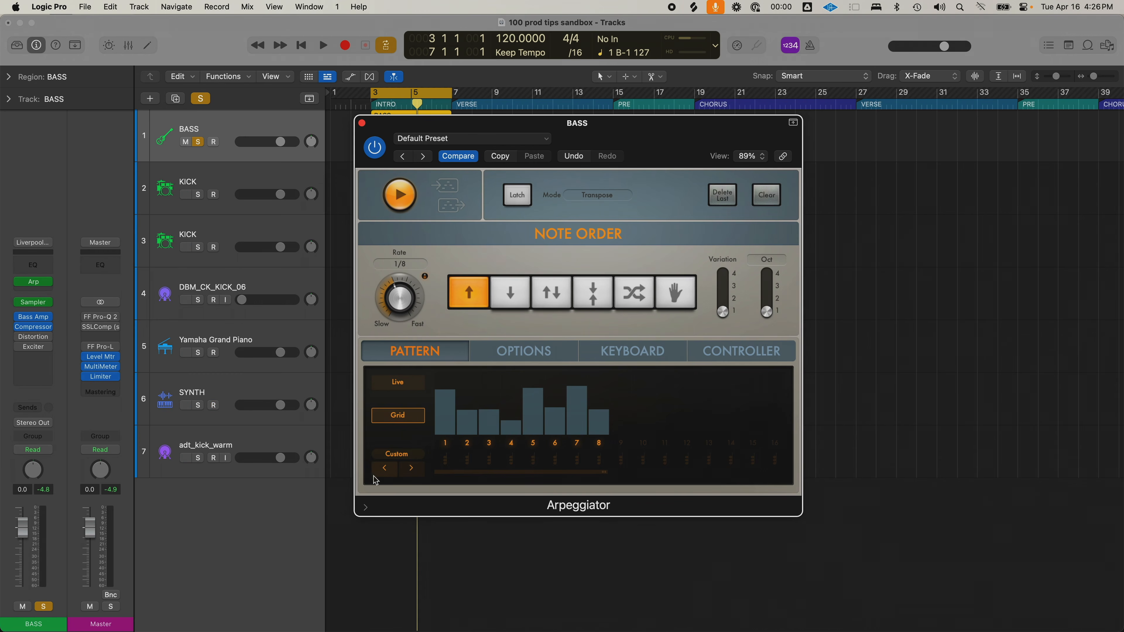
Step: Step through the Arpeggiator's built-in grid patterns, going past the Alternating and Chord Burst ones
click(412, 470)
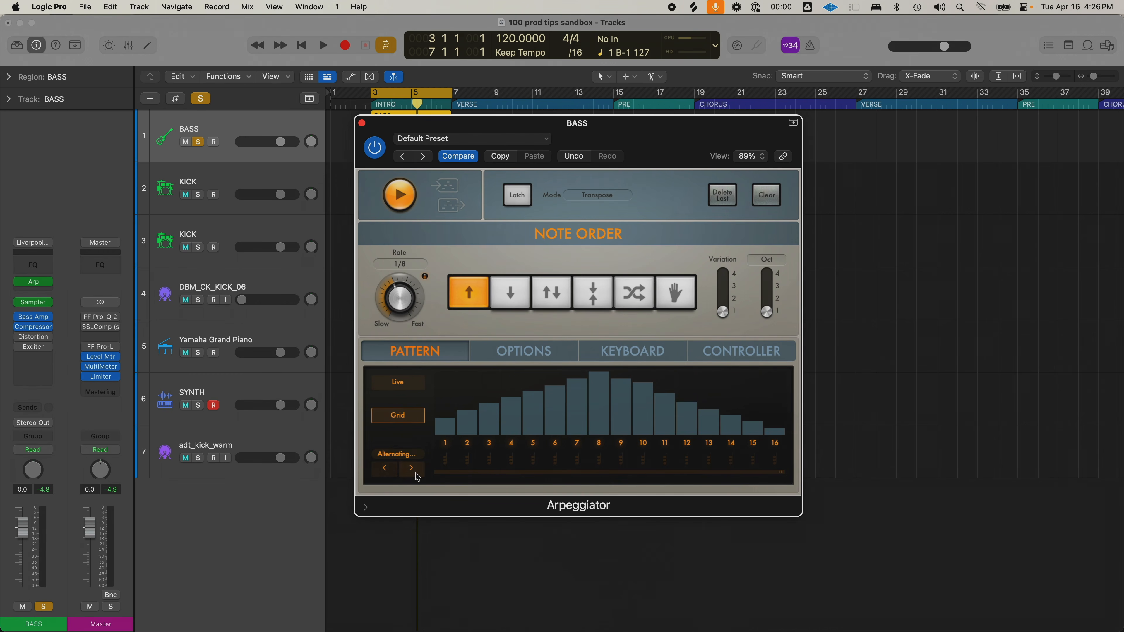
click(412, 470)
click(412, 470)
click(412, 469)
click(412, 469)
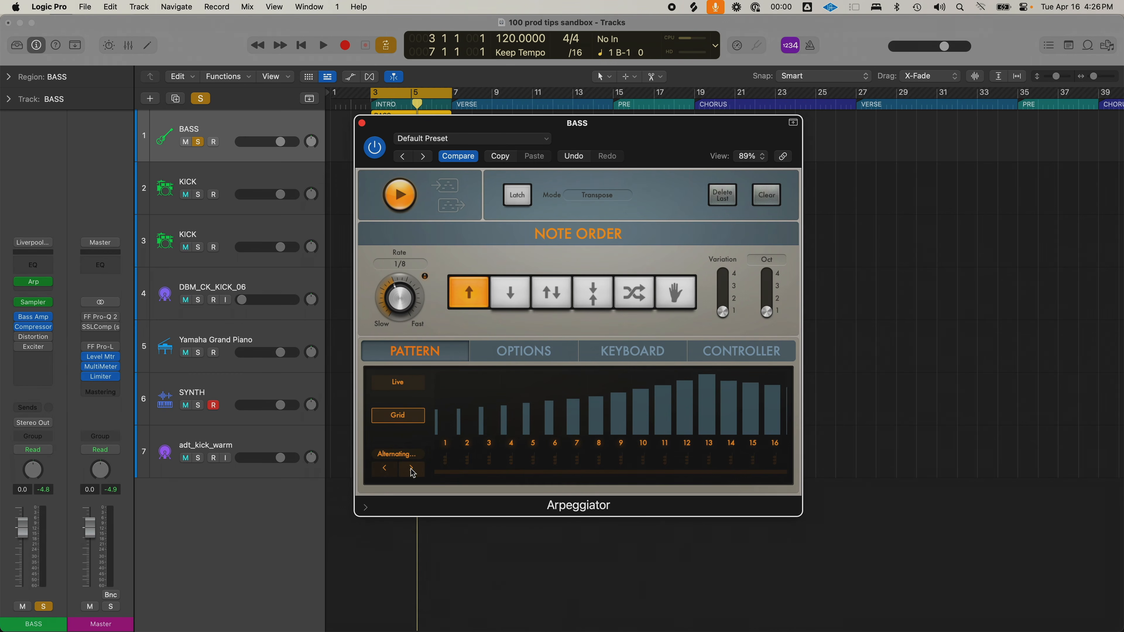
click(412, 469)
click(412, 469)
click(412, 470)
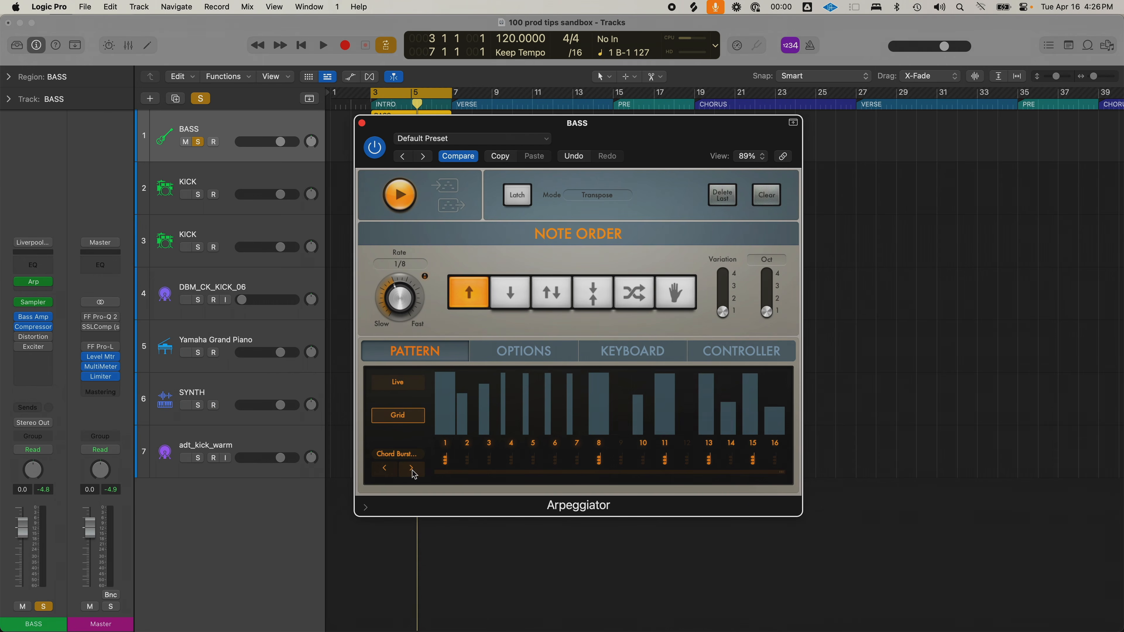
click(412, 470)
click(412, 470)
click(412, 470)
click(412, 470)
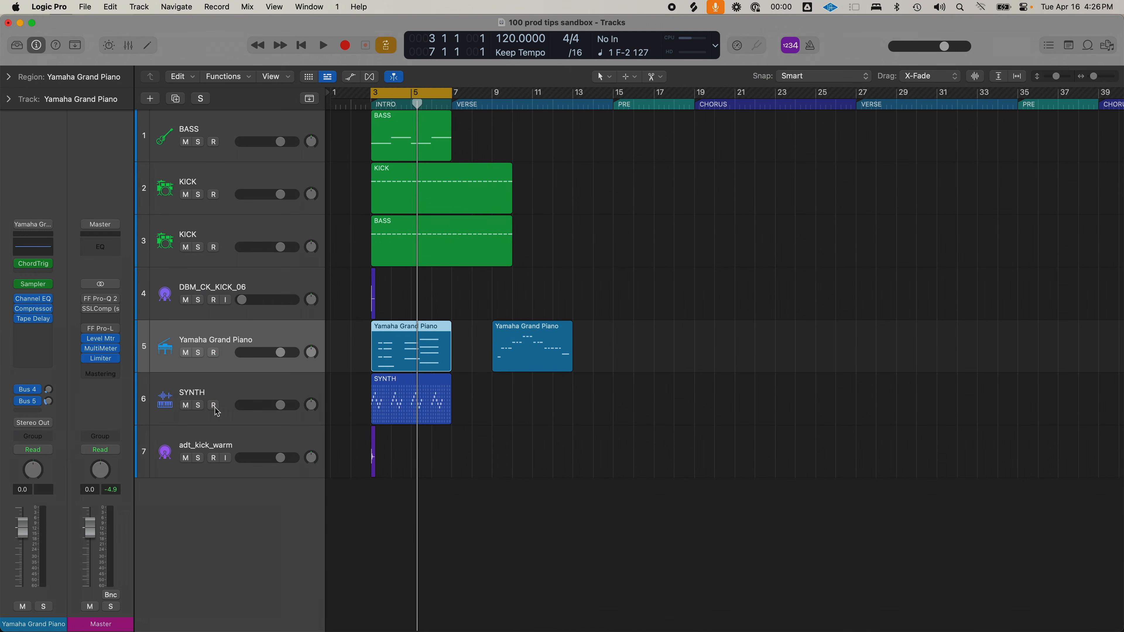
Step: Disarm recording on the SYNTH track and show automation for all tracks
click(214, 407)
key(a)
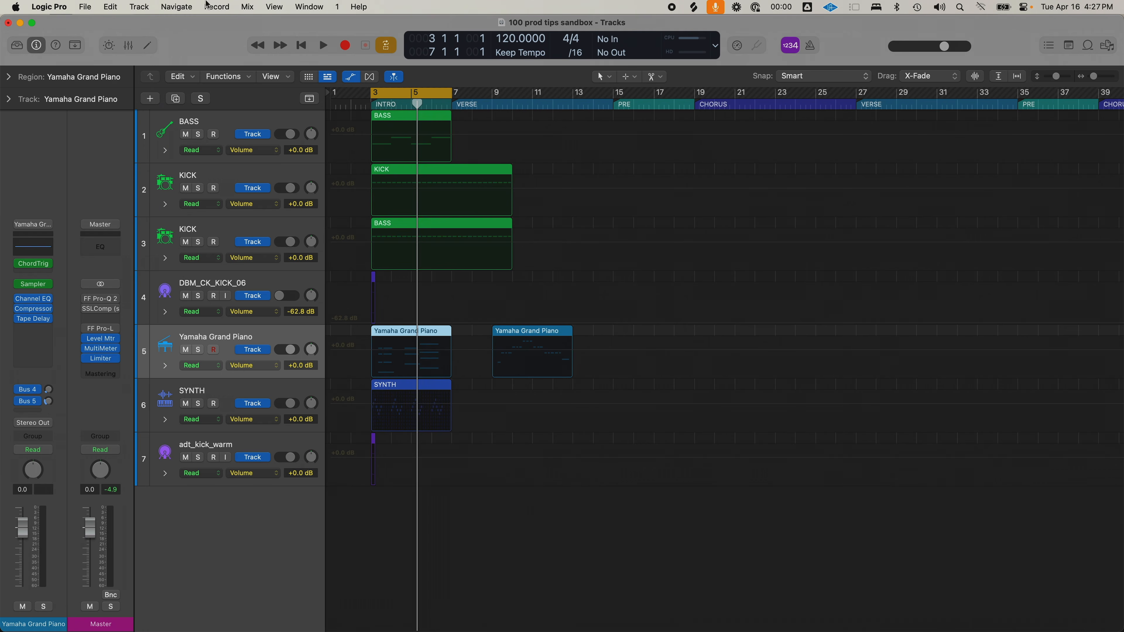
click(250, 7)
click(253, 6)
click(255, 7)
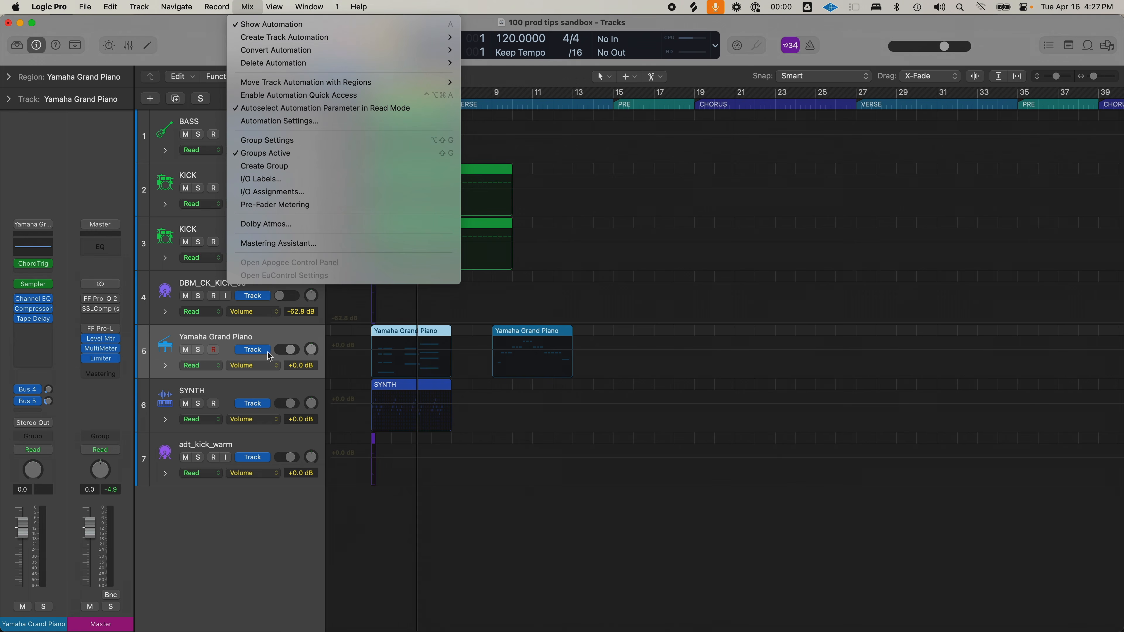
click(278, 335)
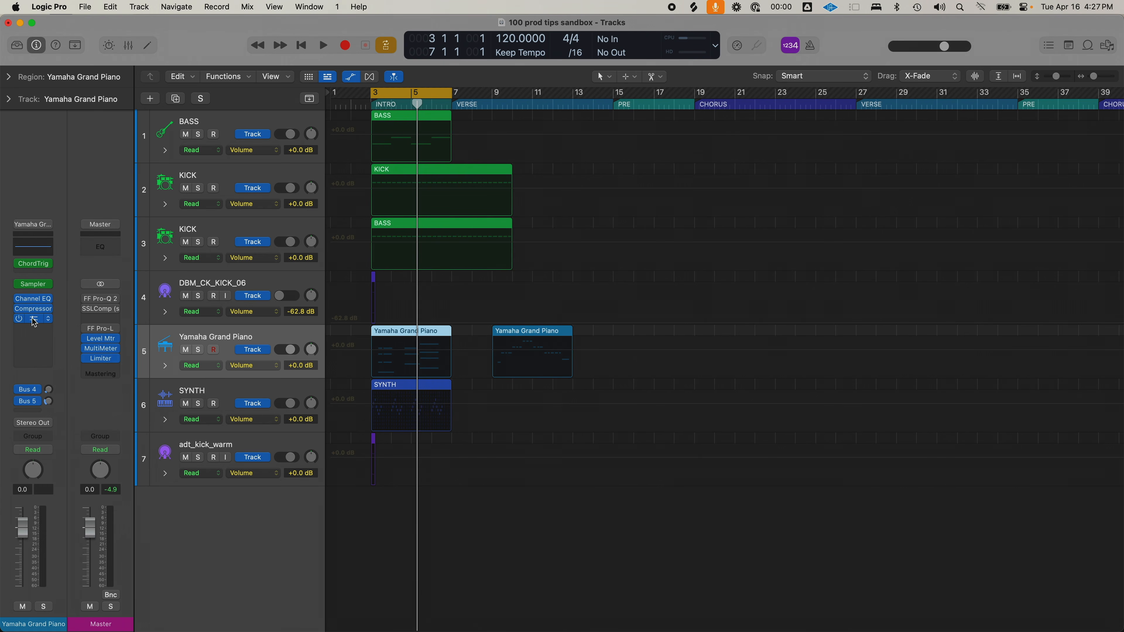
Step: Set the Wet level of the Tape Delay on the Yamaha Grand Piano track to 50%
drag(658, 173, 845, 121)
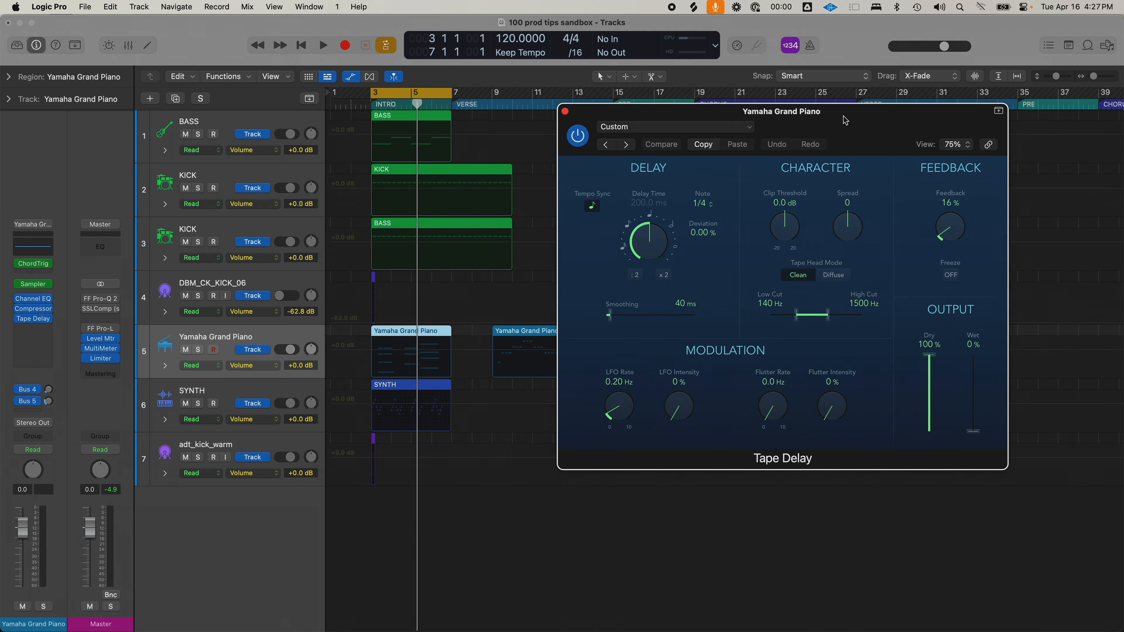
click(975, 432)
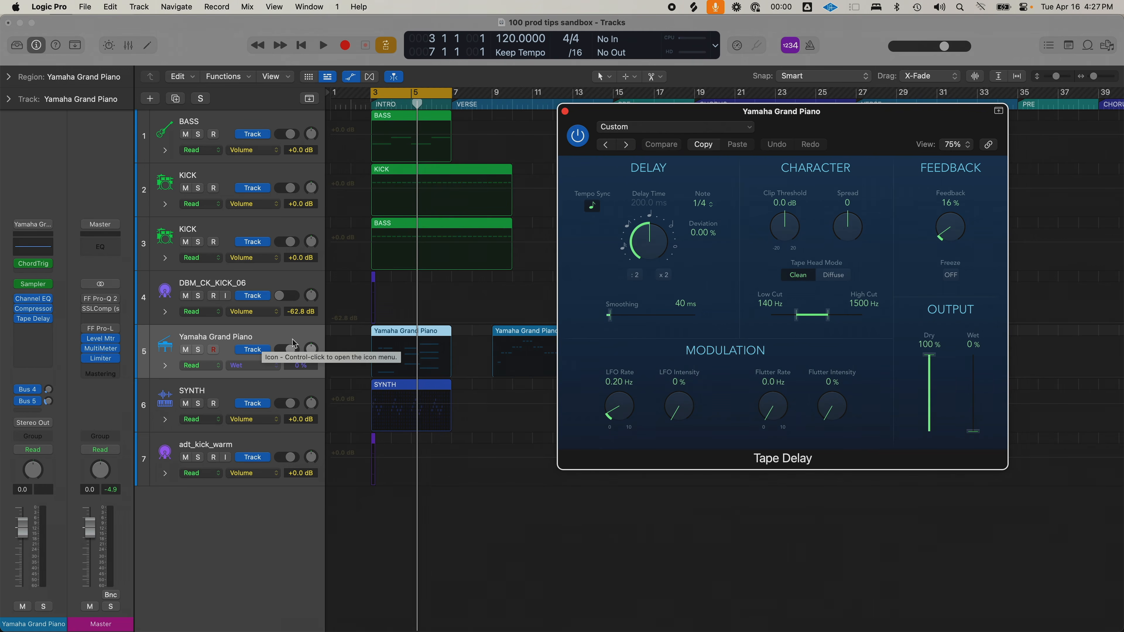
alt+click(975, 434)
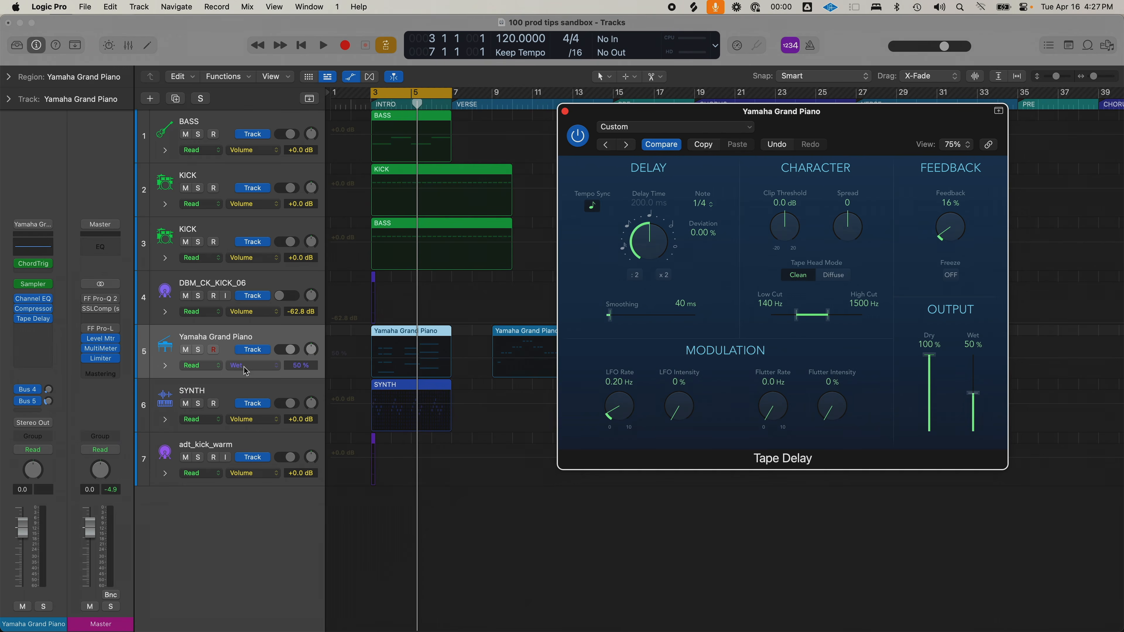
Step: Display Volume in the Yamaha Grand Piano automation lane, and switch the lane back to the Tape Delay's Wet parameter
click(267, 367)
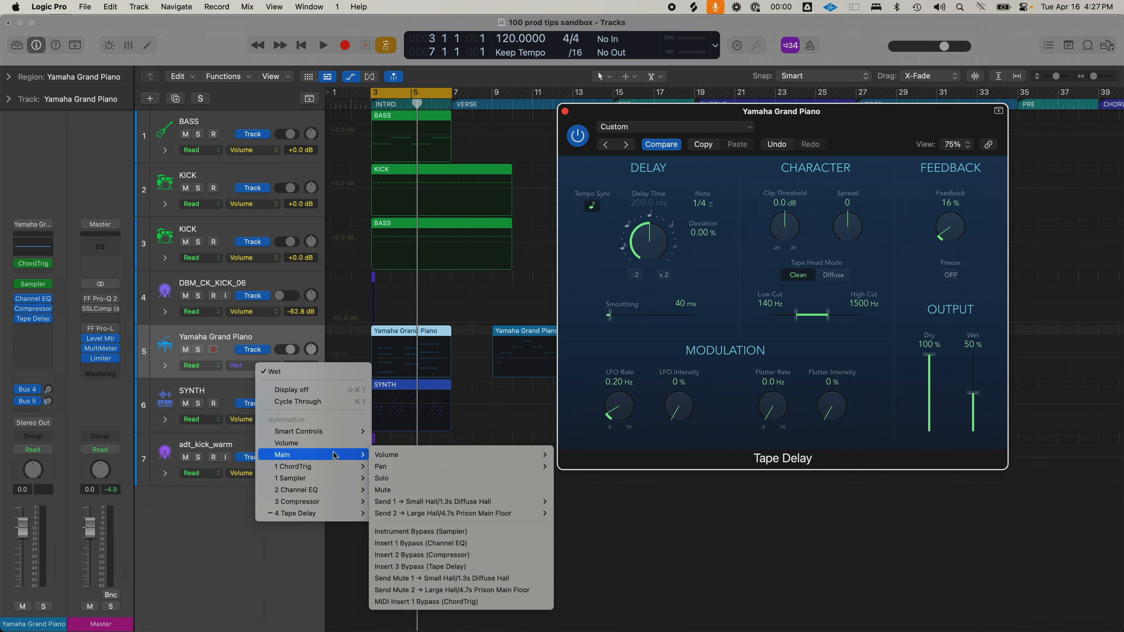
click(332, 443)
click(264, 368)
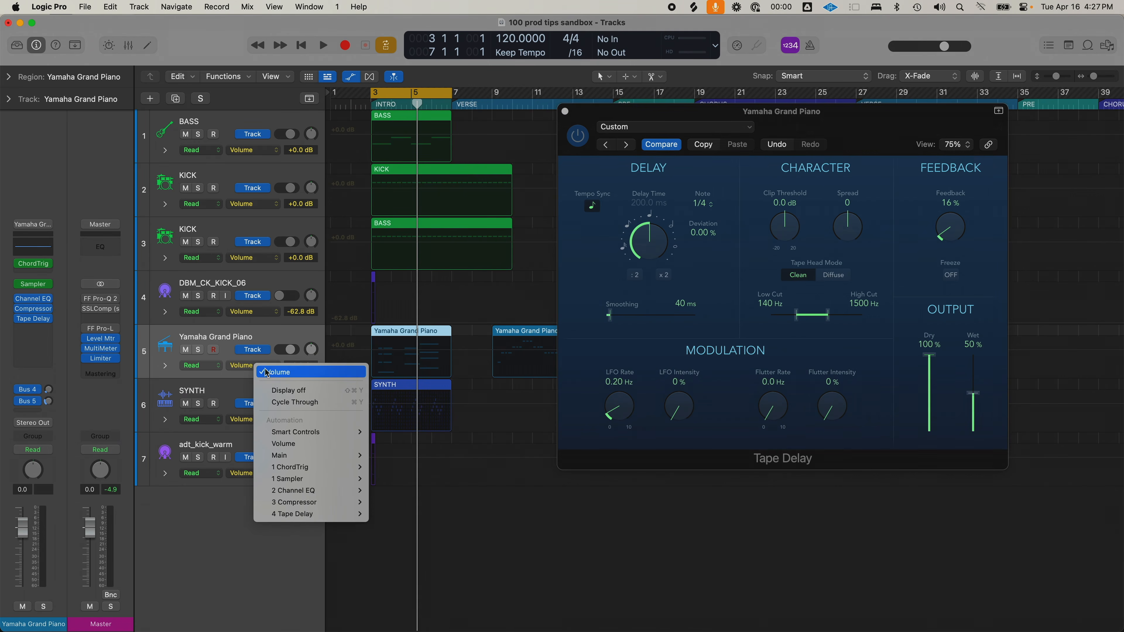
mouse_move(310, 515)
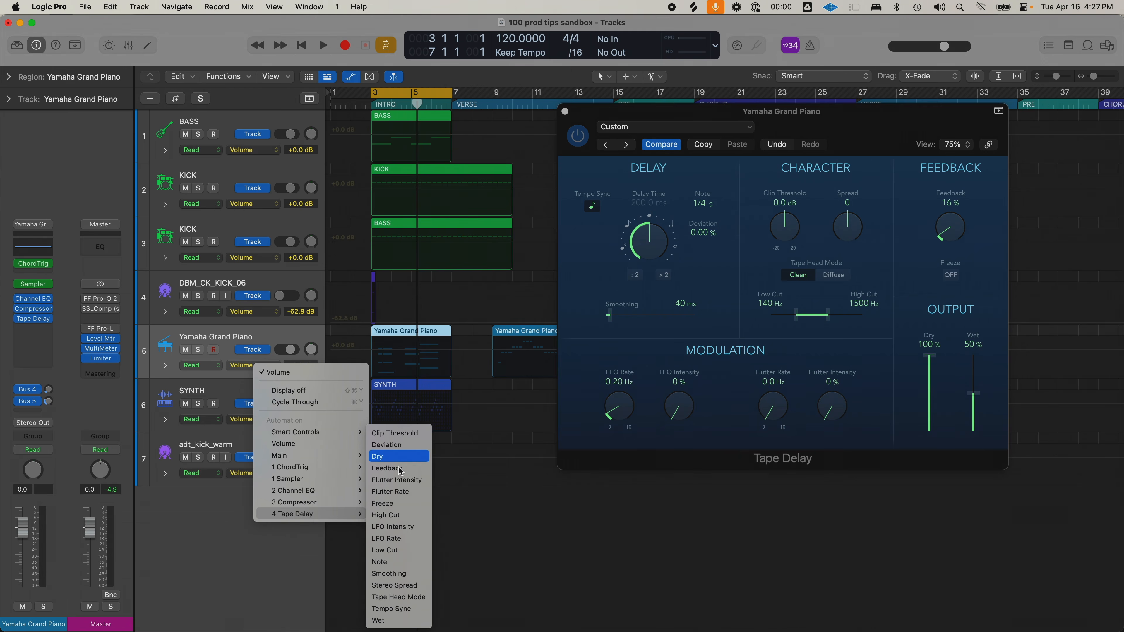
click(382, 620)
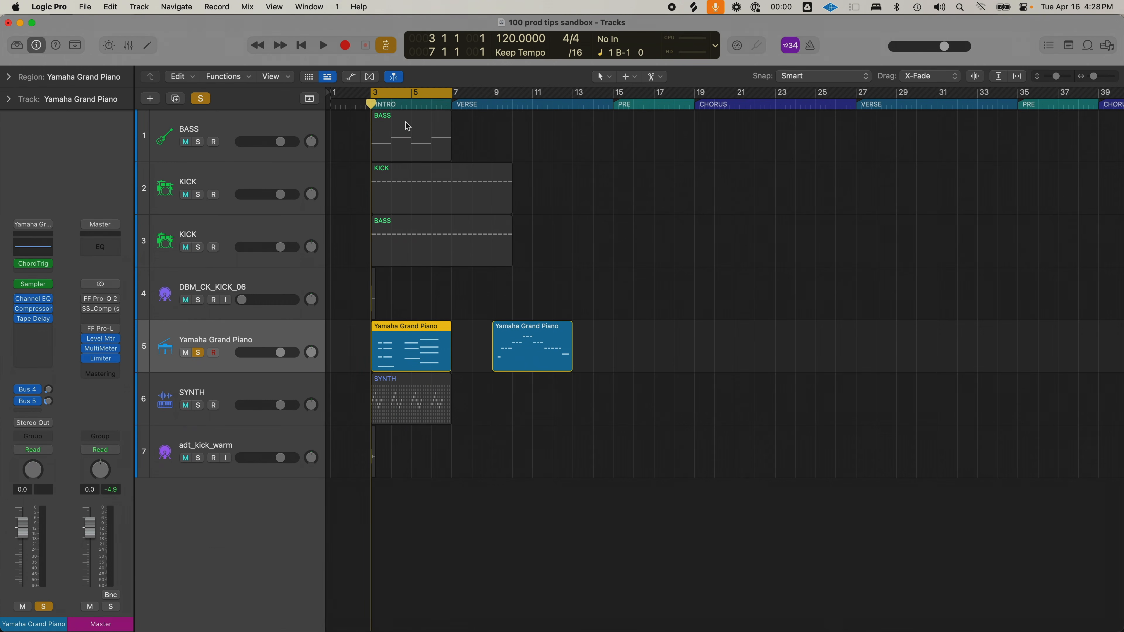
Step: Turn off cycle mode and boost the 2580 Hz peak band by 1.6 dB in the Yamaha Grand Piano's Channel EQ
key(c)
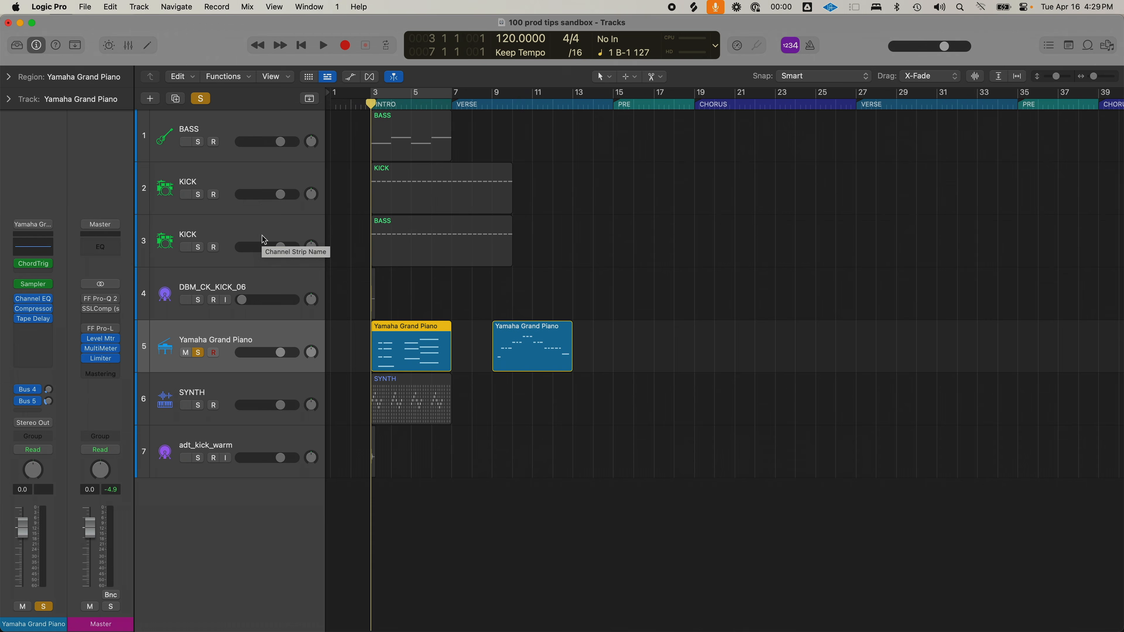
click(271, 328)
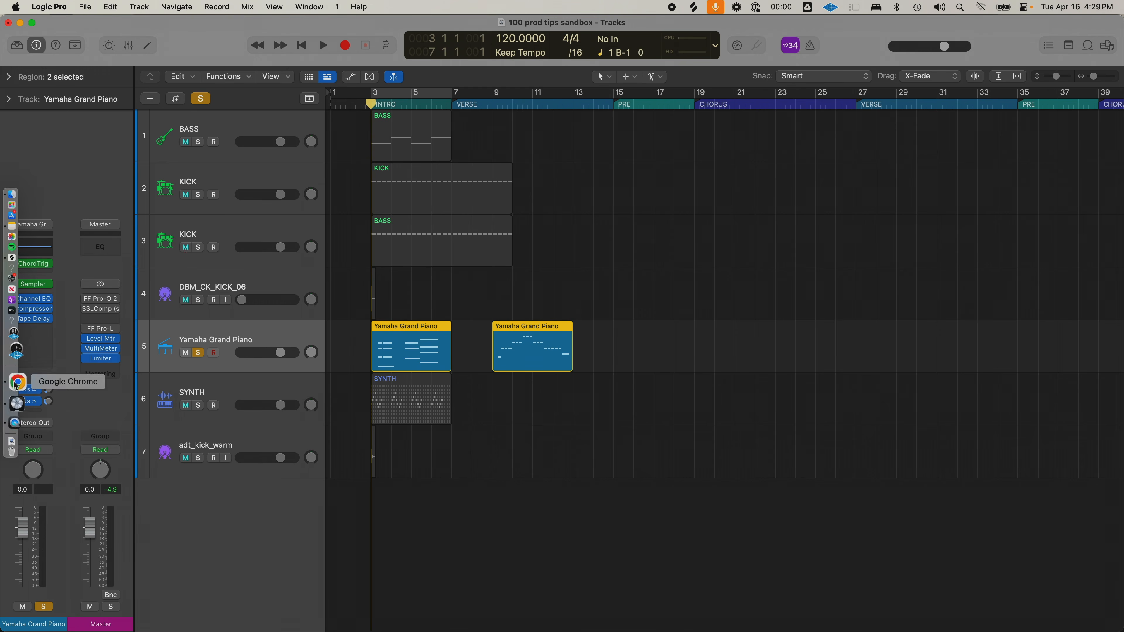
click(44, 251)
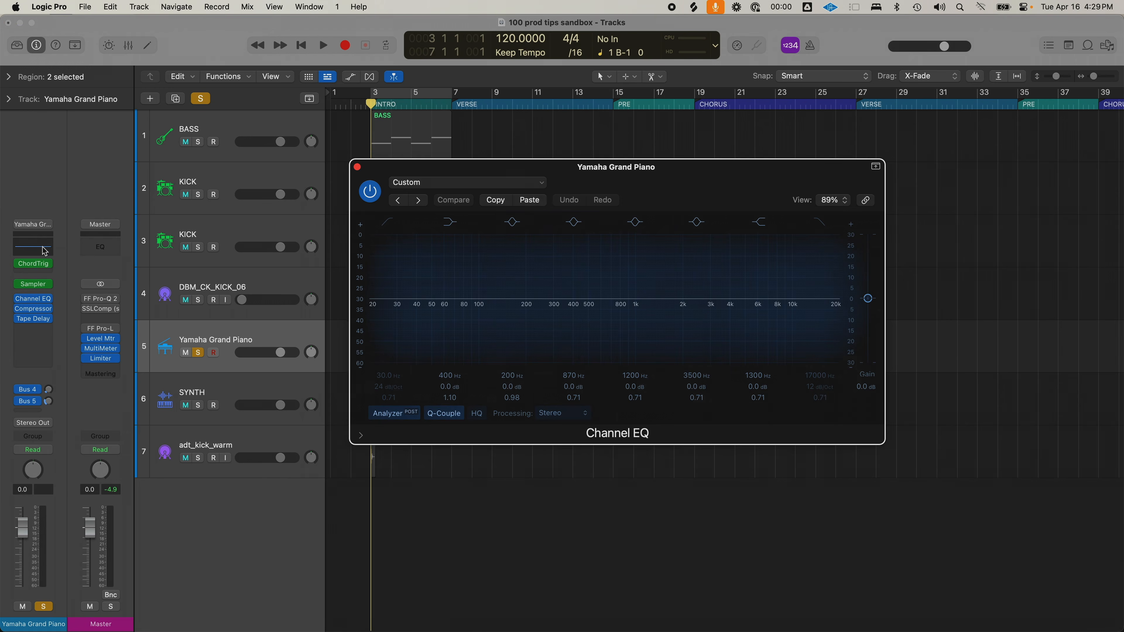
drag(726, 309, 743, 266)
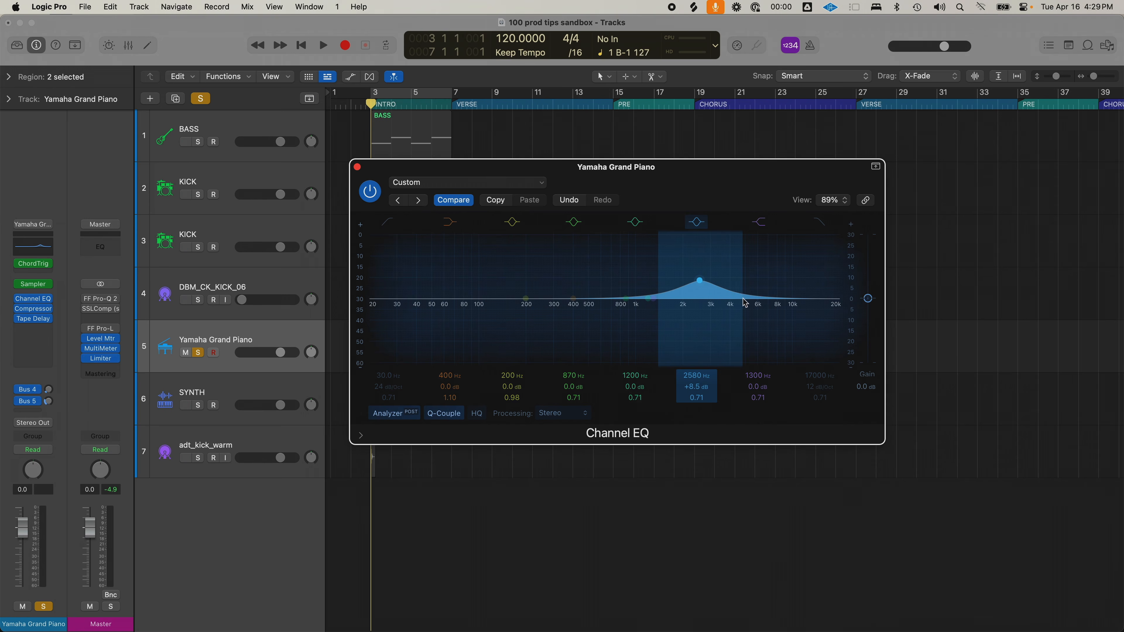
drag(701, 281, 700, 295)
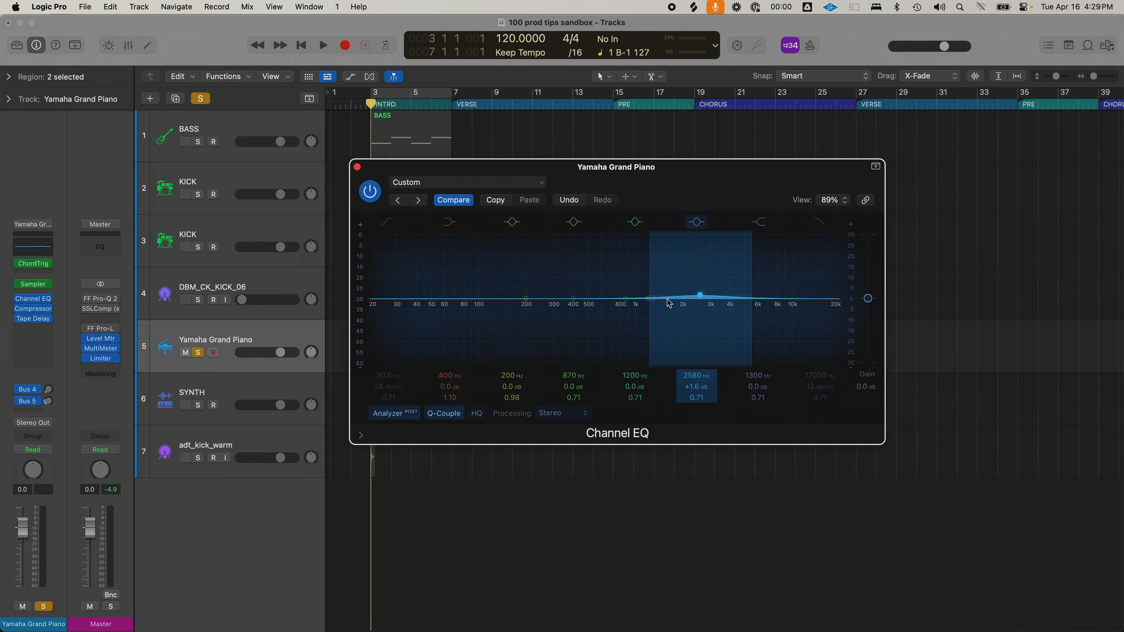
click(358, 167)
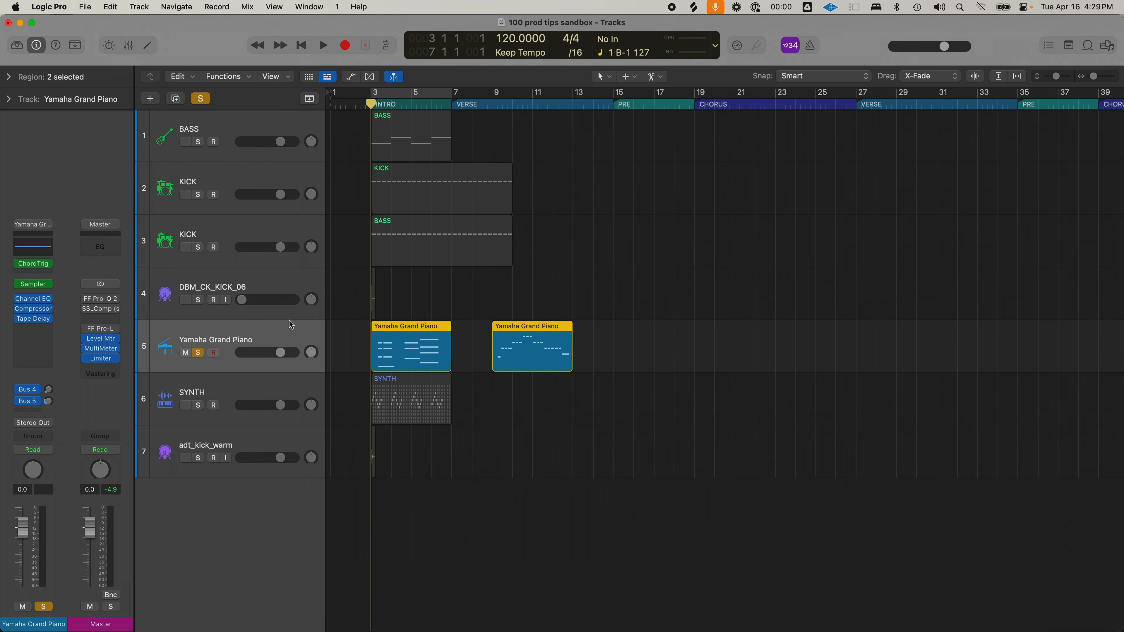
Step: Show track automation and enable the 30 Hz low cut band in the Yamaha Grand Piano's Channel EQ
key(a)
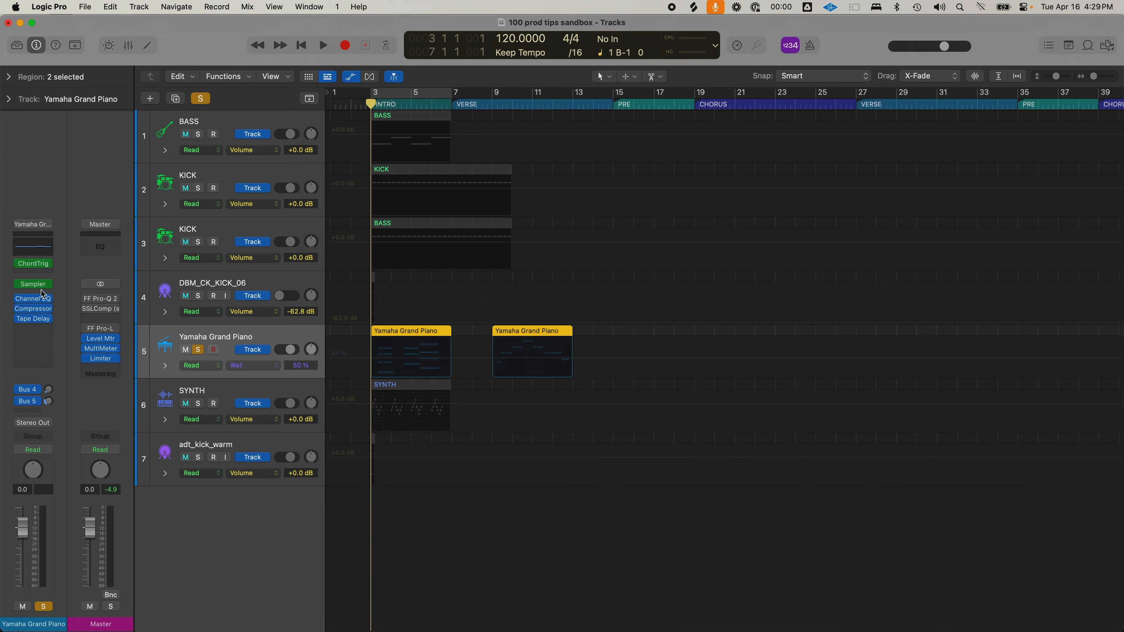
click(33, 298)
drag(758, 188, 888, 54)
click(523, 92)
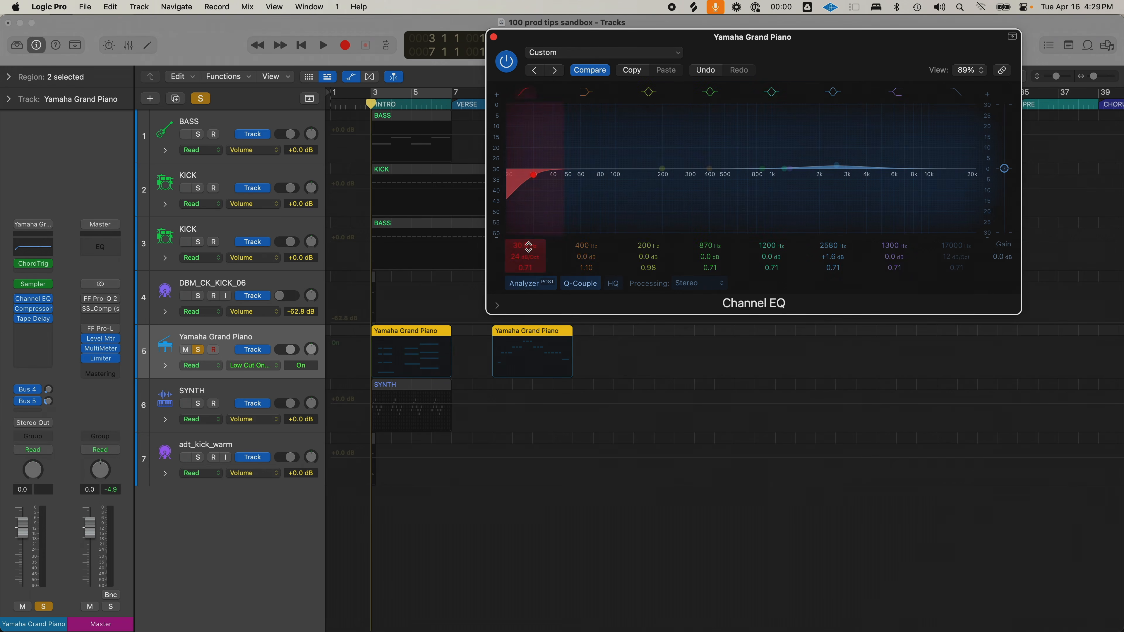
Step: Automate the Low Cut frequency on the piano track from 282 Hz near bar 3 down to 20 Hz at bar 7
click(390, 361)
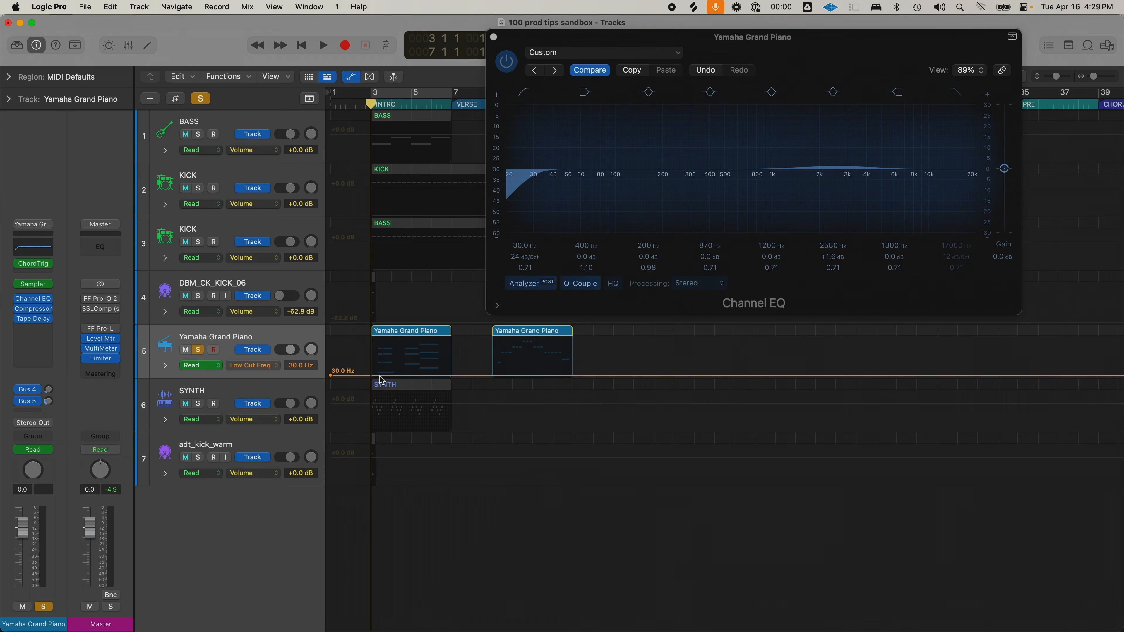
mouse_move(370, 374)
mouse_down()
mouse_move(456, 377)
mouse_move(458, 359)
mouse_move(437, 371)
mouse_move(444, 357)
mouse_move(379, 367)
mouse_move(389, 367)
mouse_move(382, 358)
mouse_move(450, 376)
mouse_move(379, 364)
mouse_move(448, 376)
mouse_up()
click(448, 359)
click(459, 389)
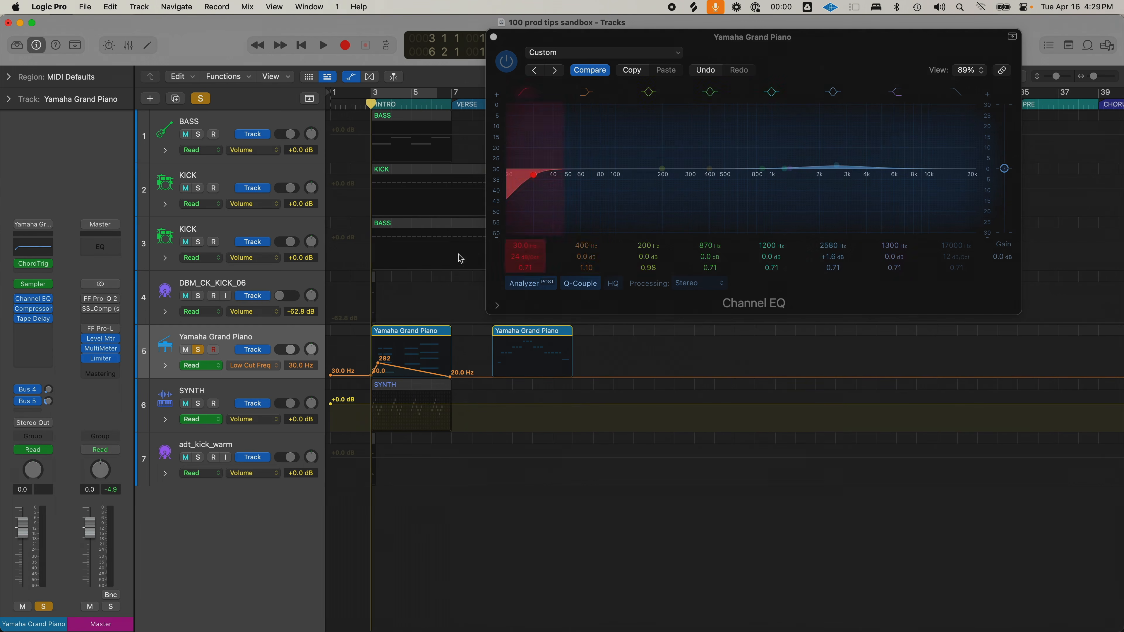
Step: Enable the Channel EQ's high cut and automate its frequency from 730 Hz up to 19900 Hz at bar 7
click(278, 345)
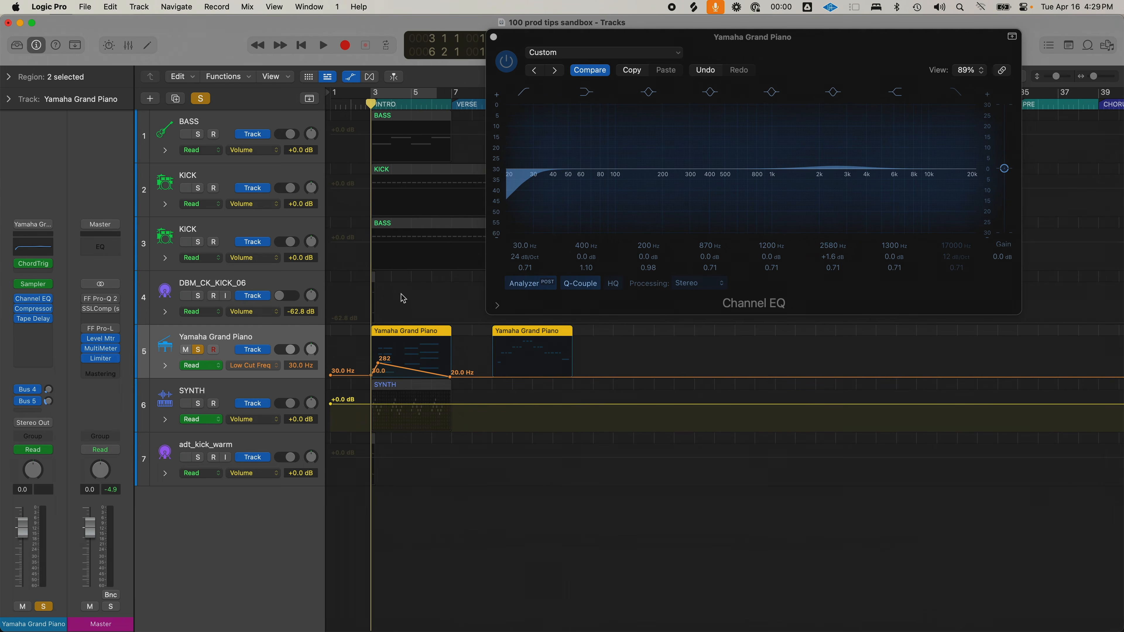
click(956, 92)
click(957, 262)
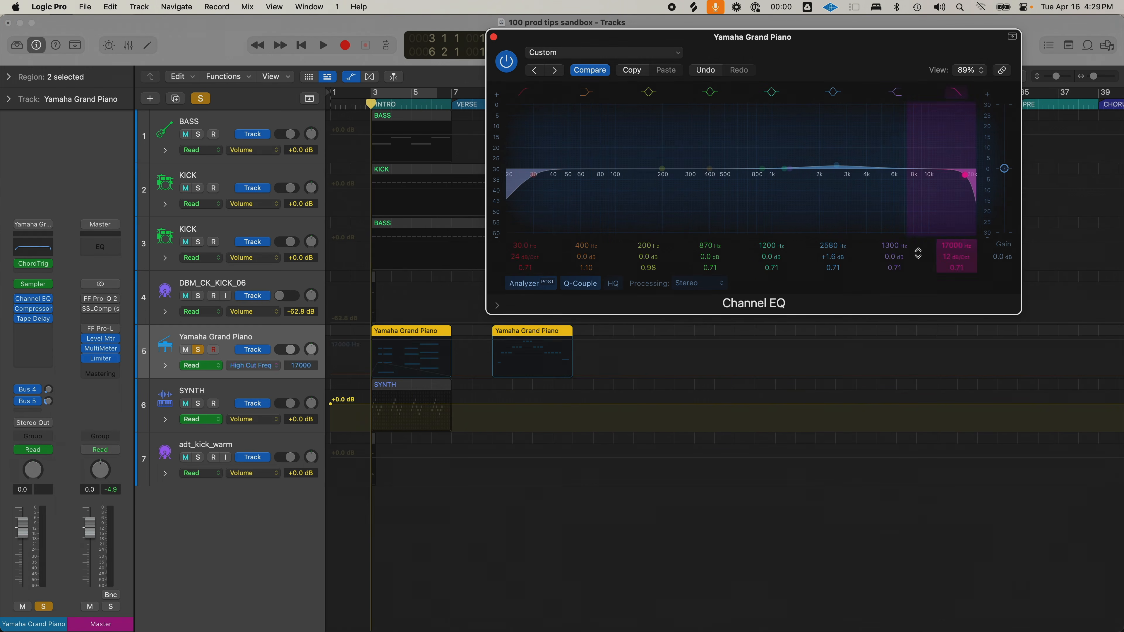
click(403, 370)
drag(406, 348, 452, 339)
click(451, 358)
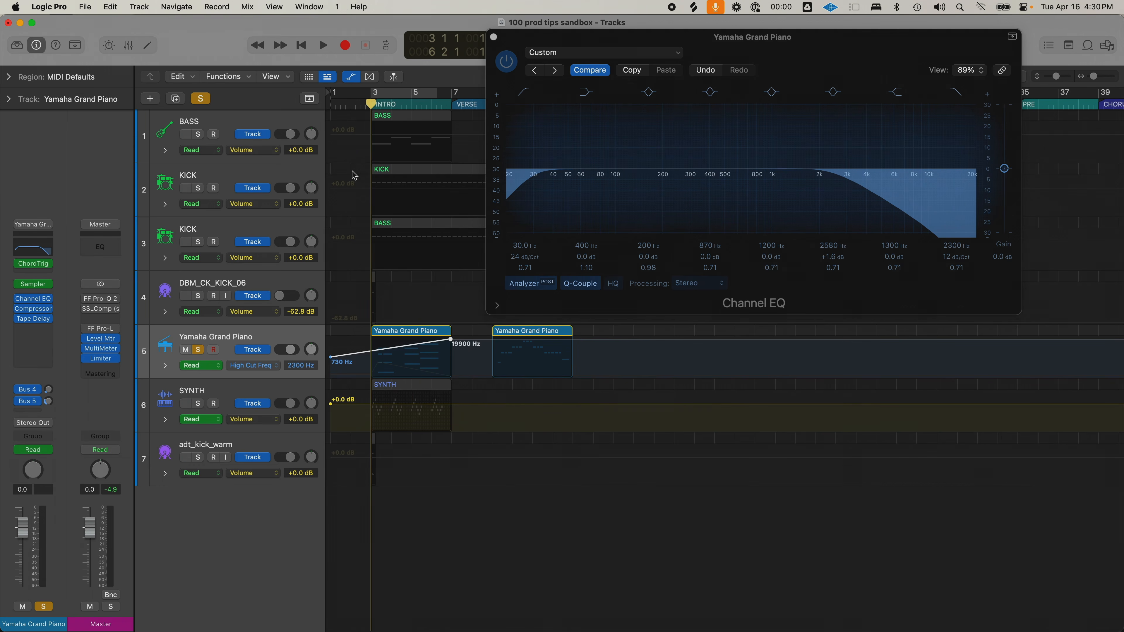
Step: Turn off the 870 Hz peak band and raise the gain of the 1200 Hz peak band in the Channel EQ
click(282, 340)
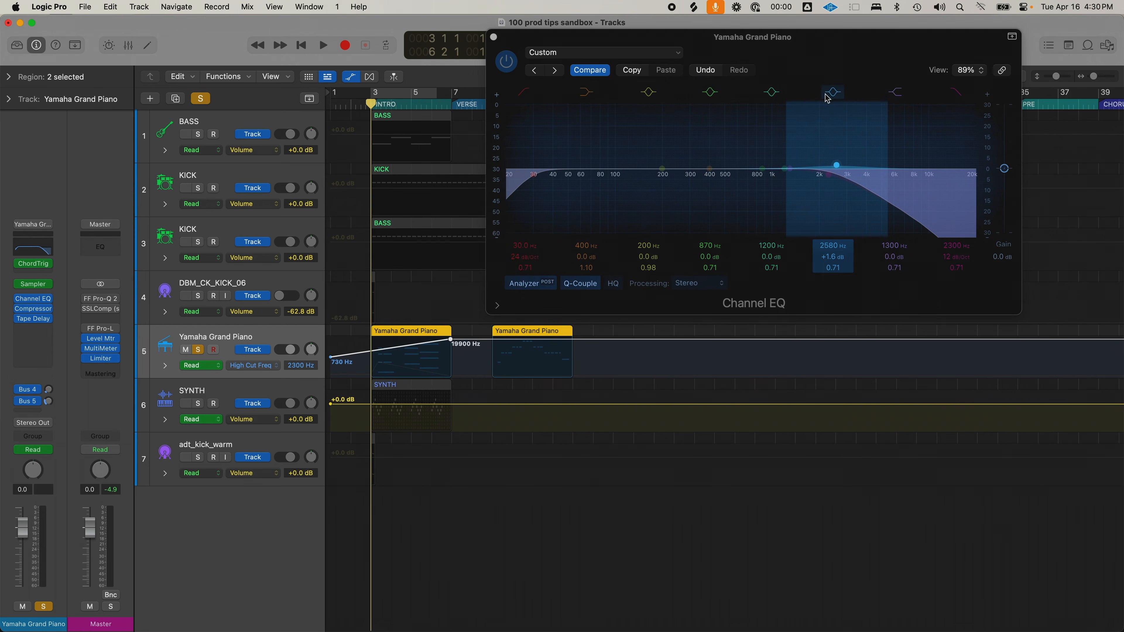
click(710, 98)
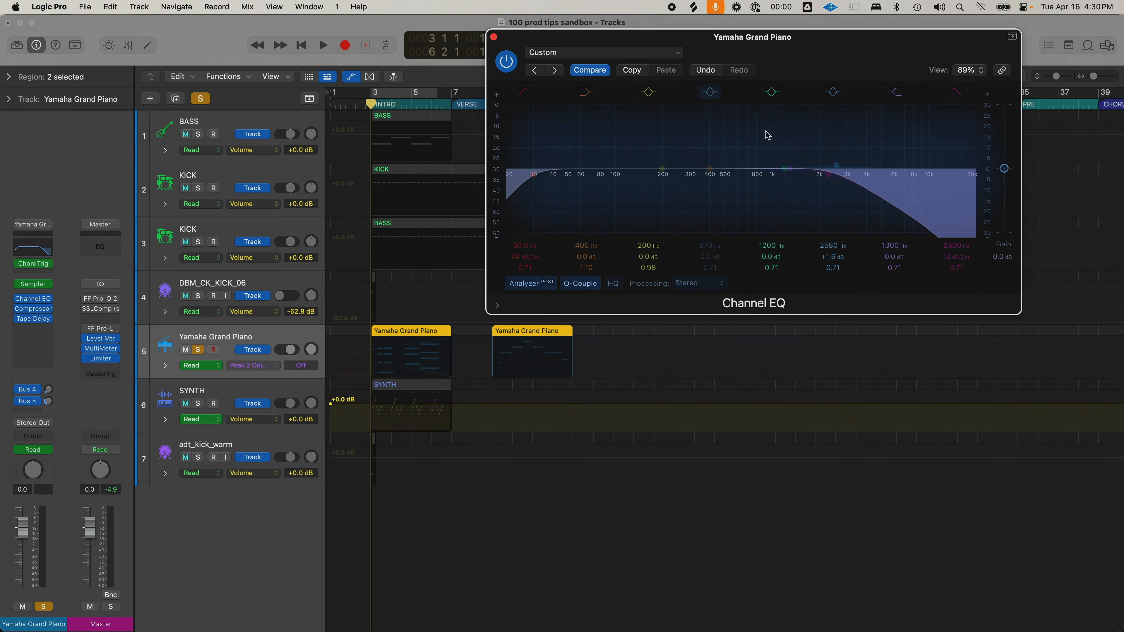
click(776, 94)
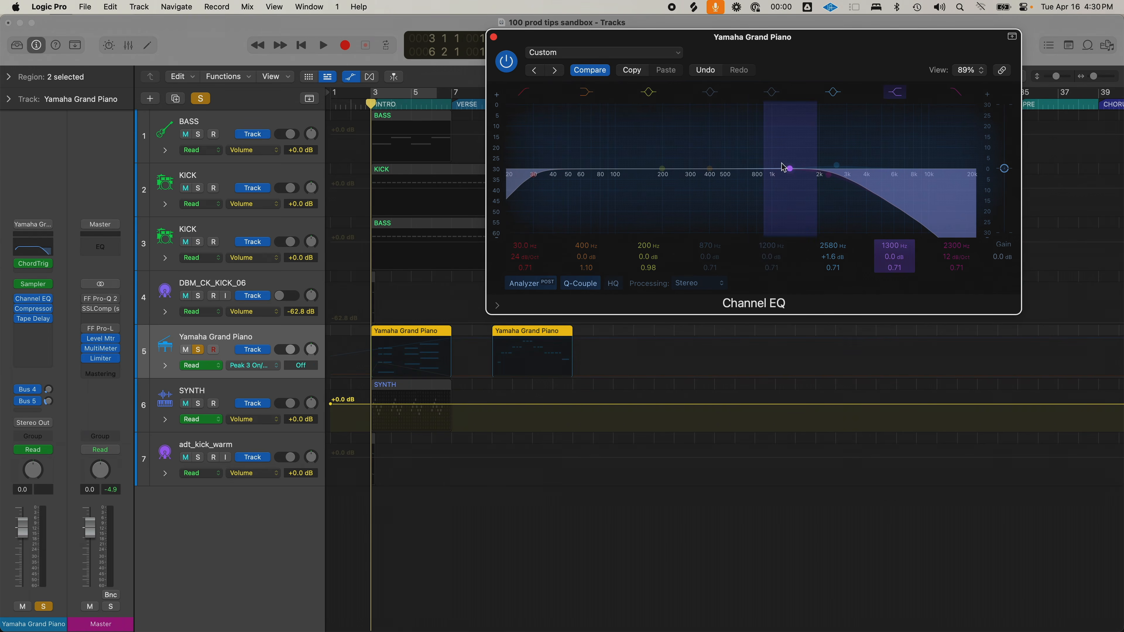
click(771, 93)
drag(785, 169, 771, 150)
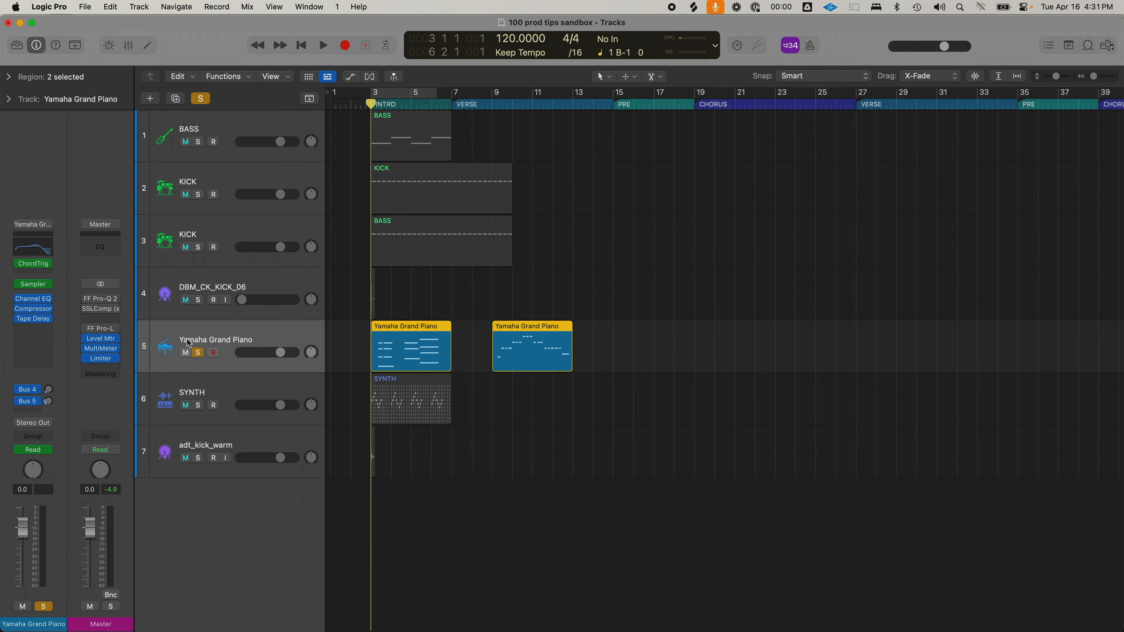
Step: Show track automation and insert a stereo ValhallaVintageVerb on the Yamaha Grand Piano track after the Tape Delay
key(a)
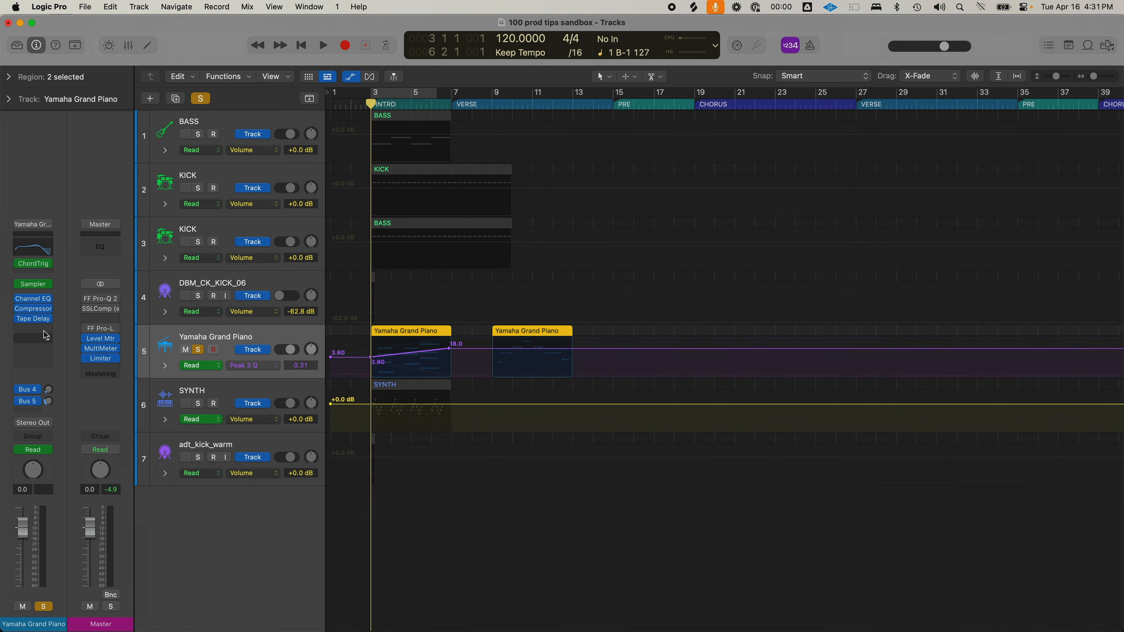
click(46, 333)
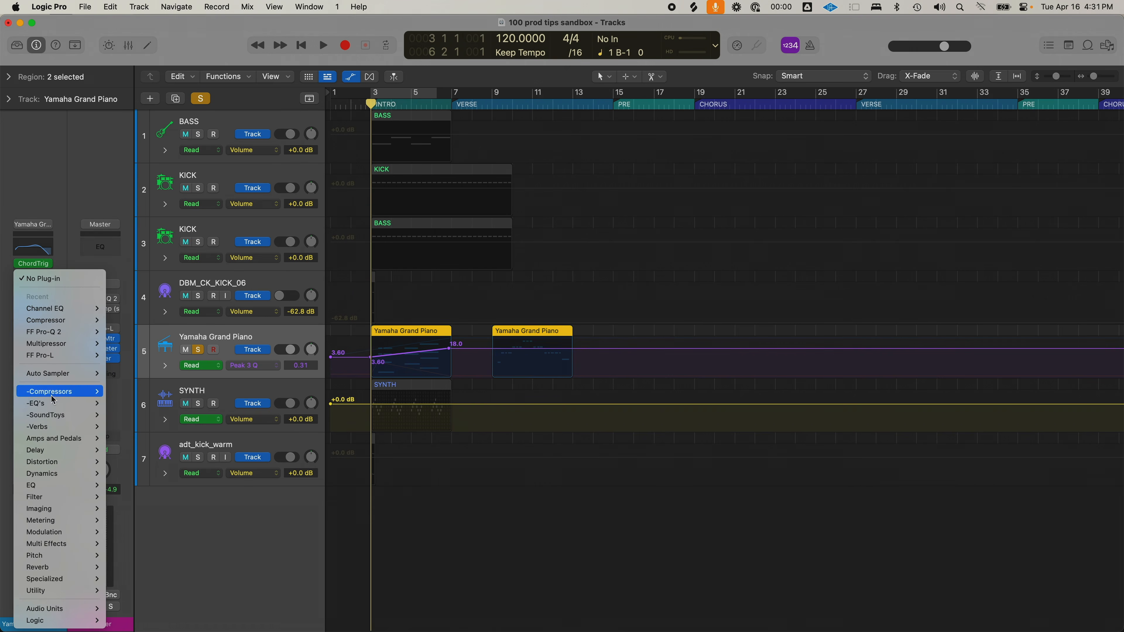
mouse_move(62, 426)
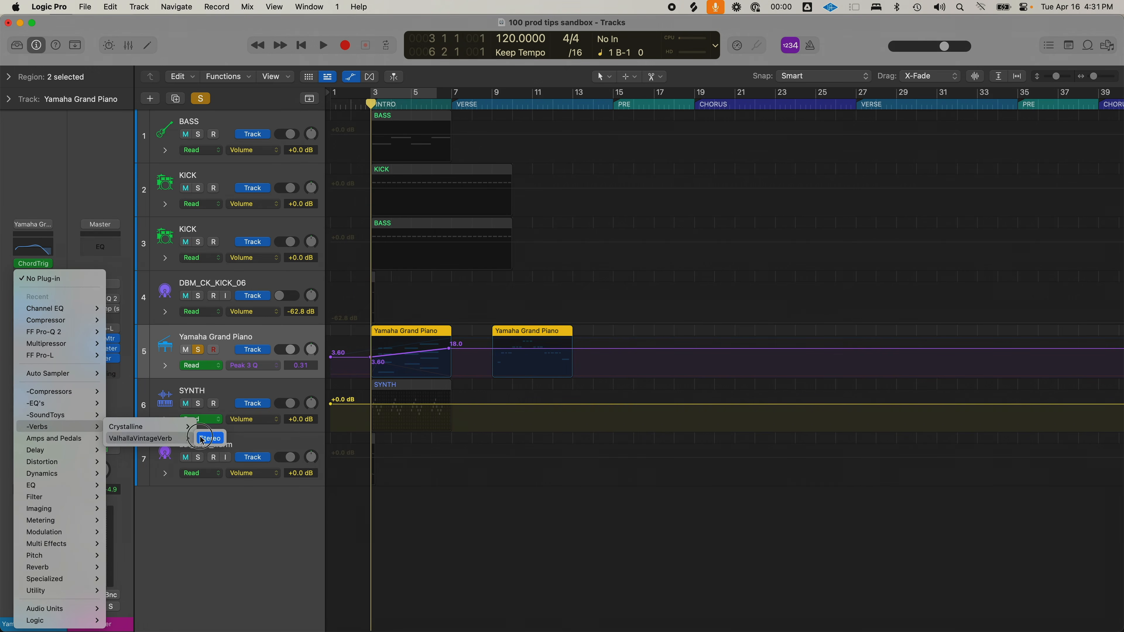
click(163, 437)
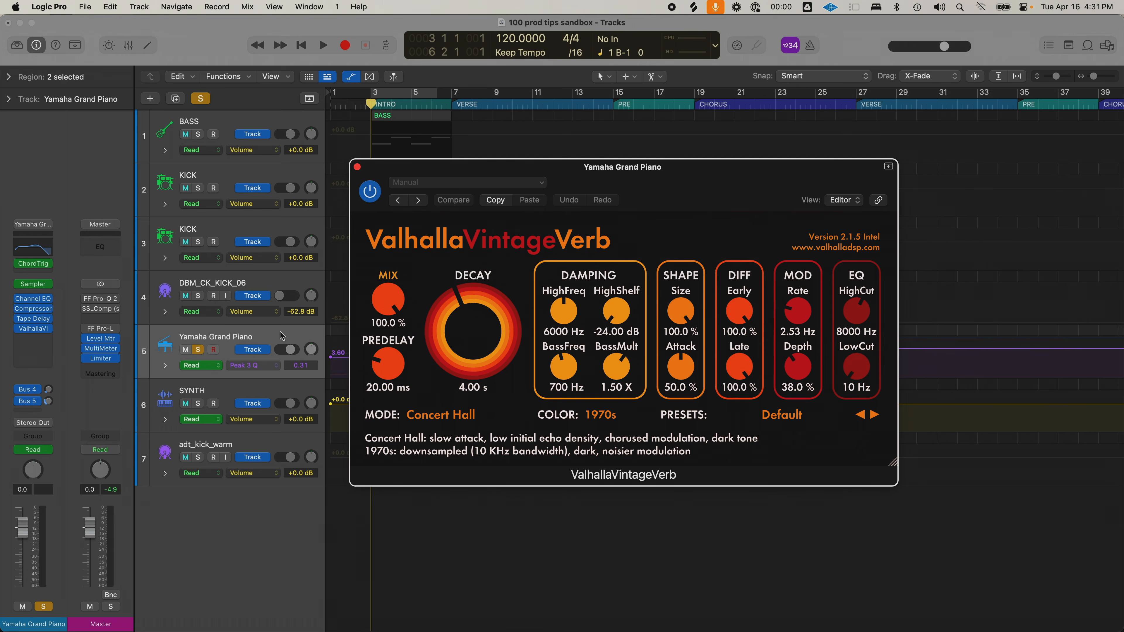
Step: Automate the ValhallaVintageVerb Mix on the piano track from 0.28 near bar 3 up to 0.78 at bar 7
click(396, 311)
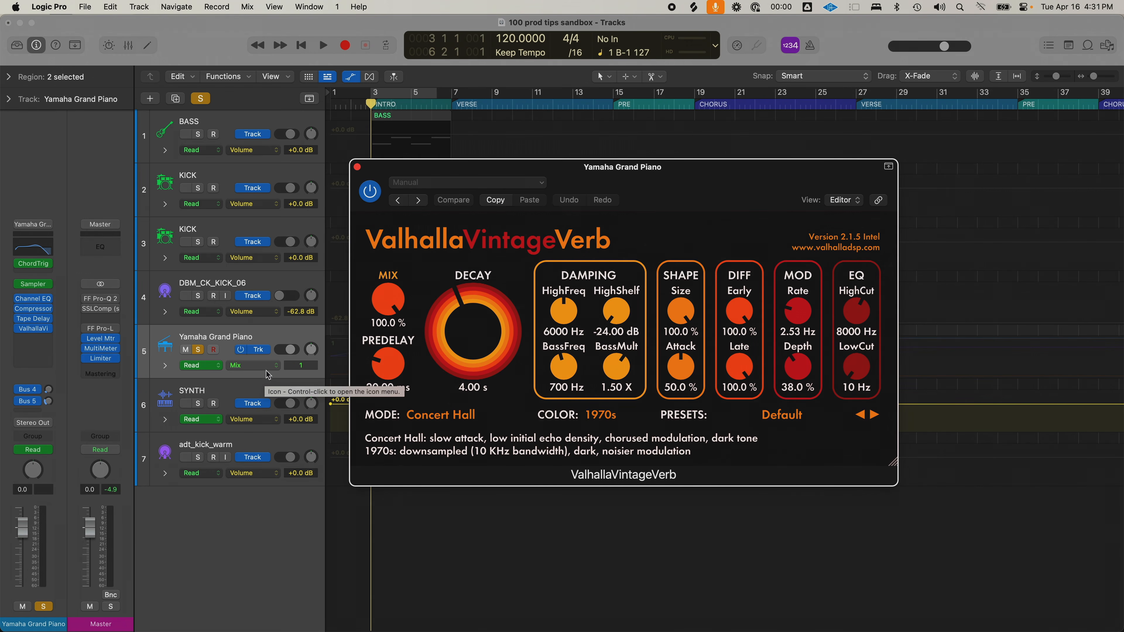
click(357, 166)
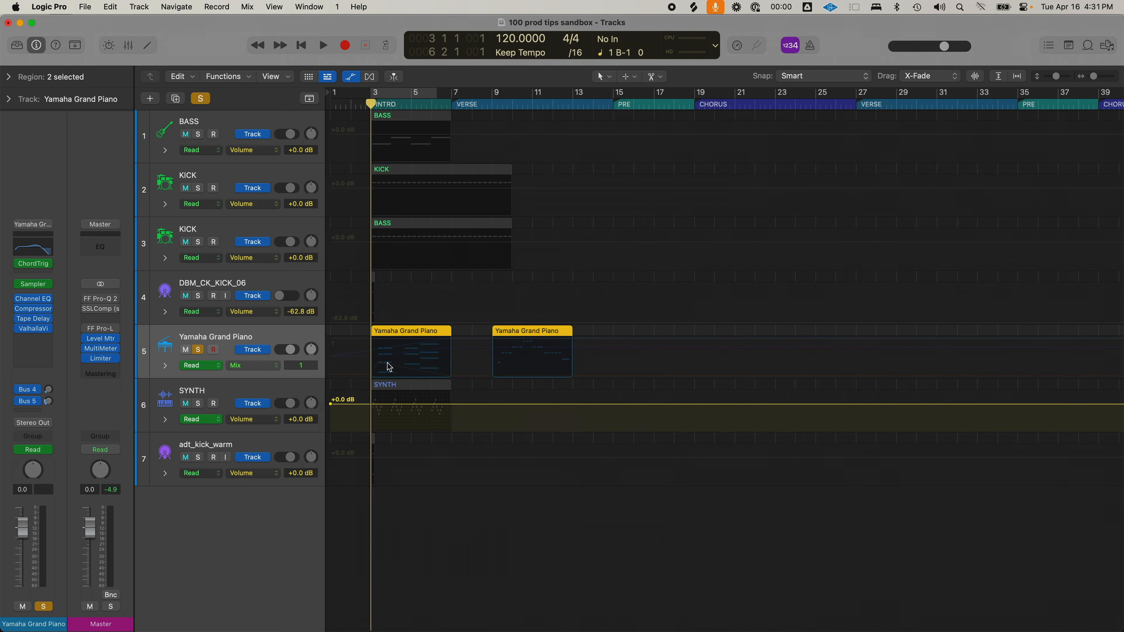
click(388, 353)
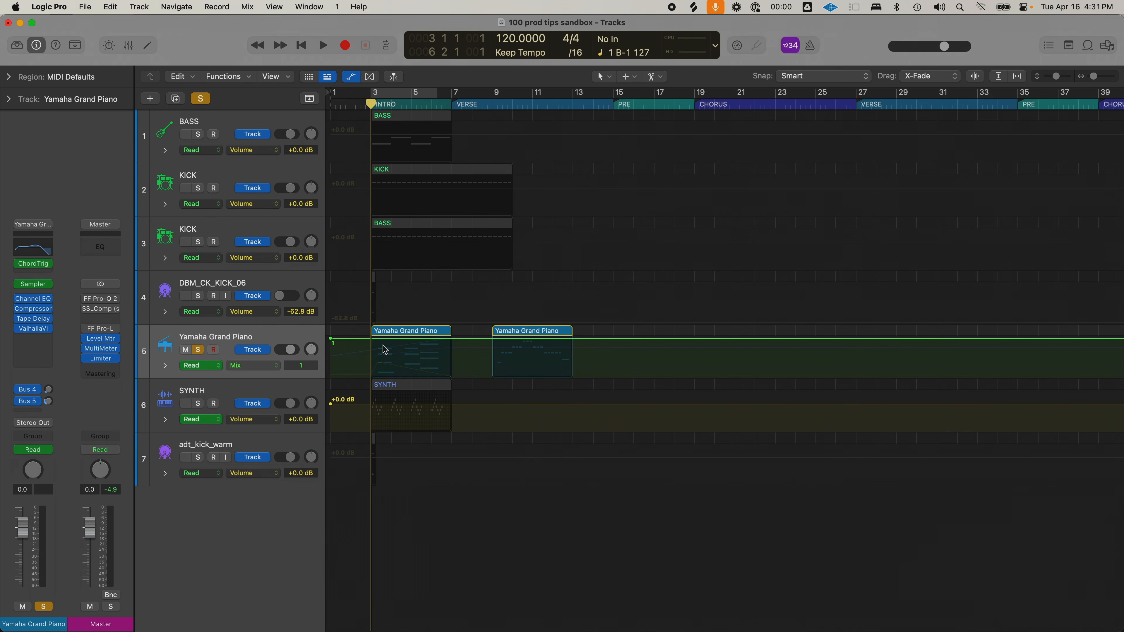
click(454, 339)
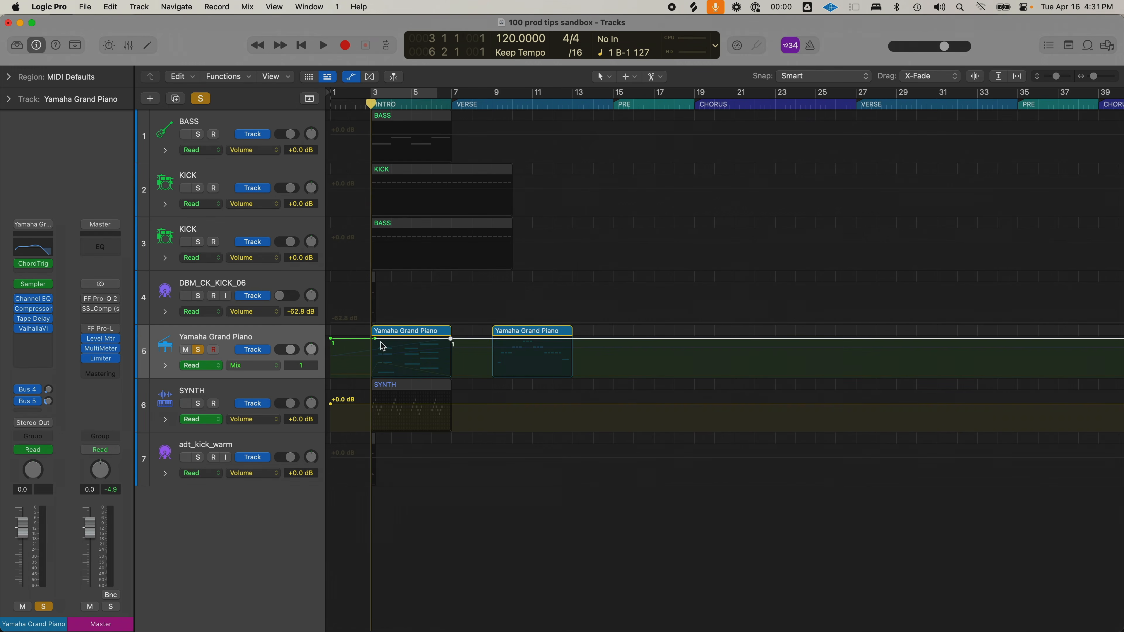
drag(377, 343, 378, 359)
drag(451, 357, 451, 346)
drag(375, 358, 372, 369)
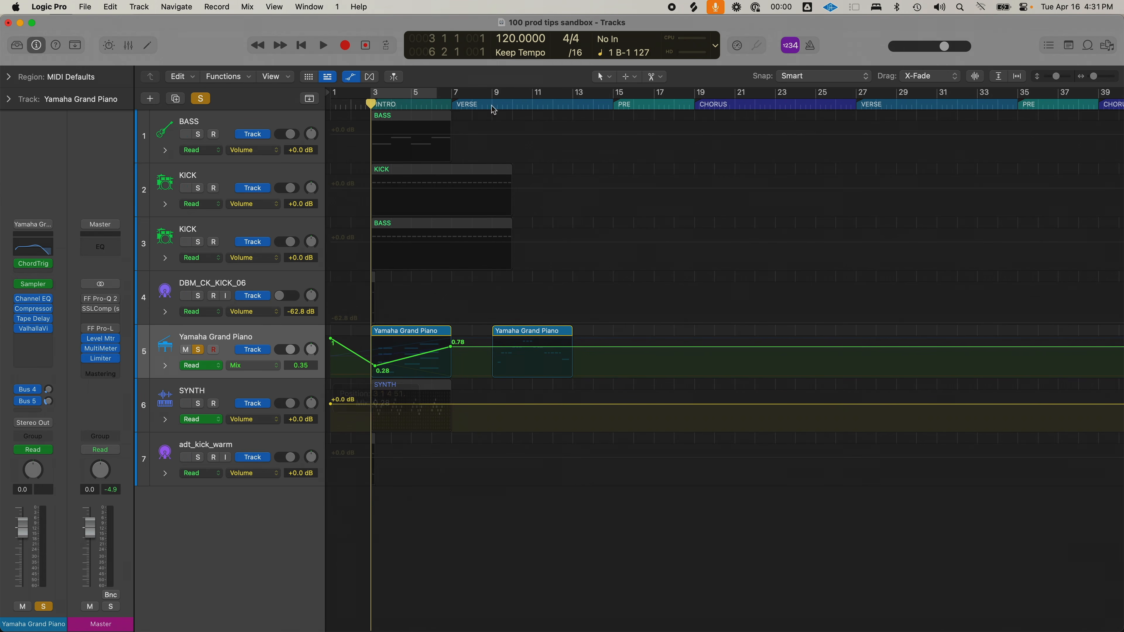
Step: Place the playhead at bar 7, where the VERSE section starts, and enlarge the timeline around the intro
click(449, 104)
key(super+Right)
key(super+Right)
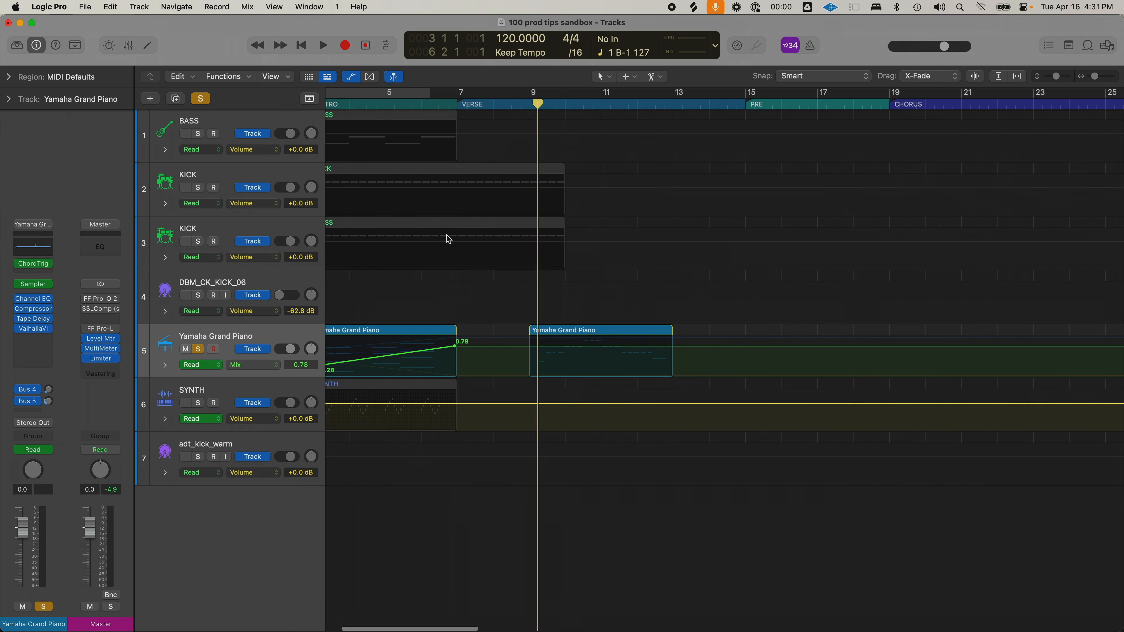
scroll(447, 238, left, 3)
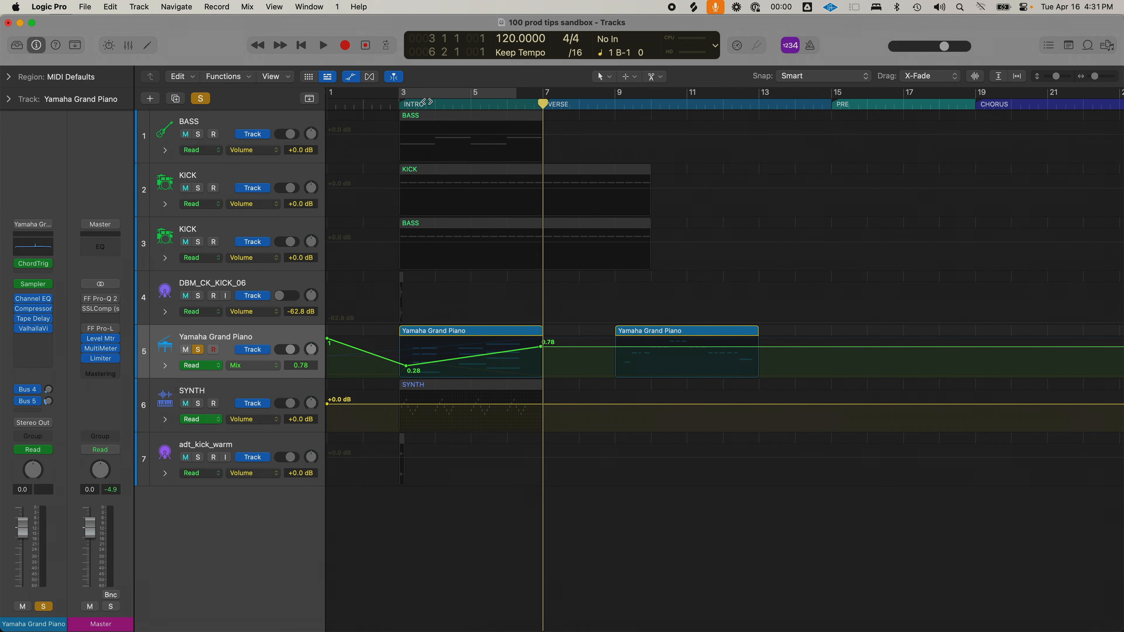
Step: Place the playhead at bar 3 and move the second Yamaha Grand Piano region so it starts at bar 7
click(401, 103)
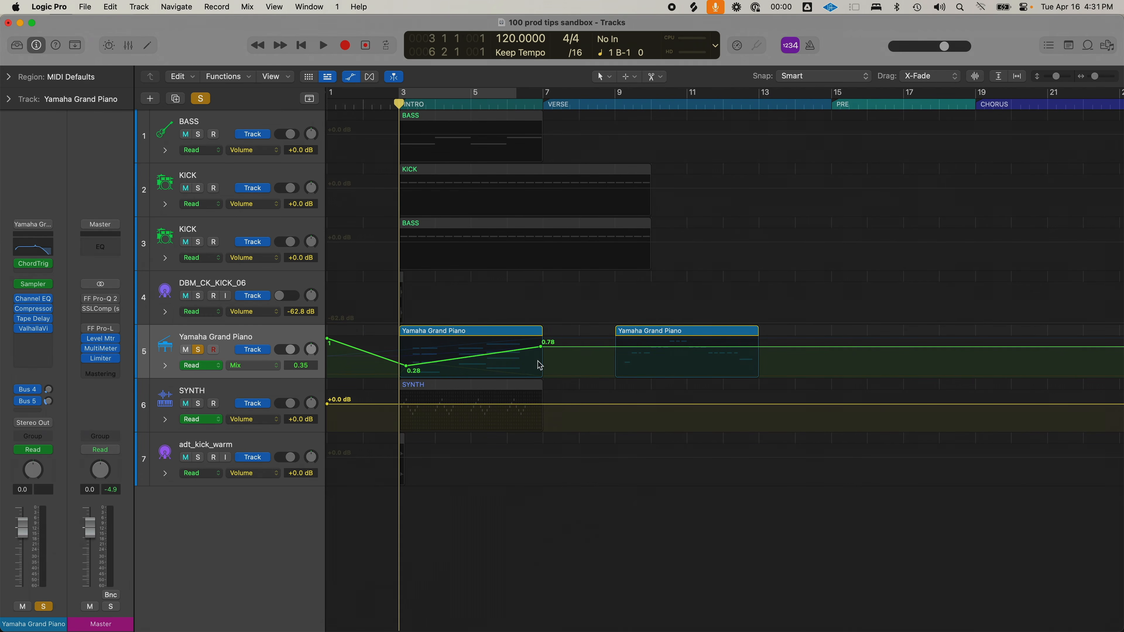
key(a)
drag(649, 350, 541, 349)
Step: Reshape the piano's reverb Mix automation to 0.6 at bar 3, 0.75 just before bar 7, and 0 across the region starting at bar 7
key(a)
click(540, 380)
drag(406, 368, 396, 353)
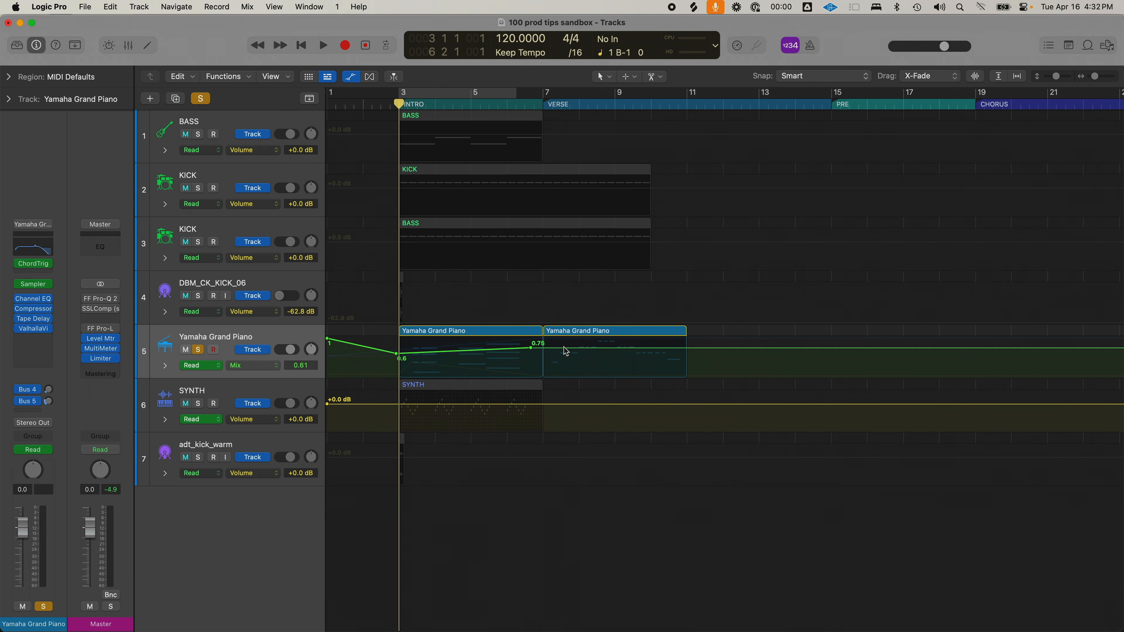
mouse_move(548, 345)
mouse_down()
mouse_move(696, 349)
mouse_move(656, 399)
mouse_up()
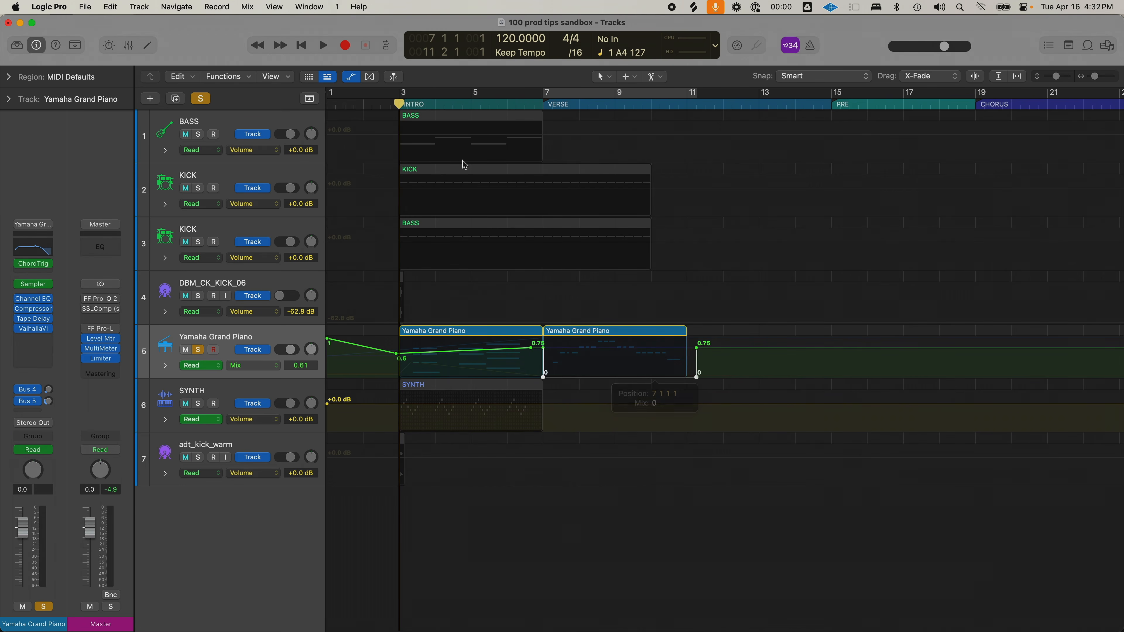
drag(395, 103, 660, 141)
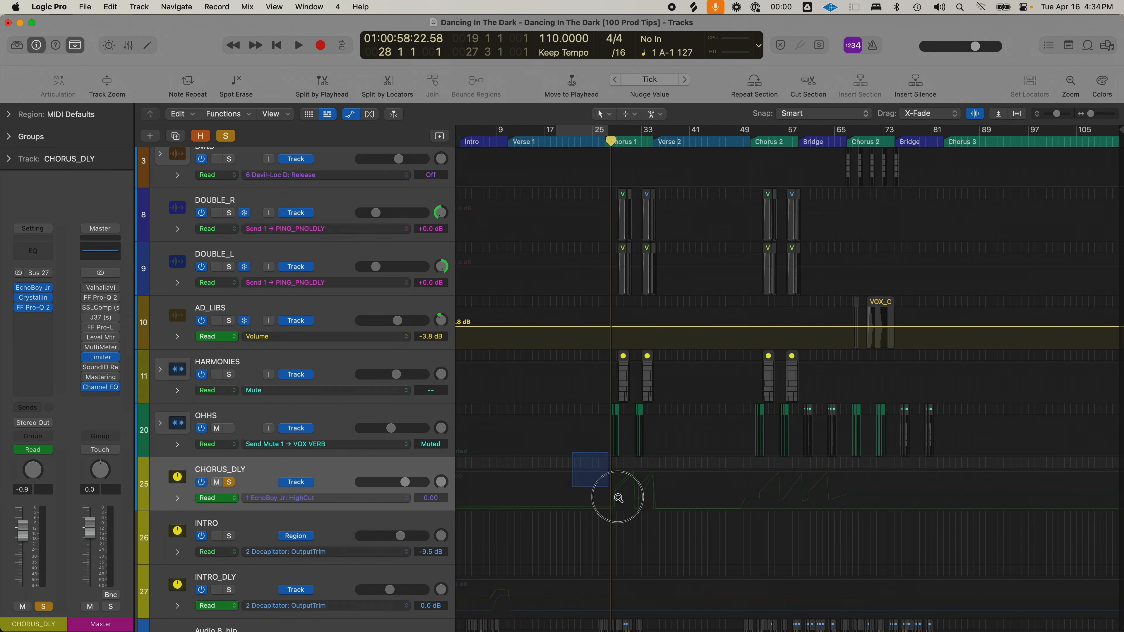
Step: In the Dancing In The Dark project, show the EchoBoy Jr Feedback automation on the CHORUS_DLY track and play through Chorus 1
drag(574, 451, 698, 578)
scroll(659, 230, right, 3)
scroll(689, 314, up, 2)
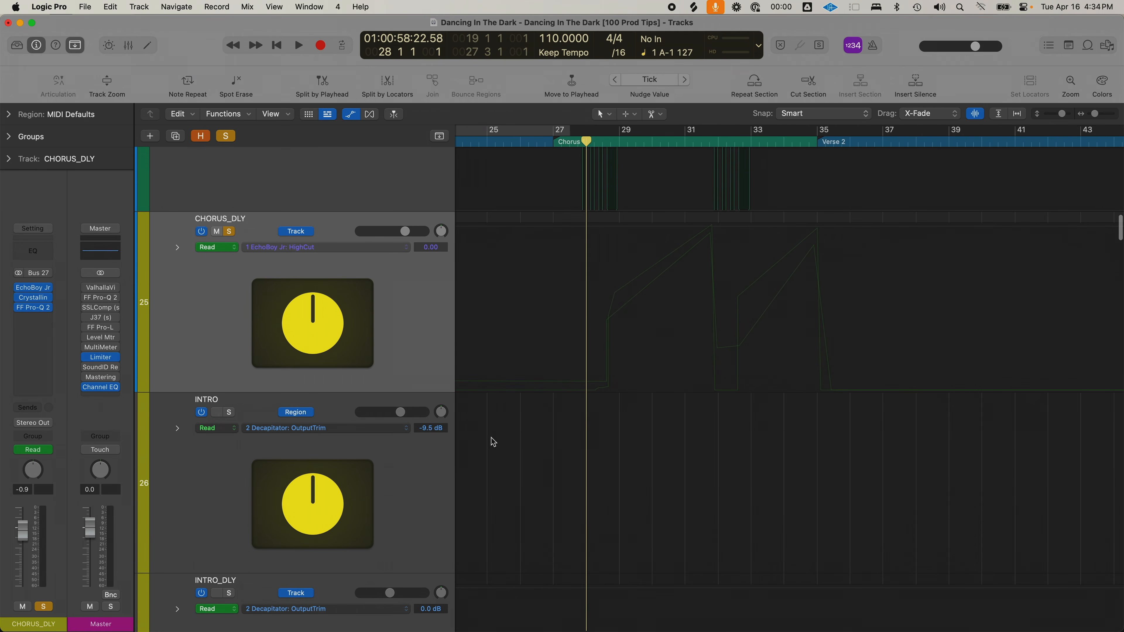
click(399, 252)
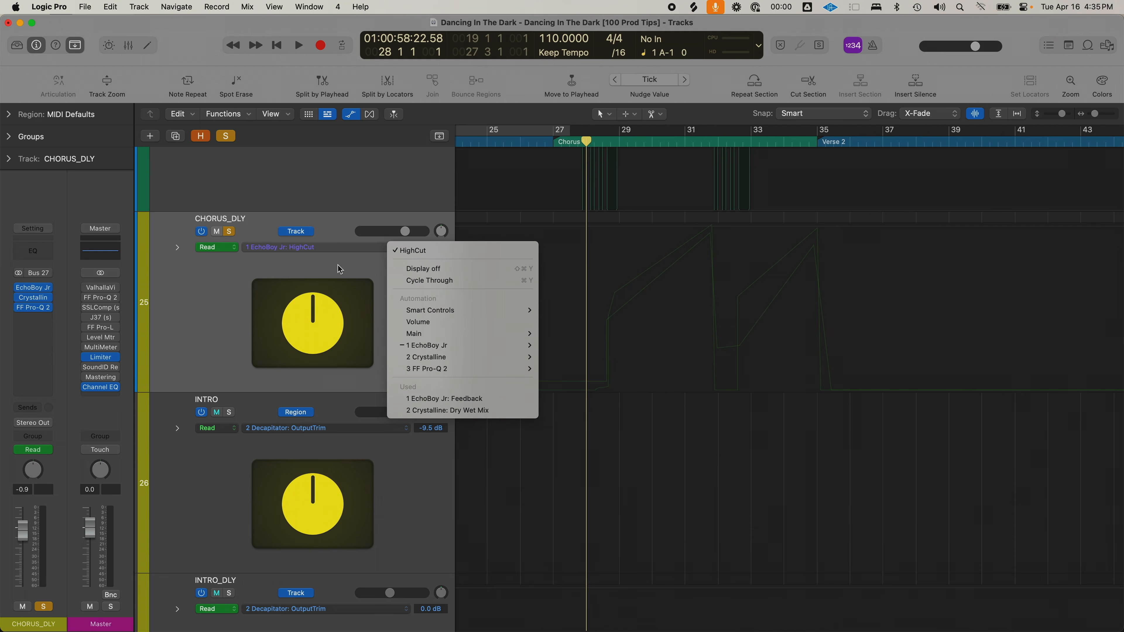
click(444, 399)
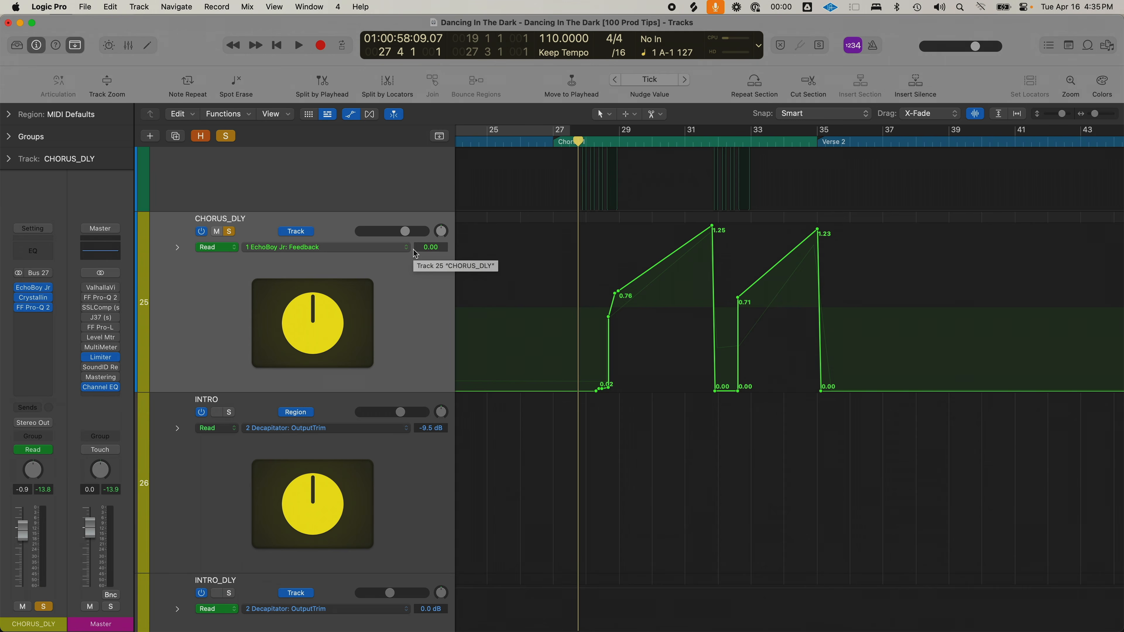
key(space)
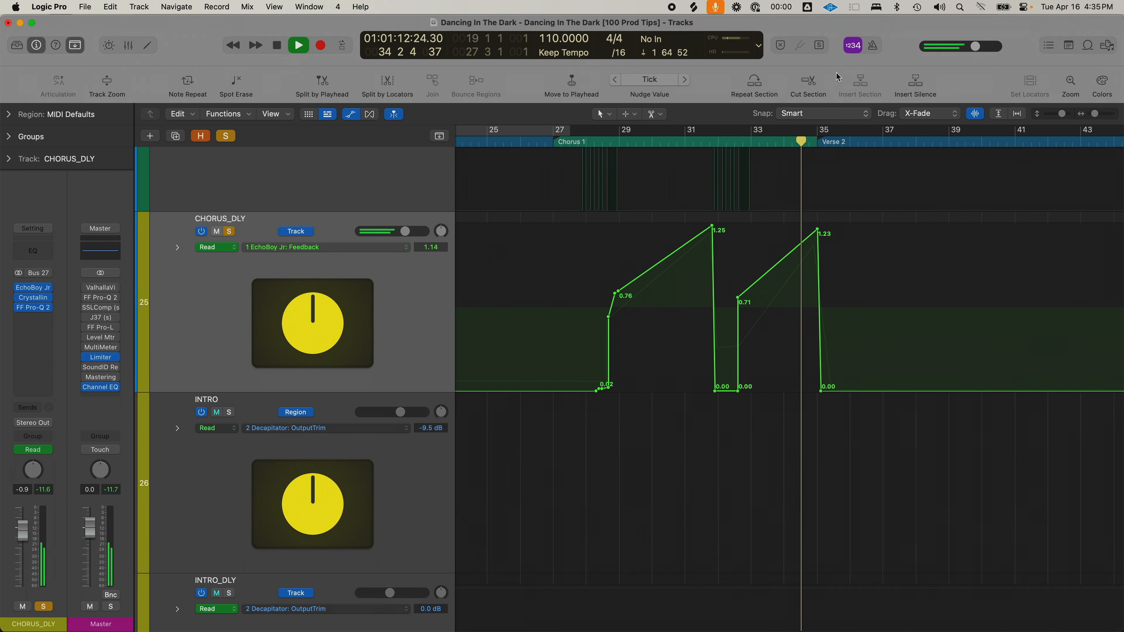
key(space)
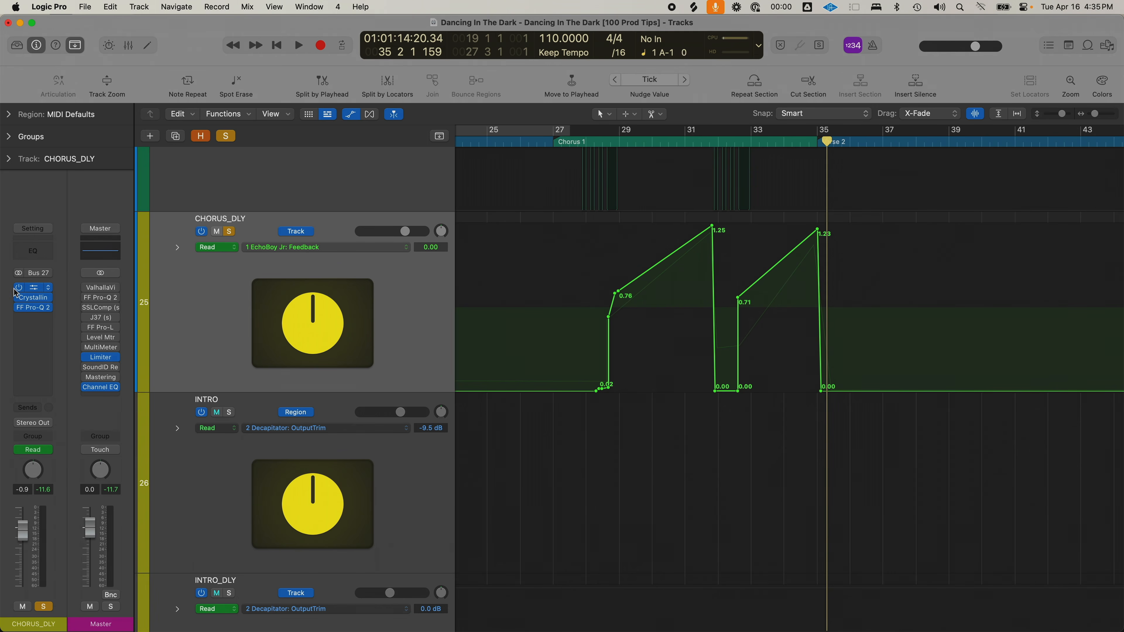
Step: Open EchoBoy Jr on the CHORUS_DLY track, try its Feedback knob, and close the plug-in window
click(38, 290)
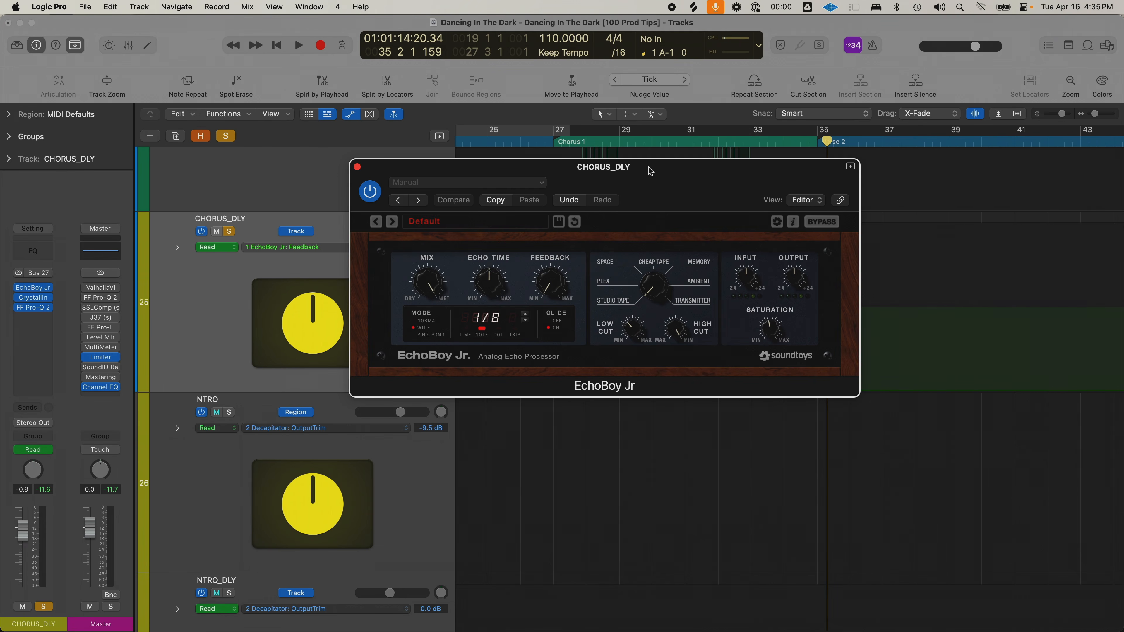
drag(649, 171, 820, 212)
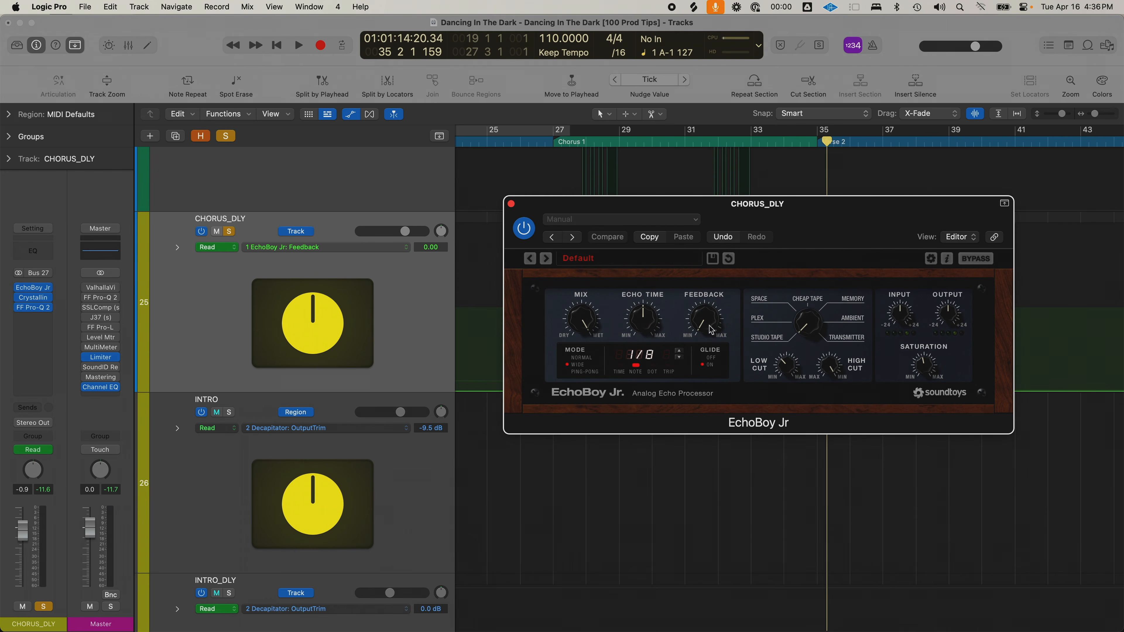
drag(711, 328, 706, 361)
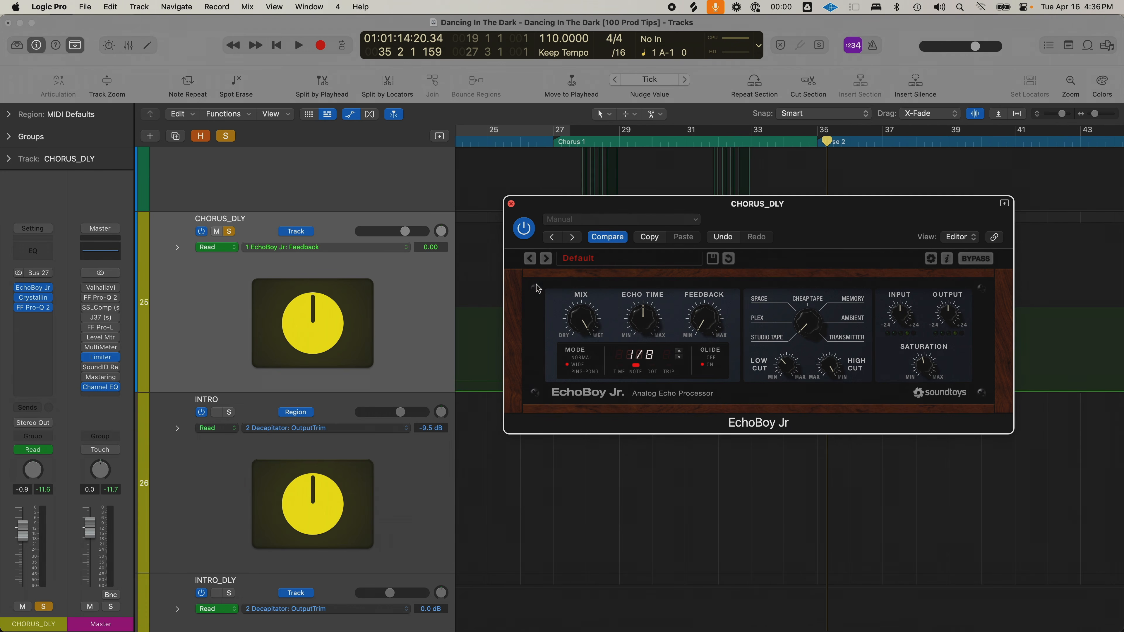
key(super+w)
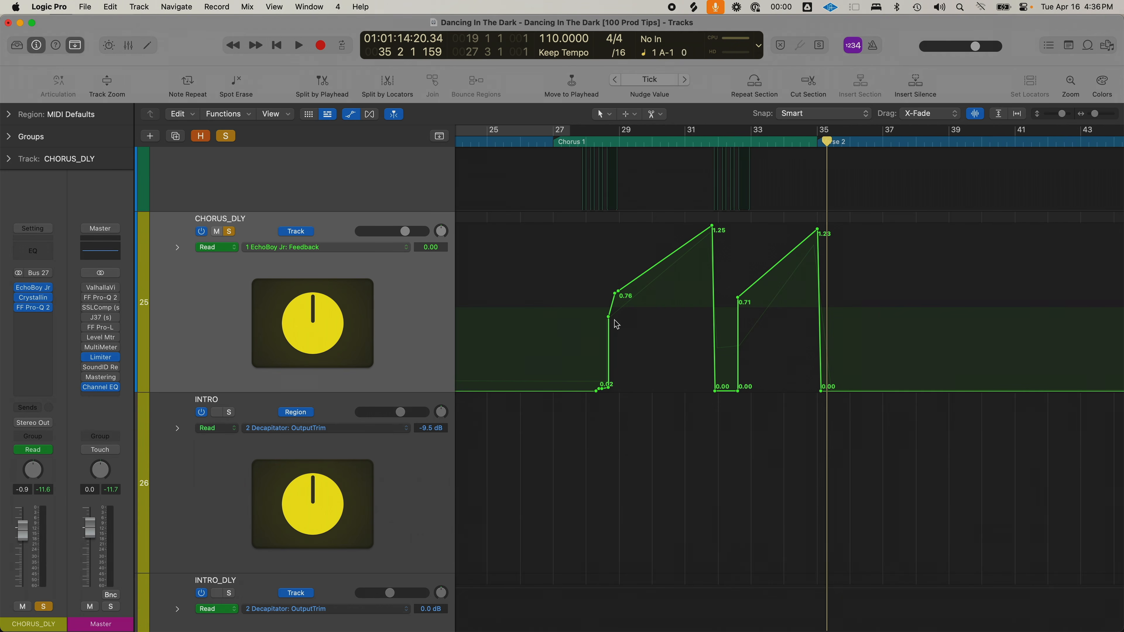
Step: Set the CHORUS_DLY track's automation mode to Touch and create a cycle range from bar 27 to bar 36
click(611, 133)
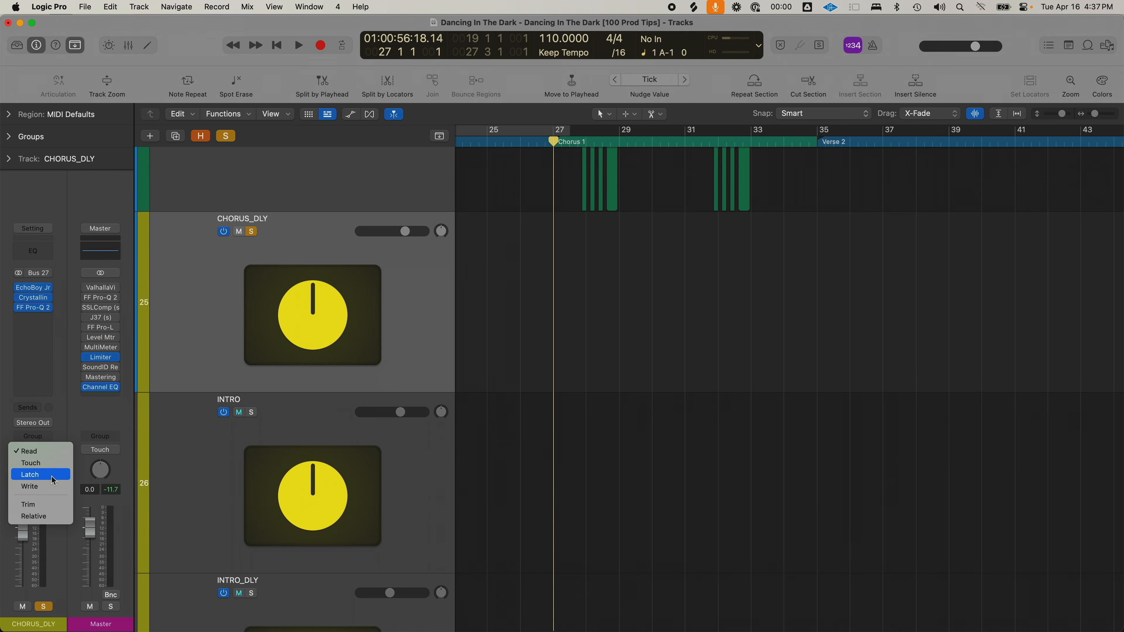
click(63, 421)
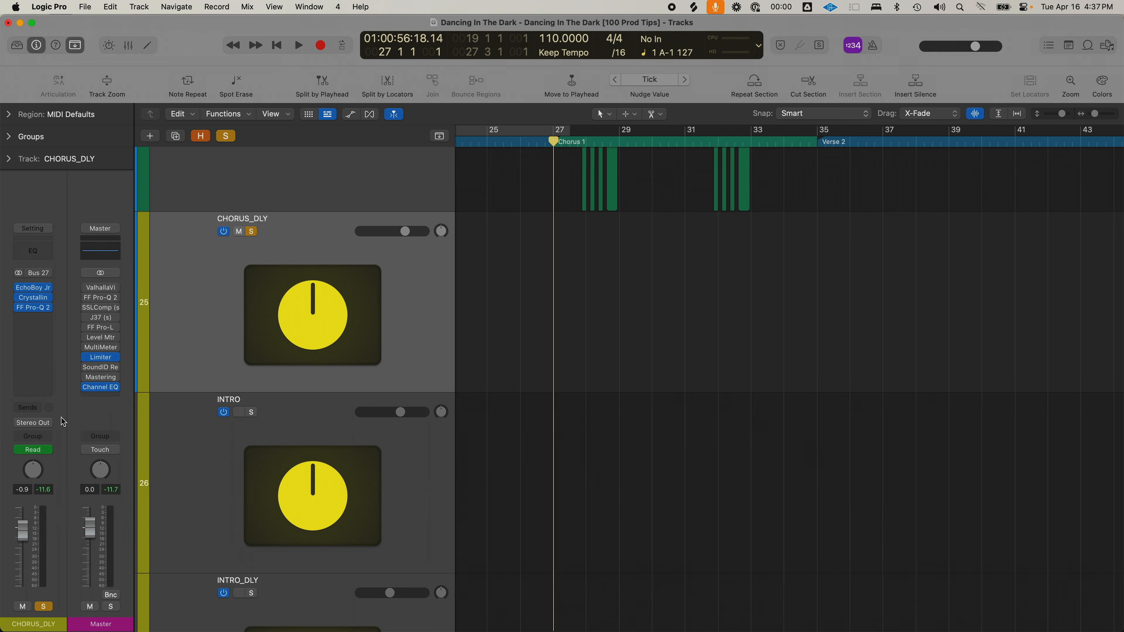
click(51, 450)
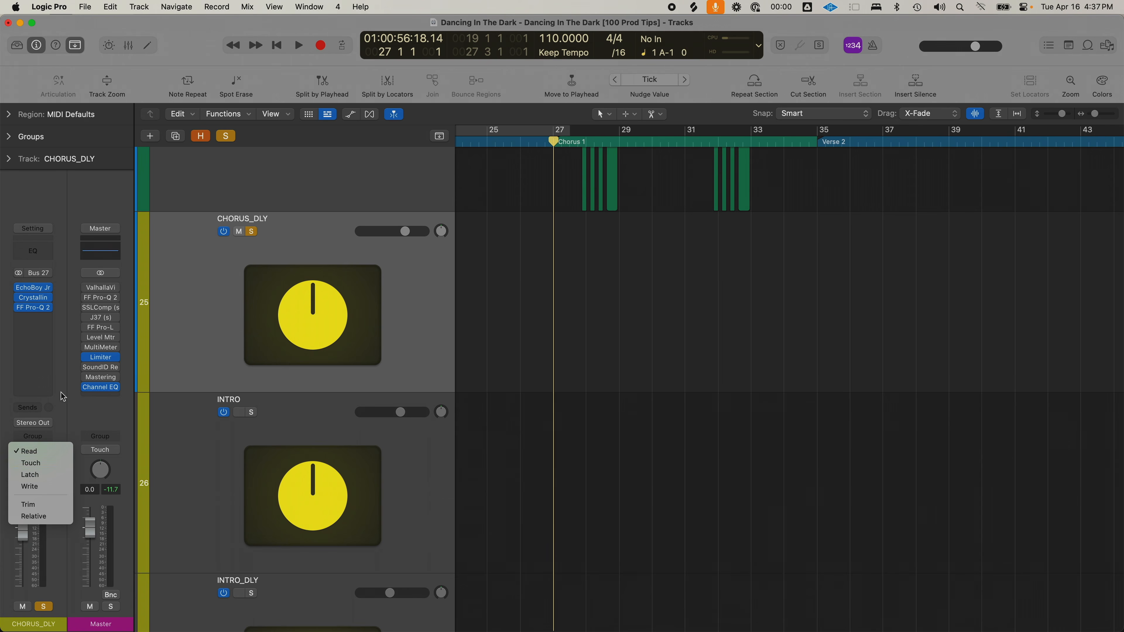
click(62, 396)
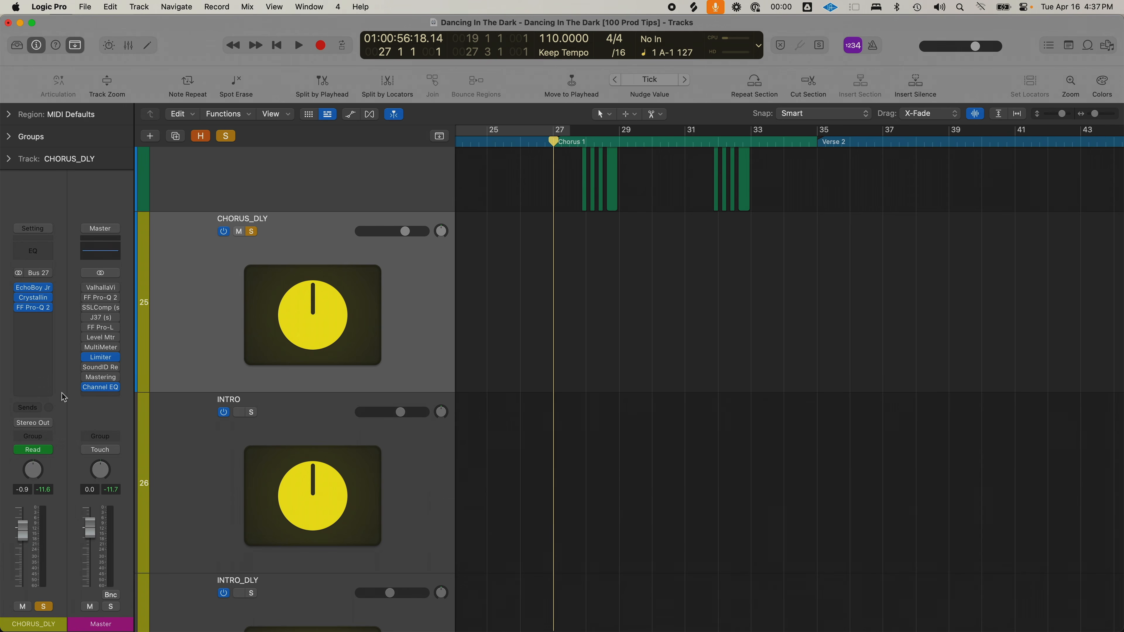
click(50, 456)
click(46, 464)
drag(553, 131, 851, 131)
Step: Open EchoBoy Jr on the CHORUS_DLY track and turn its Feedback knob up
mouse_move(39, 293)
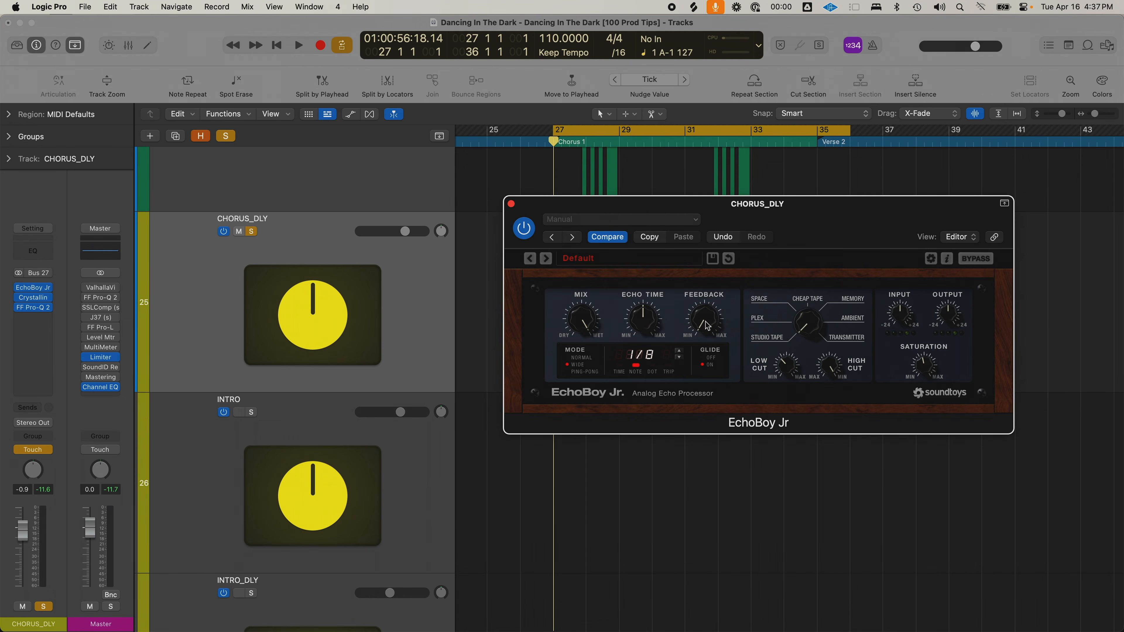
drag(705, 327, 711, 351)
drag(705, 332, 709, 320)
drag(705, 313, 714, 291)
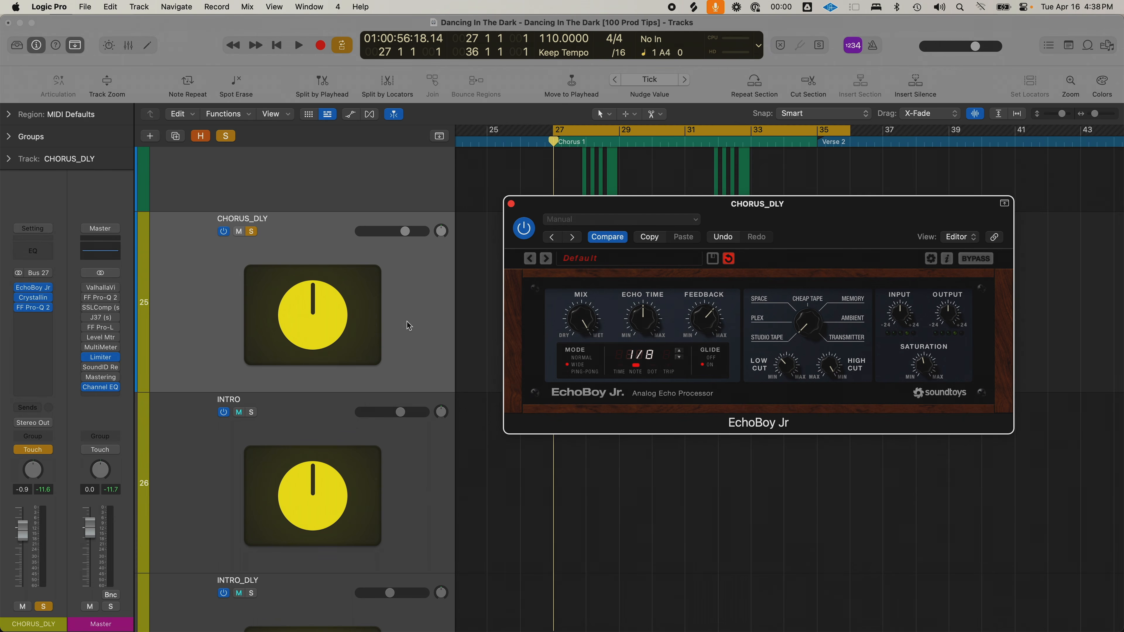
Step: Switch the CHORUS_DLY automation mode to Read and change the EchoBoy Jr Feedback amount
click(48, 450)
click(57, 437)
drag(718, 327, 598, 296)
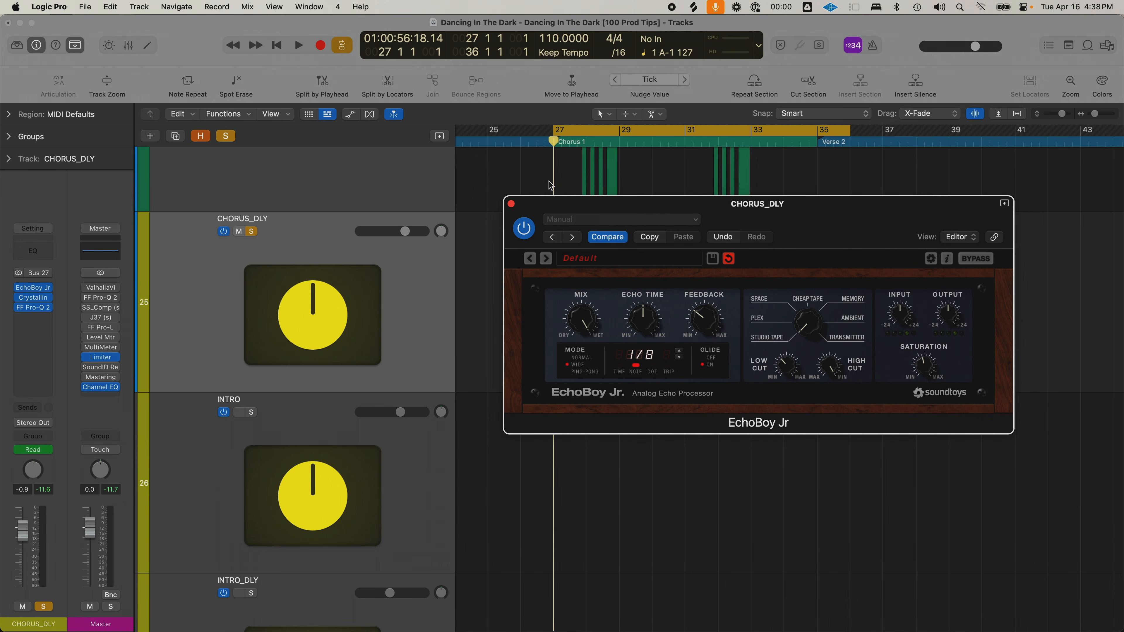
Step: Set CHORUS_DLY to Touch mode again, raise the EchoBoy Jr Feedback, and adjust its Mix
click(33, 449)
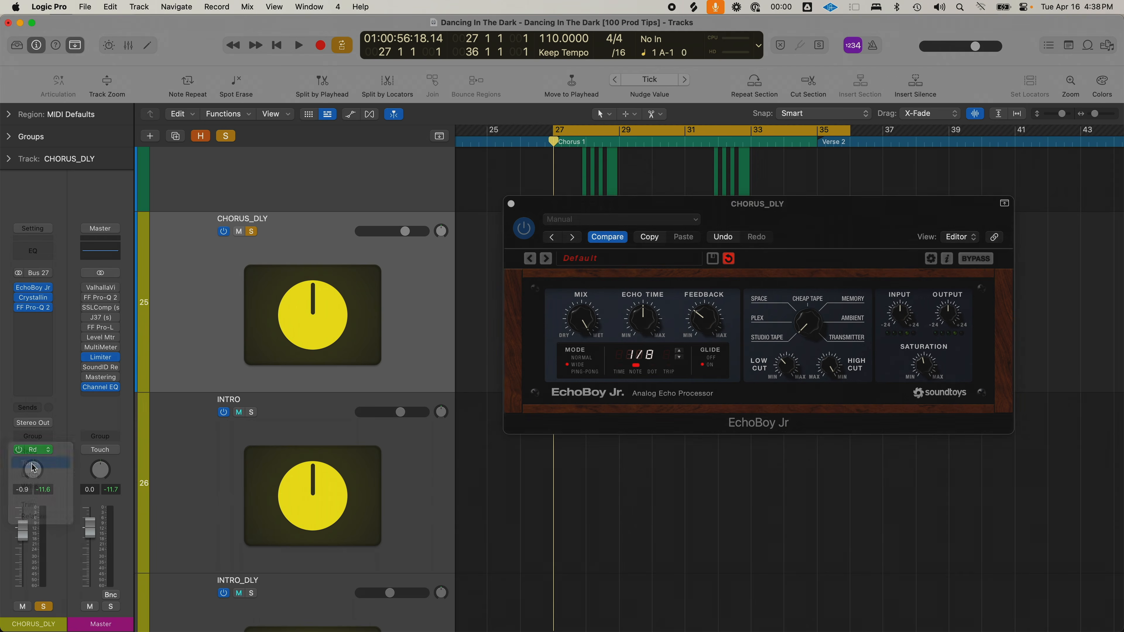
click(33, 466)
mouse_move(700, 322)
mouse_down()
mouse_move(706, 330)
mouse_move(709, 308)
mouse_up()
drag(584, 322, 580, 320)
drag(701, 322, 705, 301)
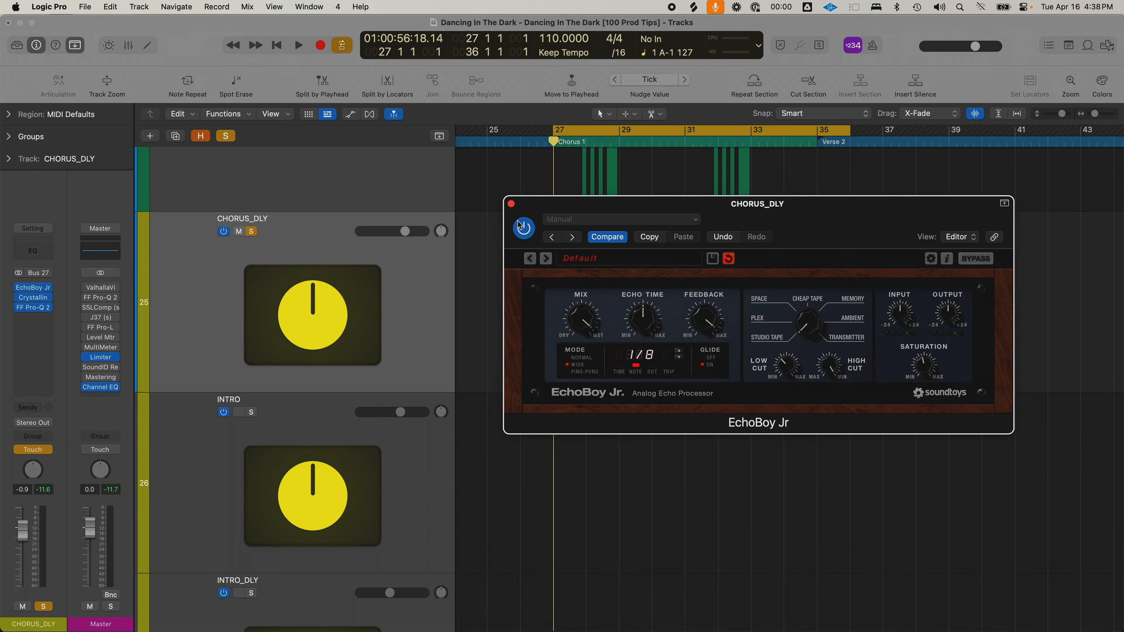
Step: Return the CHORUS_DLY automation mode to Read and close the EchoBoy Jr window
click(33, 450)
click(32, 441)
click(511, 204)
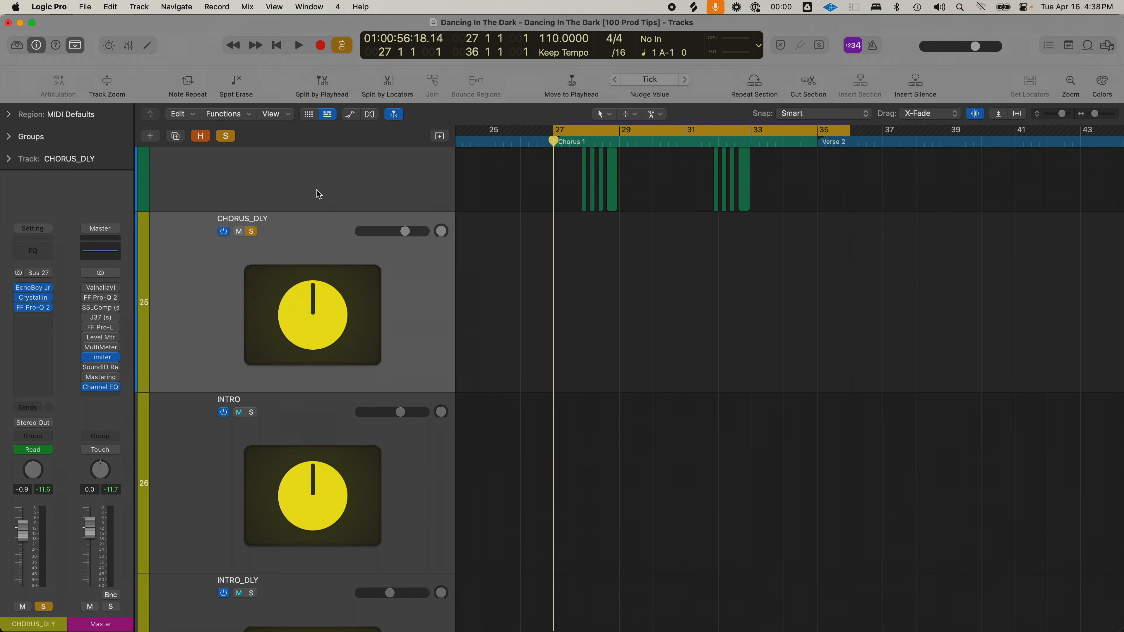
key(a)
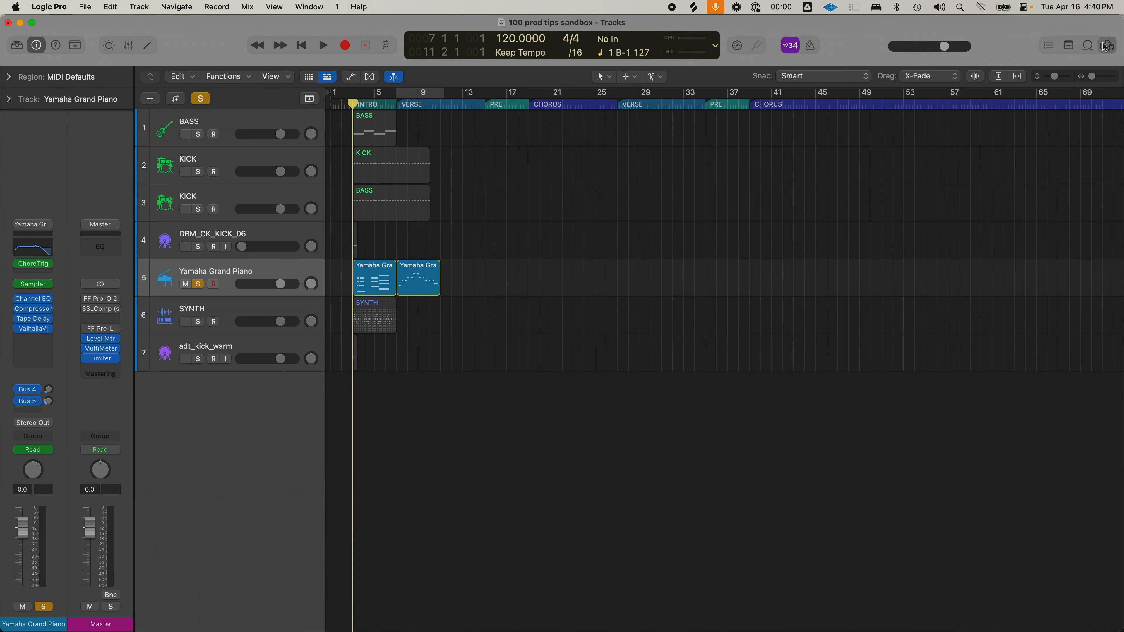
Step: In the 100 prod tips sandbox project, browse all files, checking the mounted volumes and the home folder's Sounds folder
click(1107, 45)
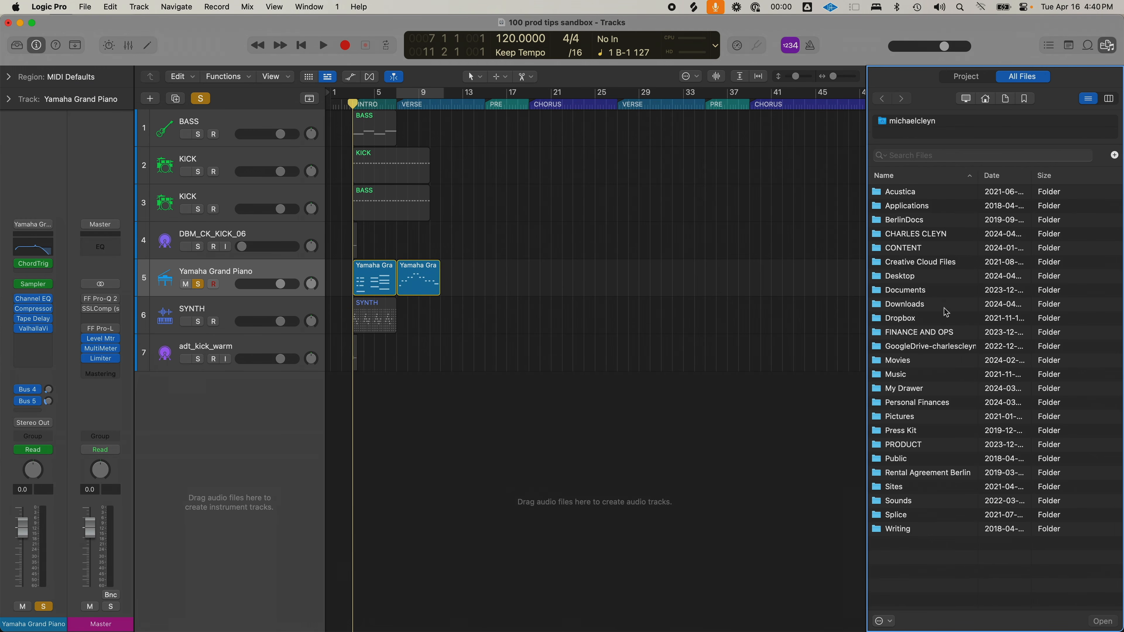
click(966, 99)
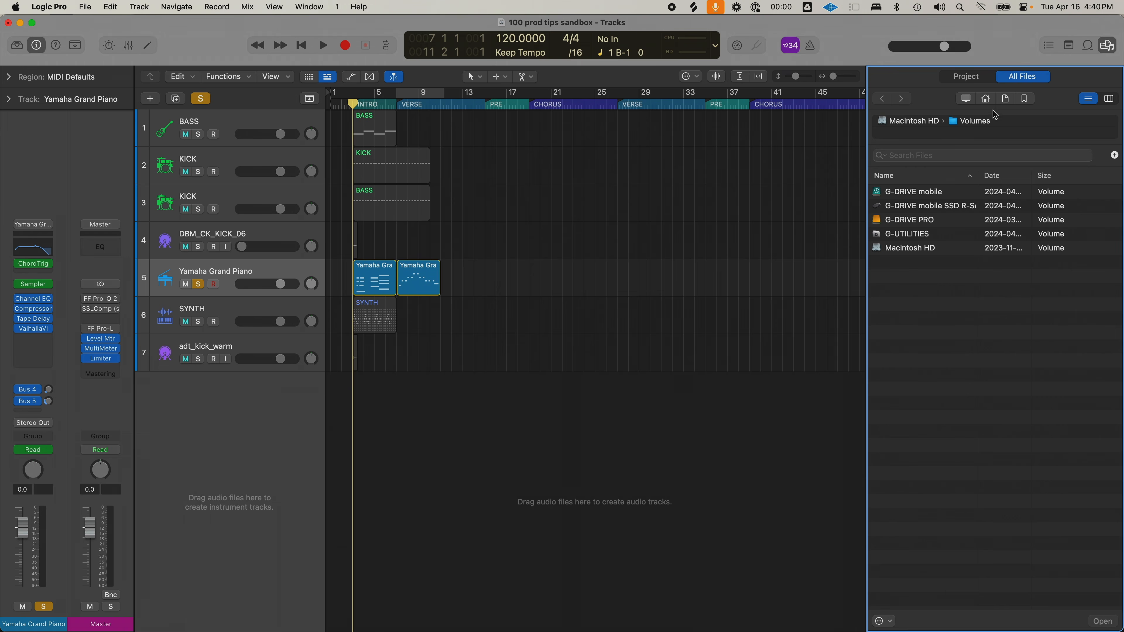
click(985, 98)
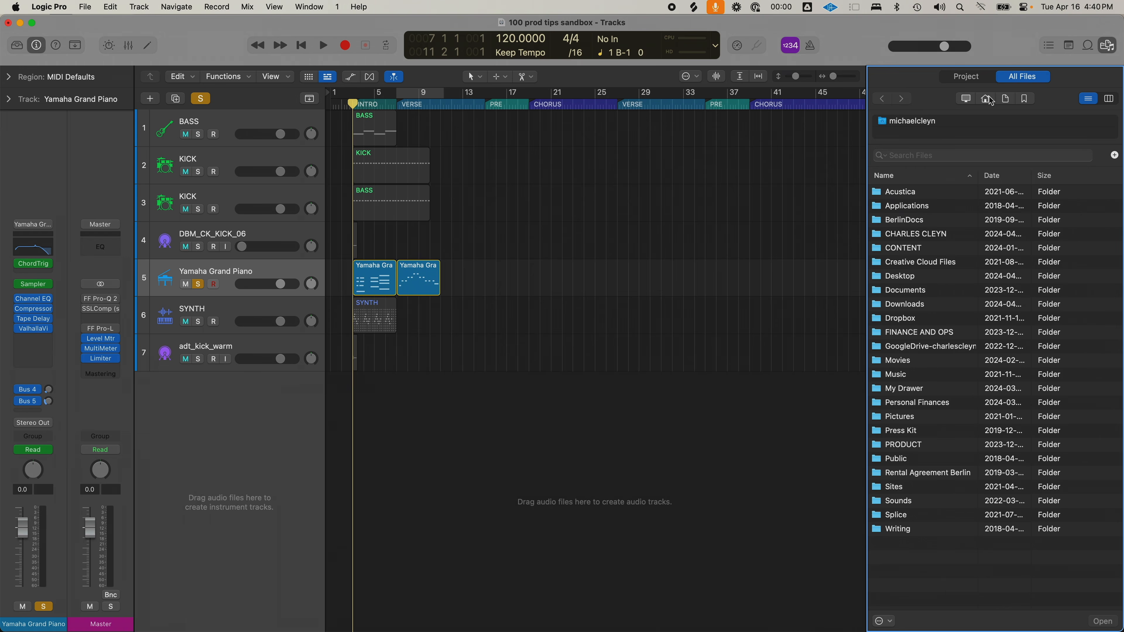
double_click(905, 503)
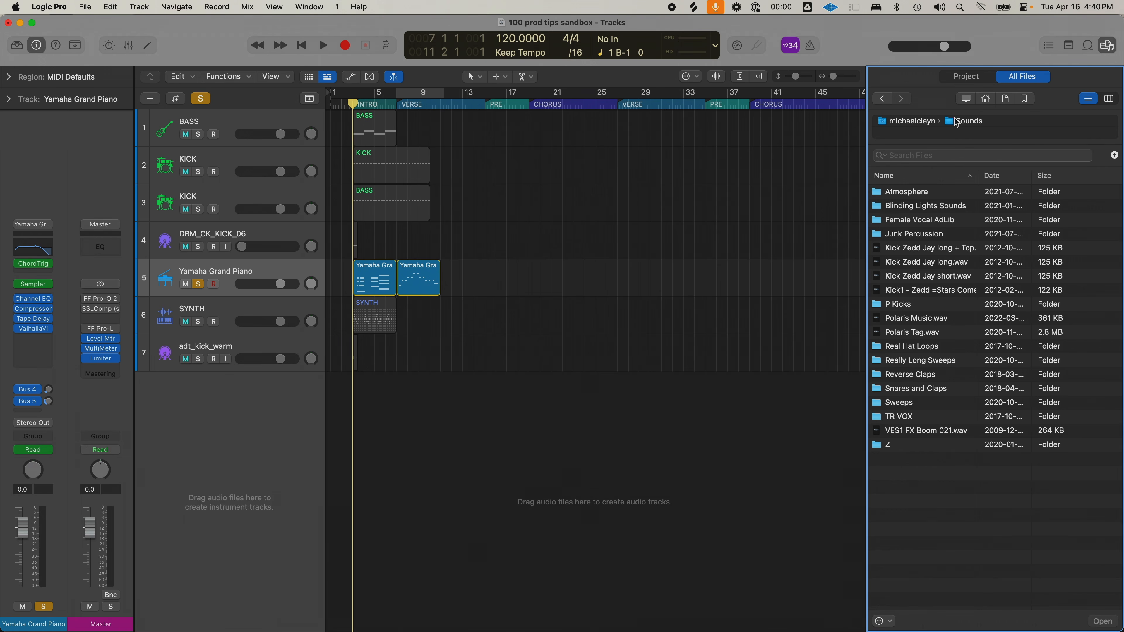
Step: Browse from the home folder through Splice, sounds and packs to the Ghost Trap sample pack
click(966, 99)
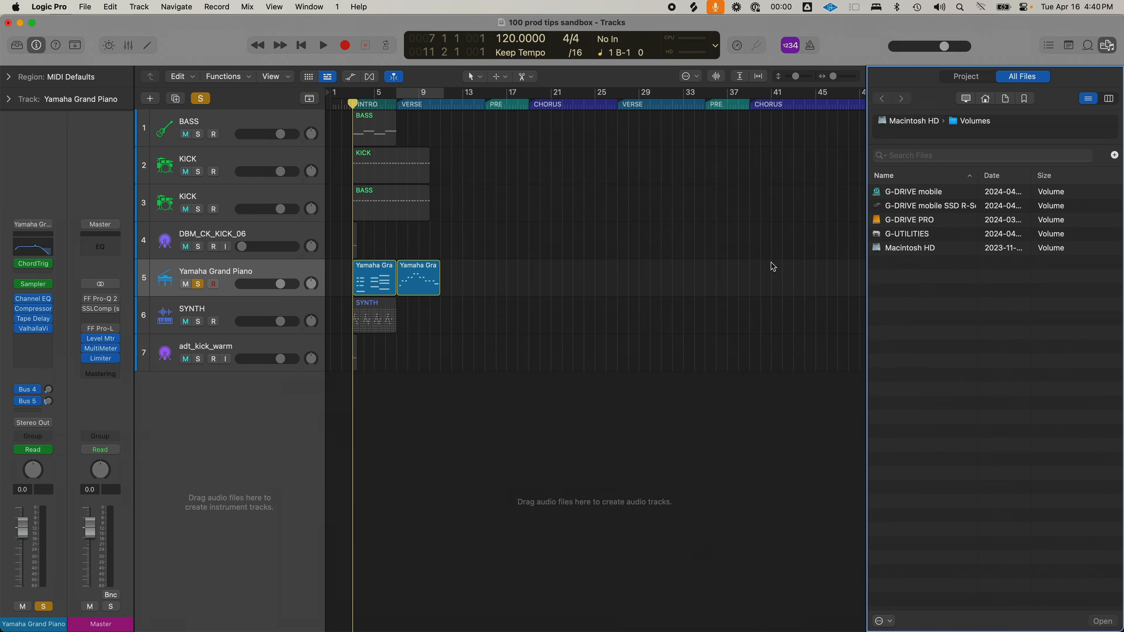
click(989, 99)
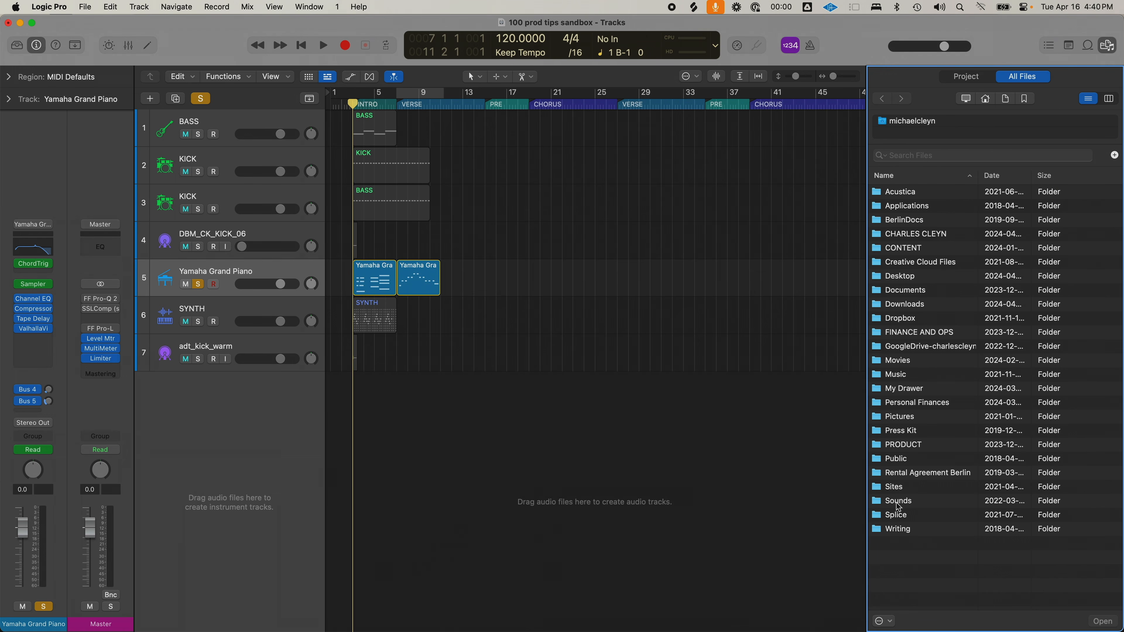
double_click(899, 514)
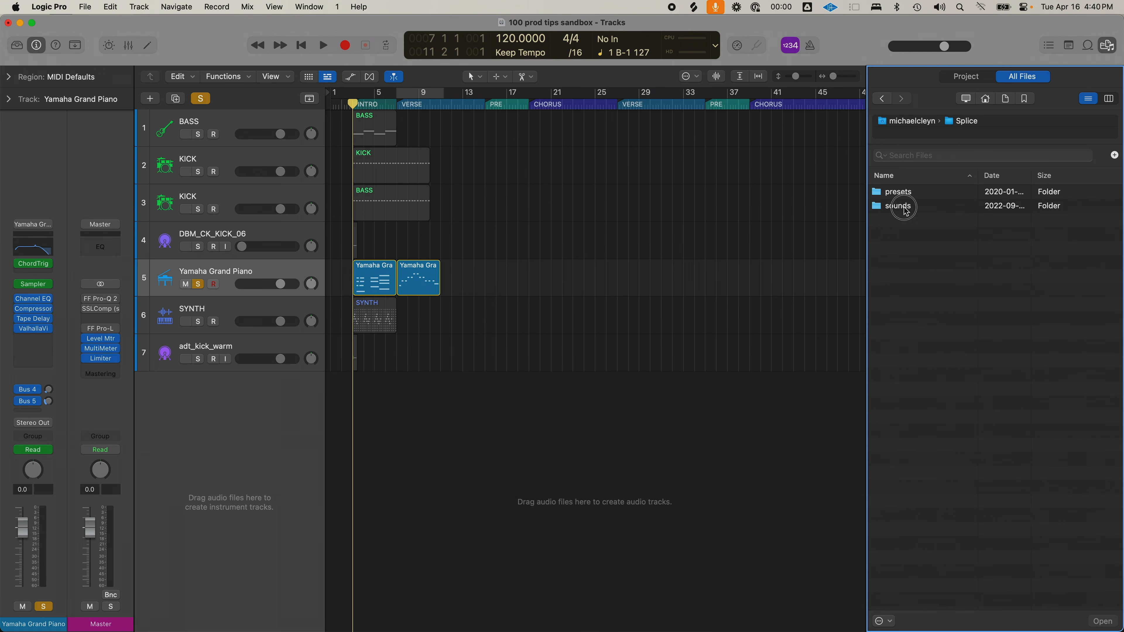
double_click(906, 208)
double_click(905, 195)
scroll(919, 383, down, 15)
double_click(917, 329)
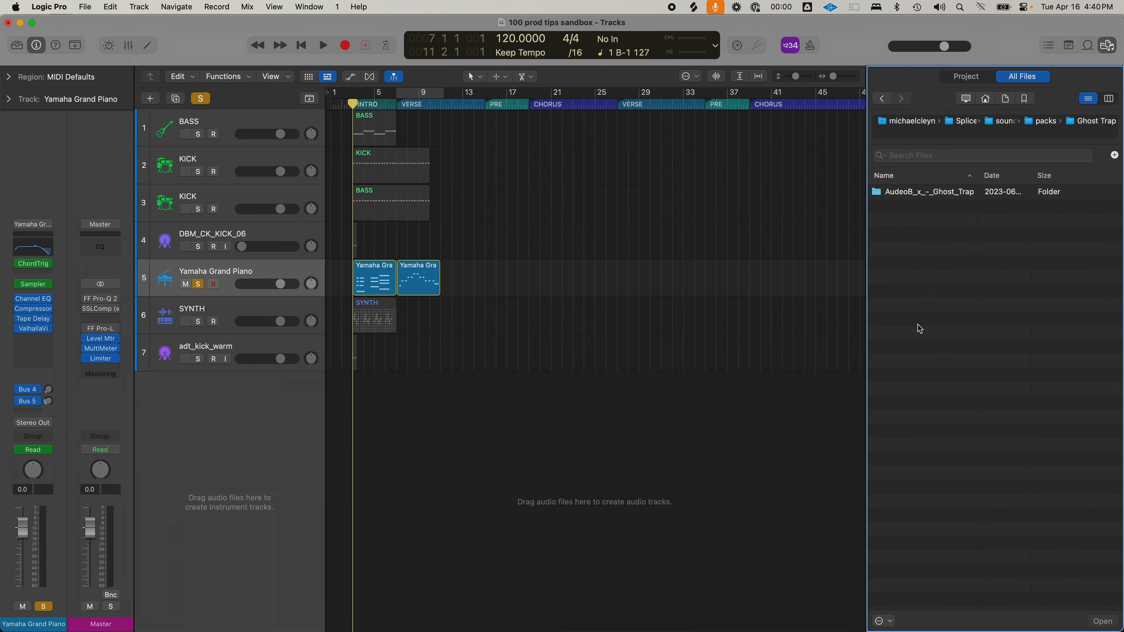
Step: Add the snare sample from the Ghost Trap pack's 08_Drums Snares folder as a new audio track near bar 17 and solo it
double_click(929, 192)
double_click(932, 194)
double_click(931, 194)
drag(921, 193, 509, 427)
click(508, 93)
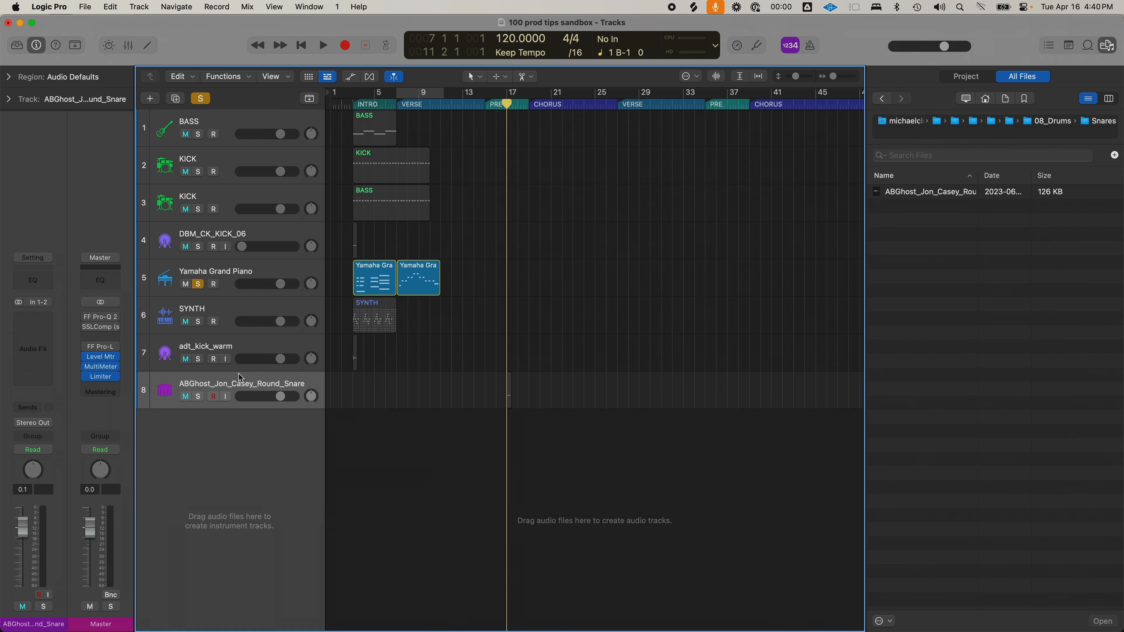
click(199, 396)
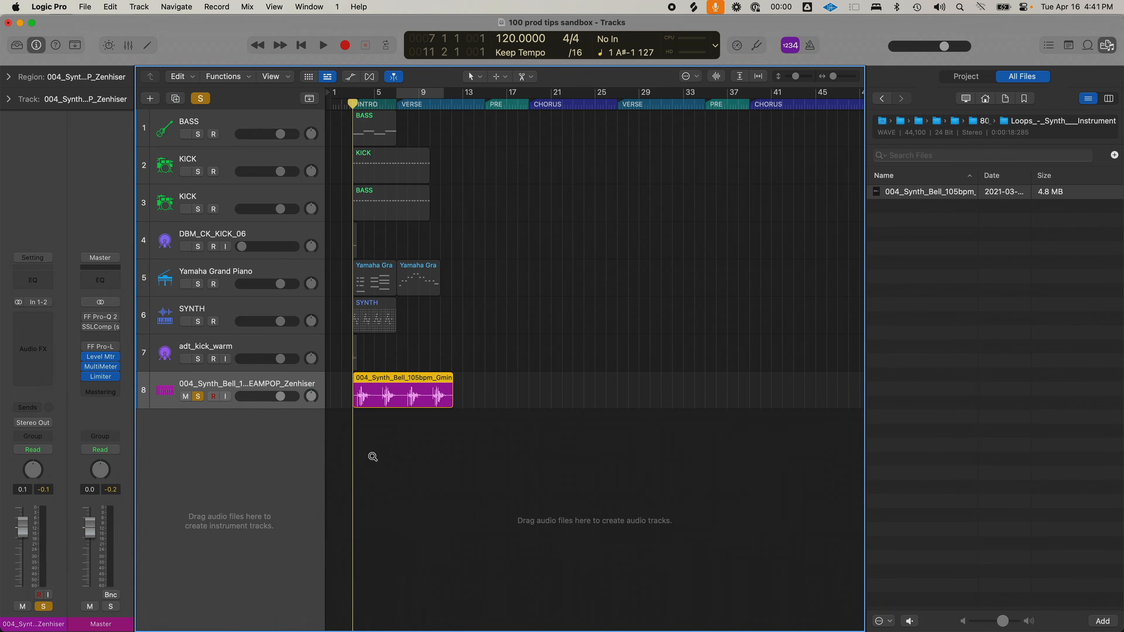
Step: Time-stretch the 004_Synth_Bell_105bpm loop to end at bar 12 and open it in the Audio Track Editor
drag(373, 456, 522, 306)
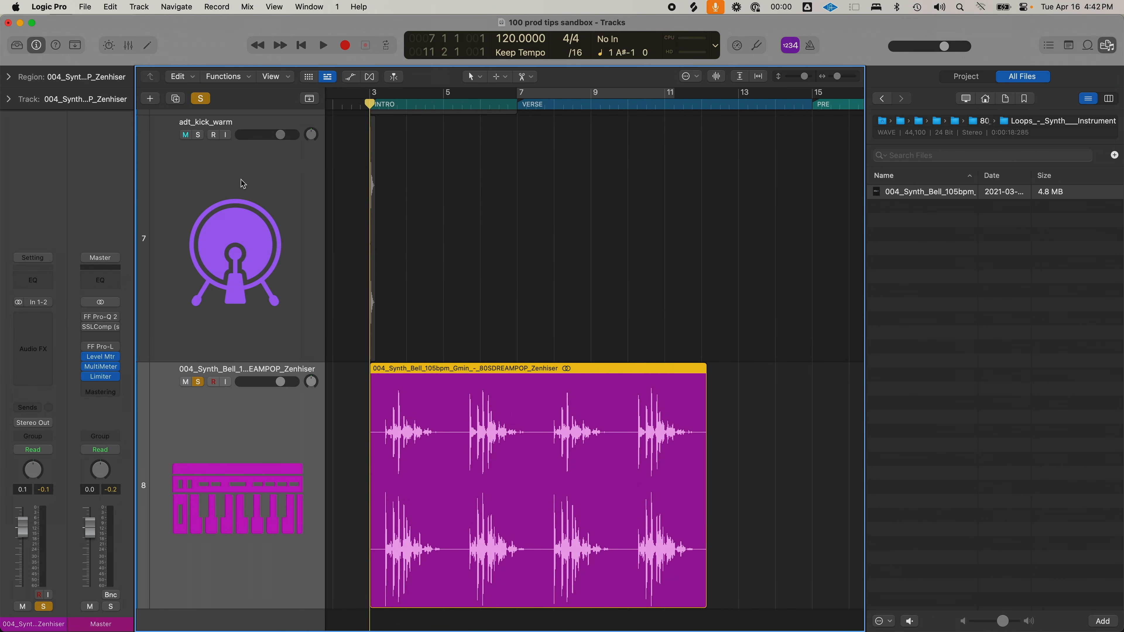
key(super+Up)
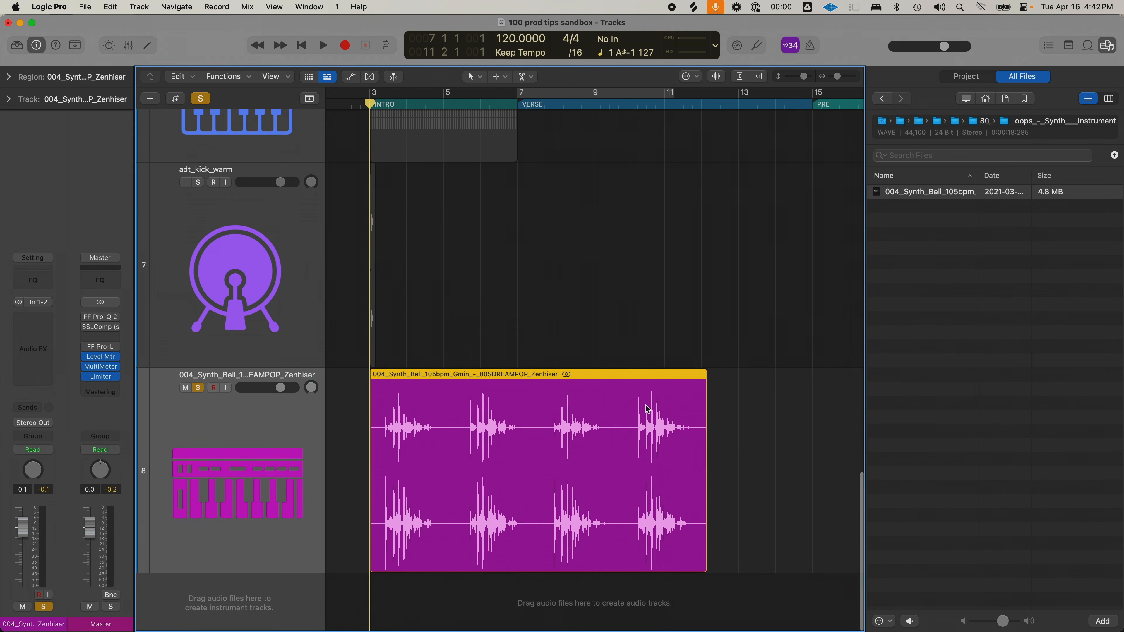
click(703, 482)
drag(703, 482, 701, 481)
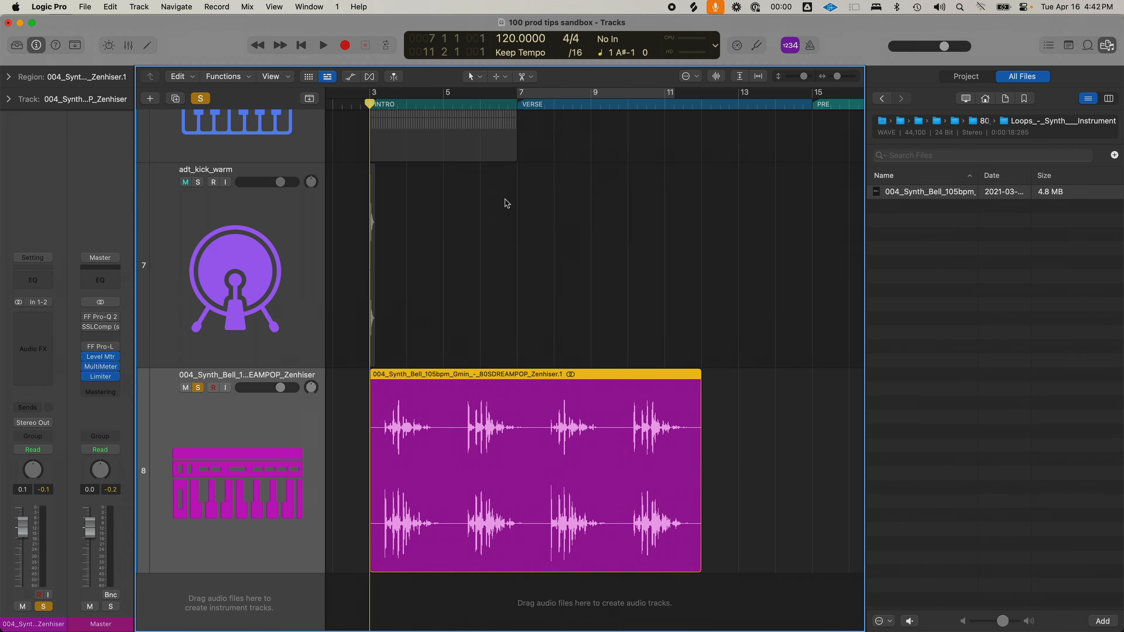
click(356, 472)
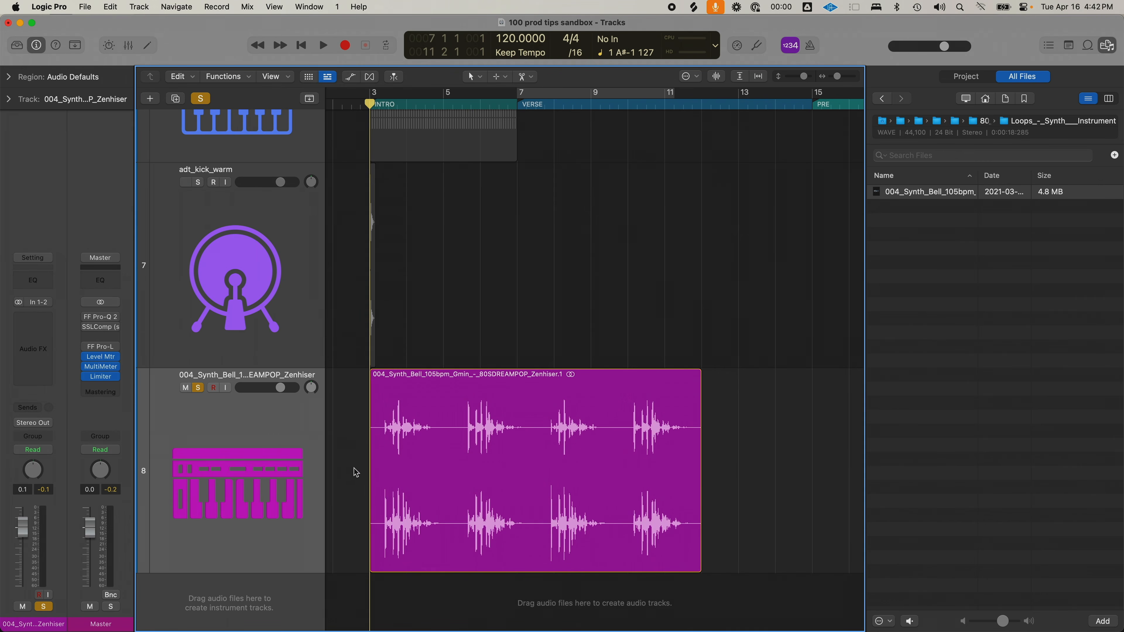
double_click(413, 493)
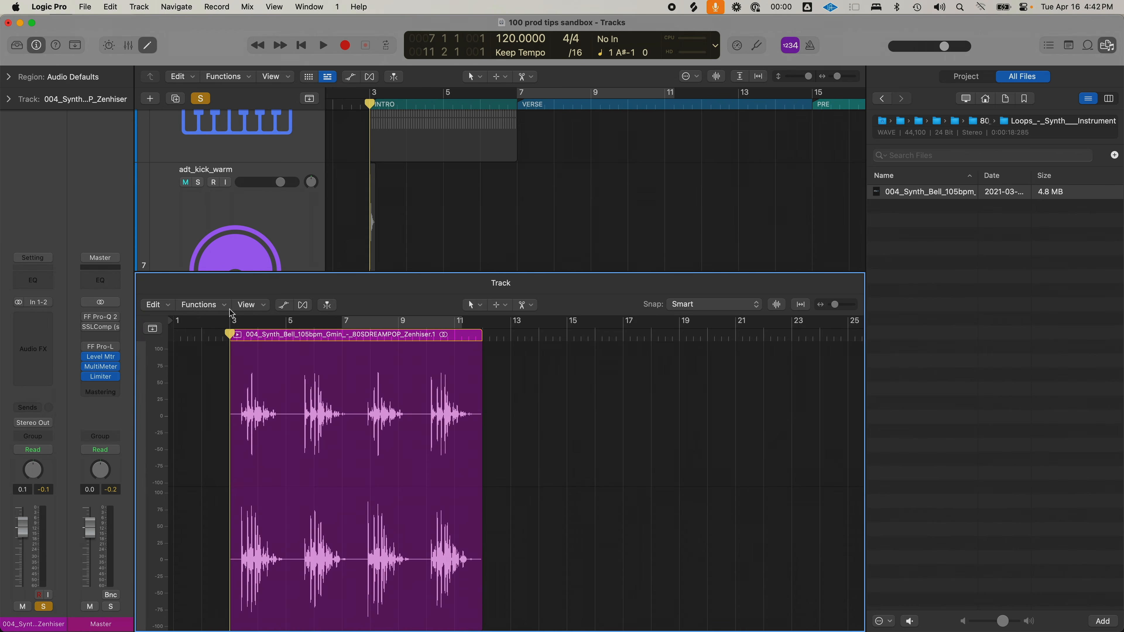
Step: Set the time stretching algorithm to Complex for the synth bell region and close the audio editor
click(151, 306)
mouse_move(266, 555)
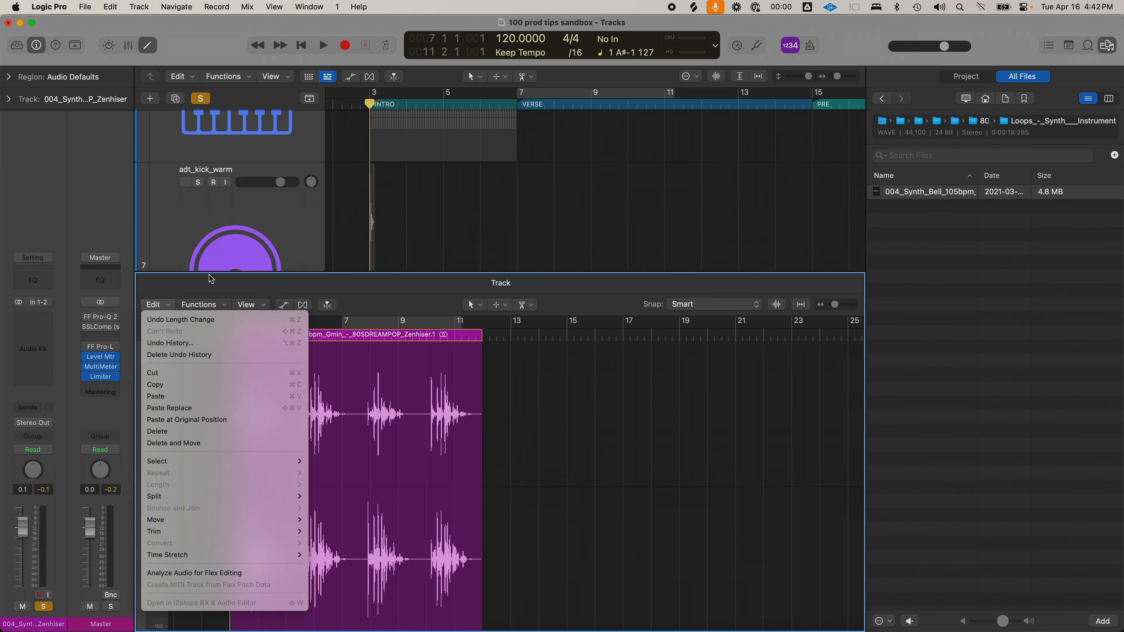
click(225, 296)
click(201, 305)
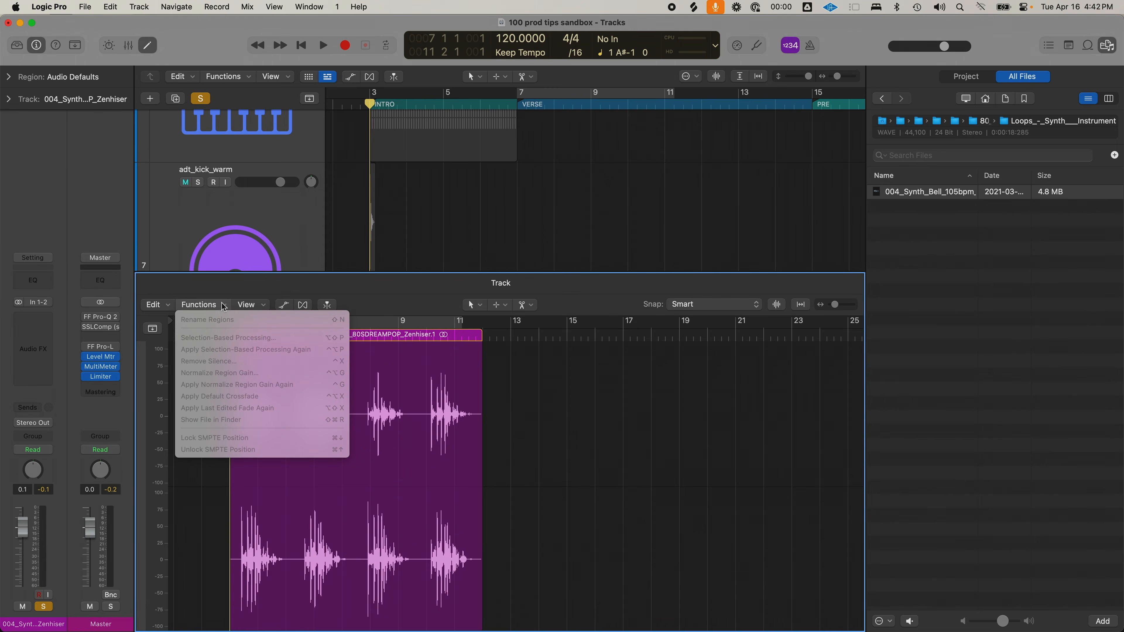
click(155, 305)
mouse_move(217, 557)
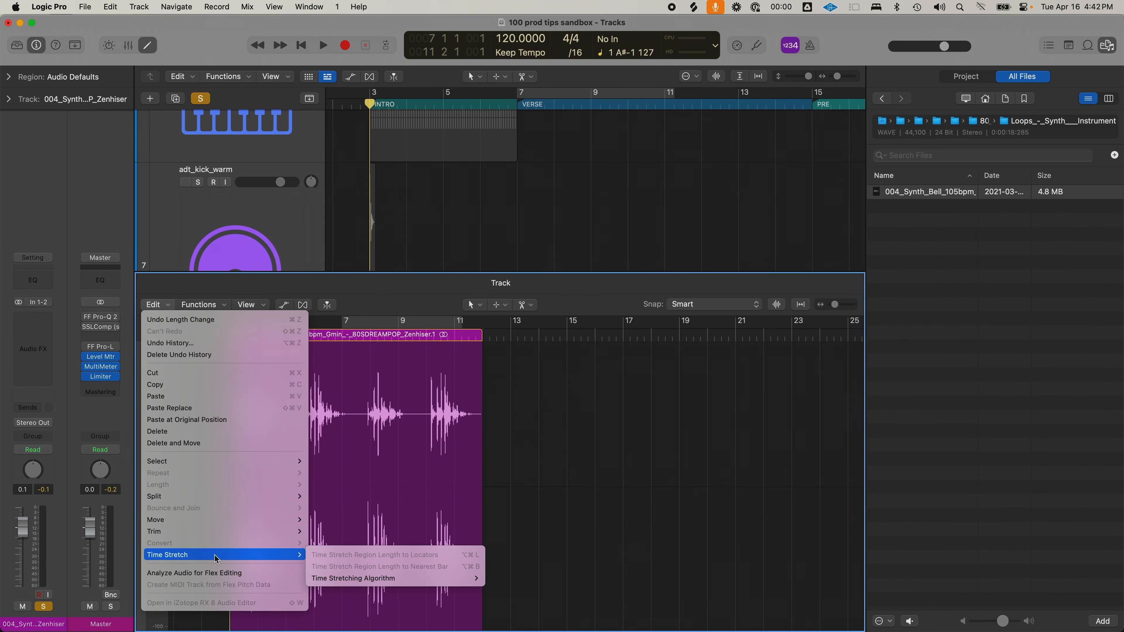
mouse_move(469, 578)
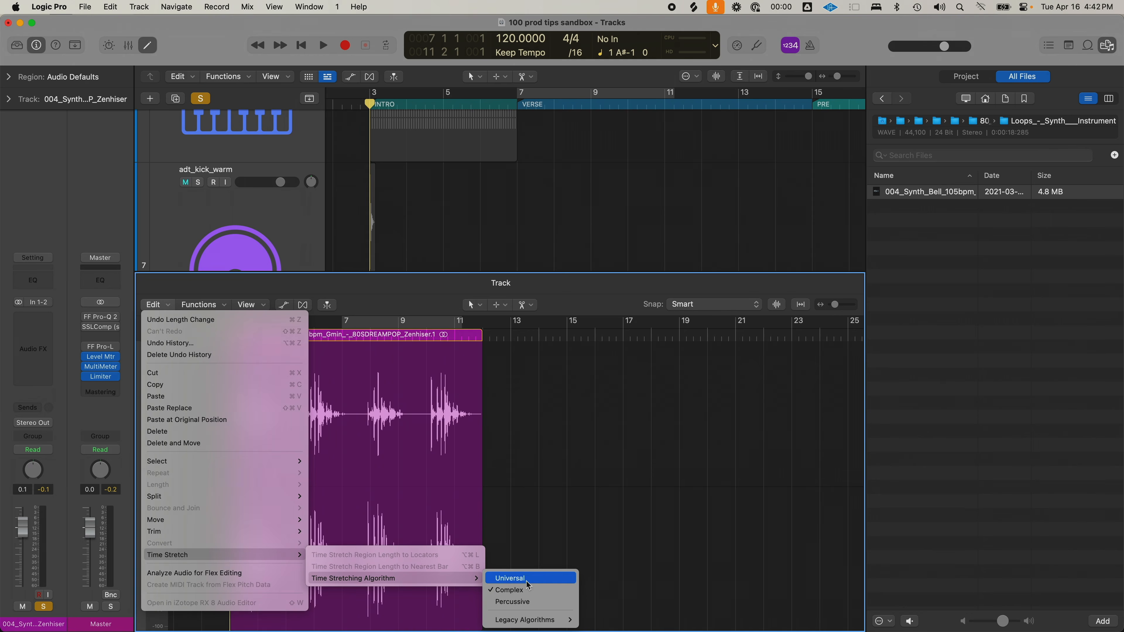
click(524, 589)
key(e)
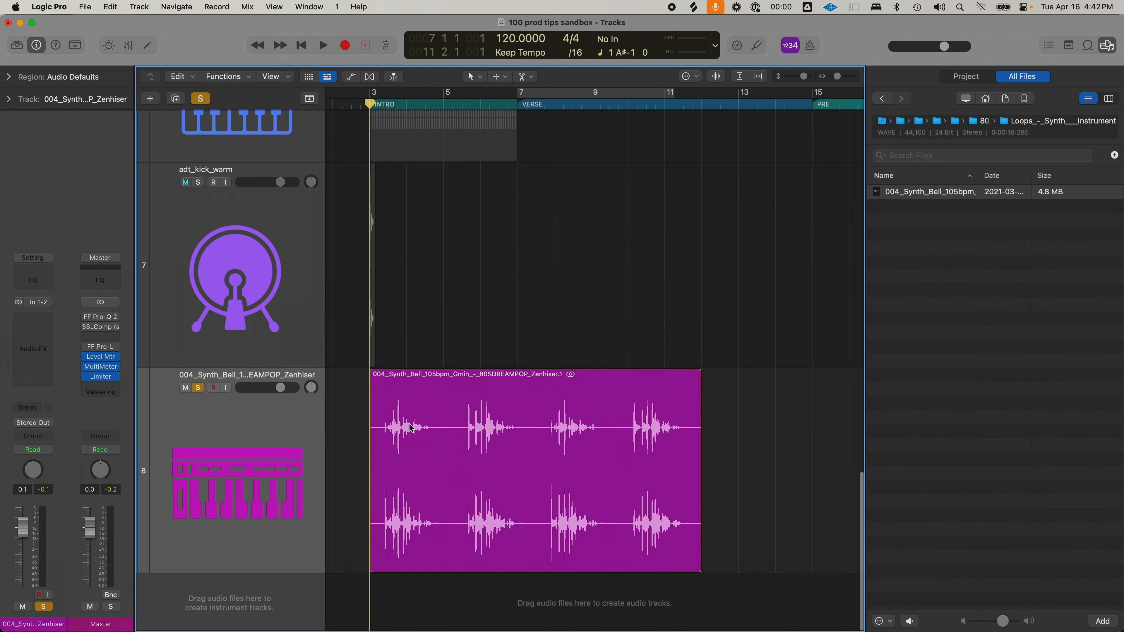
Step: Select the synth bell audio region on track 8 and transpose it by -3 semitones
click(424, 433)
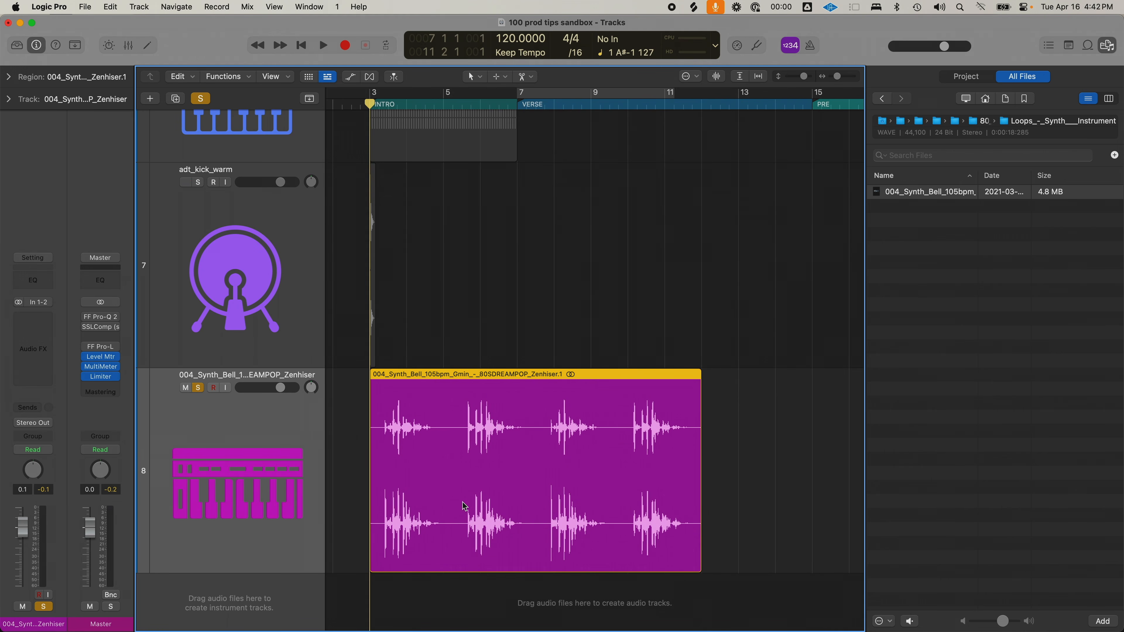
key(z)
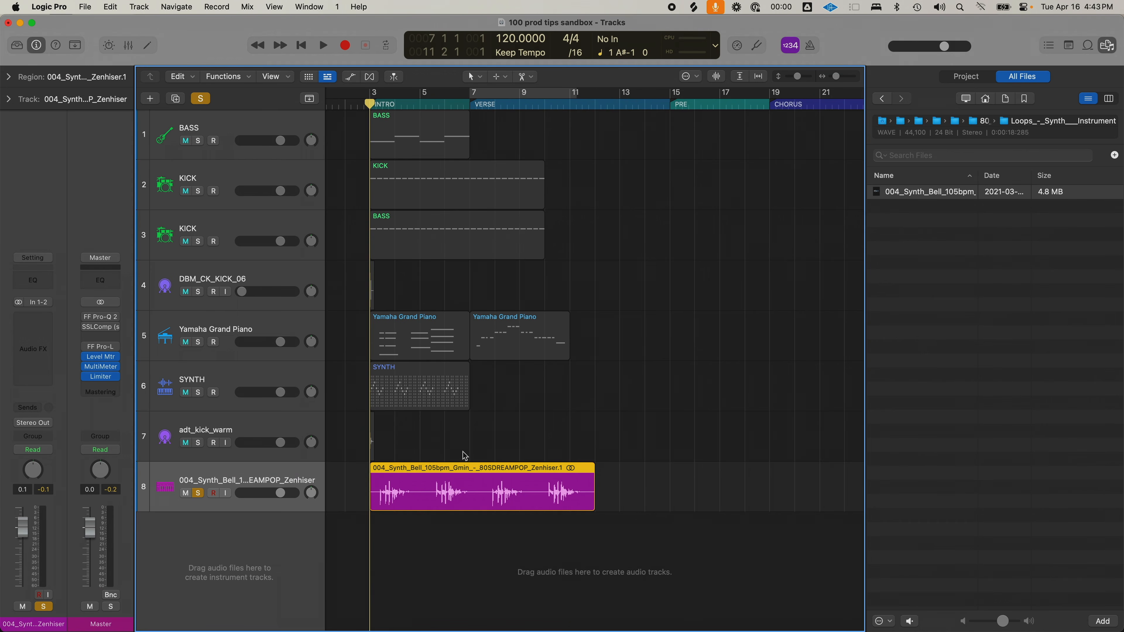
click(452, 530)
click(441, 478)
click(705, 517)
click(511, 502)
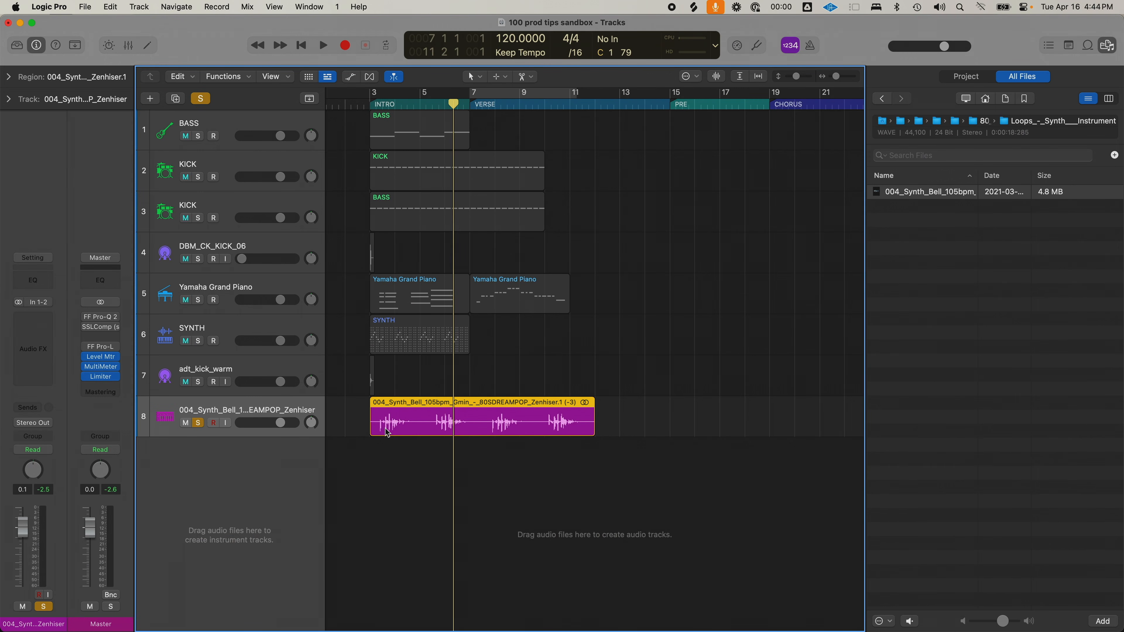
Step: Create a new Quick Sampler track from the synth bell region on track 8
click(391, 455)
click(430, 421)
drag(432, 421, 220, 460)
drag(149, 489, 191, 473)
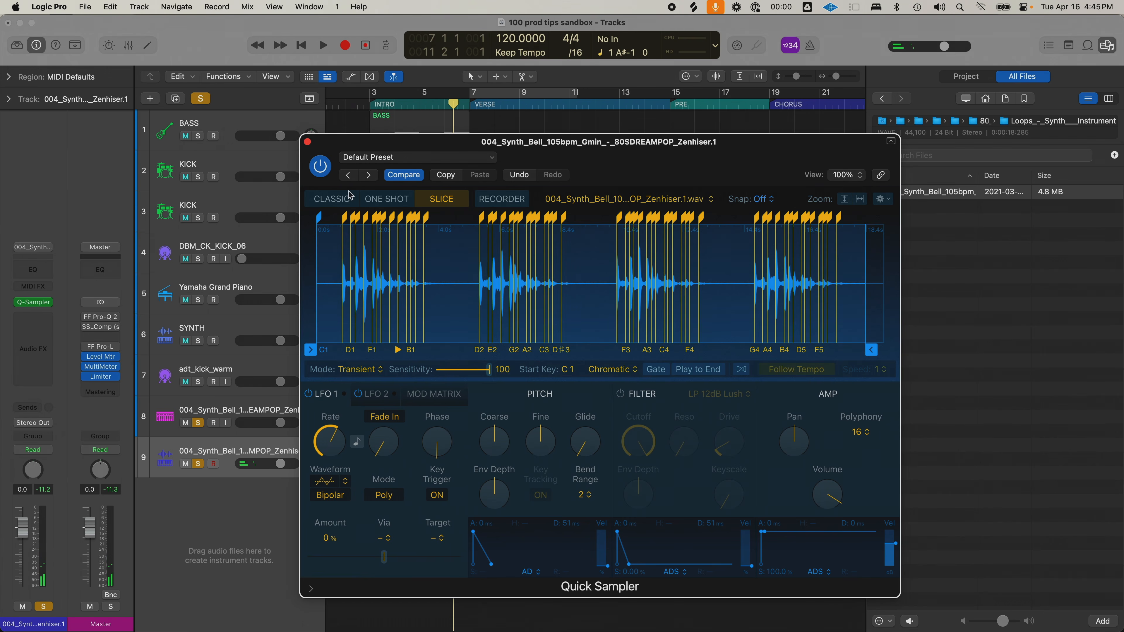
Step: Switch the sampler to Classic mode and trim the sample to start at 0.844 s and end at 1.758 s
click(374, 200)
click(337, 200)
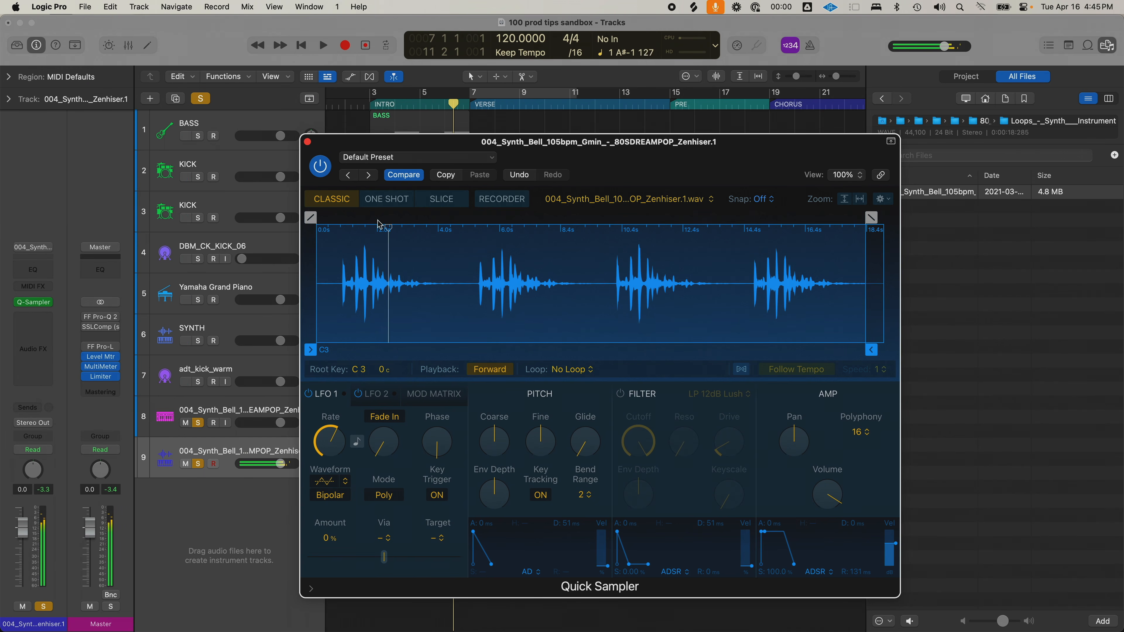
drag(312, 350, 341, 351)
mouse_move(871, 350)
mouse_down()
mouse_move(481, 326)
mouse_move(380, 309)
mouse_up()
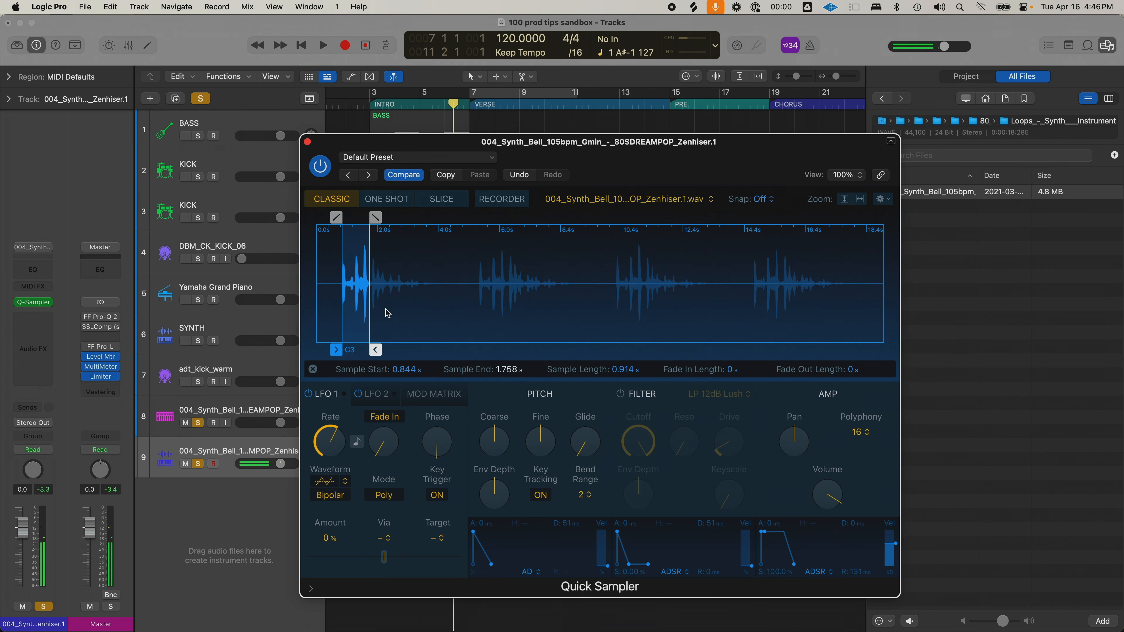
Step: Return the sampler to Slice mode and delete the slice markers at 10.38 s and 10.13 s
click(453, 199)
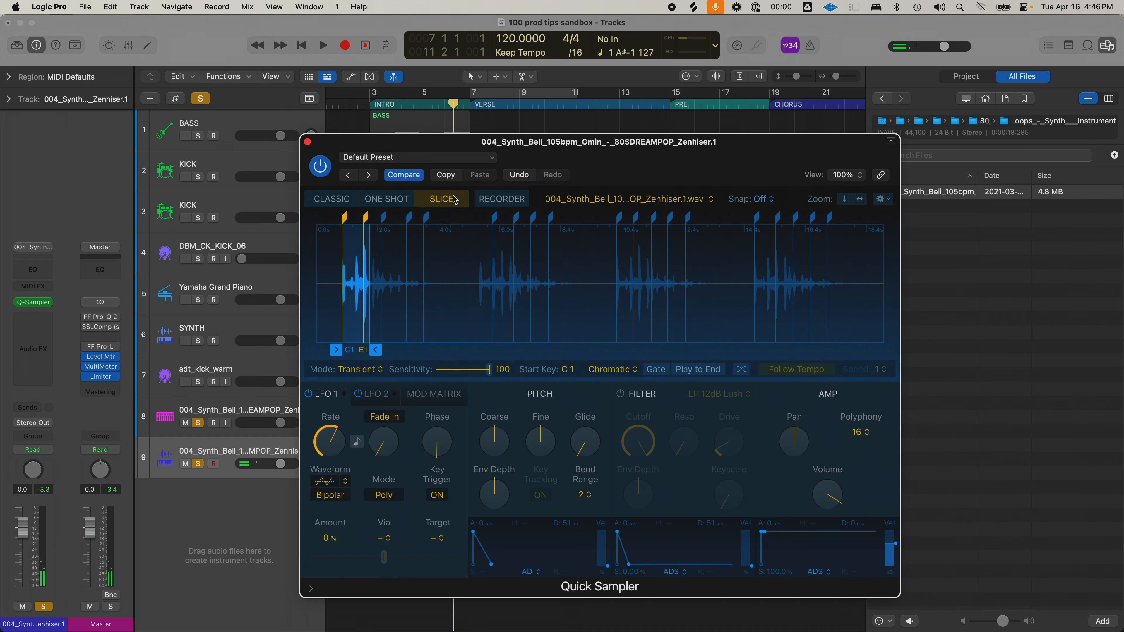
click(607, 326)
click(641, 222)
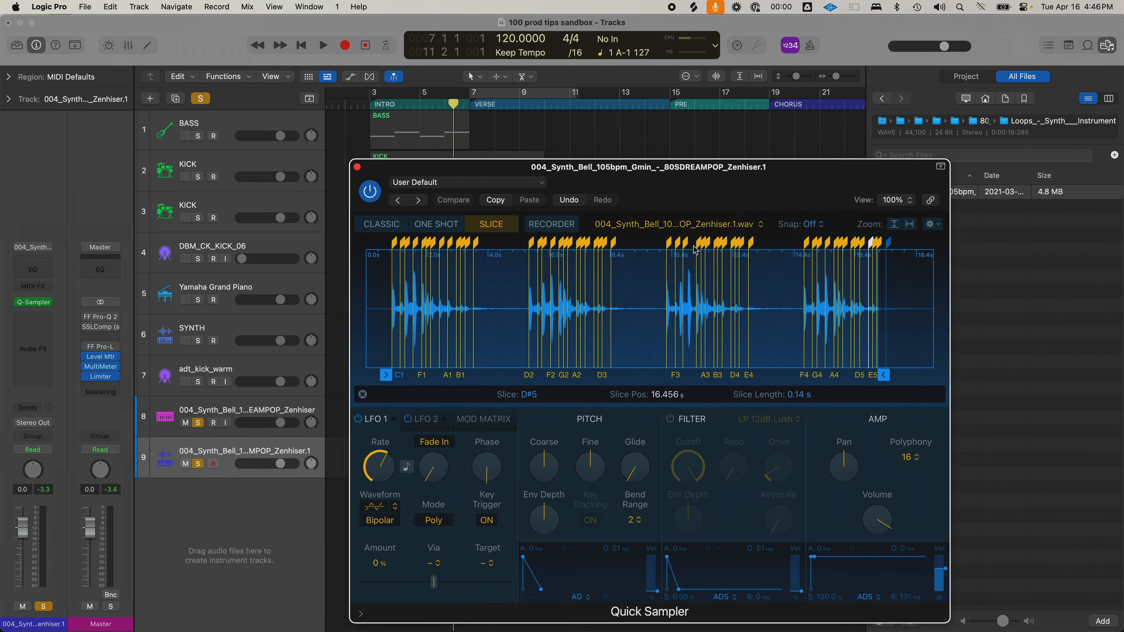
right_click(685, 243)
click(694, 251)
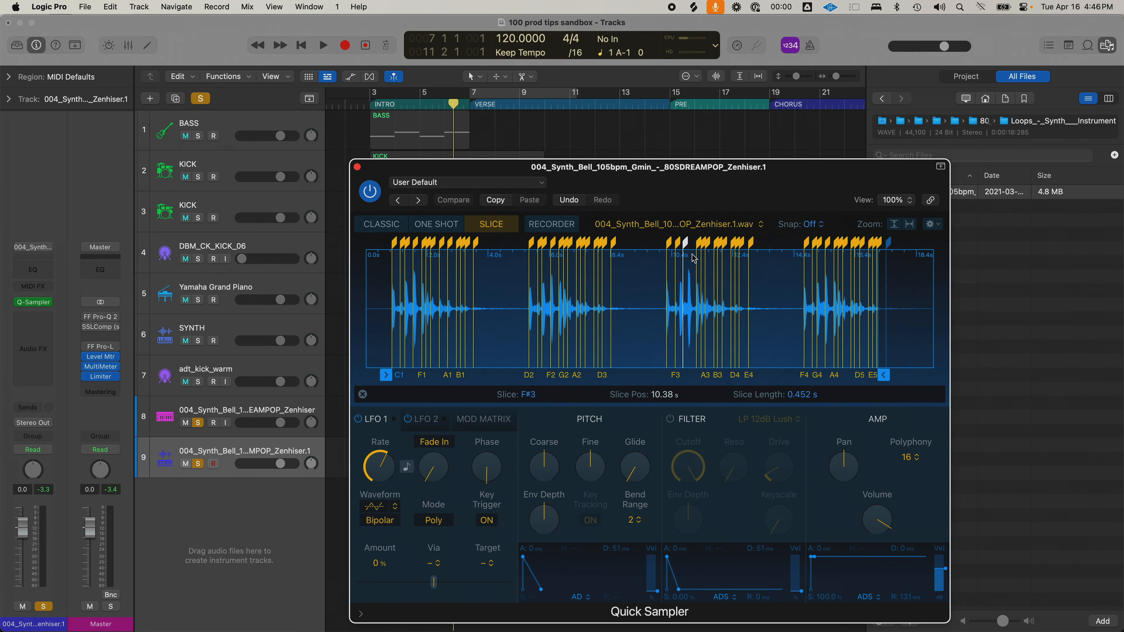
click(675, 243)
right_click(678, 243)
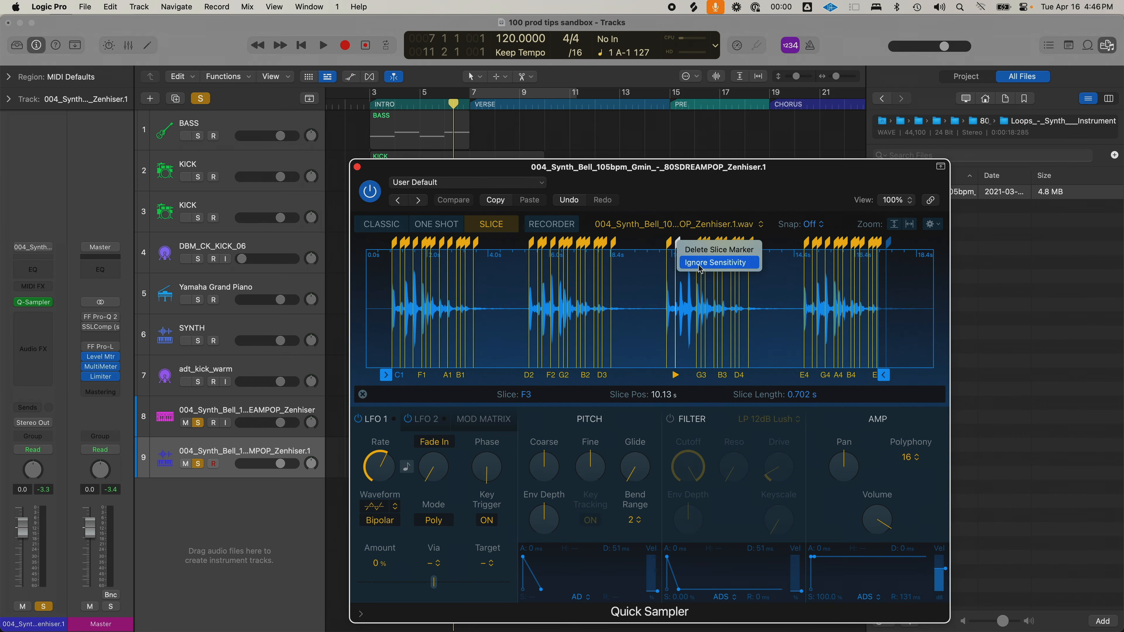
click(702, 250)
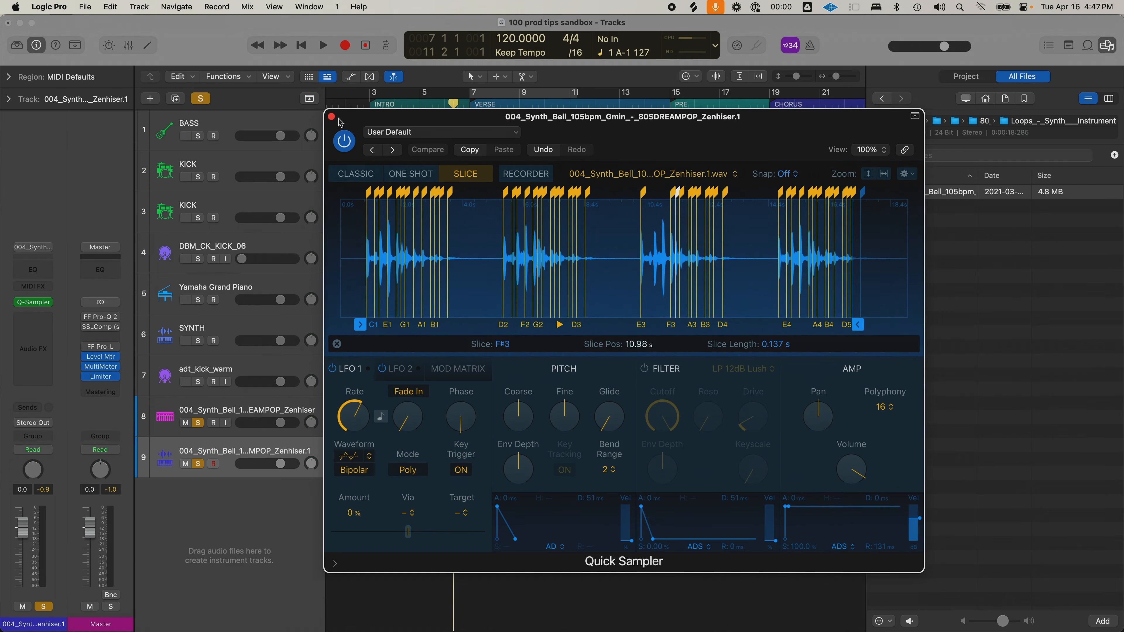
Step: Close Quick Sampler, create an empty MIDI region at bar 3 on track 9, and open it in the Piano Roll
click(332, 118)
key(t)
click(384, 468)
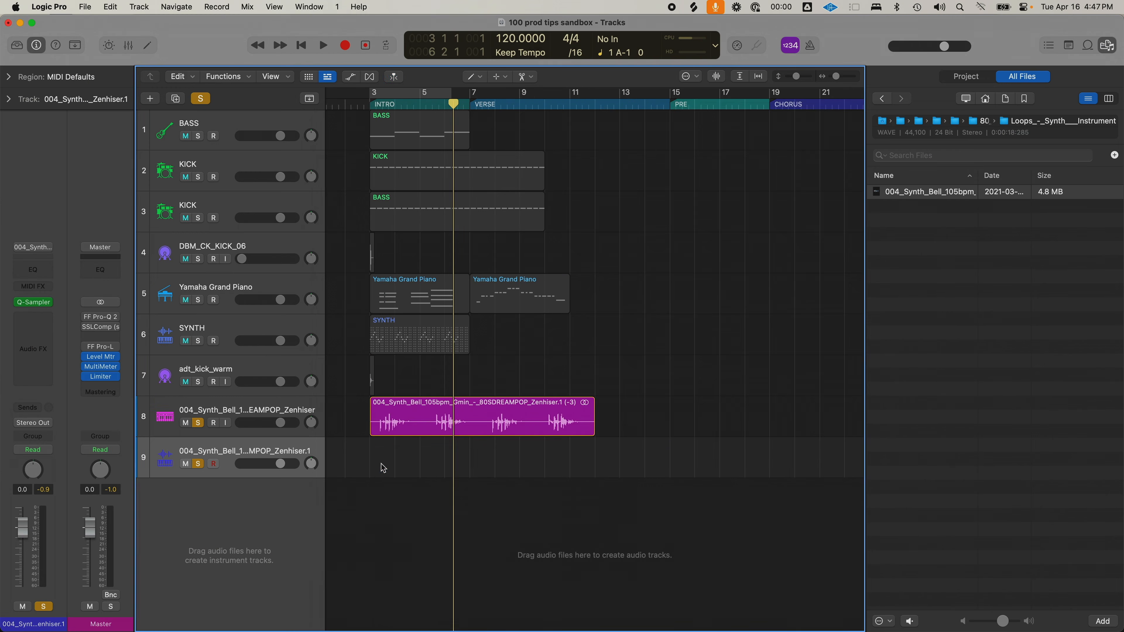
click(384, 466)
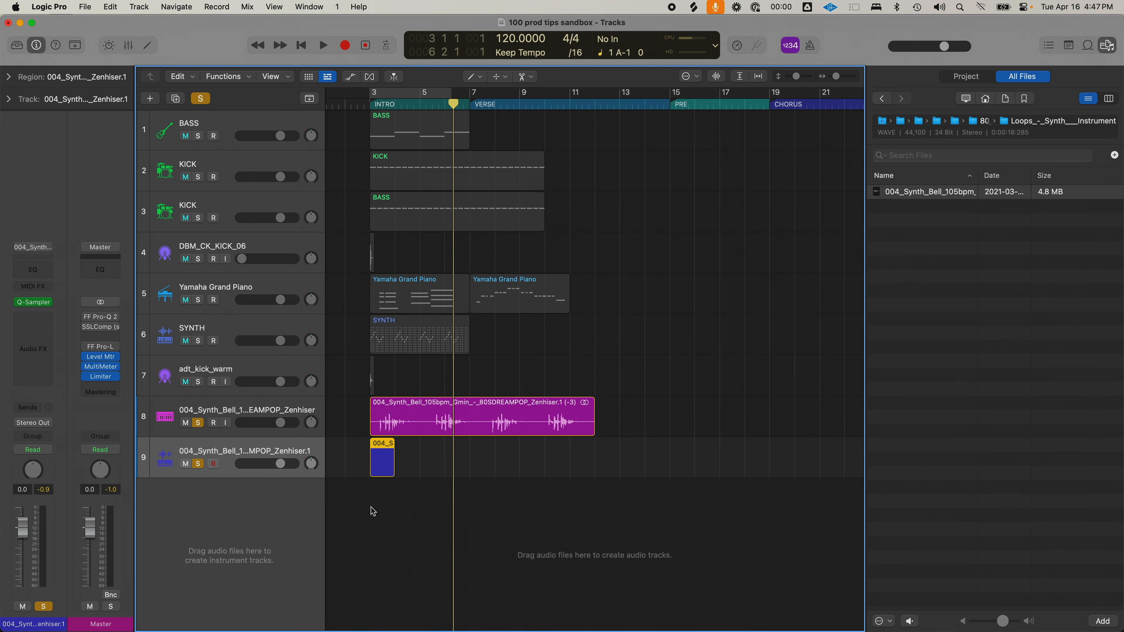
key(e)
key(e)
double_click(374, 469)
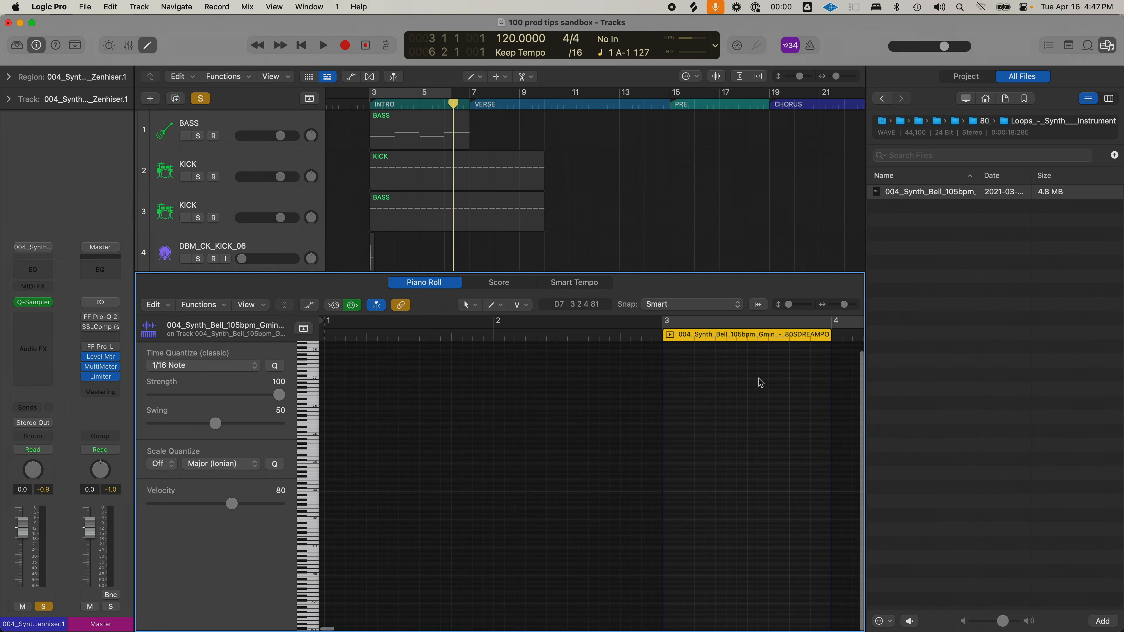
Step: Draw three short ascending notes from G3 to A3 at bar 3, then select them and shift the group forward about one beat
click(669, 479)
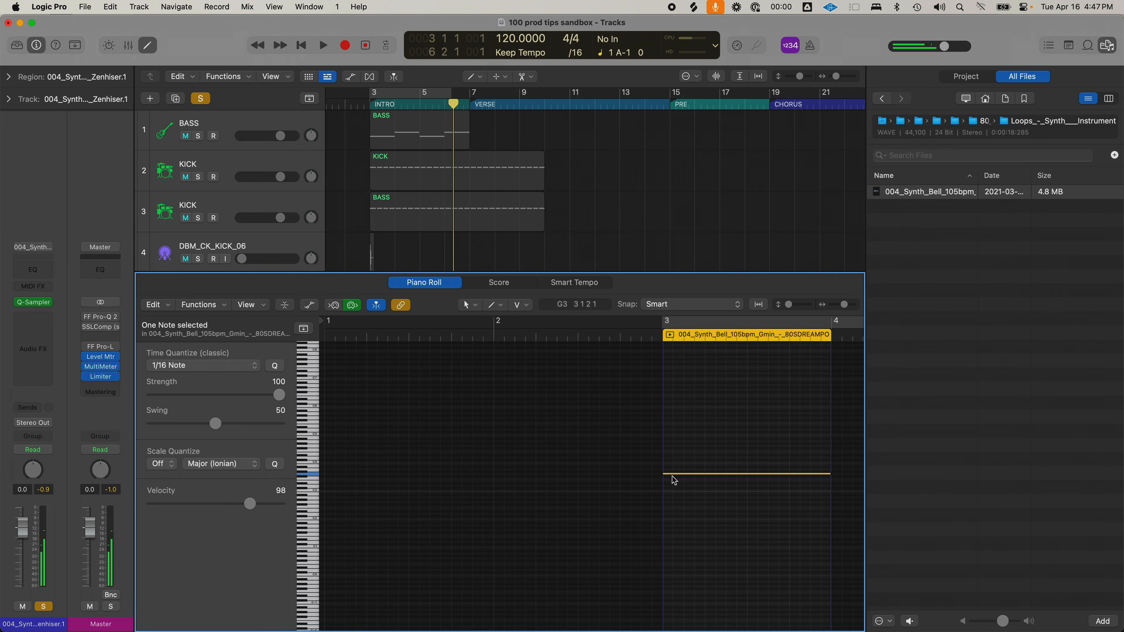
key(super+Down)
drag(829, 460, 678, 456)
click(688, 446)
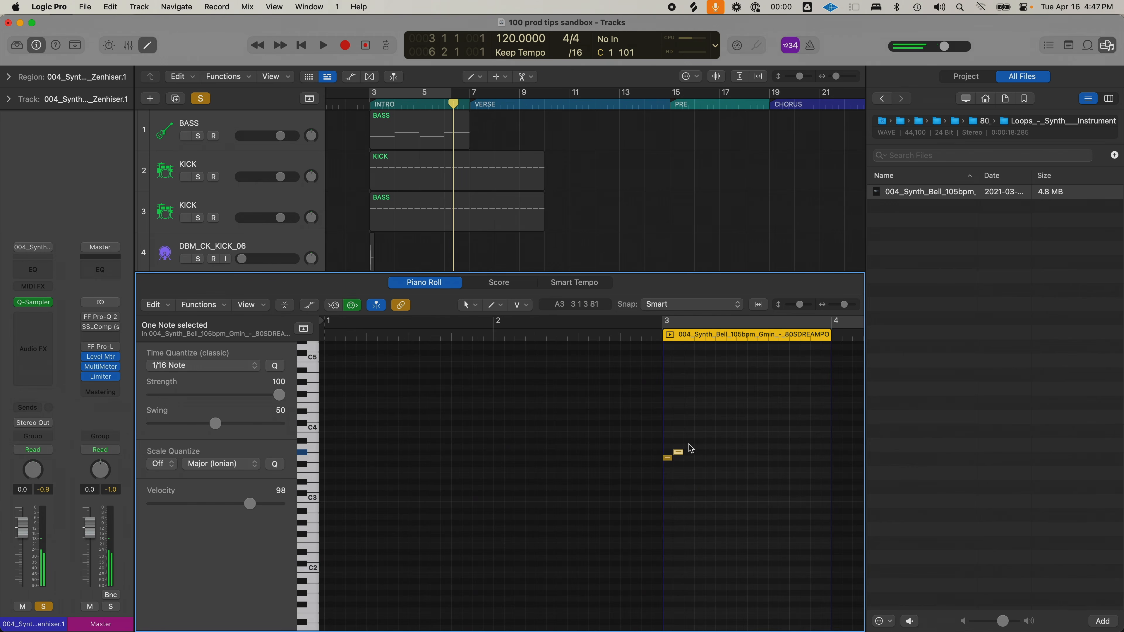
drag(710, 495, 647, 407)
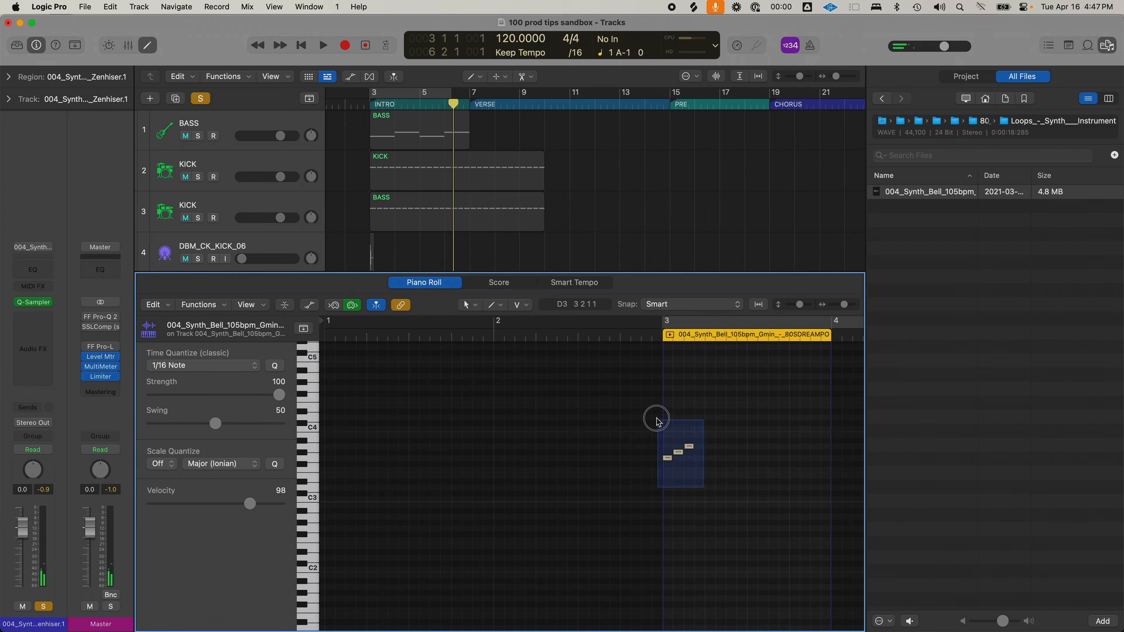
drag(673, 458, 716, 458)
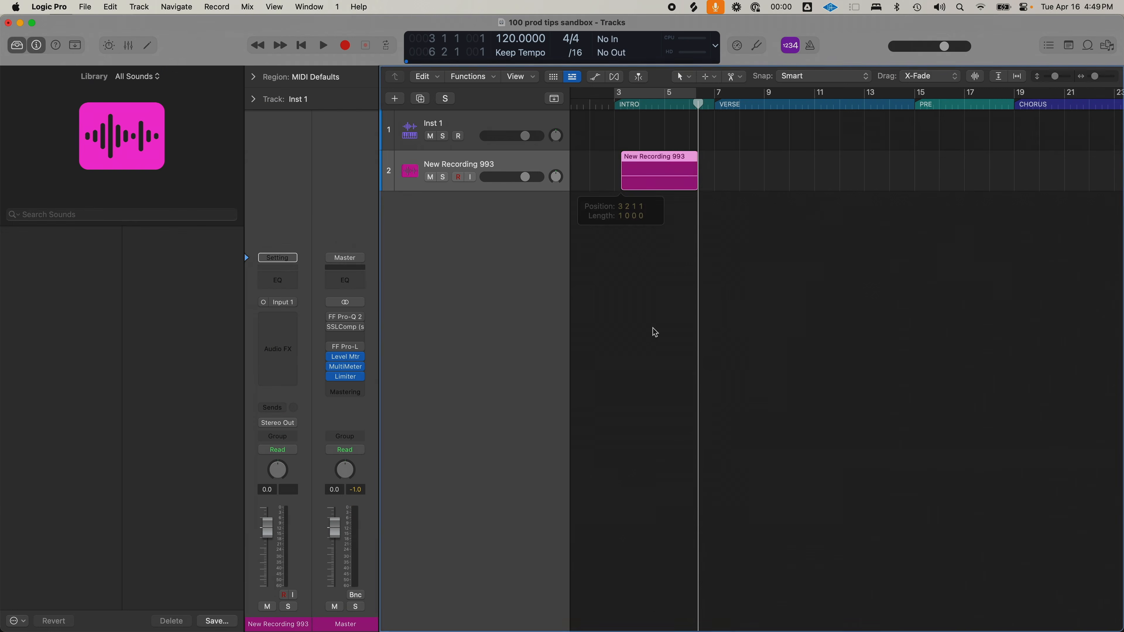
Step: Play back the New Recording 993 region in the intro and hide the Library
click(612, 102)
click(630, 100)
click(629, 100)
key(space)
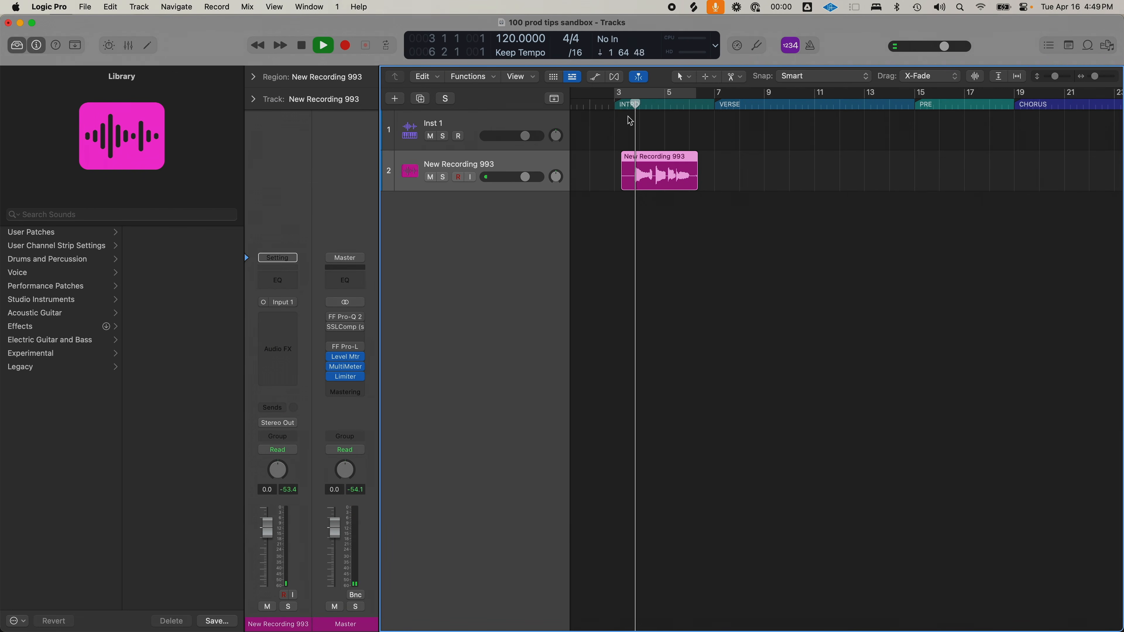
key(cmd+Right)
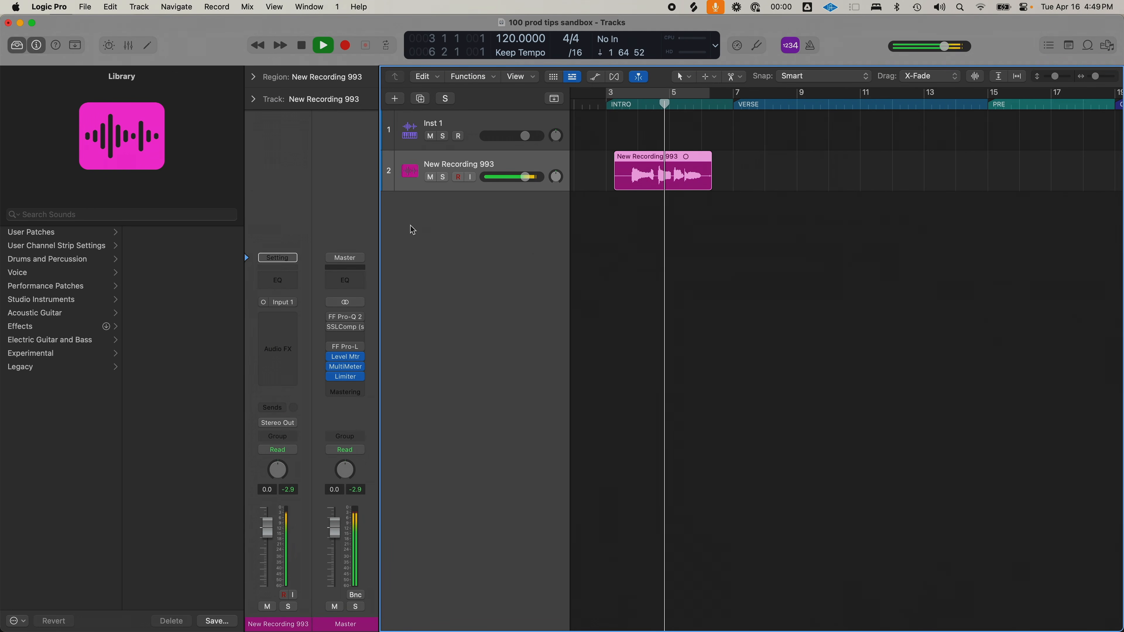
key(y)
scroll(421, 266, left, 2)
key(space)
drag(416, 175, 301, 215)
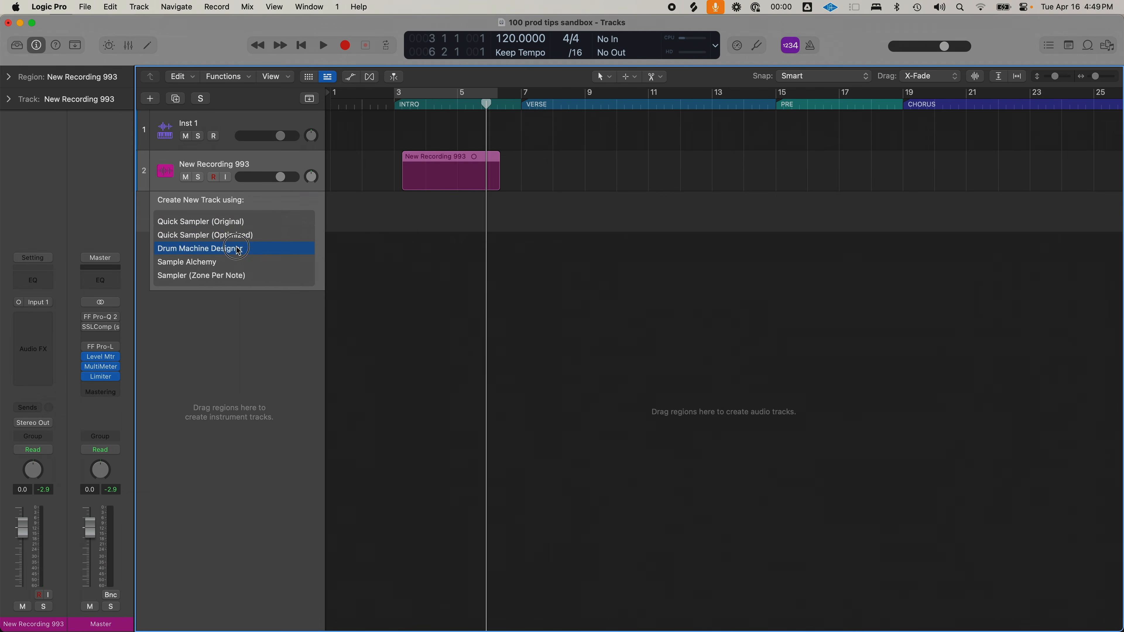
key(Escape)
key(alt+period)
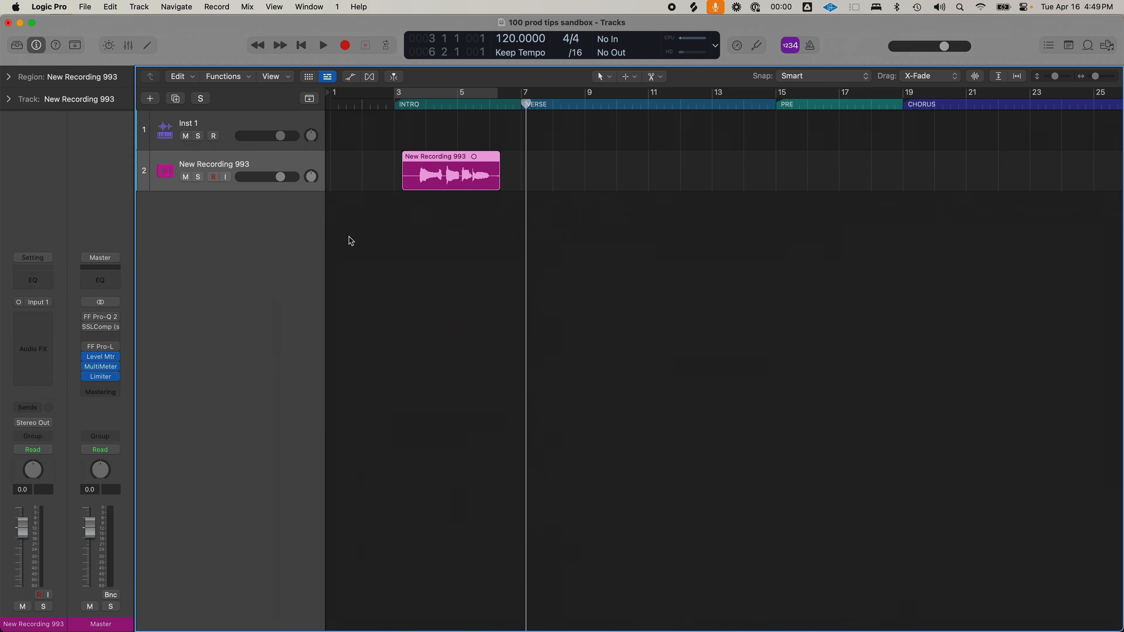
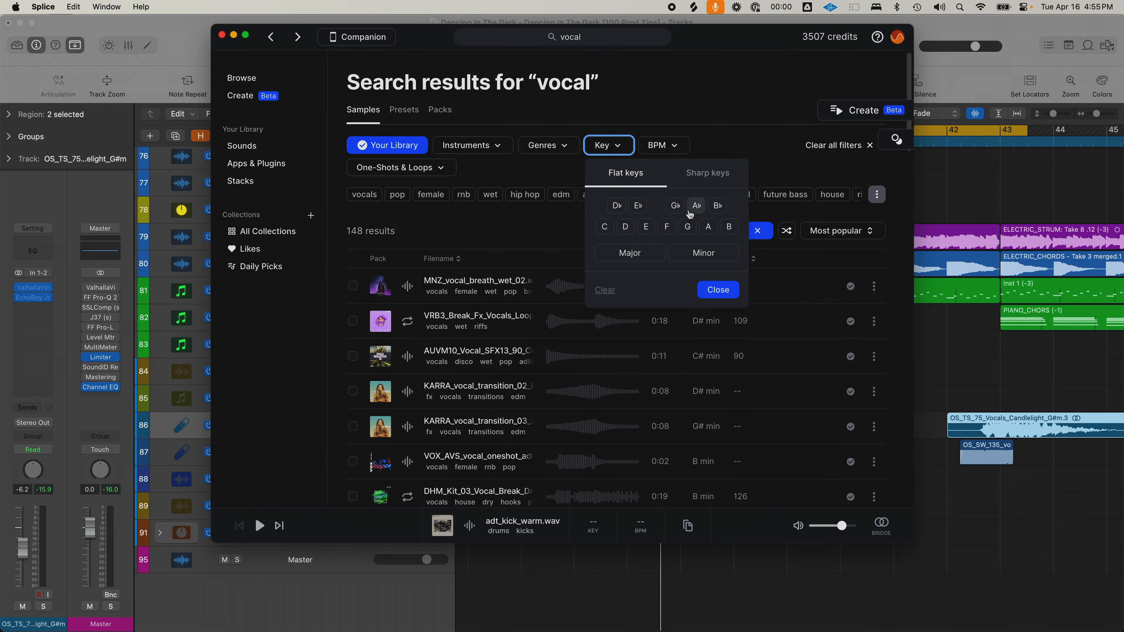
Step: Filter the vocal samples by the key A♭ minor and the female tag
click(691, 212)
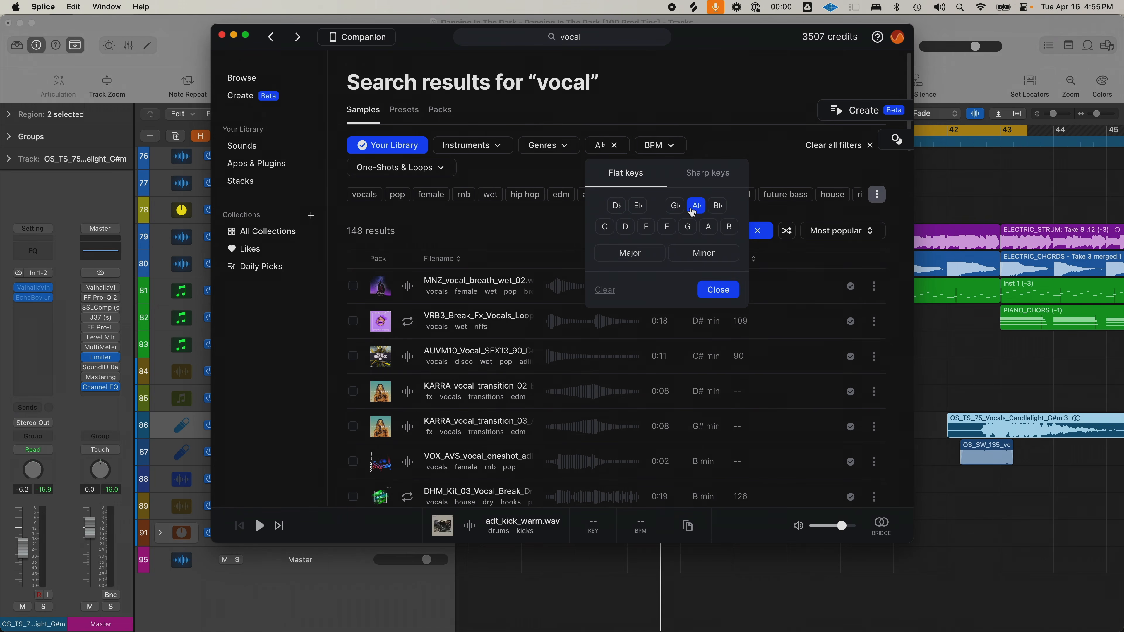
click(703, 253)
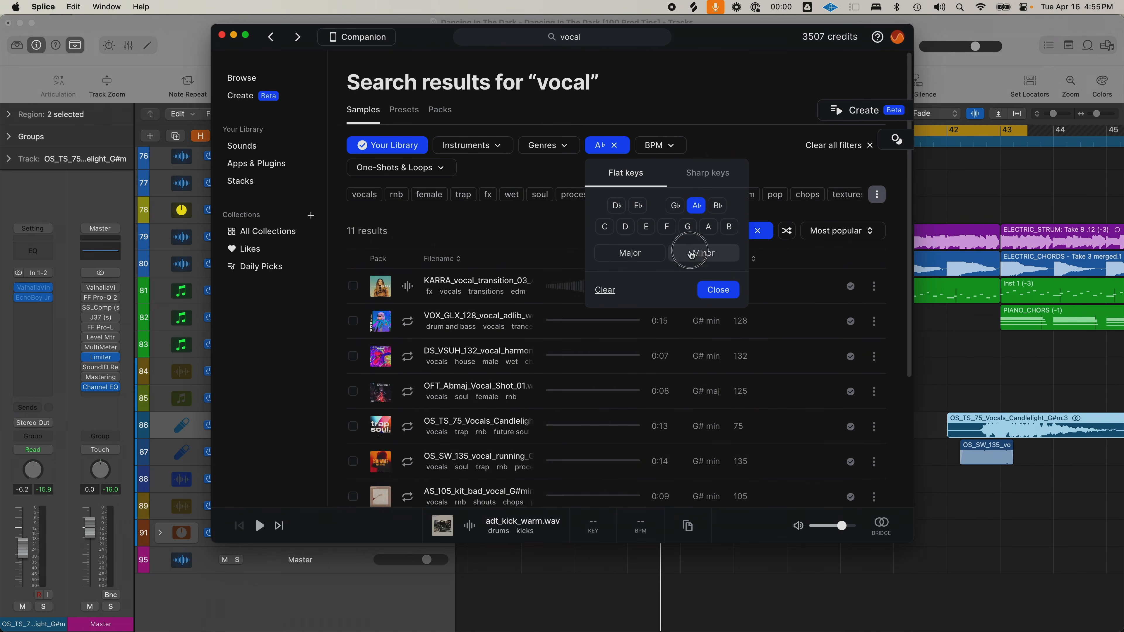
click(715, 293)
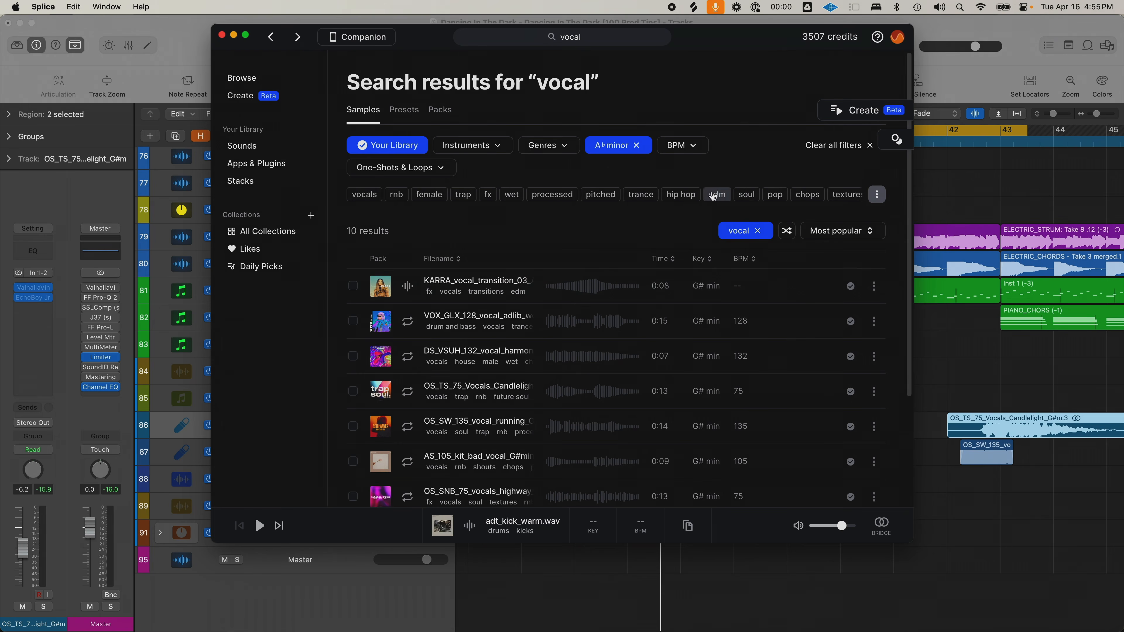
click(429, 195)
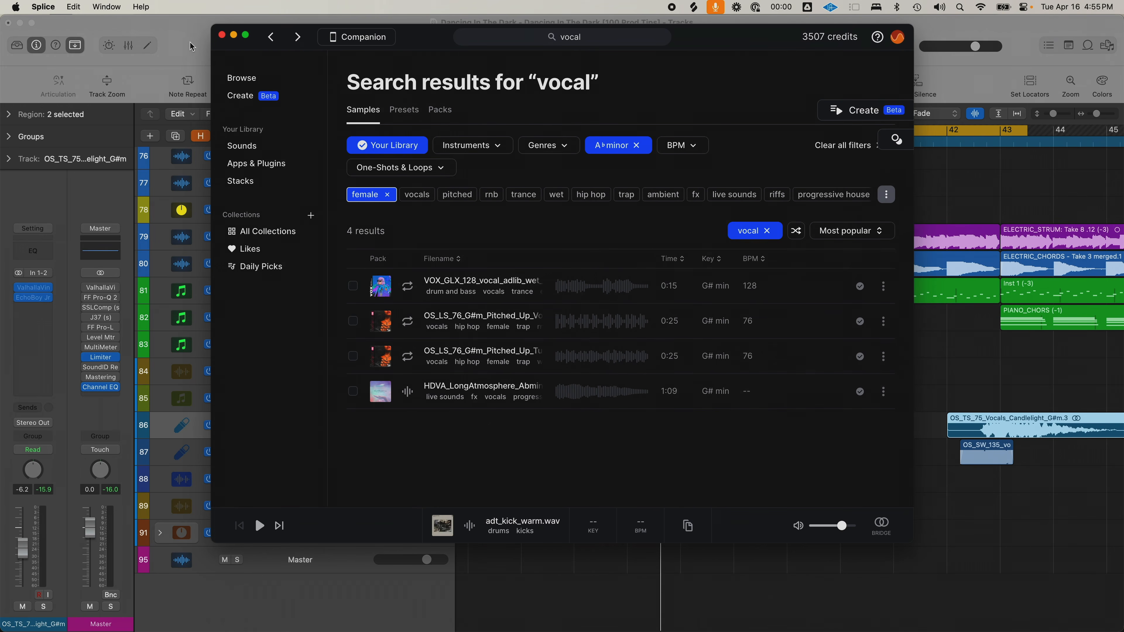
Step: Extend the vocal search beyond the owned library, check the Logic Pro arrangement, and return to Splice
click(388, 146)
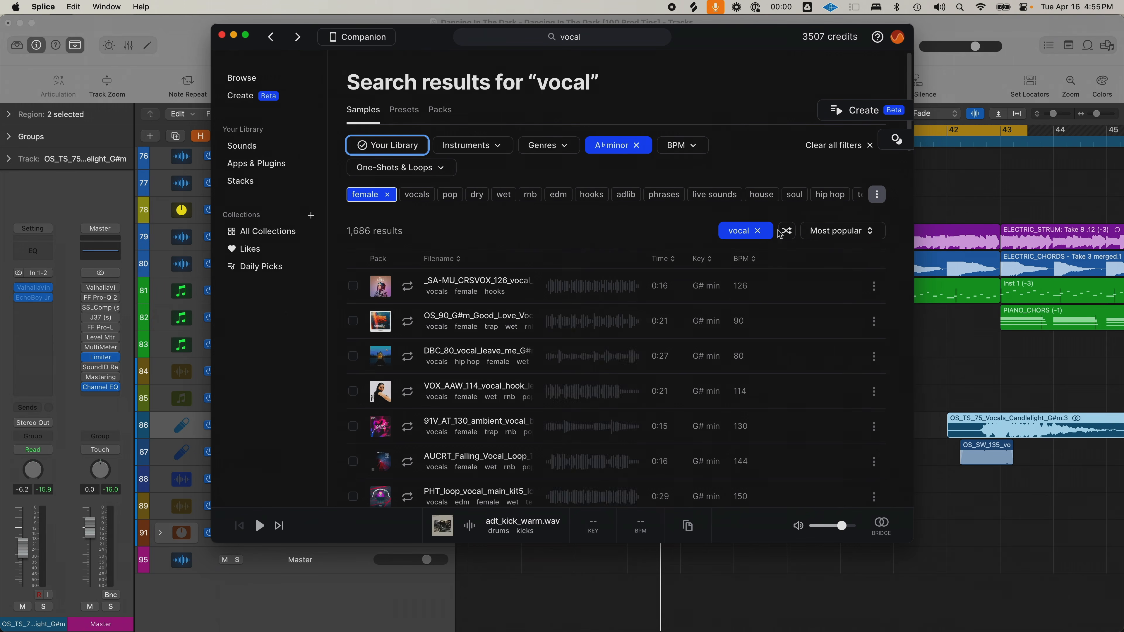
click(950, 337)
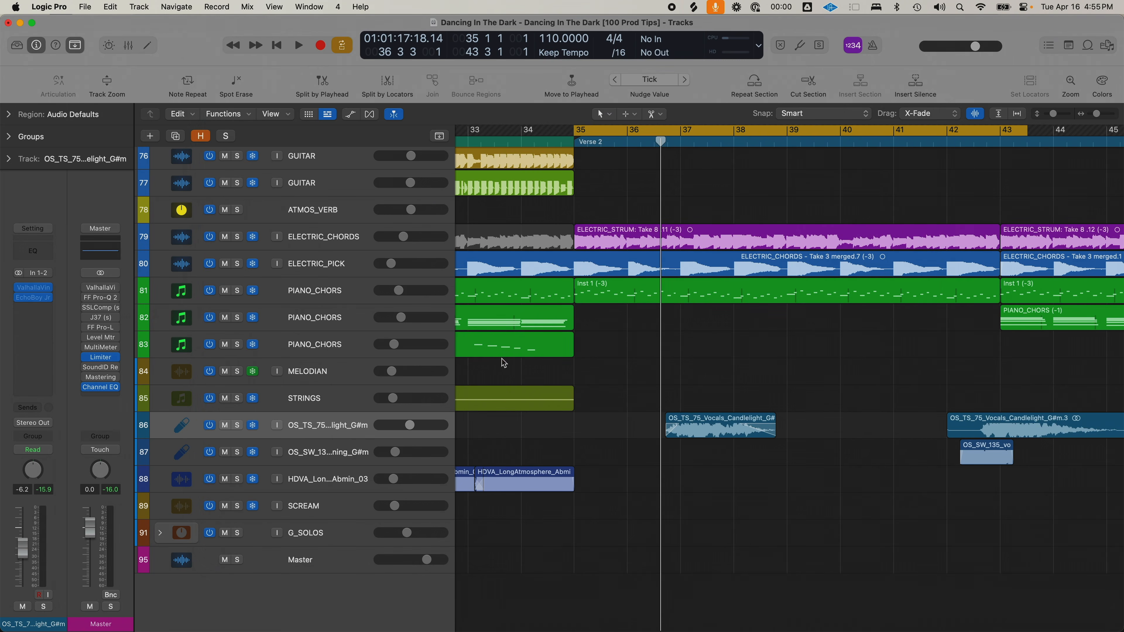
key(super+Tab)
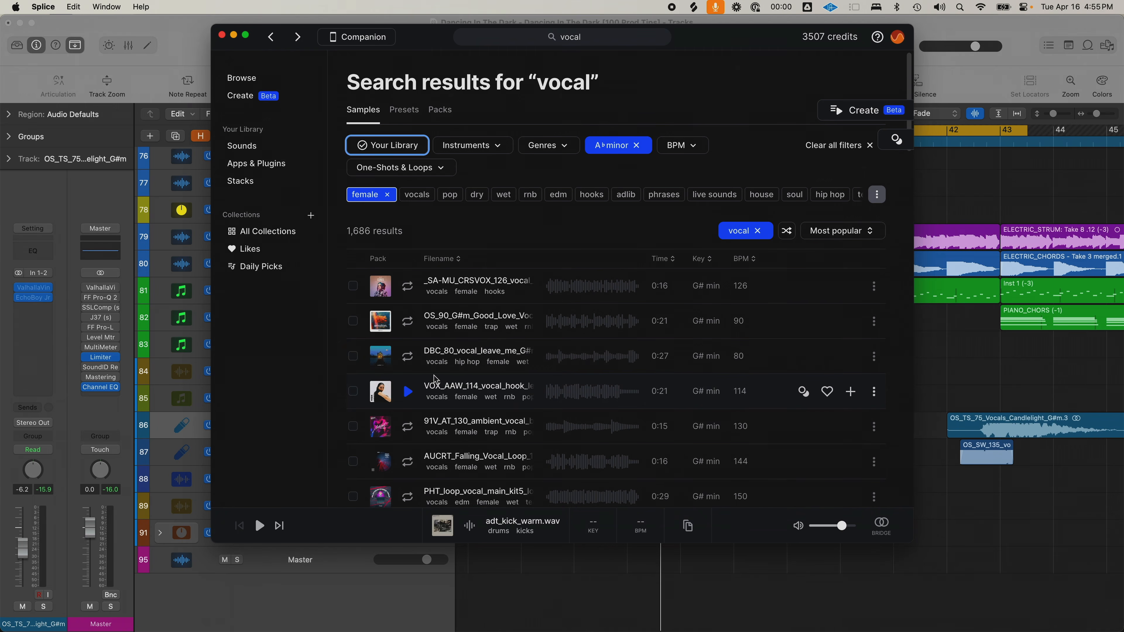
Step: Switch to Logic Pro, solo the OS_TS_75 vocal track and turn off cycle mode
scroll(436, 380, down, 5)
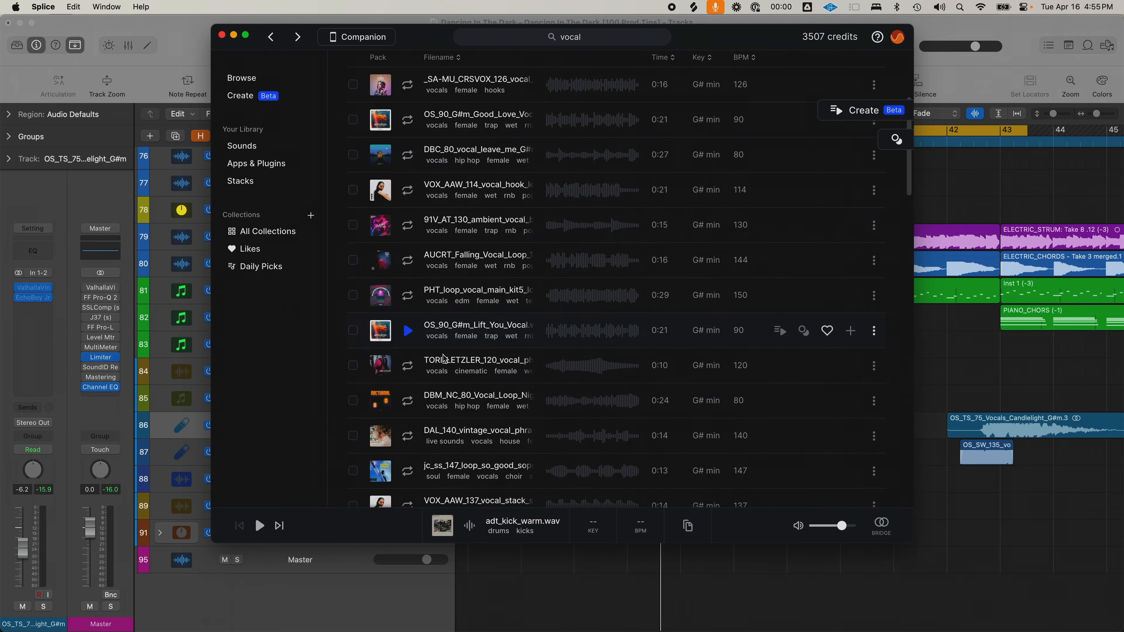
click(544, 575)
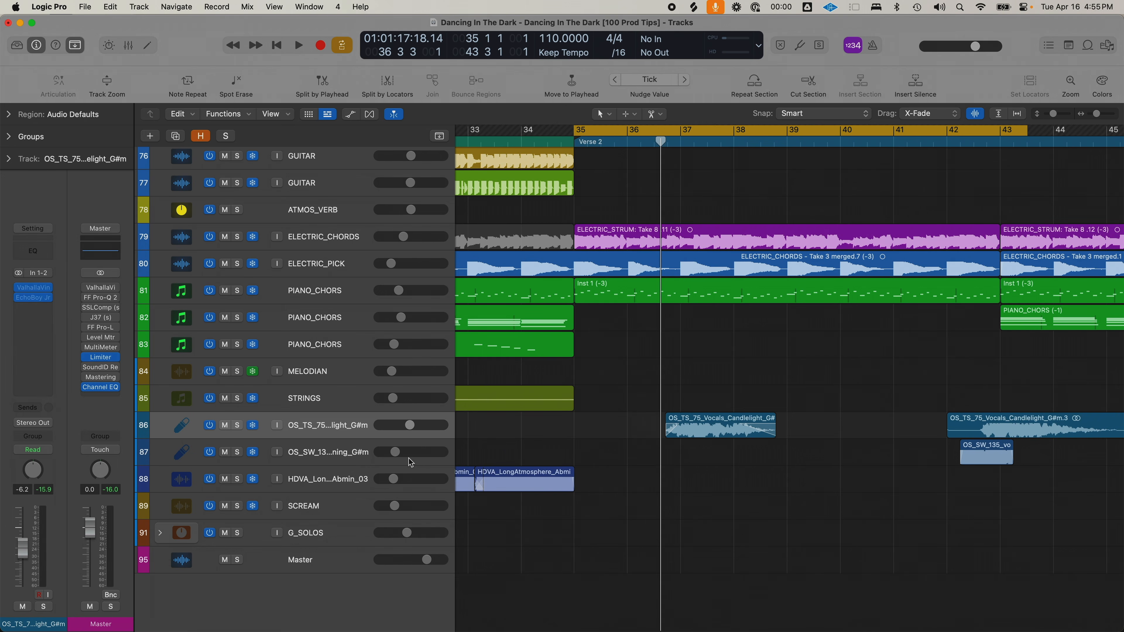
key(s)
key(c)
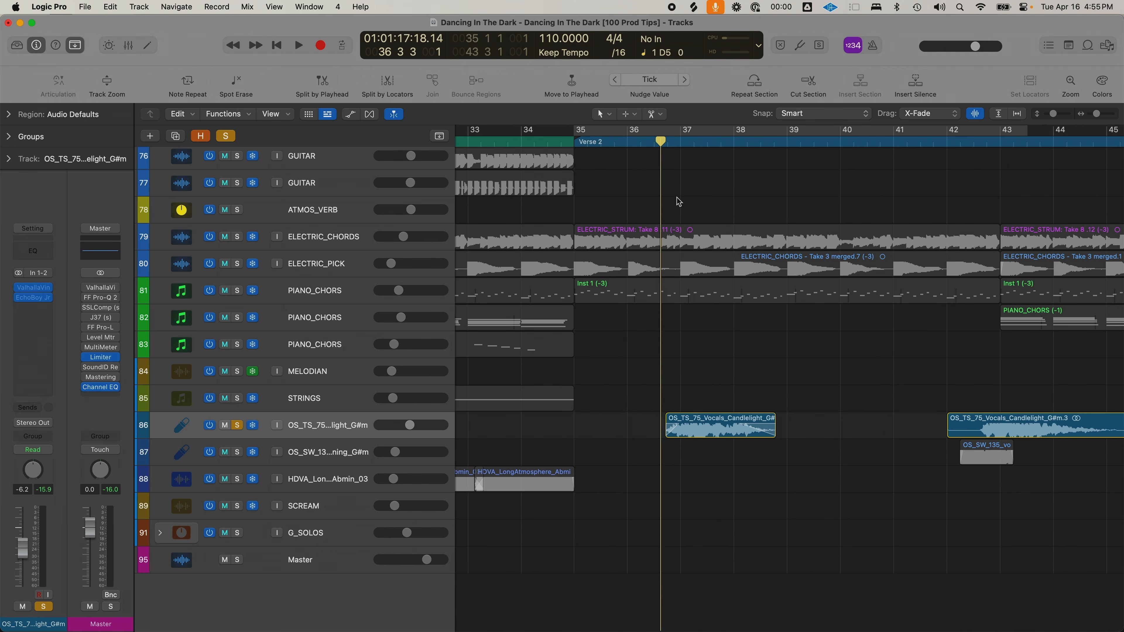
Step: Play back the soloed vocal region near bar 37 and raise its track's volume to -1.0 dB
key(z)
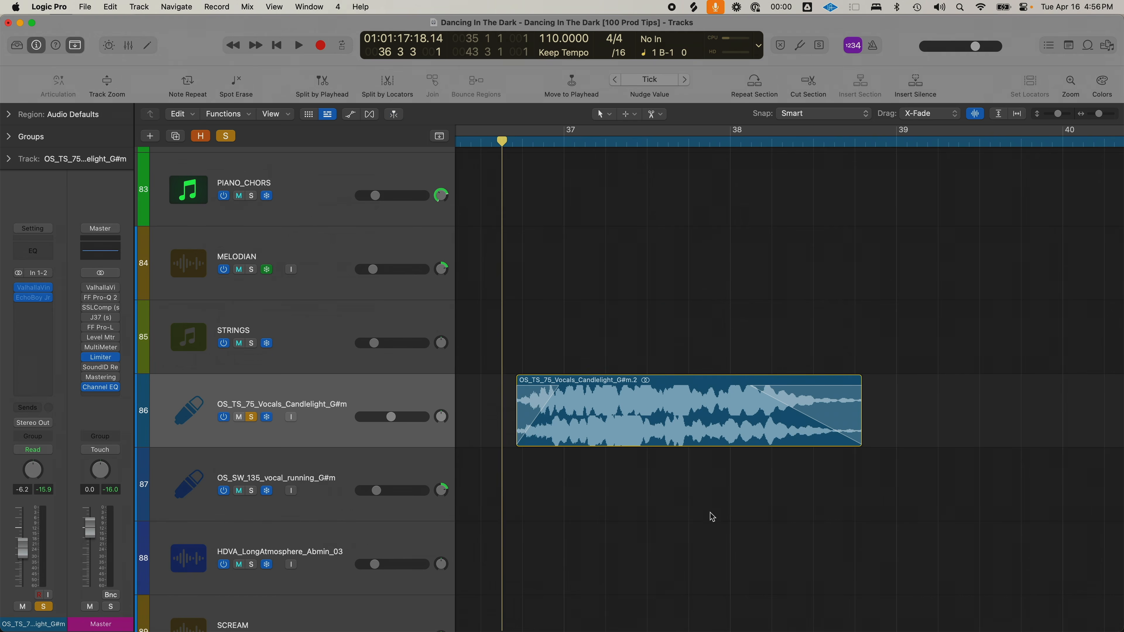
key(space)
drag(395, 419, 425, 423)
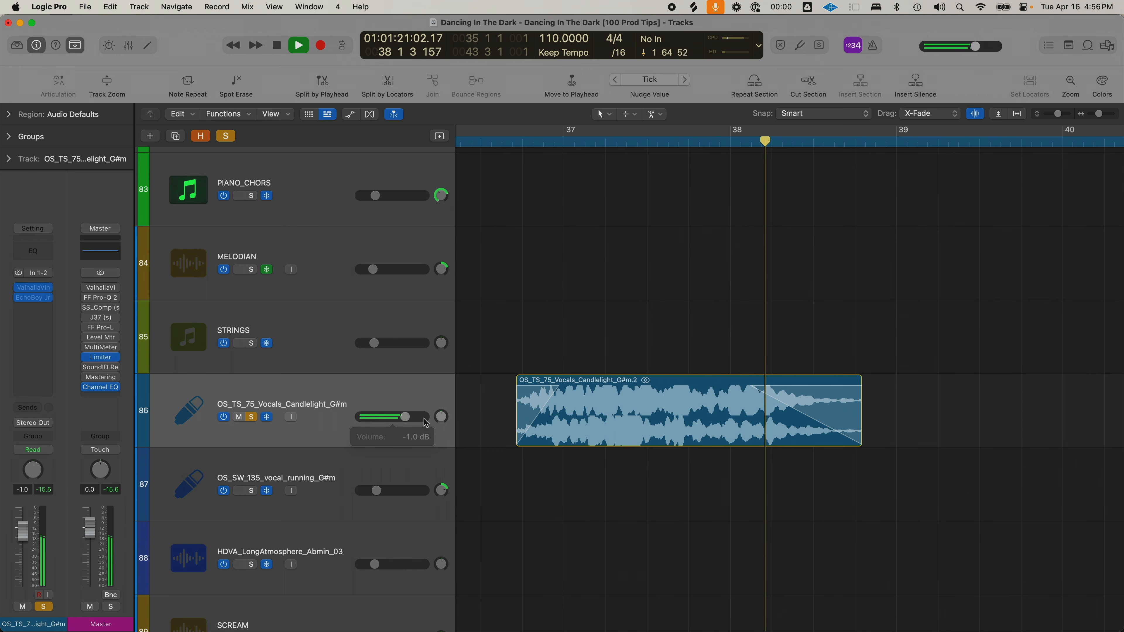
key(space)
ctrl+alt+click(487, 423)
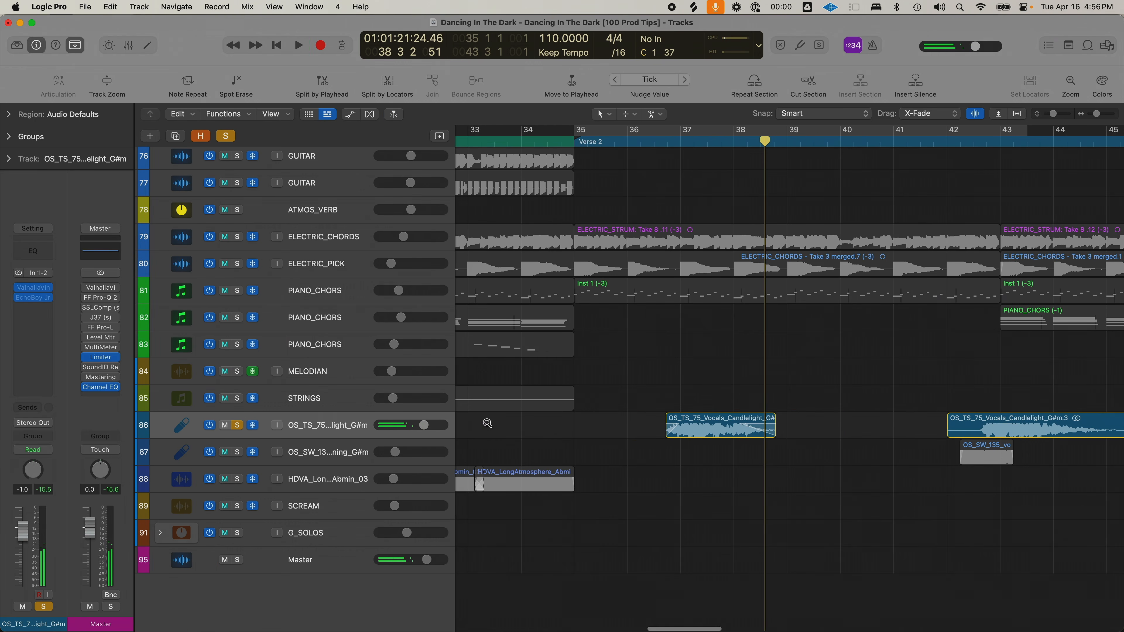
Step: Solo the tracks from ATMOS_VERB down to the third PIANO_CHORS along with the vocal, and play Verse 2 from bar 35
click(576, 140)
drag(237, 209, 247, 332)
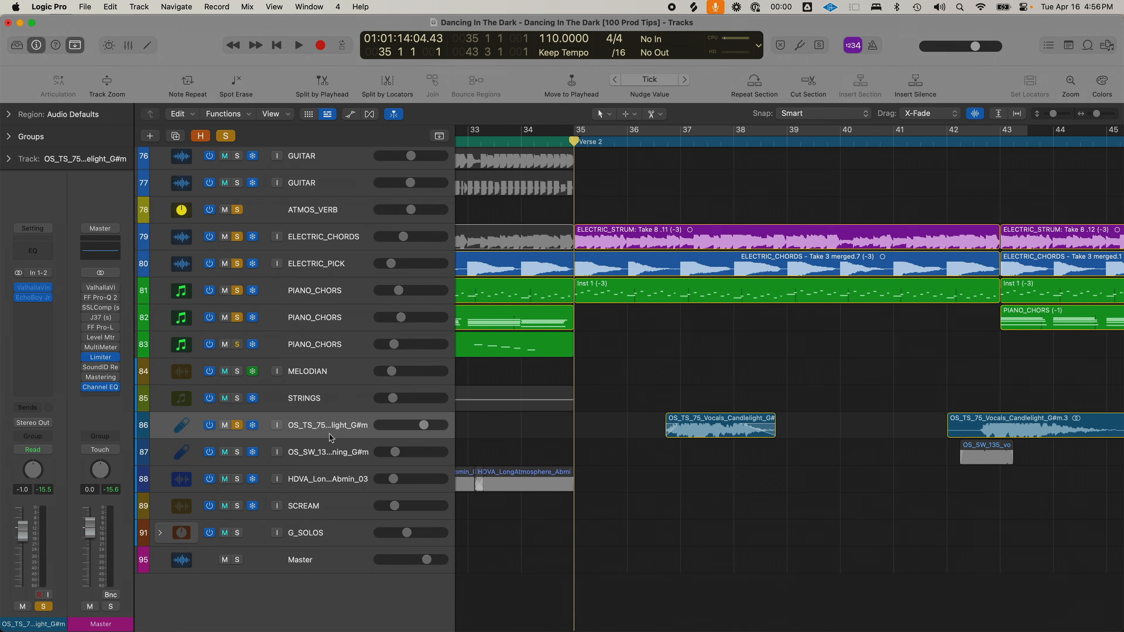
key(space)
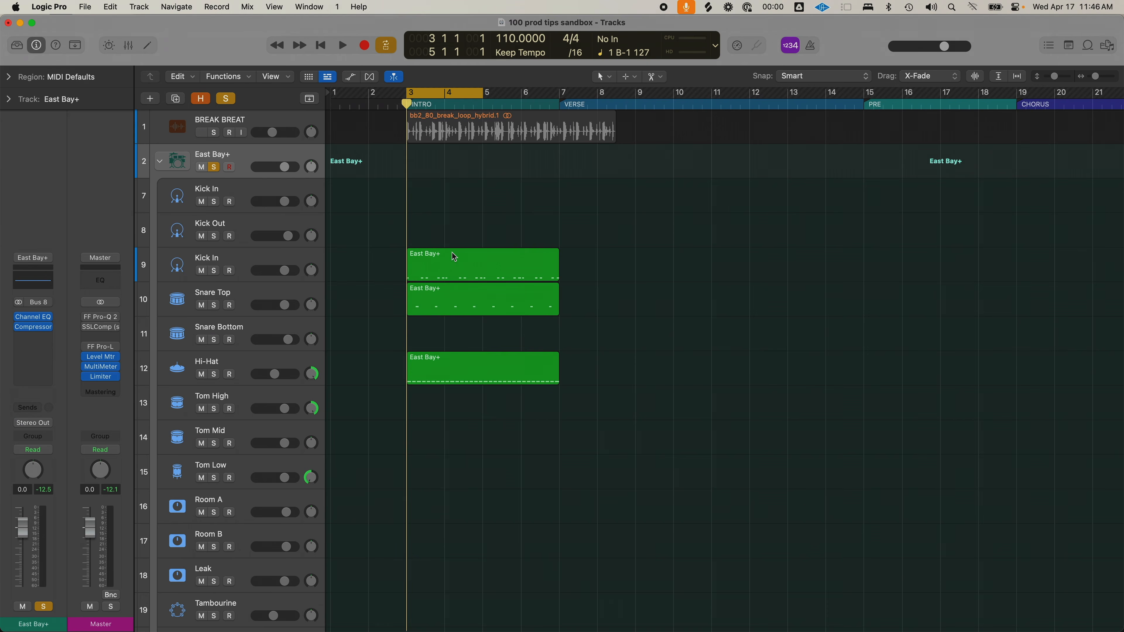
Step: Play back the soloed East Bay+ drums from bar 3 and select the Kick In track that holds the MIDI region
key(space)
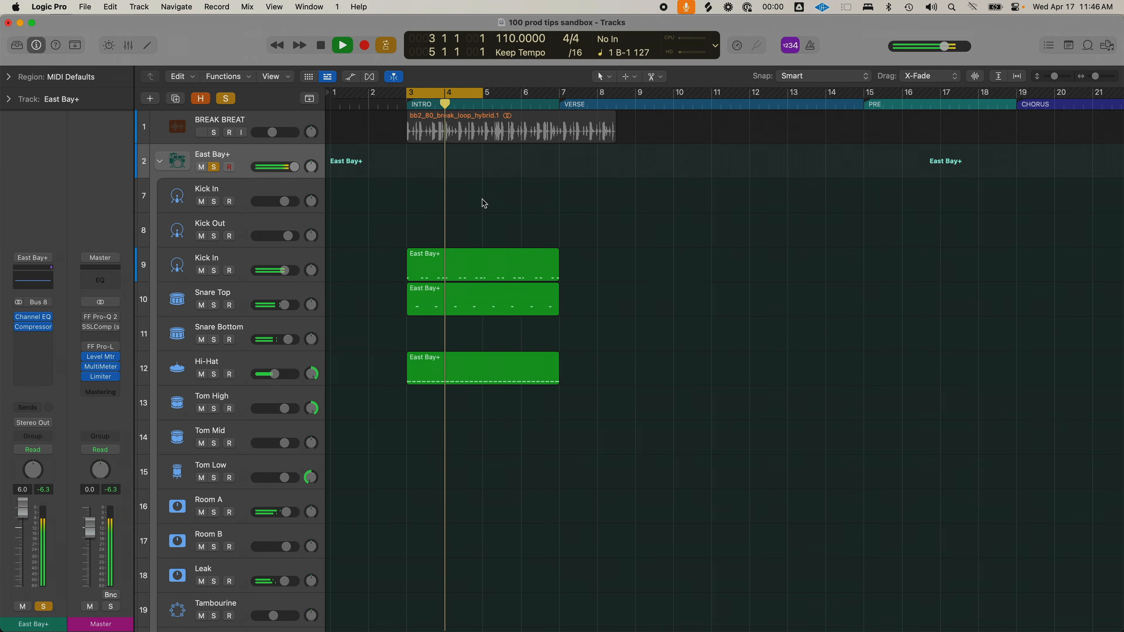
key(space)
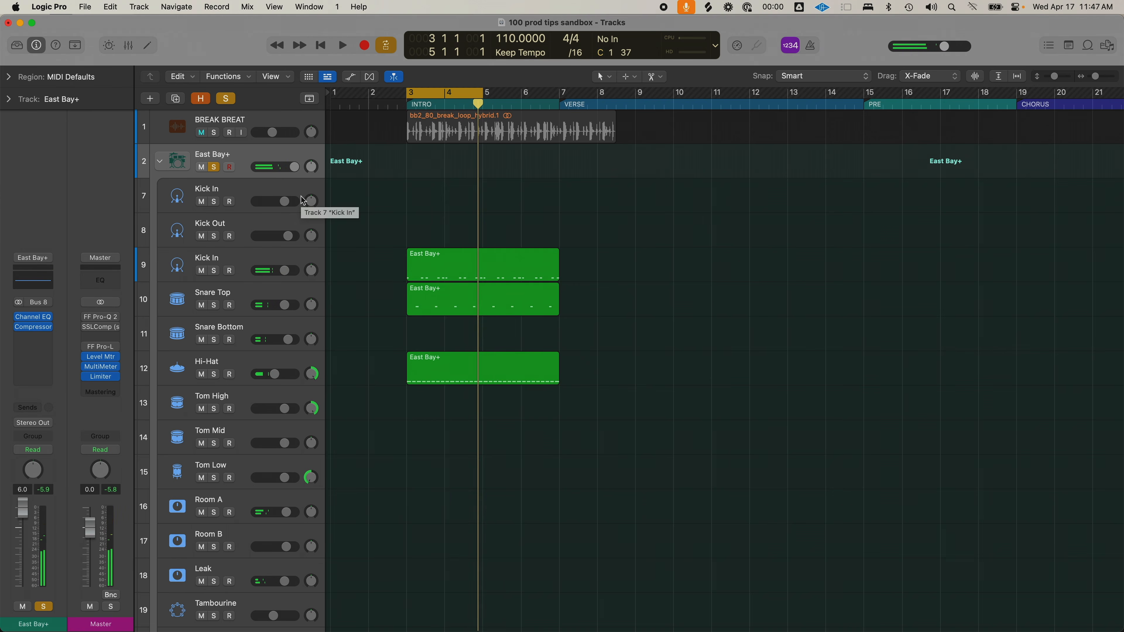
click(296, 262)
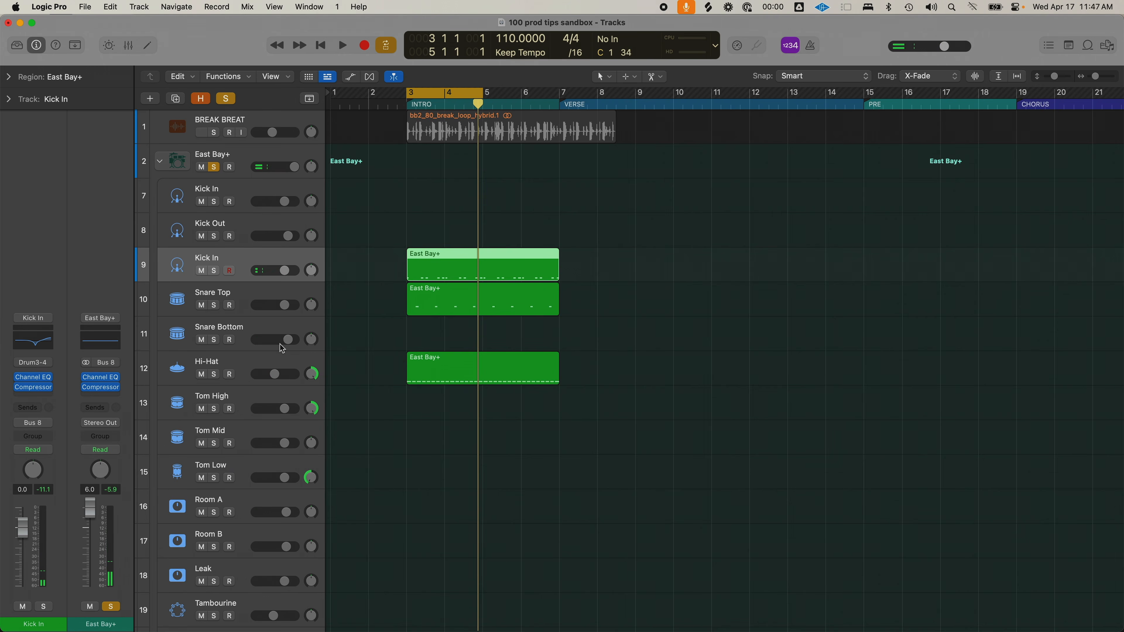
Step: Apply Drum Replacement/Doubling to the Kick In_bip_1 track with Kick as the instrument and Replacement as the mode
click(269, 260)
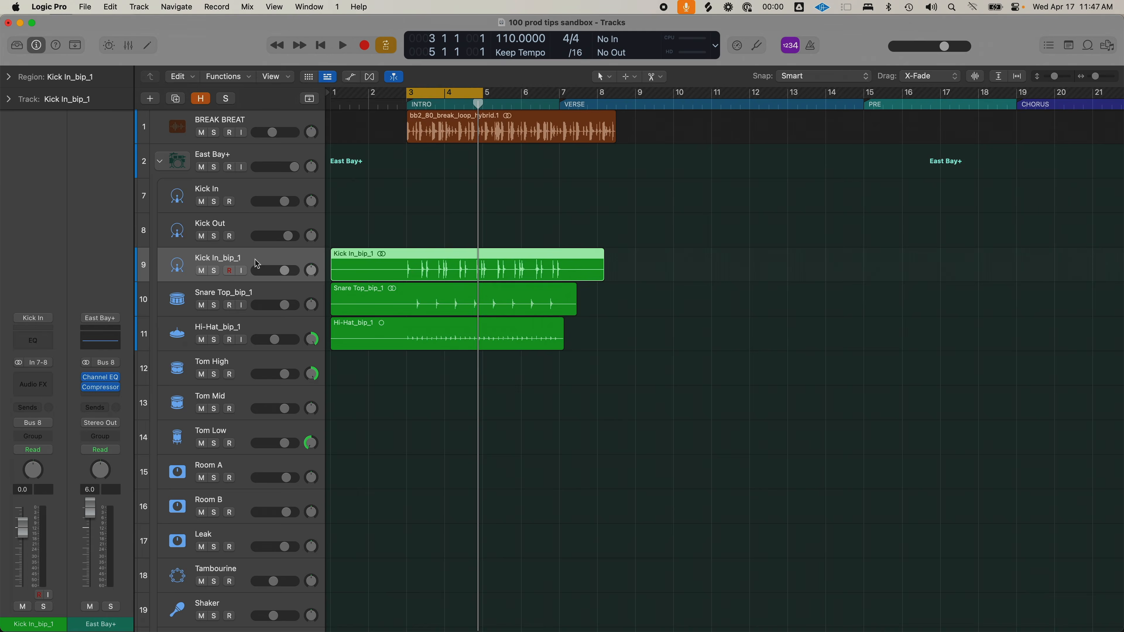
key(ctrl+d)
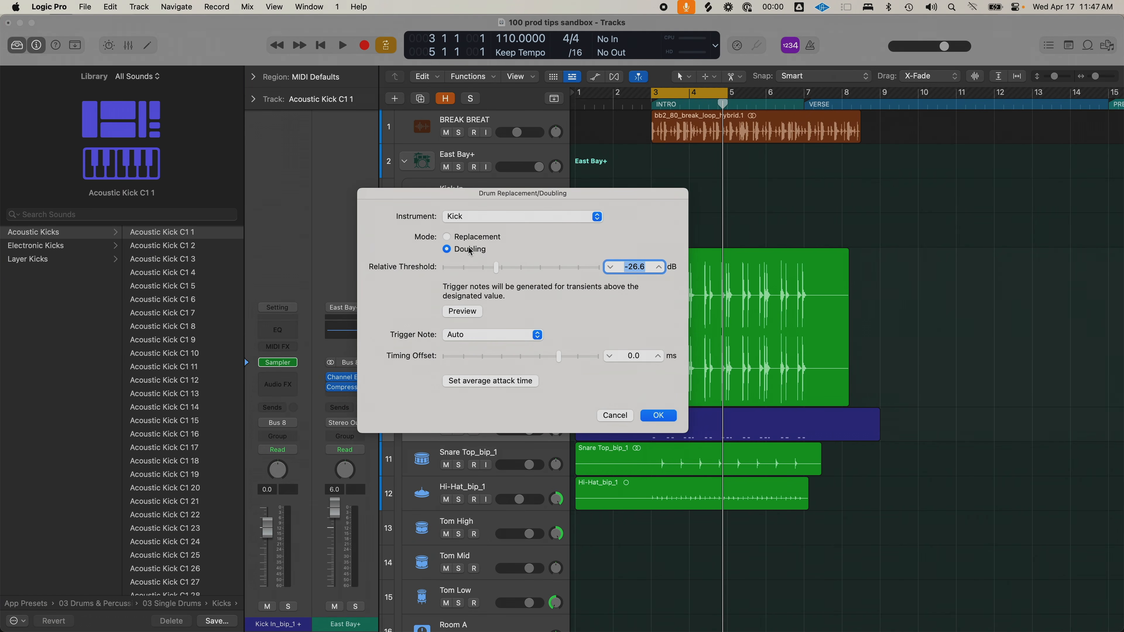
click(511, 223)
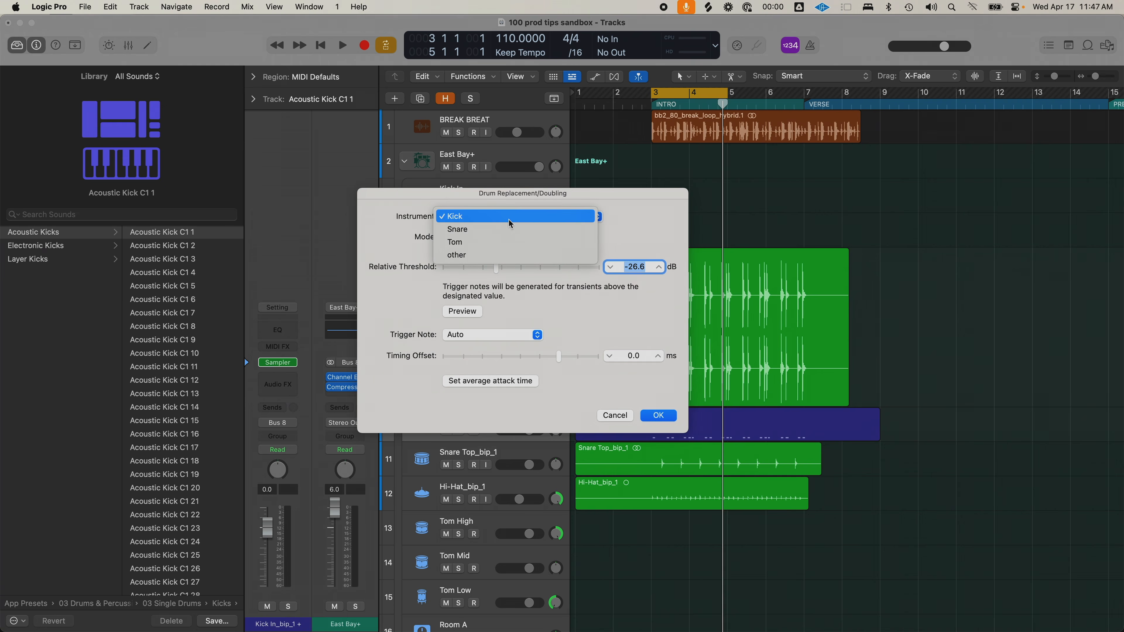
click(498, 221)
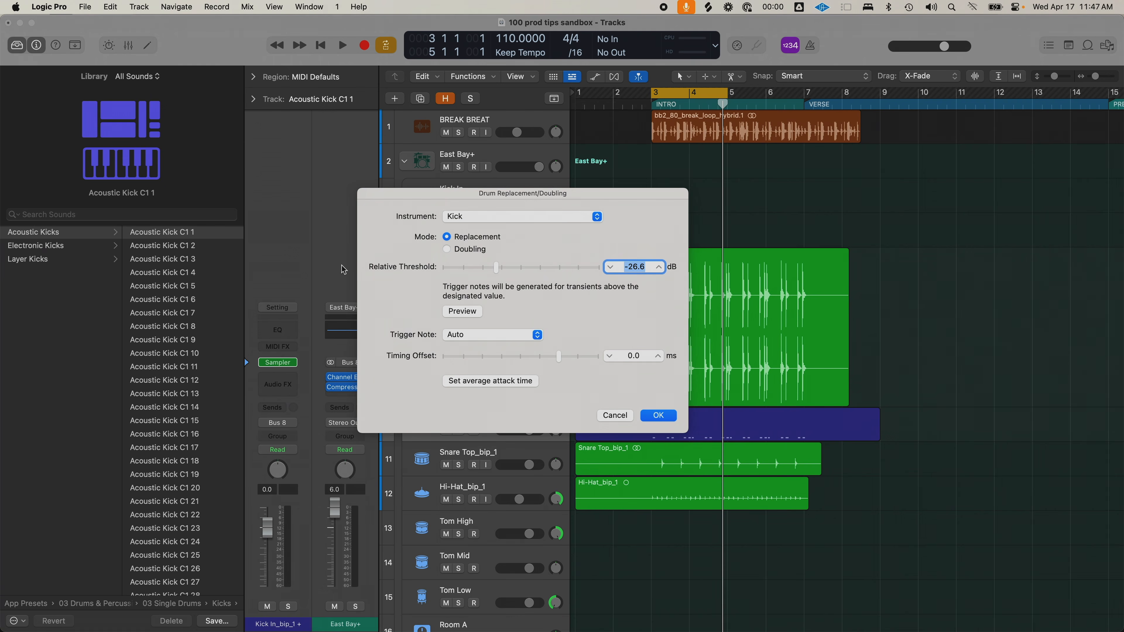
click(664, 422)
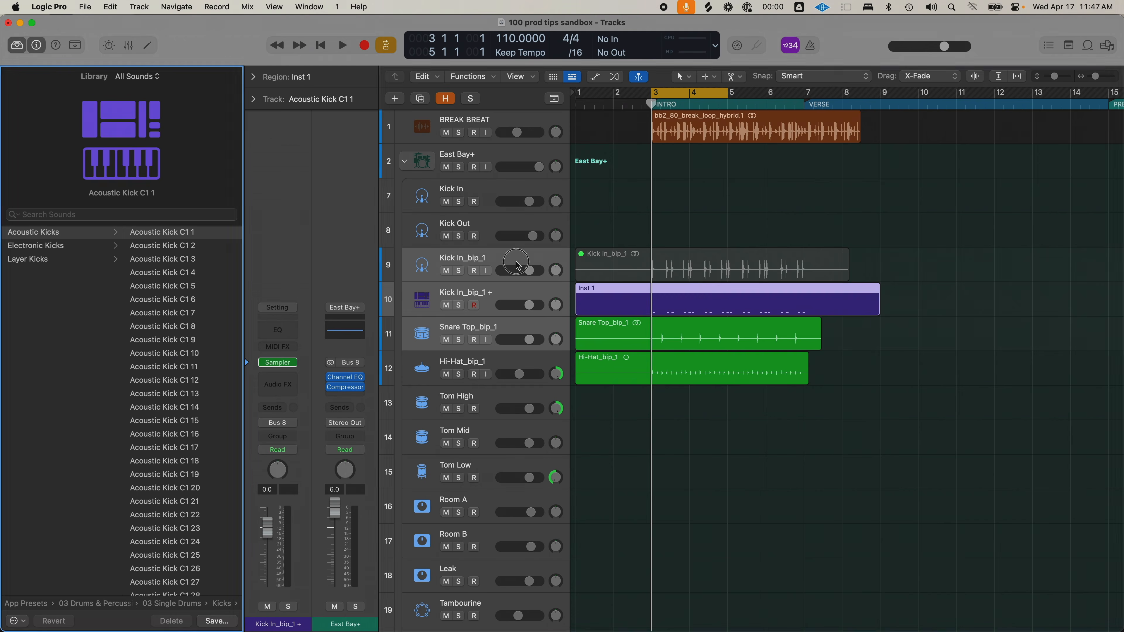
Step: Inspect the Sampler instrument on the Kick In_bip_1 + track, then close its window
click(517, 298)
mouse_move(283, 367)
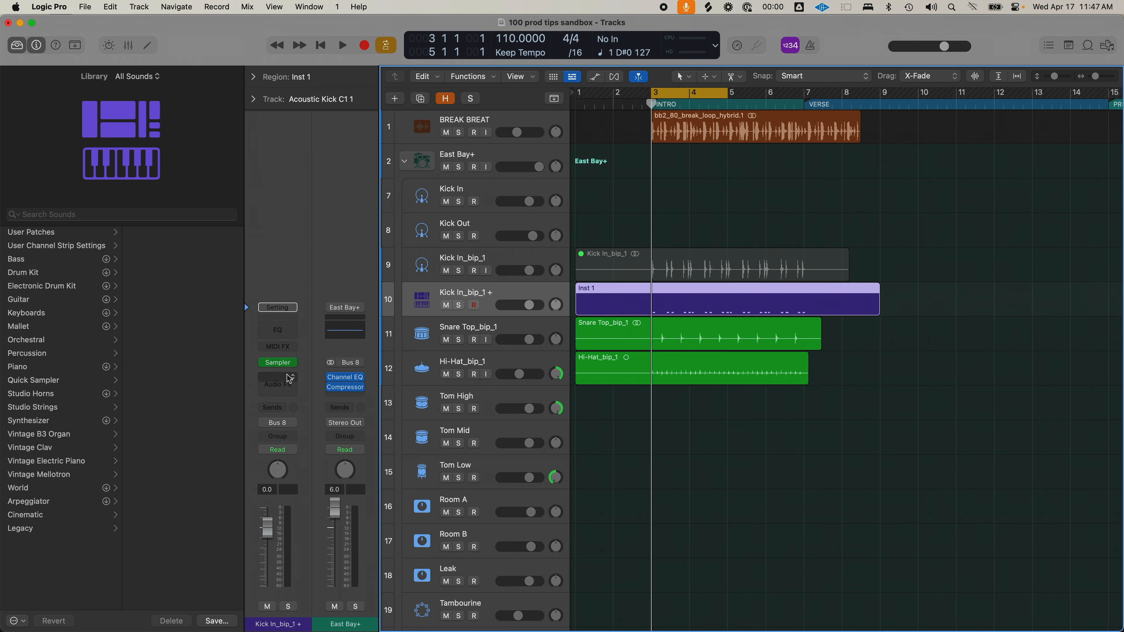
click(280, 363)
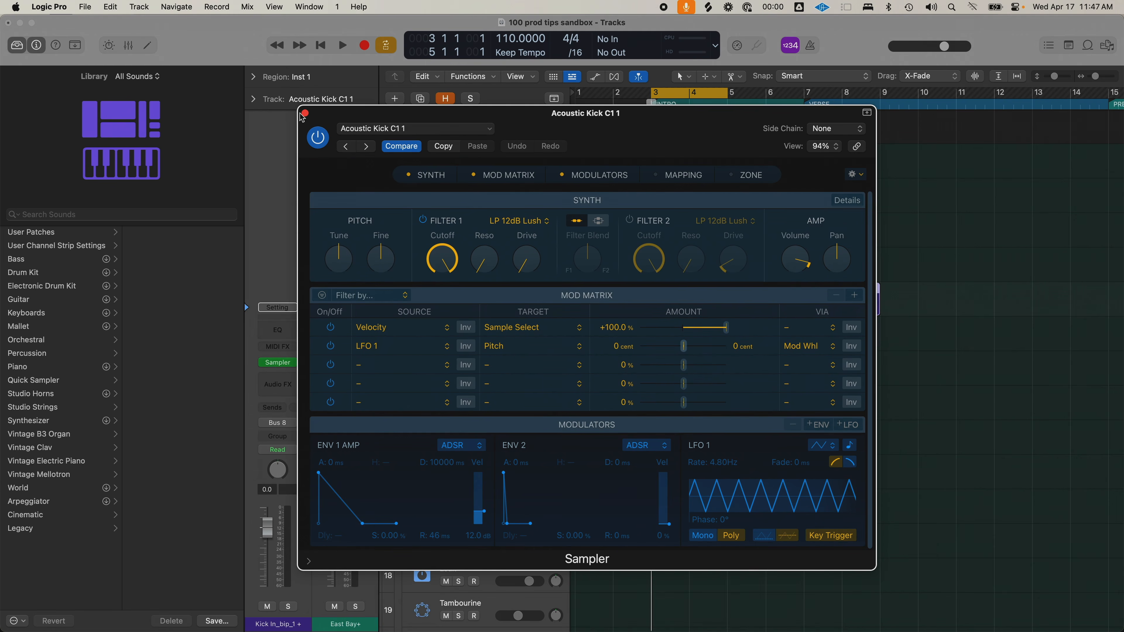
click(305, 113)
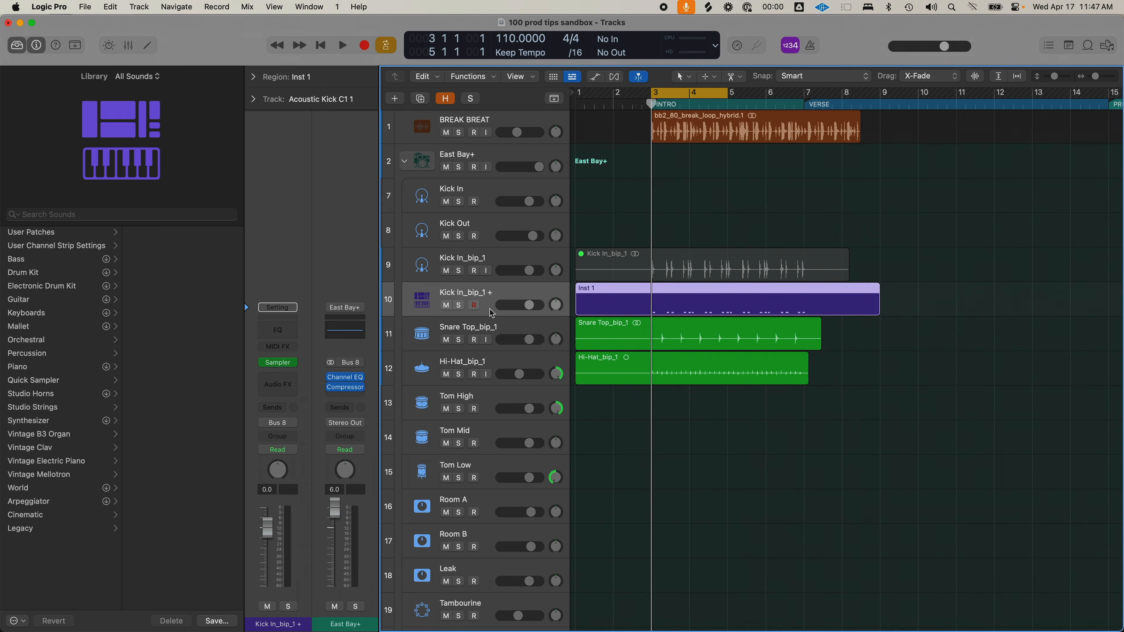
Step: Rename the Kick In_bip_1 + track as TRIGGERED SAMPLe and open the Kick In_bip_1 track's name for editing
double_click(497, 295)
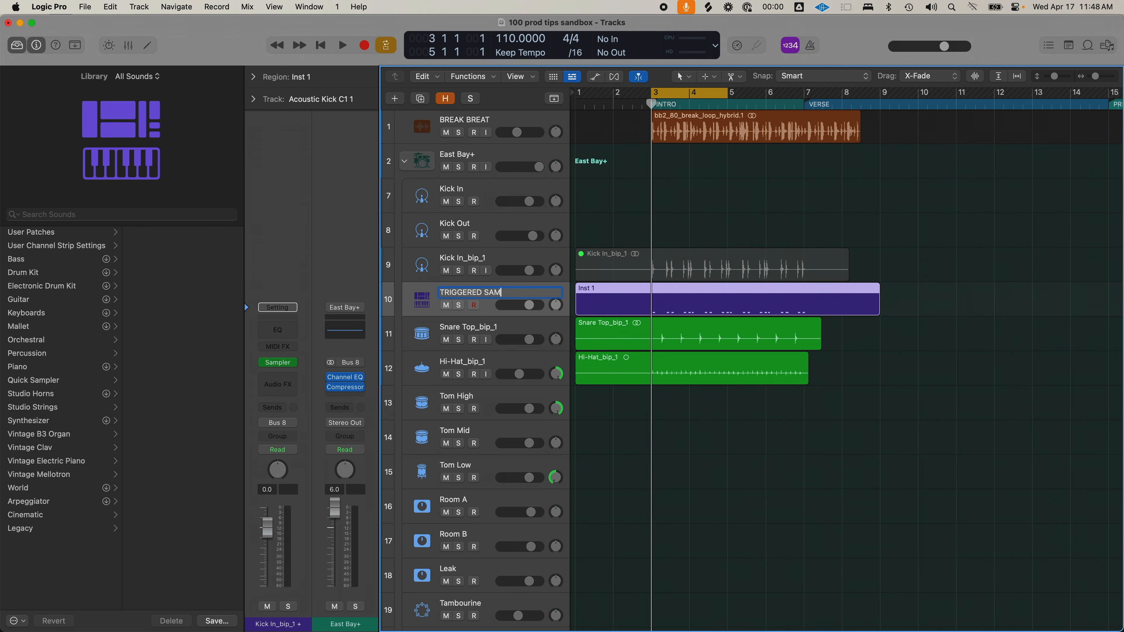
text(TRIGGERED SAMPLe)
key(Return)
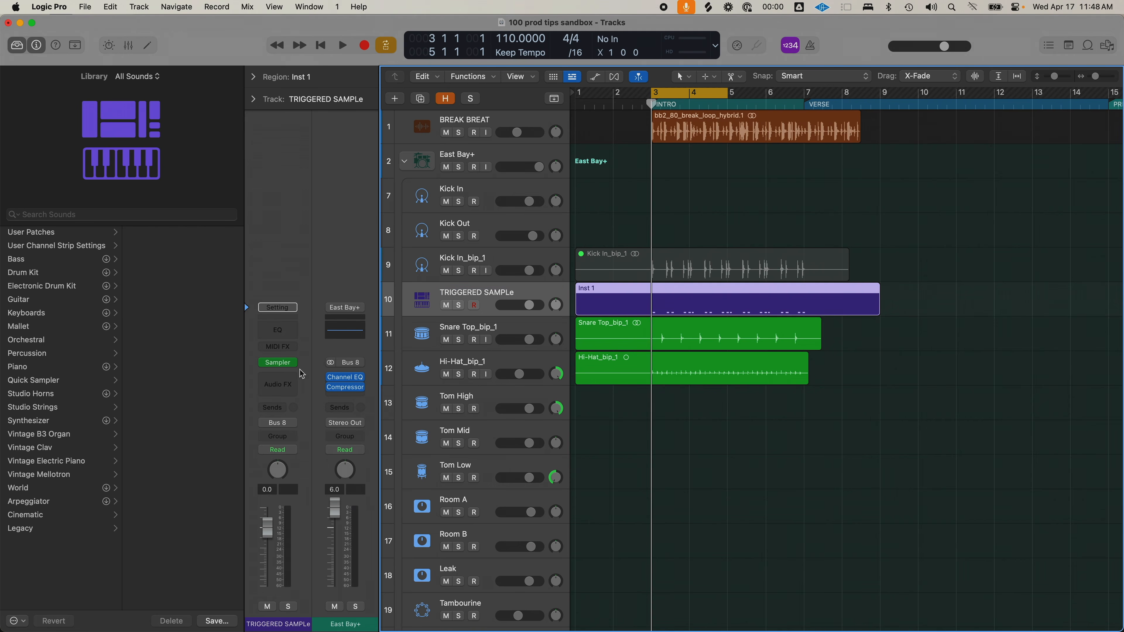
click(495, 256)
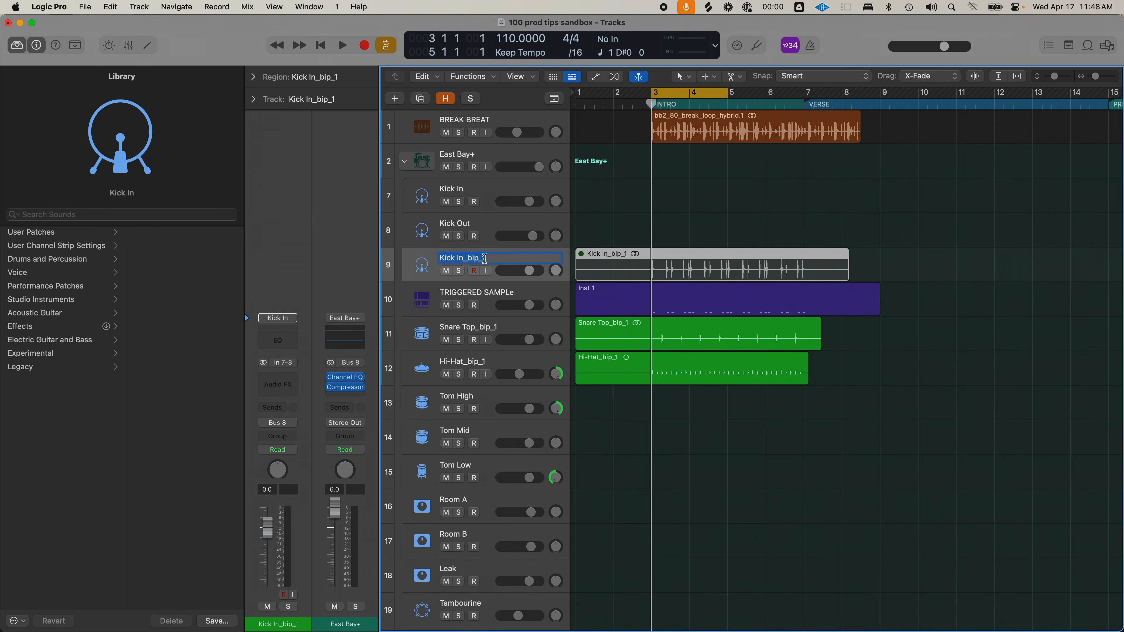
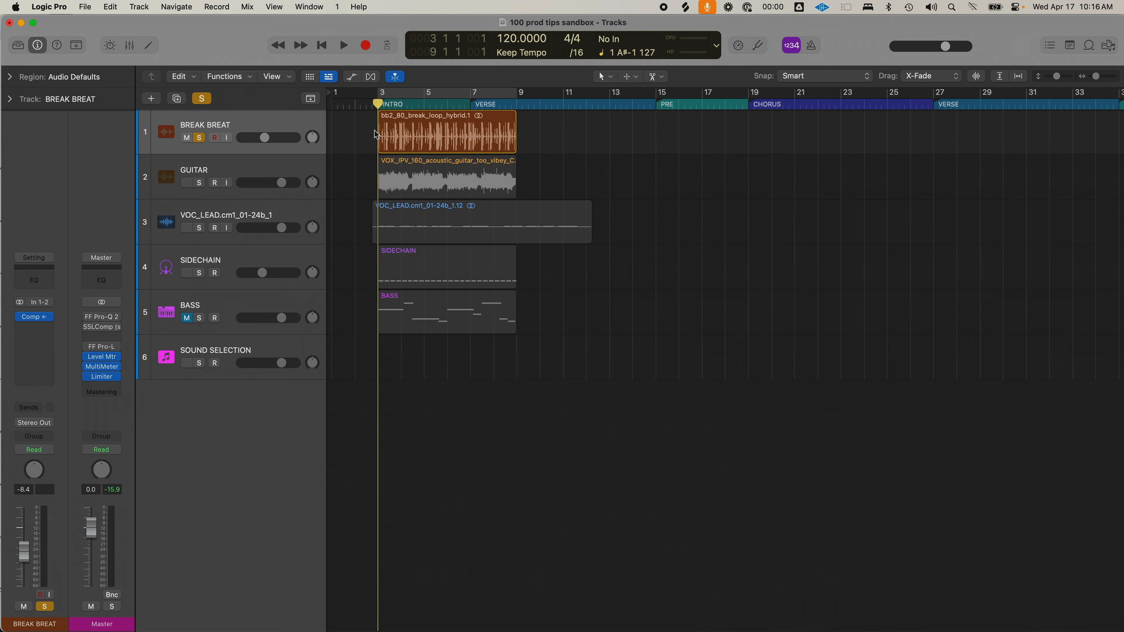
Step: Play back the soloed BREAK BREAT loop from bar 3 and select its track
key(space)
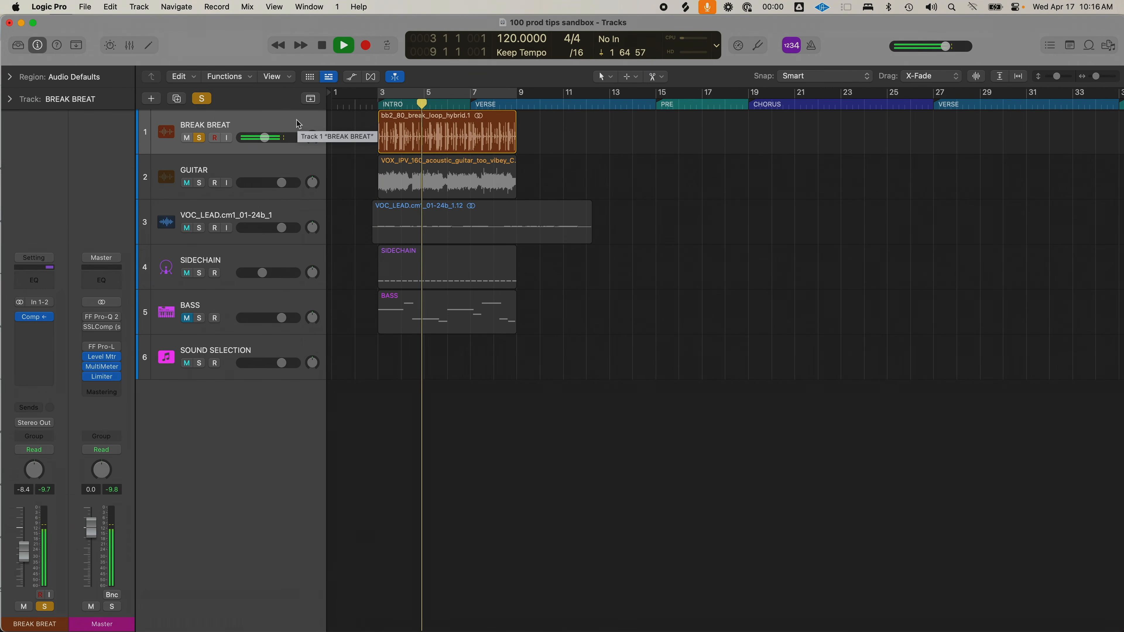
click(295, 124)
key(space)
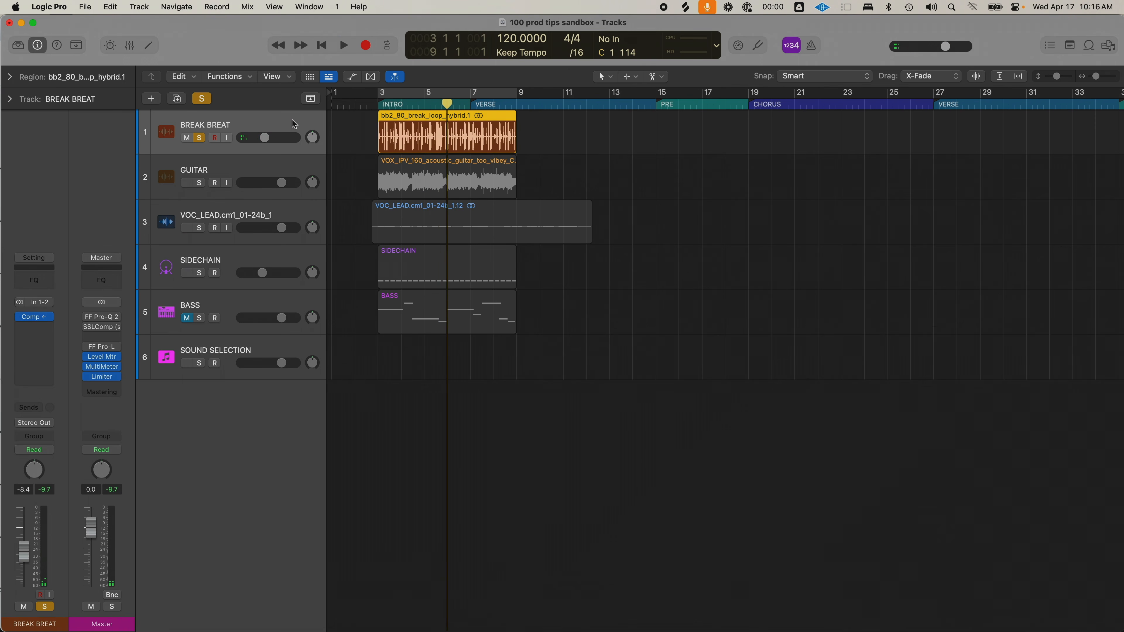
Step: Load the bb2_80_break_loop_hybrid.1 region into a new Quick Sampler track in Slice mode and place that track directly below BREAK BREAT
click(618, 171)
drag(464, 134, 187, 409)
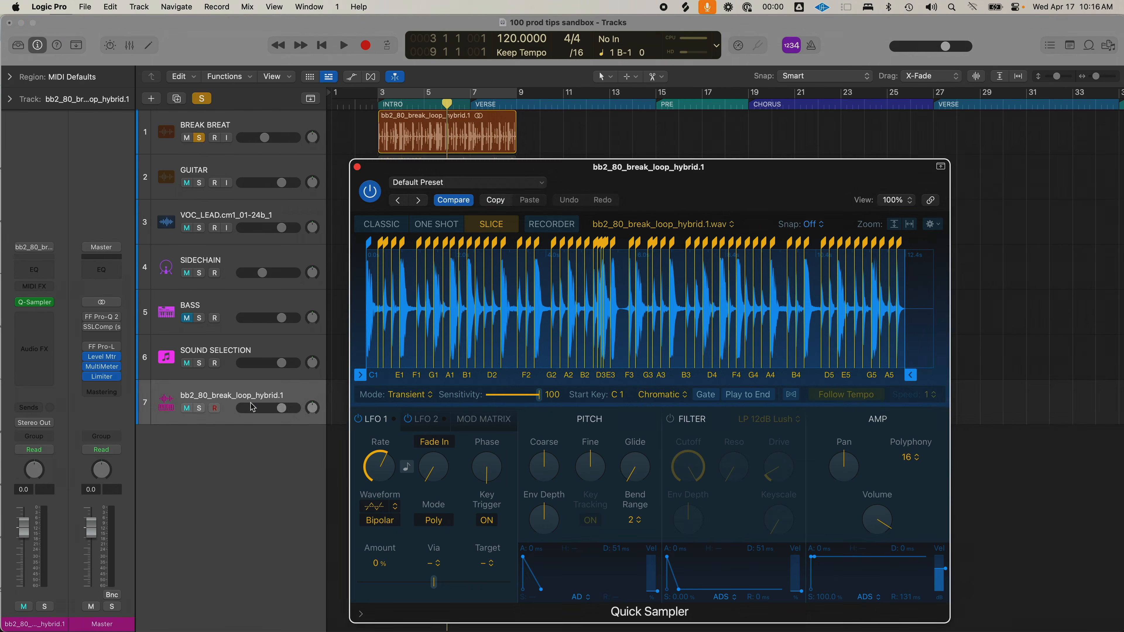
drag(251, 403, 259, 174)
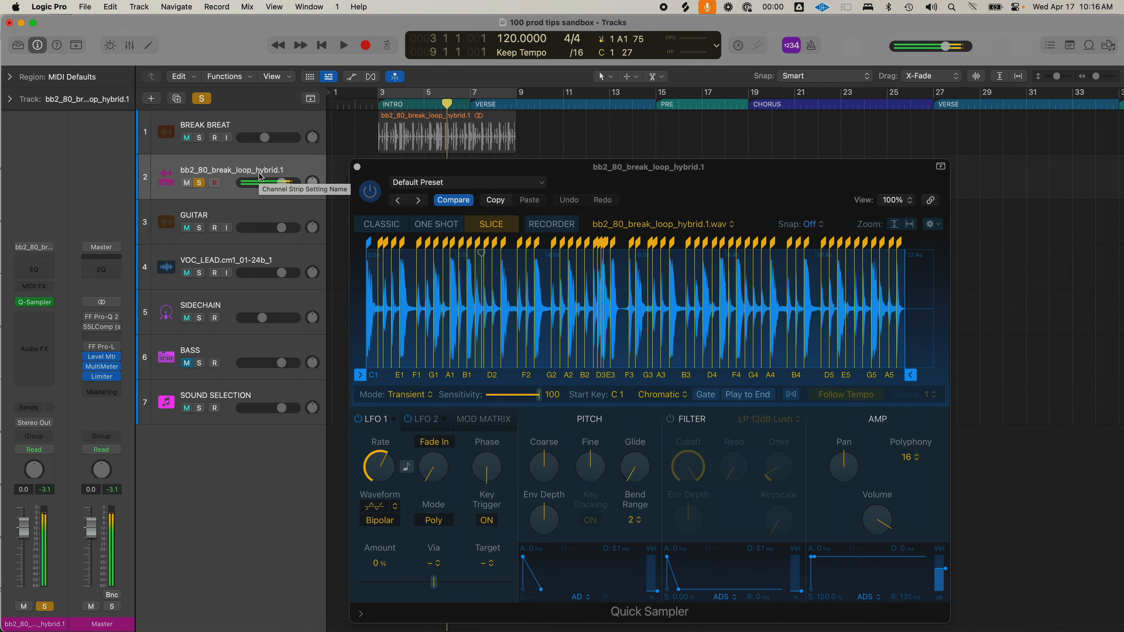
Step: Close the Quick Sampler window and create an empty MIDI region from bar 3 to bar 9 on the sliced loop track
click(358, 168)
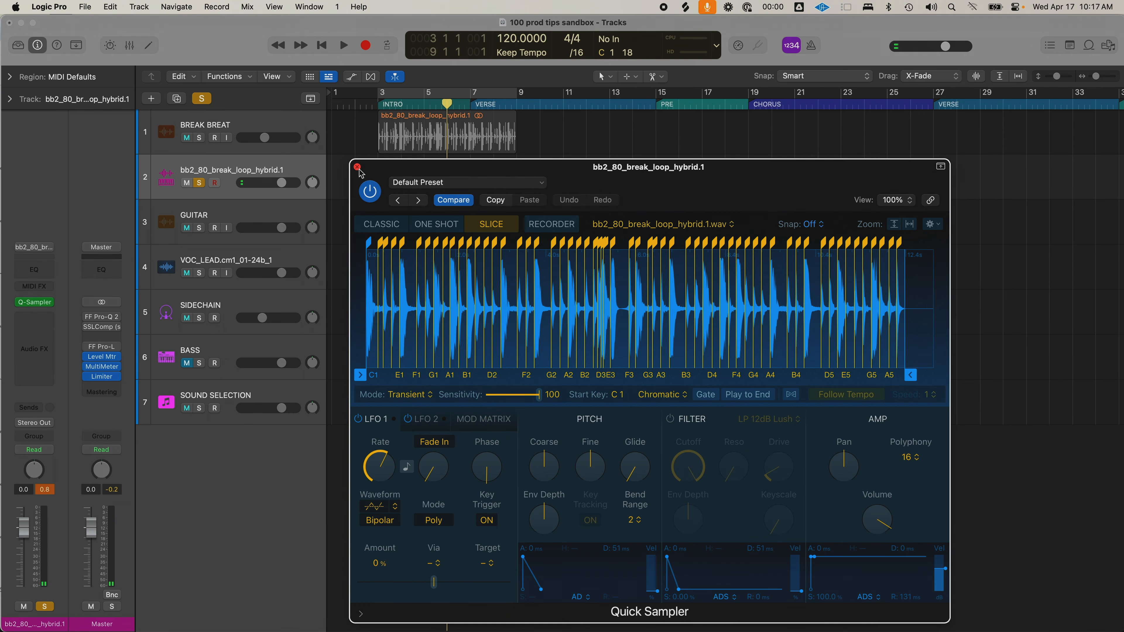
click(358, 168)
key(t)
key(p)
drag(386, 181, 516, 189)
key(t)
key(t)
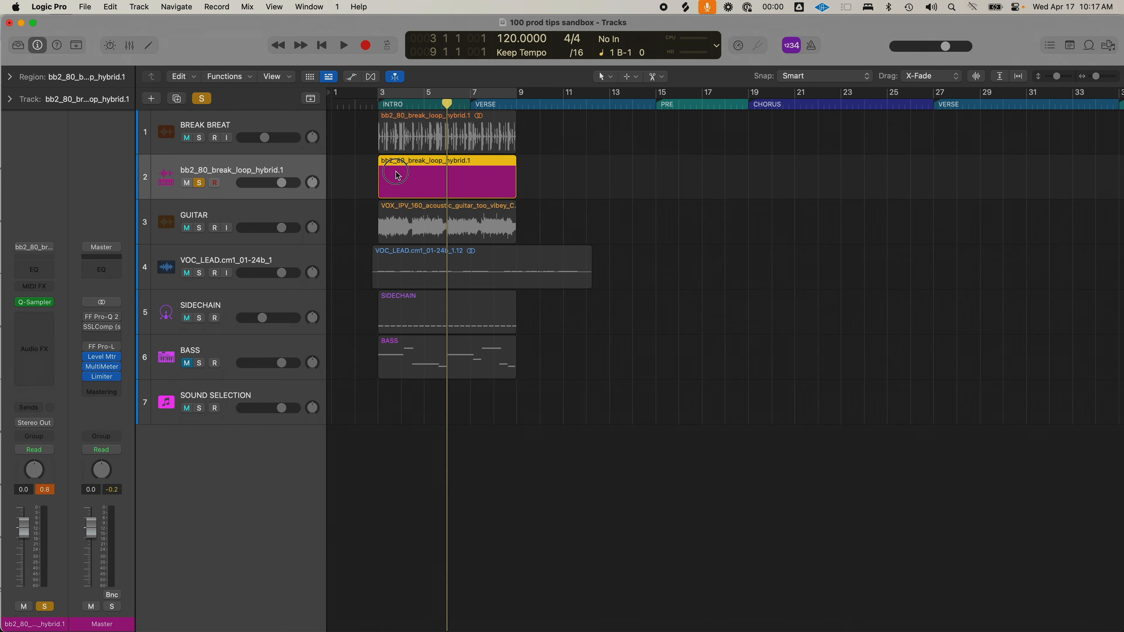
Step: Open the new MIDI region in the Piano Roll and draw four consecutive quarter notes on F♯3 across bar 3
double_click(396, 176)
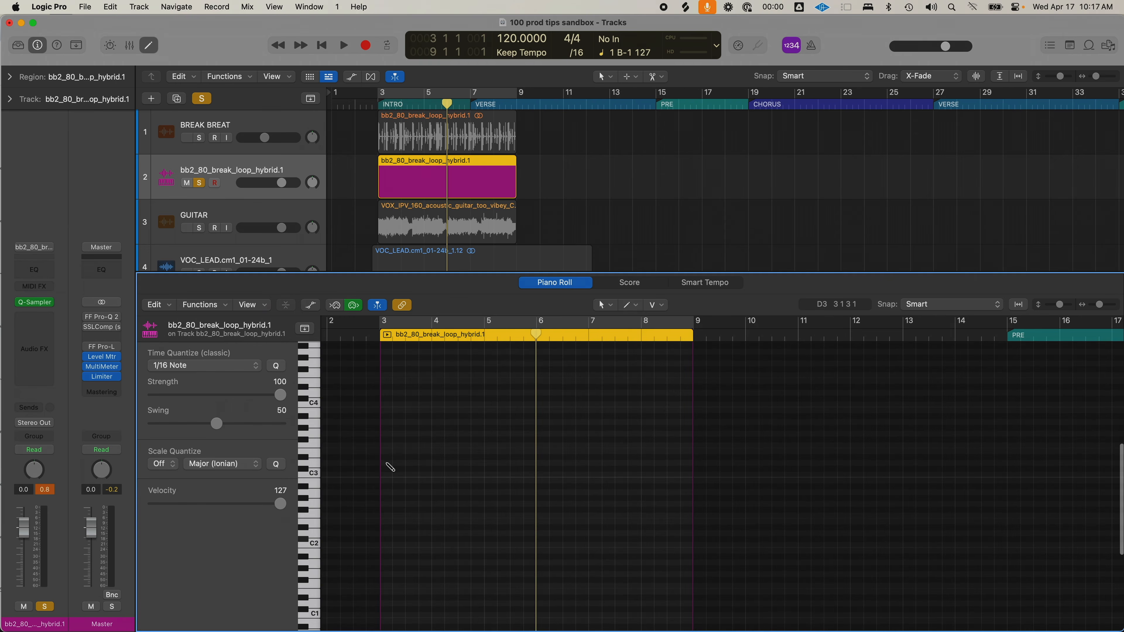
super+click(387, 463)
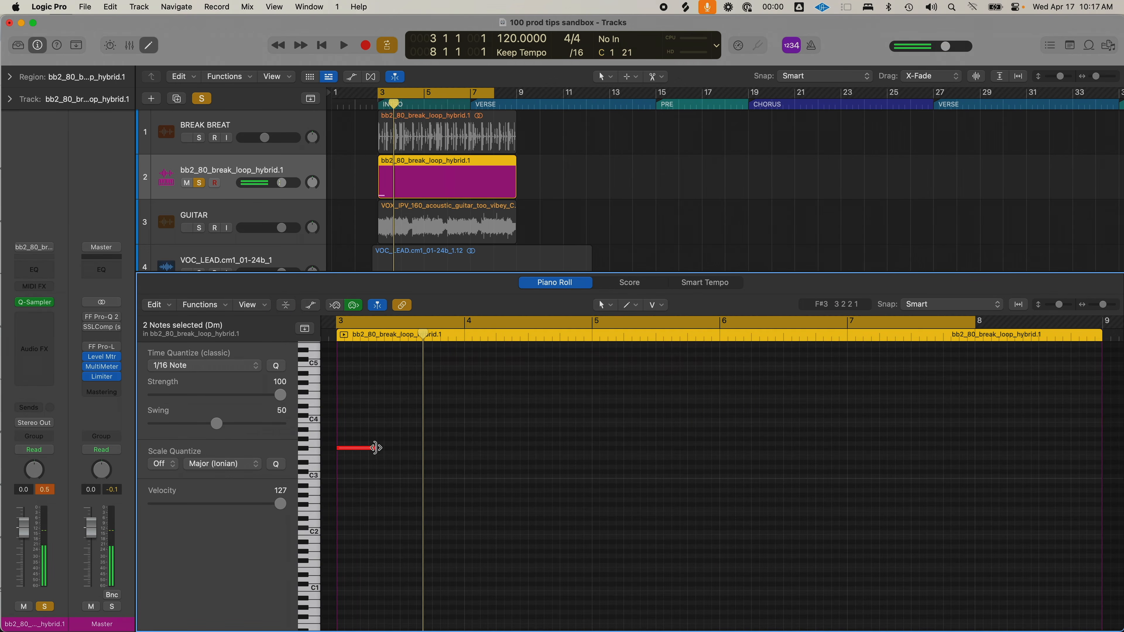
drag(375, 448, 368, 448)
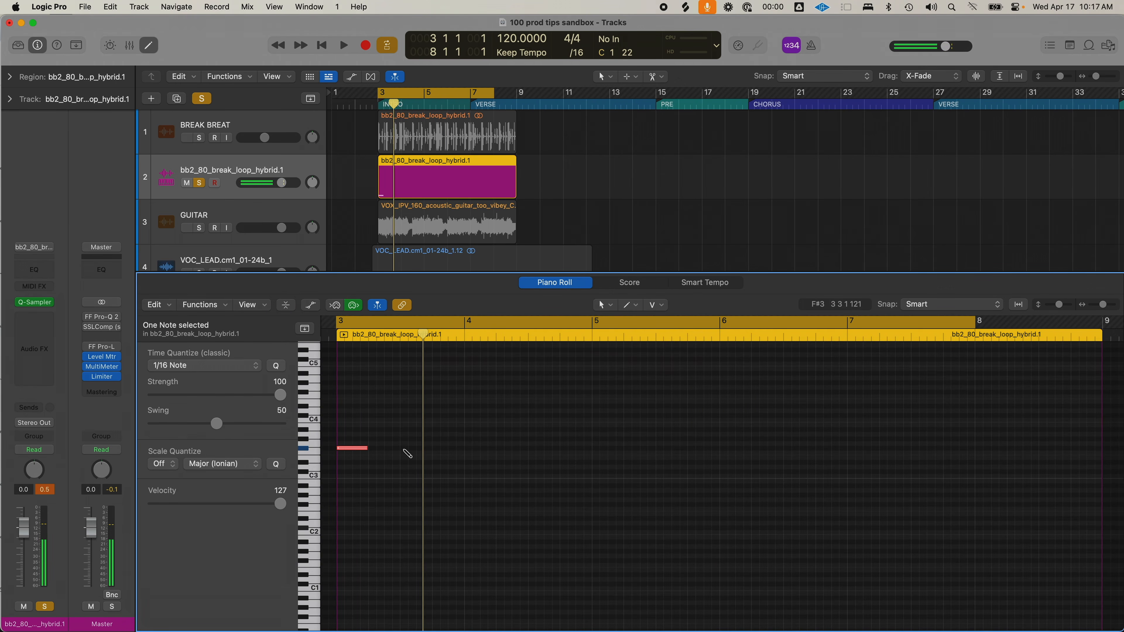
click(381, 448)
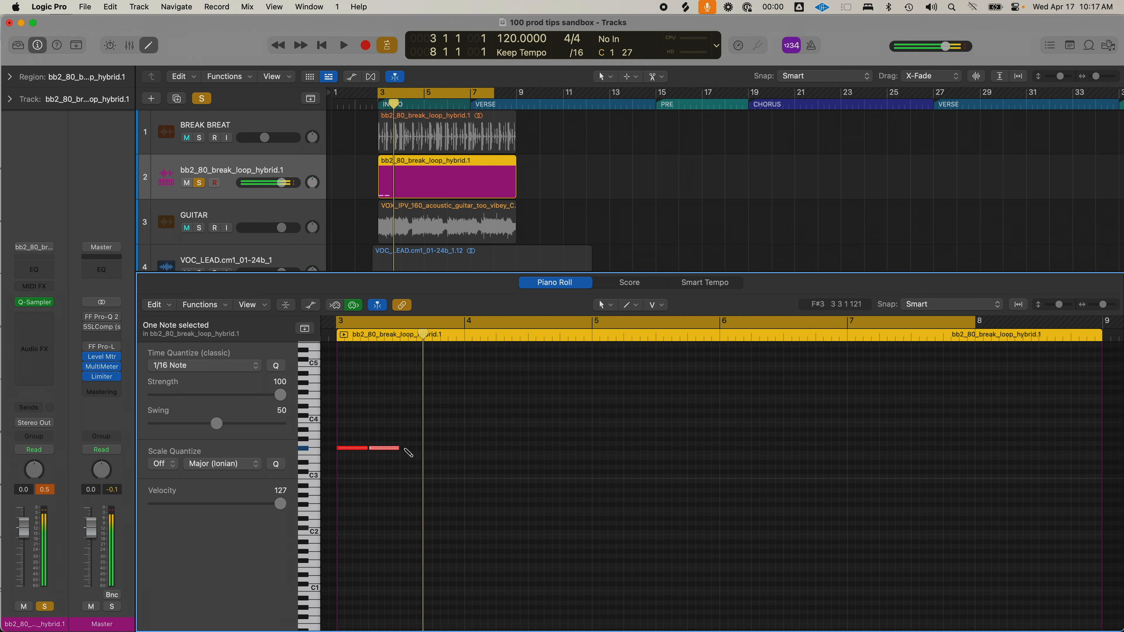
click(438, 449)
Step: Play back the four F♯3 notes in bar 3 of the sliced loop region
key(space)
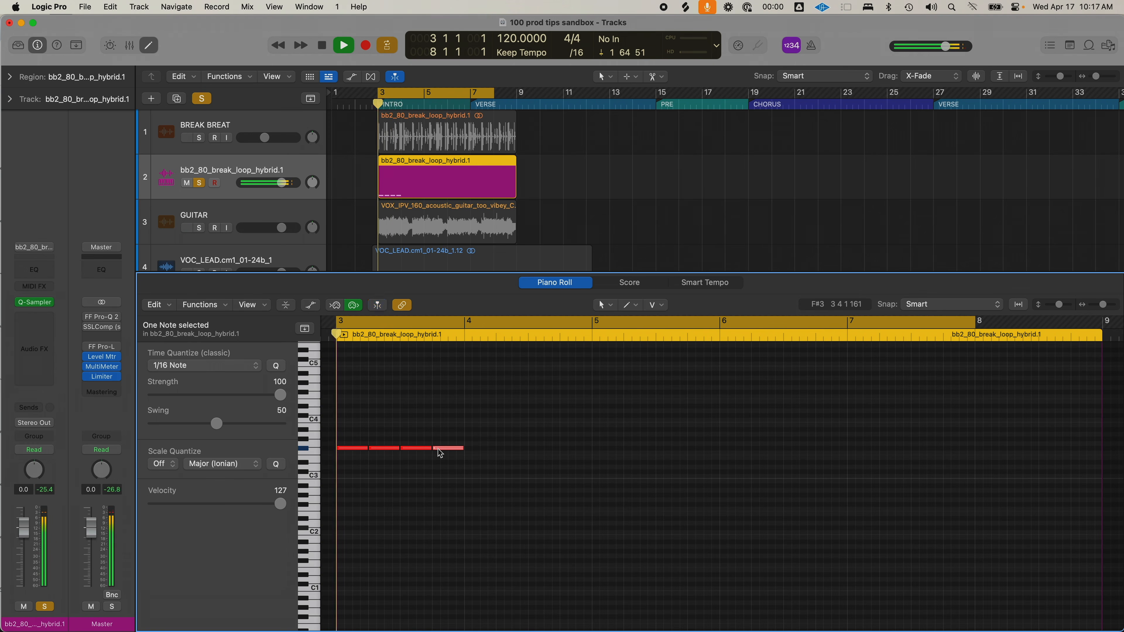
key(space)
key(super+Down)
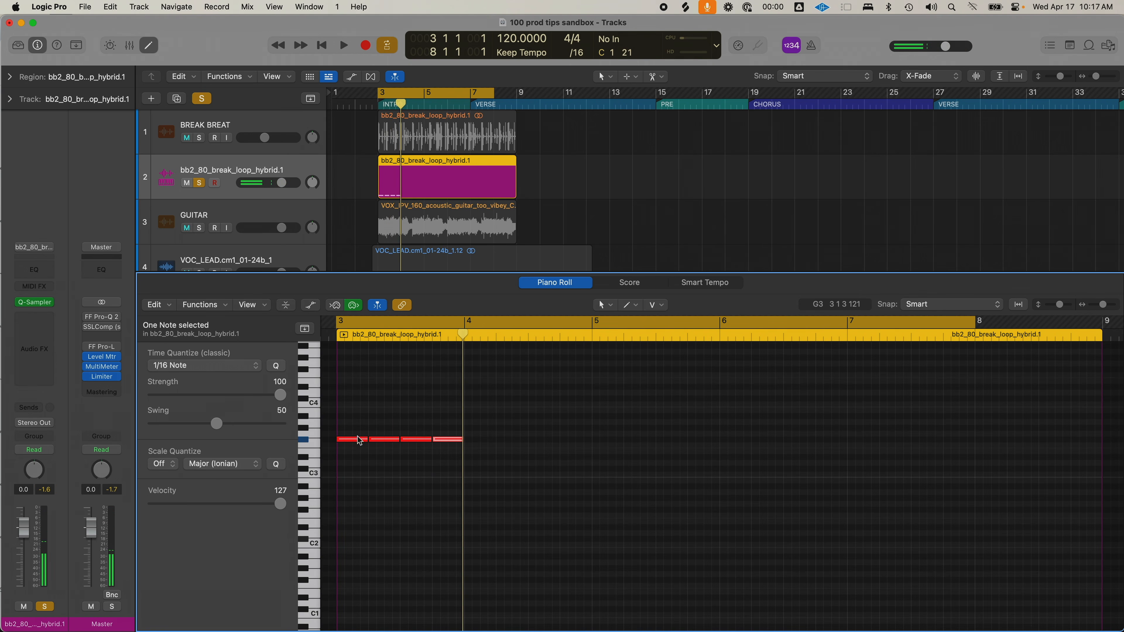
scroll(358, 438, up, 5)
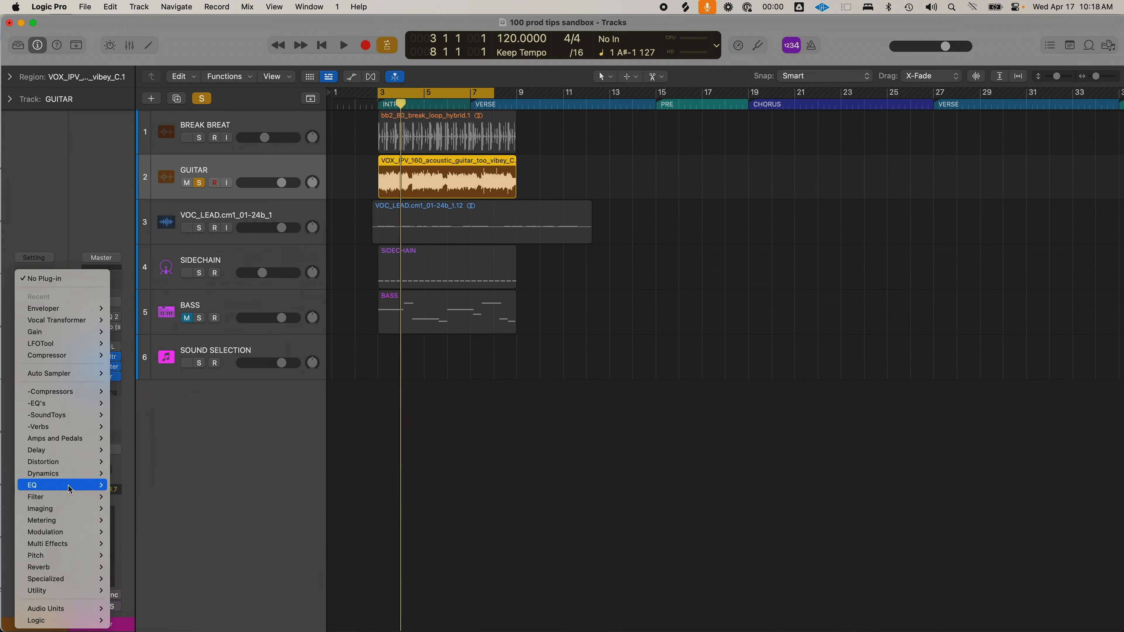
Step: Insert the Tremolo plug-in on the GUITAR track and set its rate to 1/4d
mouse_move(72, 532)
click(146, 620)
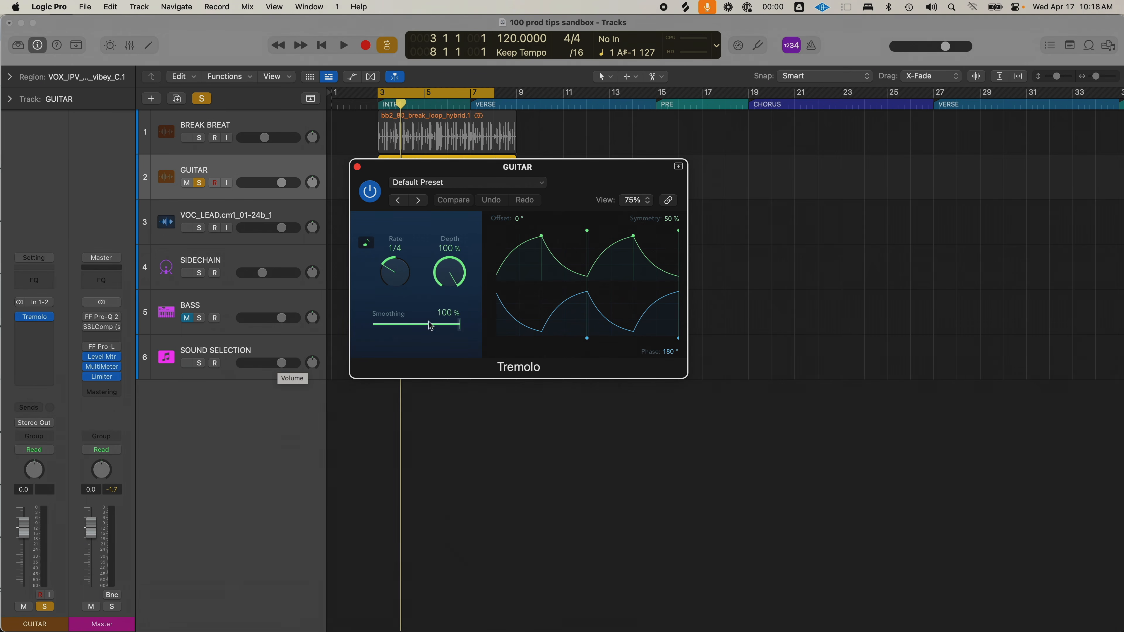
mouse_move(393, 276)
mouse_down()
mouse_move(404, 225)
mouse_move(397, 287)
mouse_up()
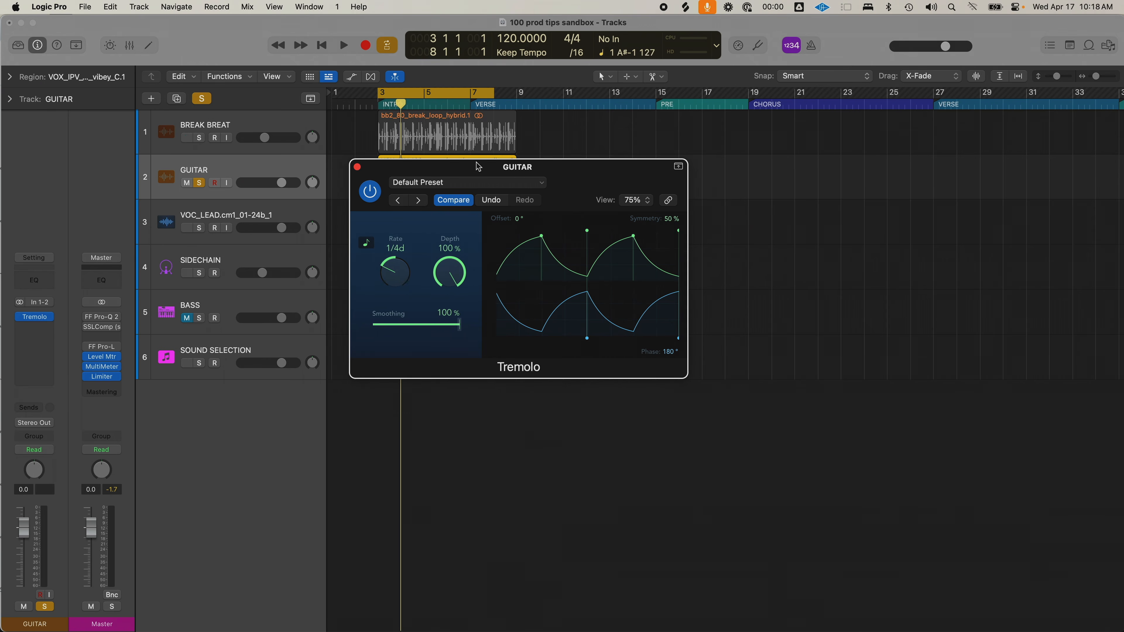
drag(479, 167, 647, 160)
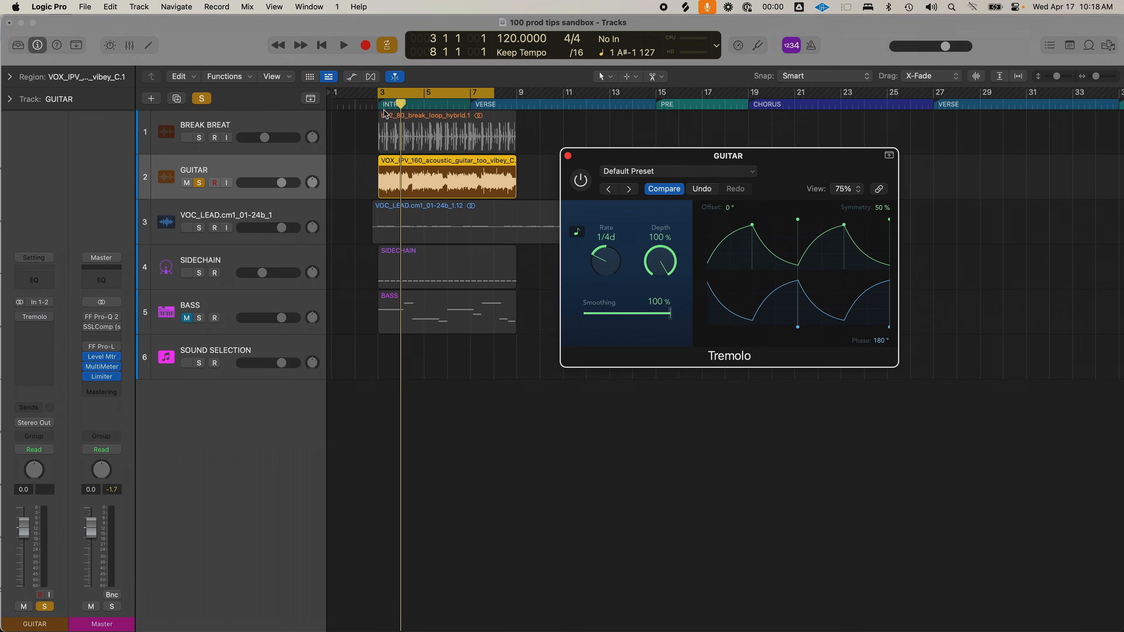
Step: Play the guitar from bar 3 with the Tremolo bypassed and with it enabled to compare the sound
click(375, 103)
key(c)
key(c)
key(space)
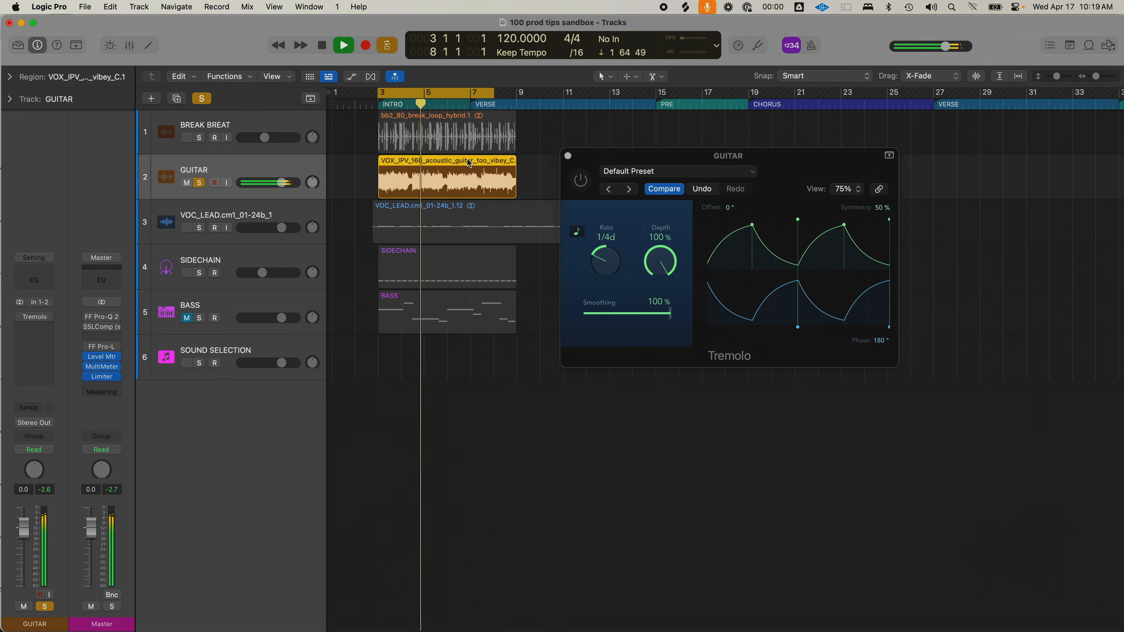
key(space)
click(608, 218)
key(space)
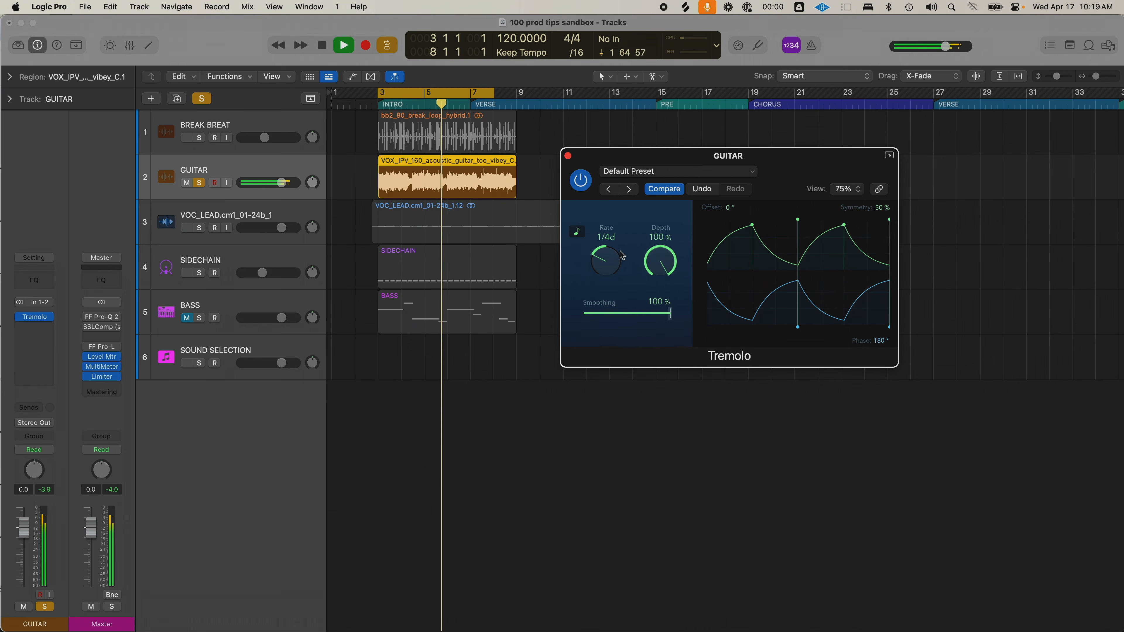
key(space)
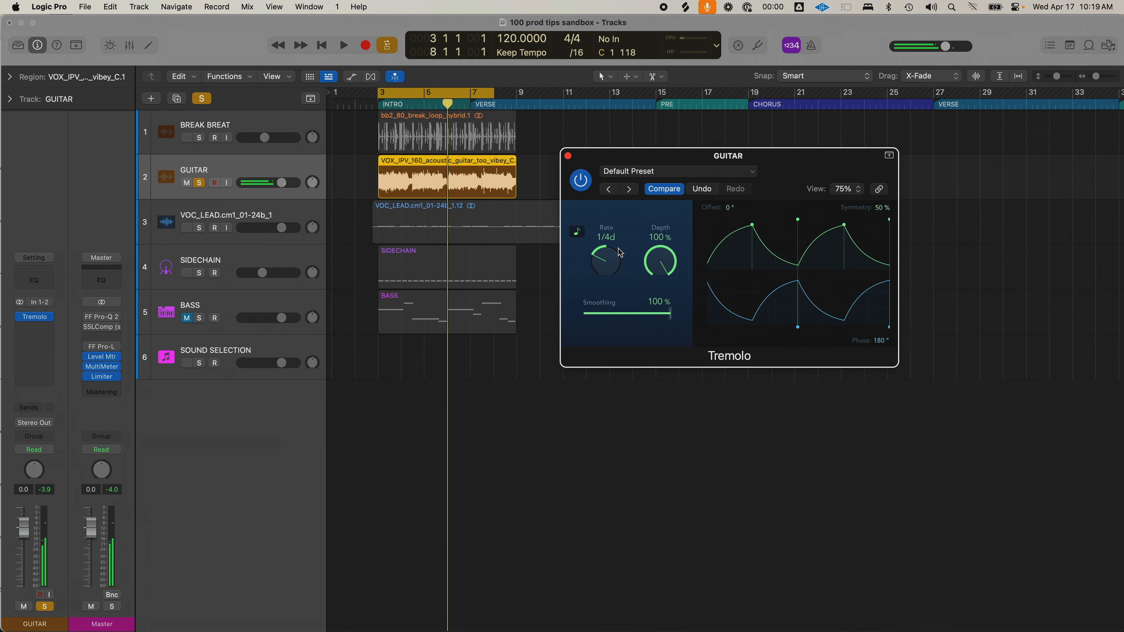
Step: Try a subtler Tremolo with depth at 14% and rate at 1/8, and play the guitar
drag(667, 255, 660, 372)
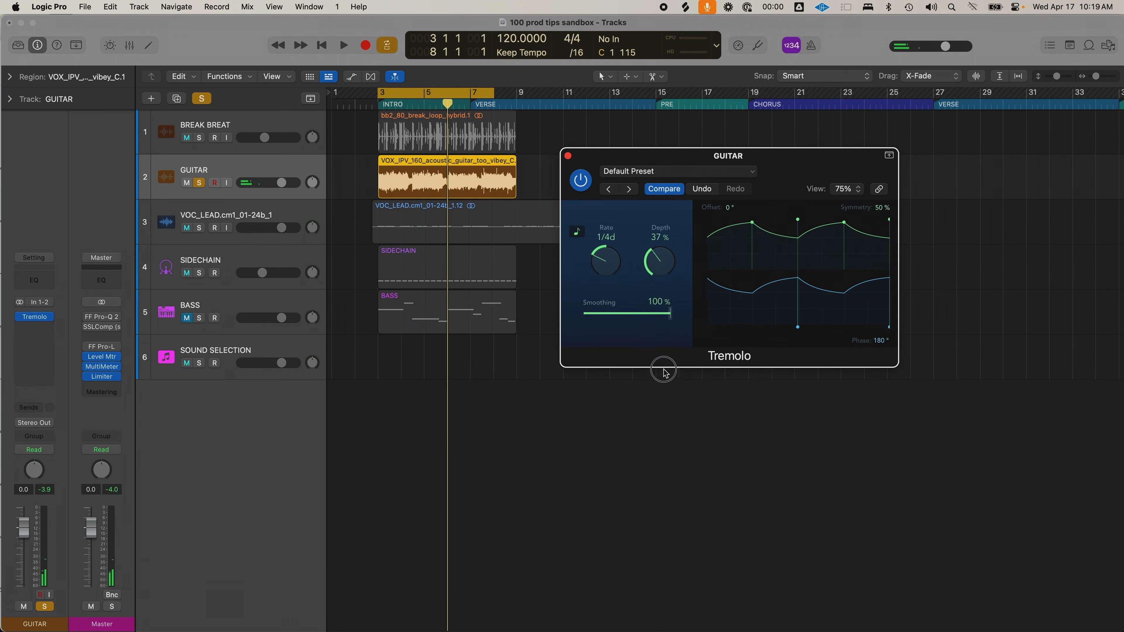
drag(659, 266, 661, 282)
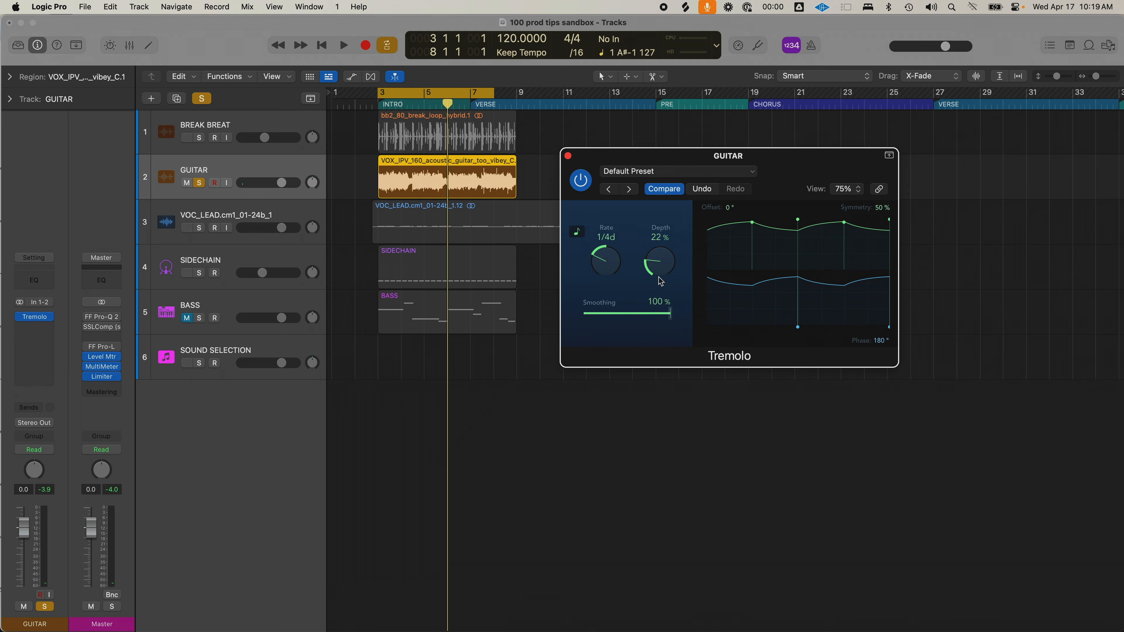
drag(674, 263, 674, 272)
click(671, 317)
drag(615, 270, 614, 251)
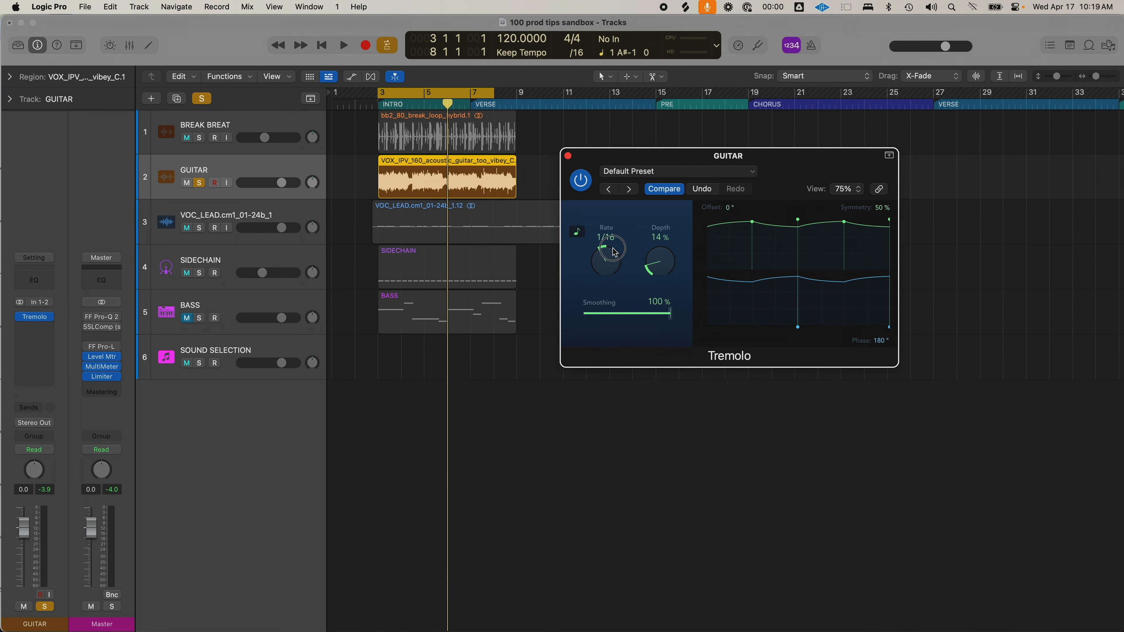
key(space)
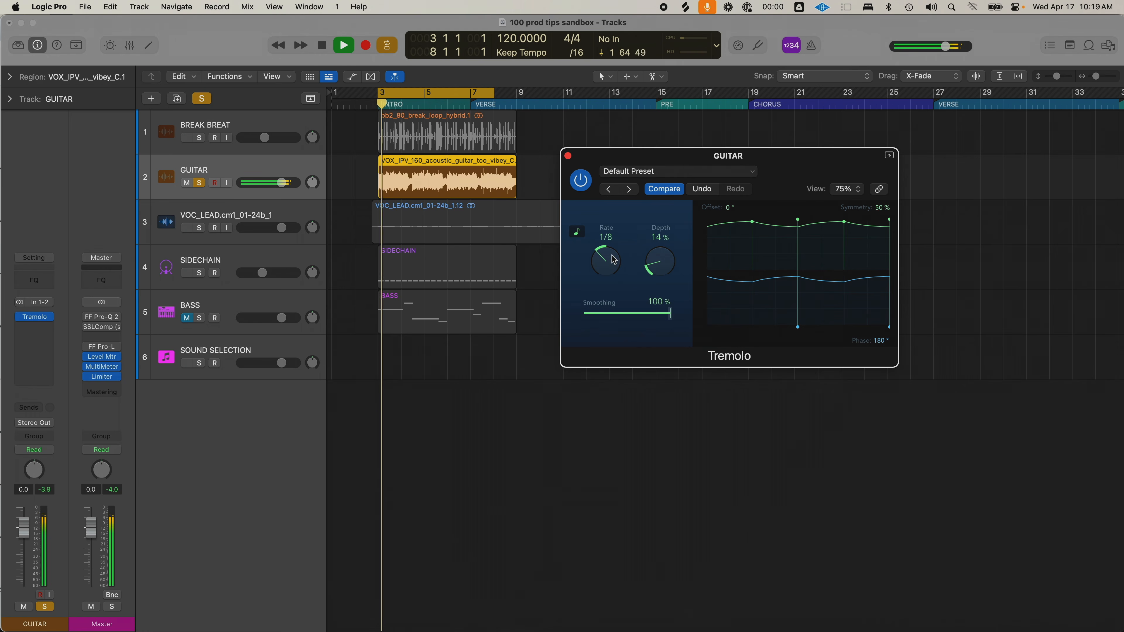
Step: Raise the Tremolo depth to 100%, set its rate to 1/32 and audition the guitar
drag(659, 265, 661, 195)
key(space)
alt+click(661, 259)
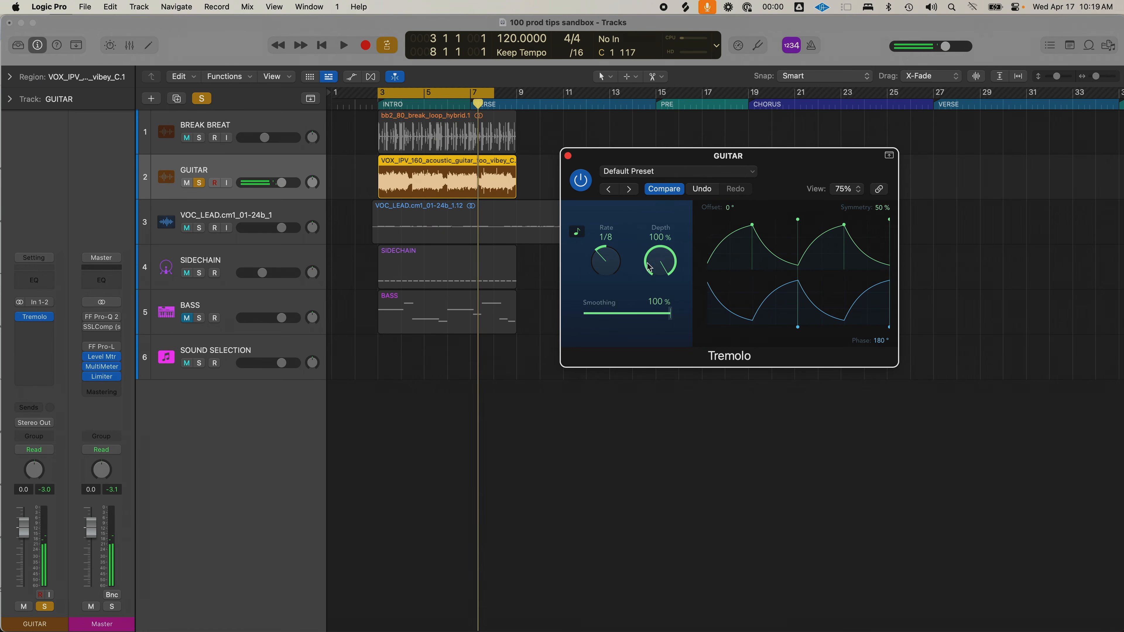
alt+click(606, 248)
drag(607, 248, 609, 264)
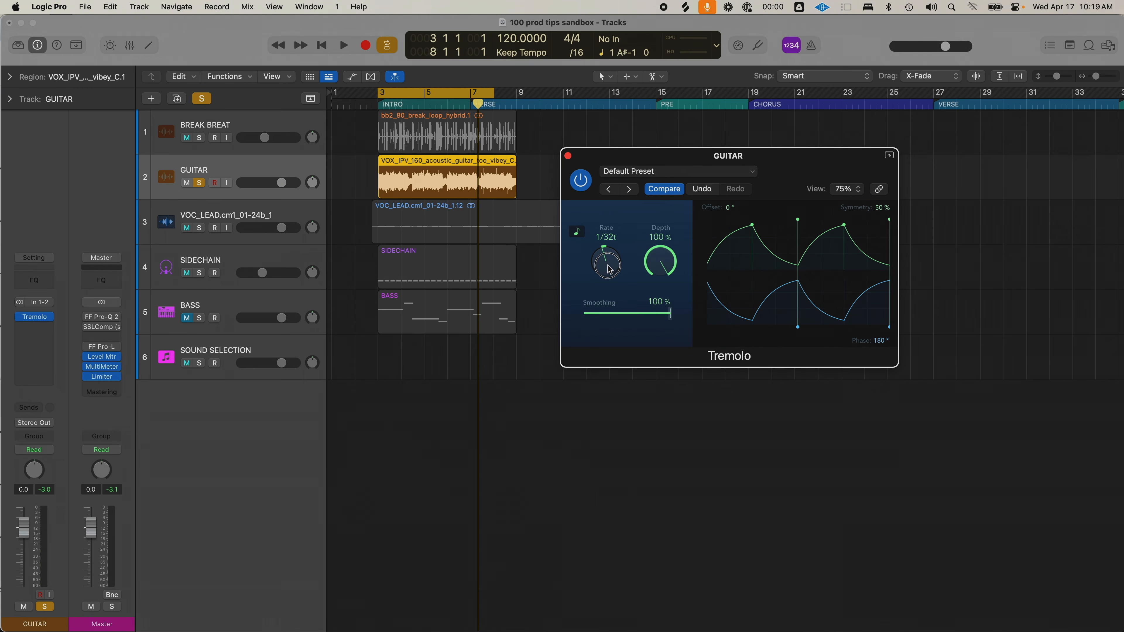
key(space)
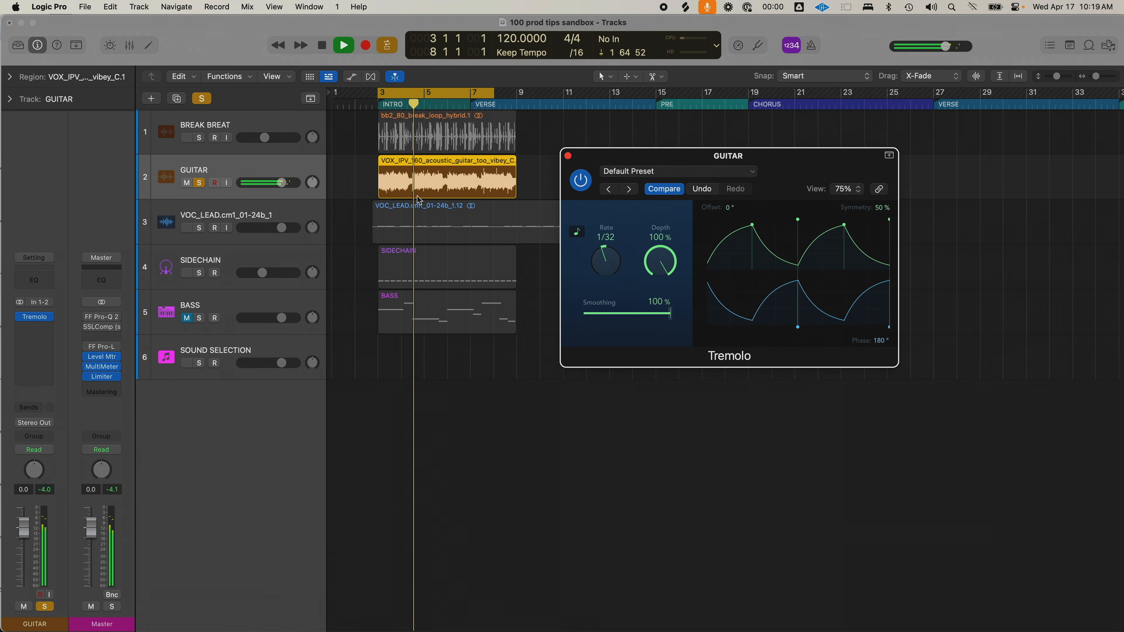
key(space)
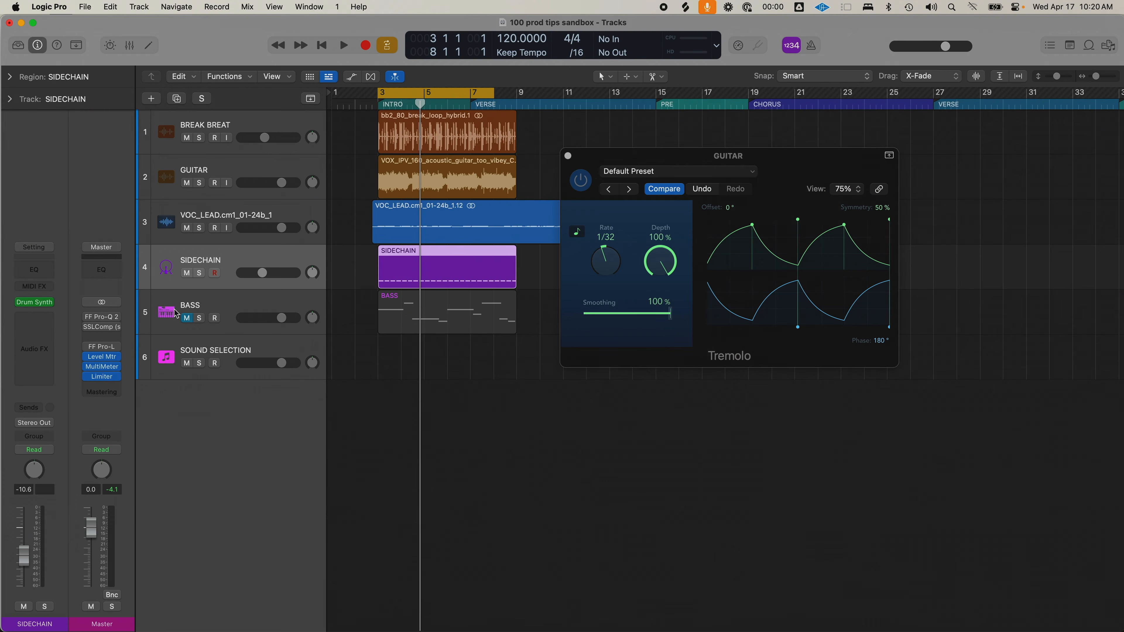
Step: Close the Tremolo window and solo the SIDECHAIN track
click(568, 156)
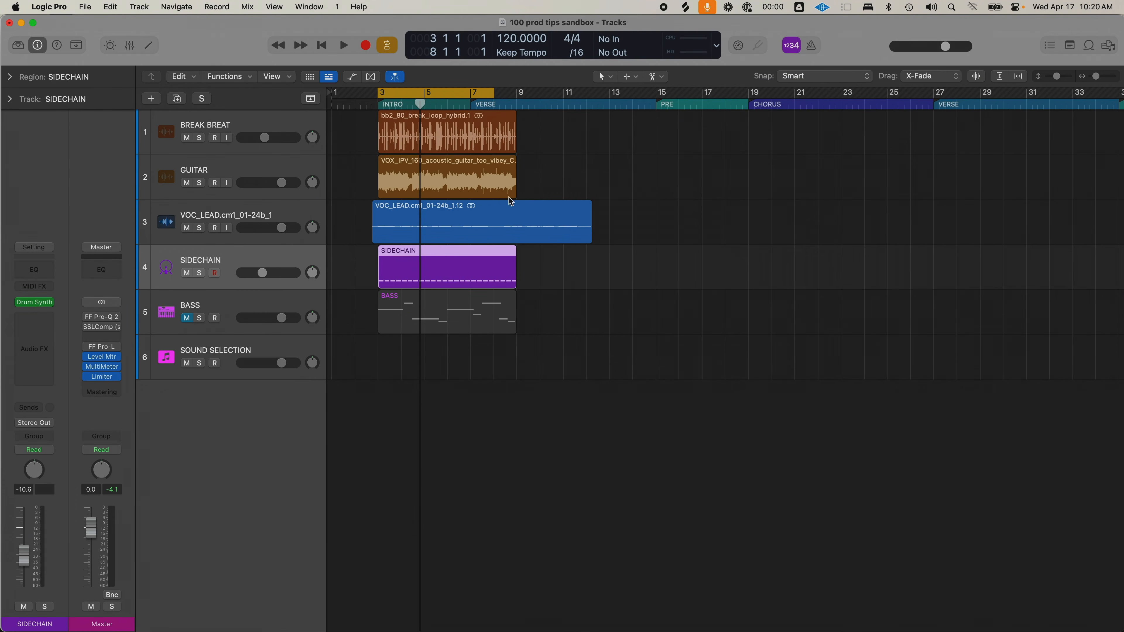
click(200, 273)
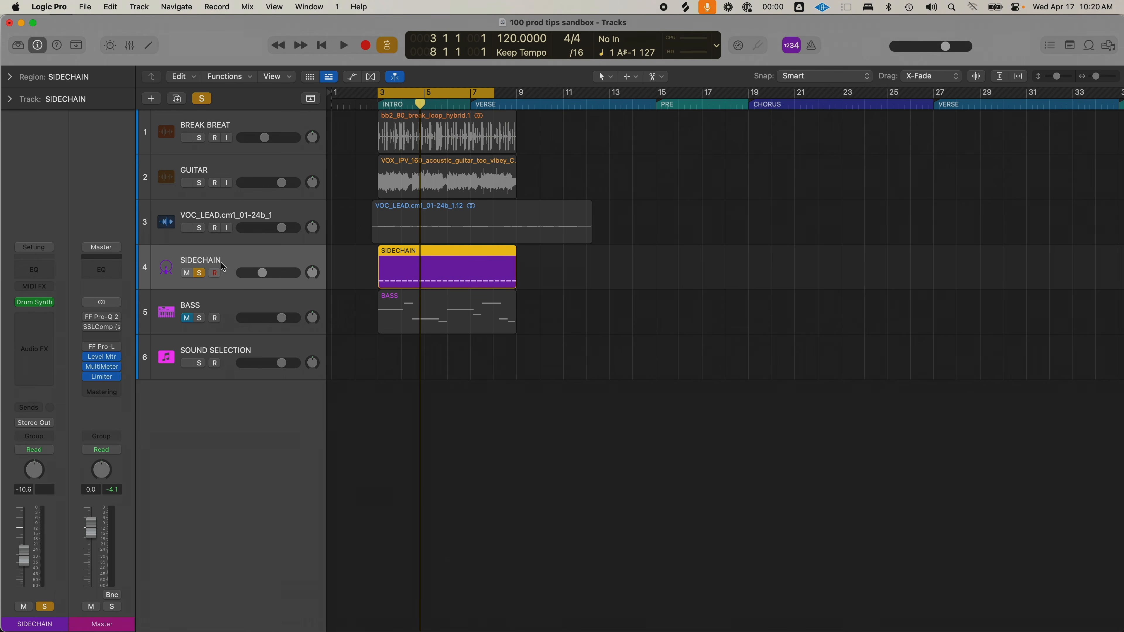
click(229, 171)
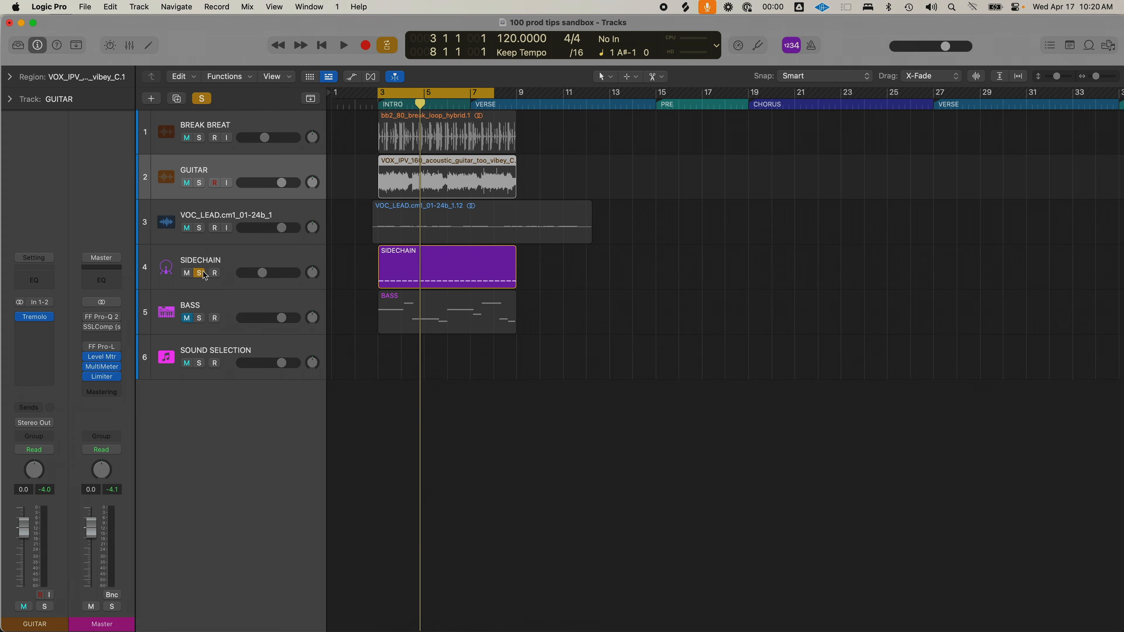
click(217, 264)
Step: Unmute the BASS track, switch its solo on and back off, and reselect the SIDECHAIN track
click(187, 318)
click(199, 318)
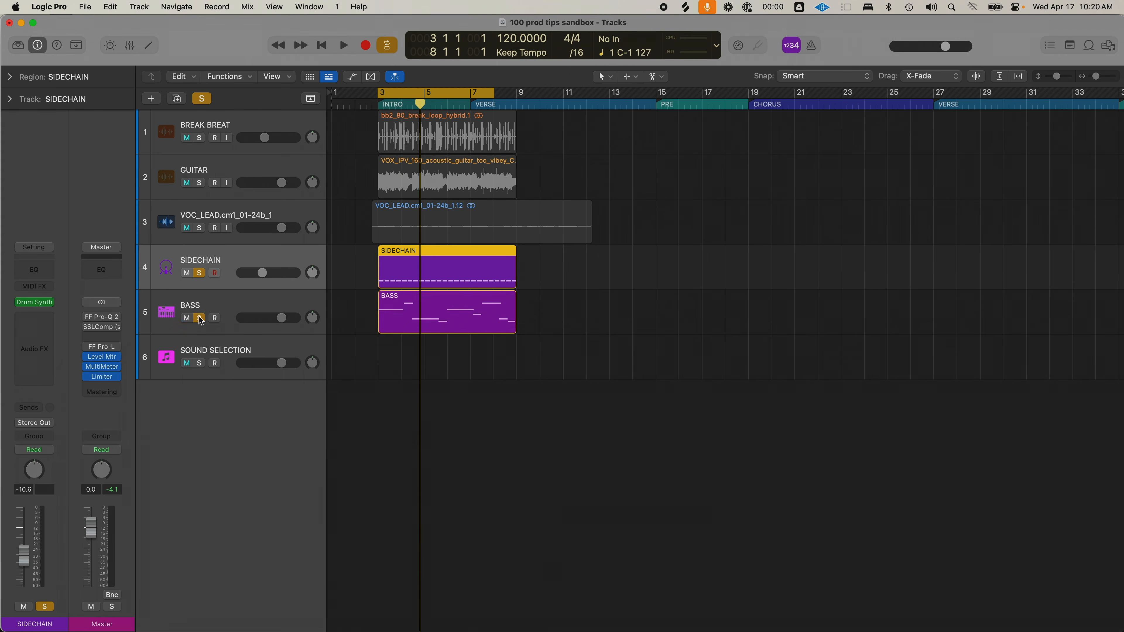
click(200, 296)
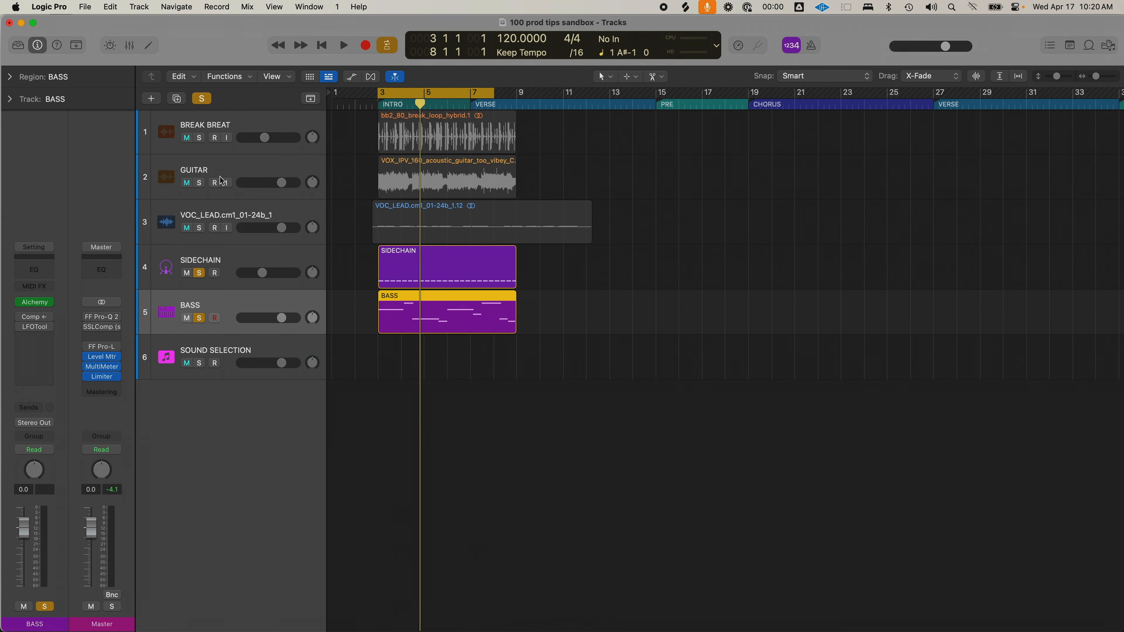
click(200, 184)
click(200, 184)
click(199, 318)
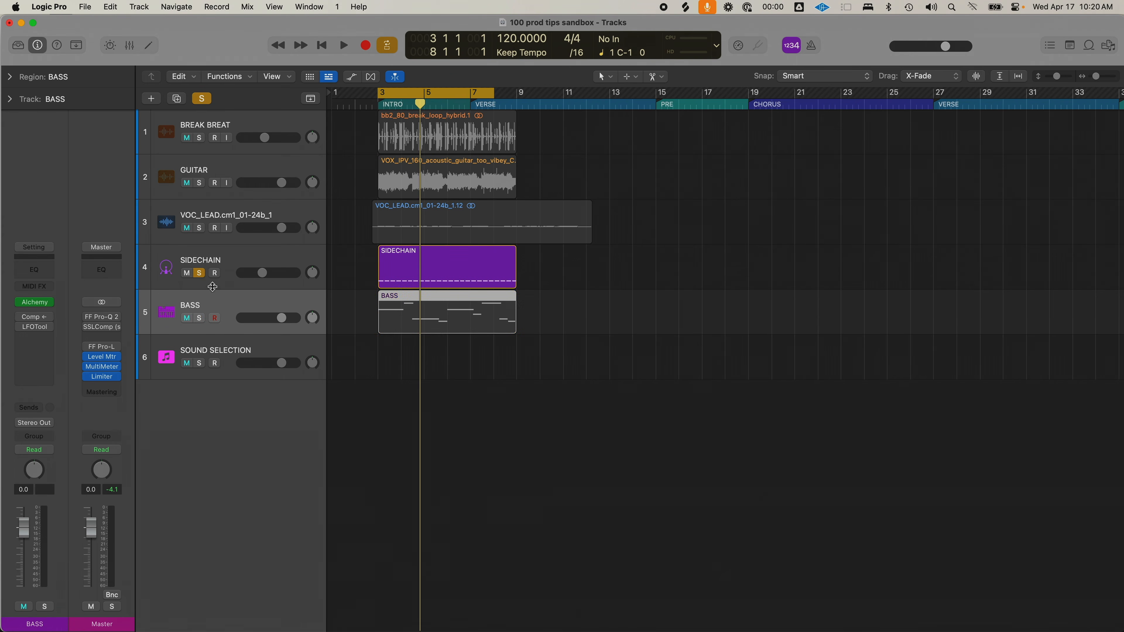
click(232, 266)
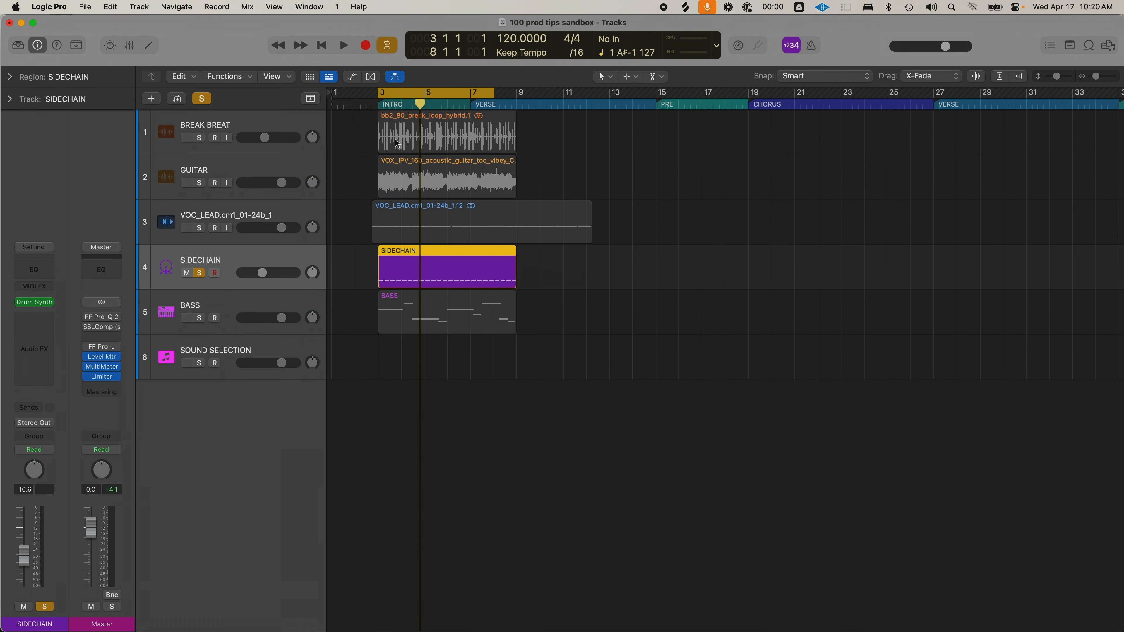
Step: Place the playhead at the start of bar 3 and open the SIDECHAIN region in the Piano Roll
click(382, 105)
click(363, 243)
click(378, 95)
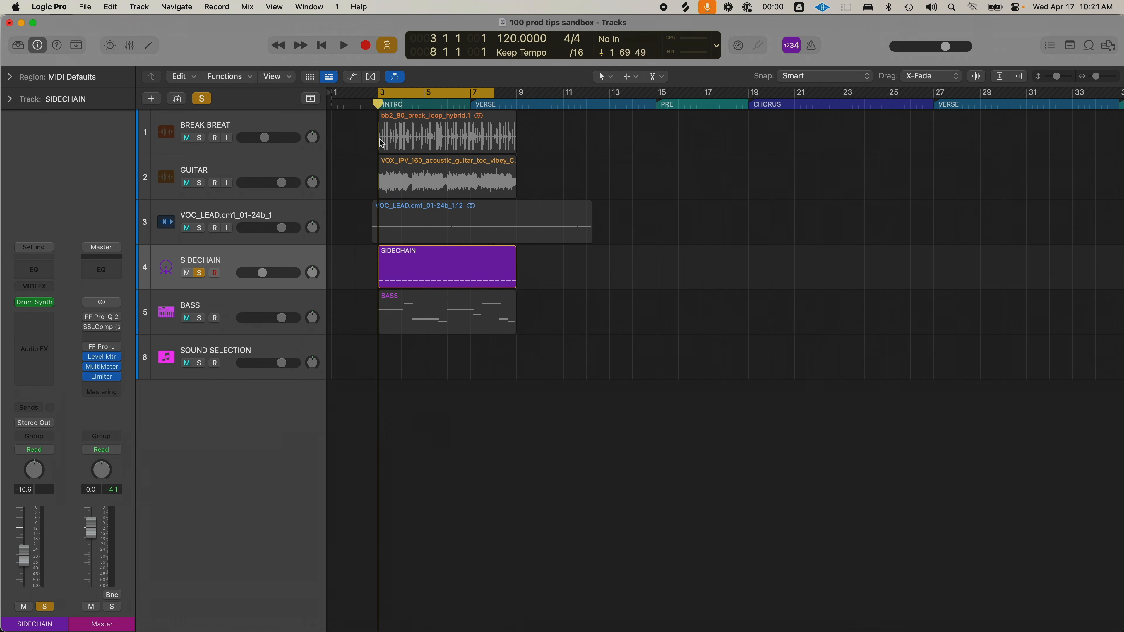
click(401, 275)
double_click(408, 275)
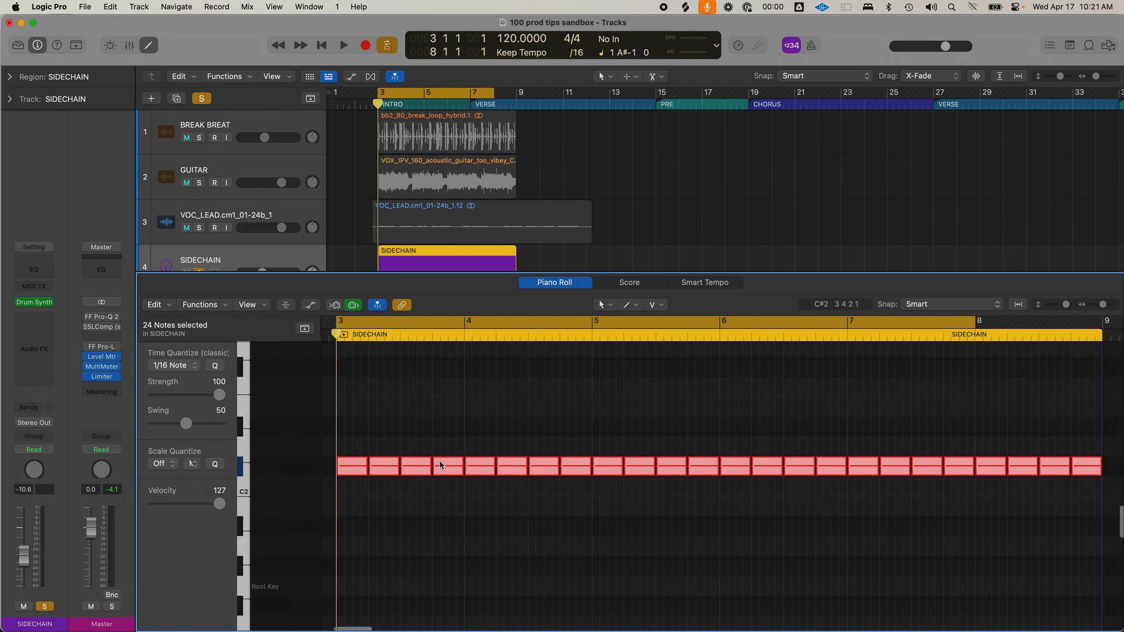
Step: Replace the second C♯2 note in bar 3 with two eighth notes and close the Piano Roll
click(387, 468)
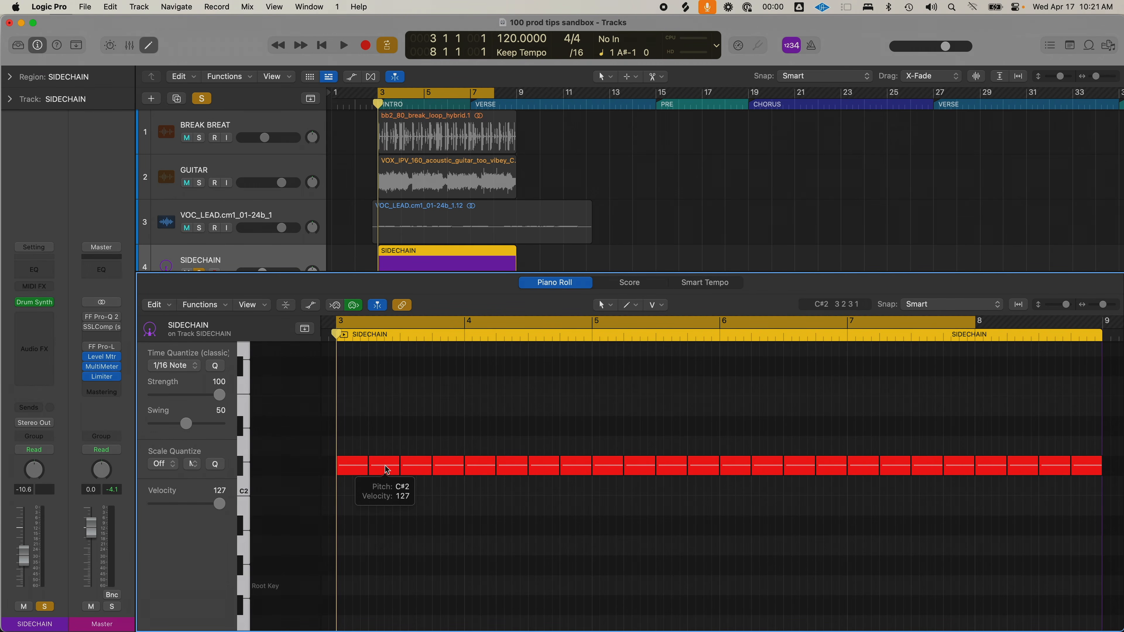
key(Delete)
drag(379, 472, 388, 477)
drag(397, 470, 382, 471)
super+click(392, 468)
click(416, 434)
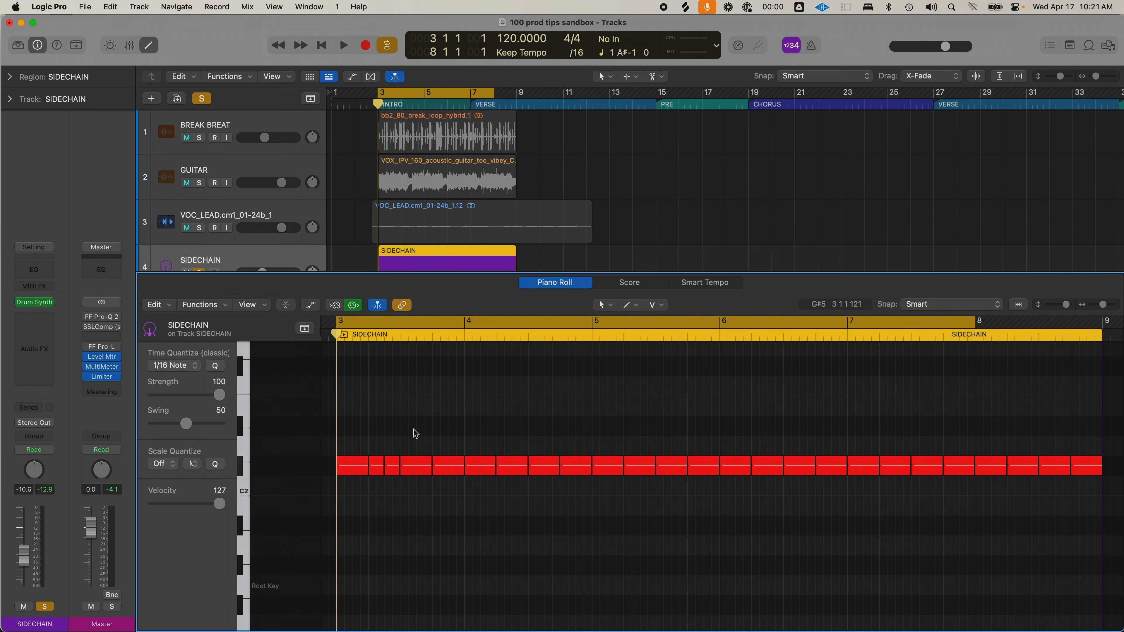
key(p)
Step: Solo the BASS track and set its Compressor's side chain source to SIDECHAIN (Inst 1)
click(206, 305)
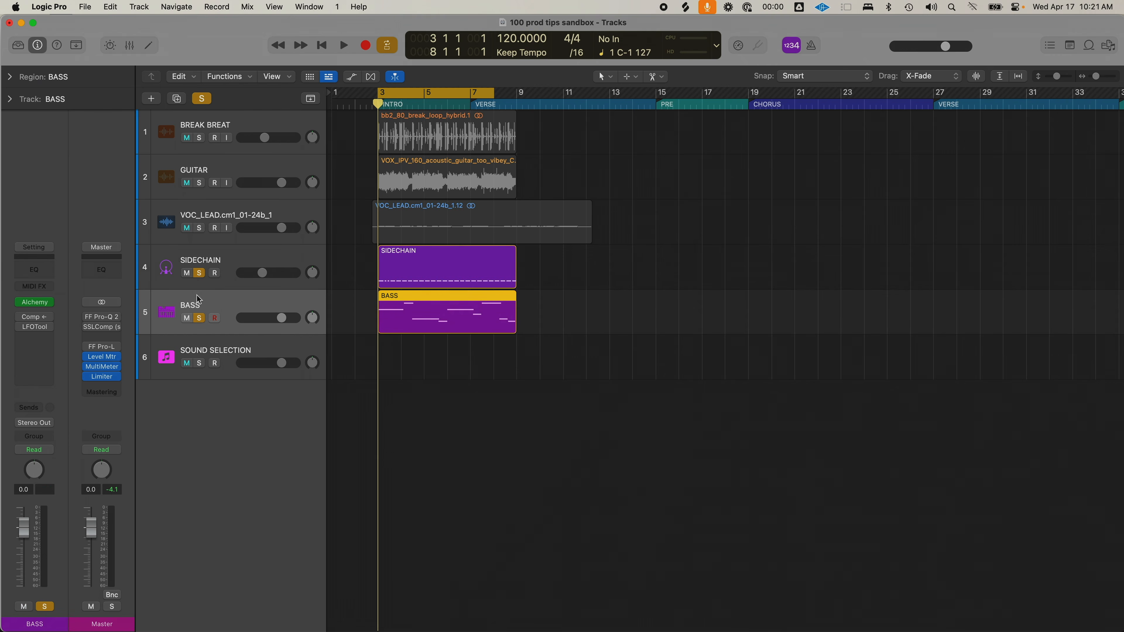
click(34, 319)
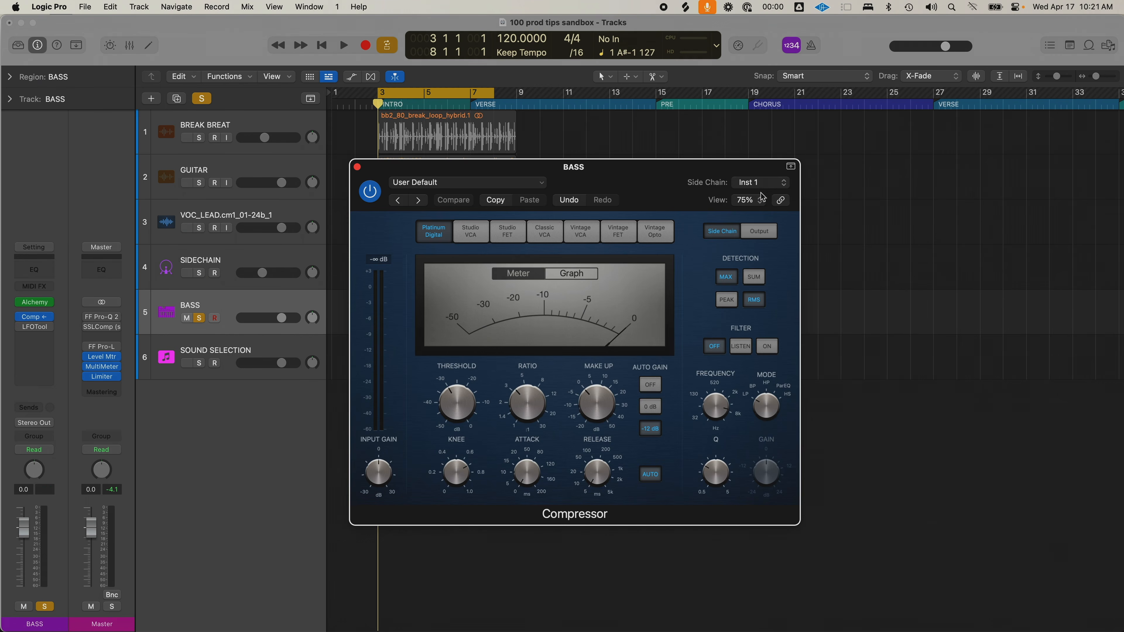
click(783, 185)
mouse_move(779, 158)
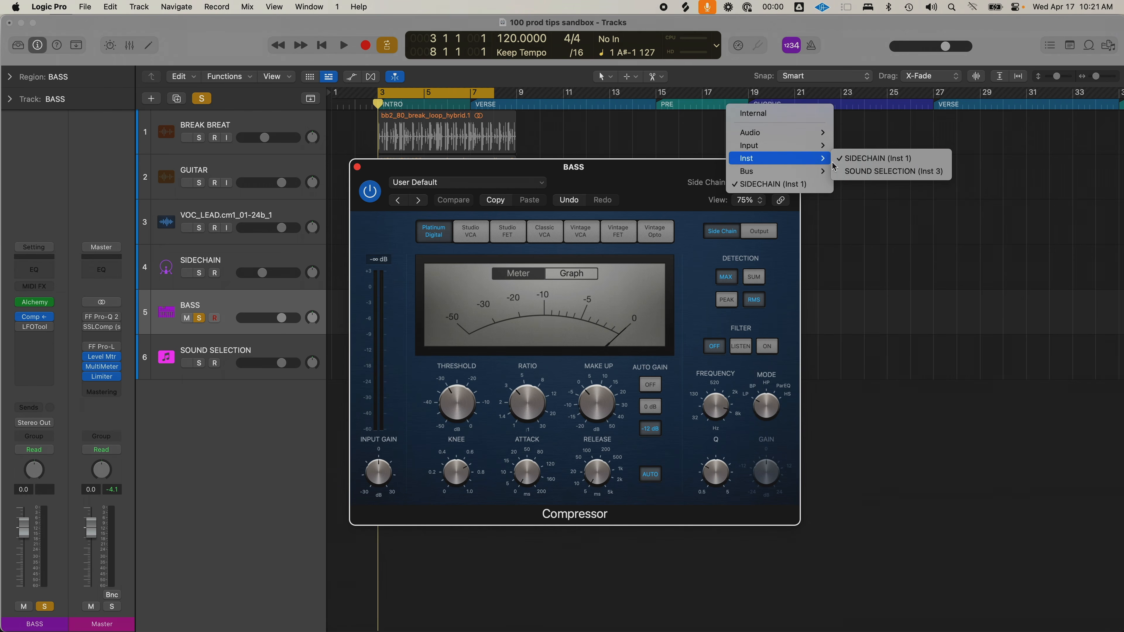
click(864, 160)
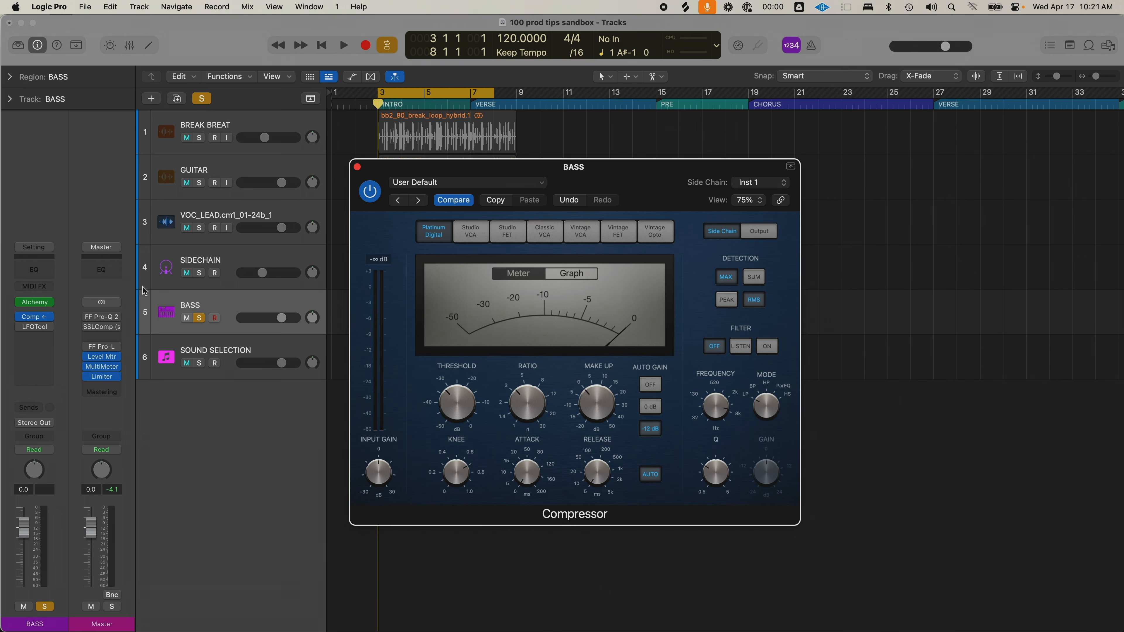
Step: Compare the bass with the Compressor bypassed and enabled during playback, raising the BASS track volume to 4.2 dB
click(20, 317)
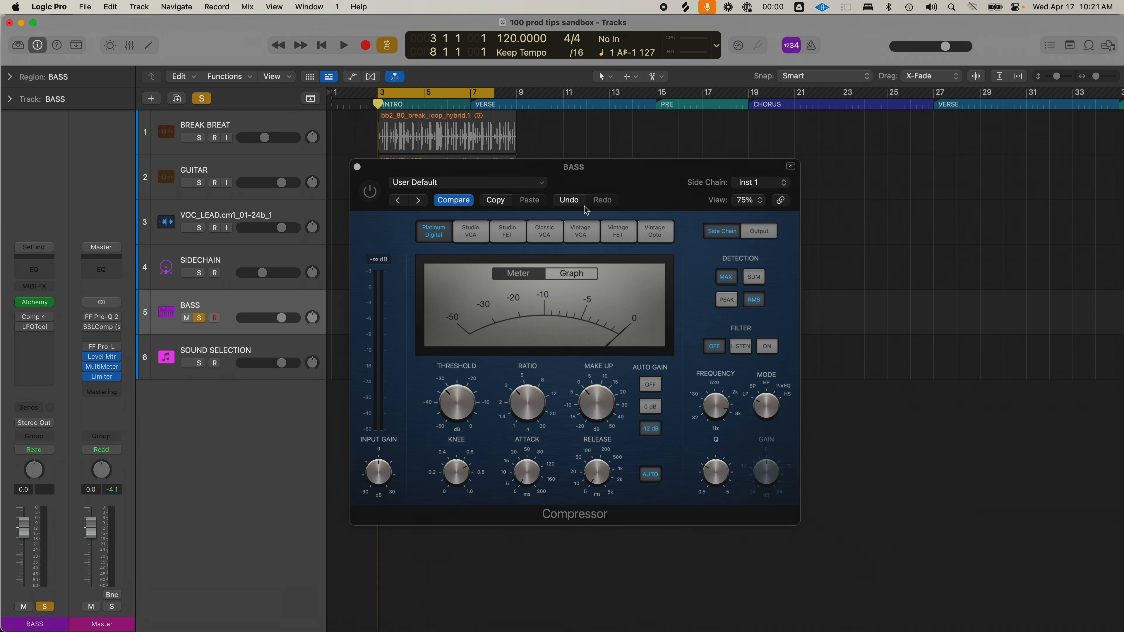
key(space)
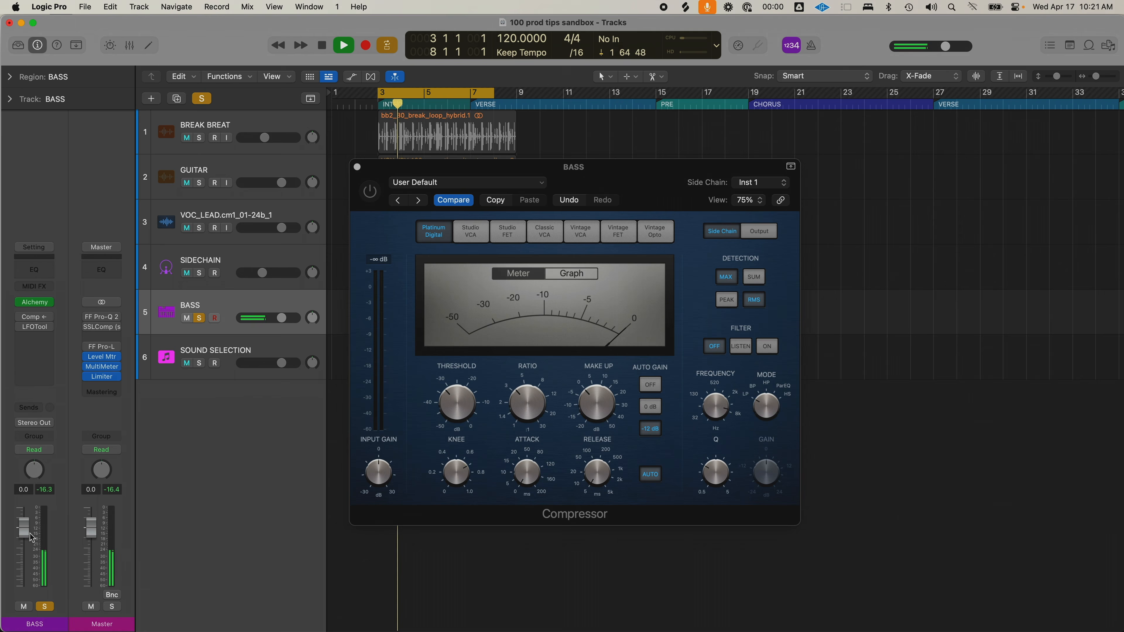
drag(281, 319, 292, 319)
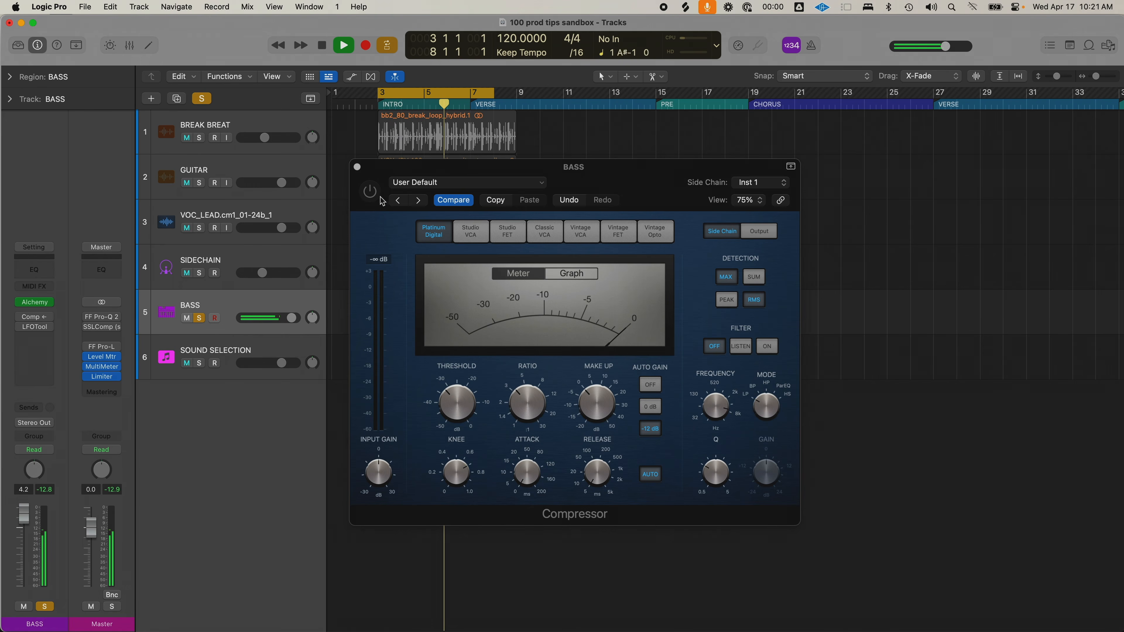
key(space)
click(370, 191)
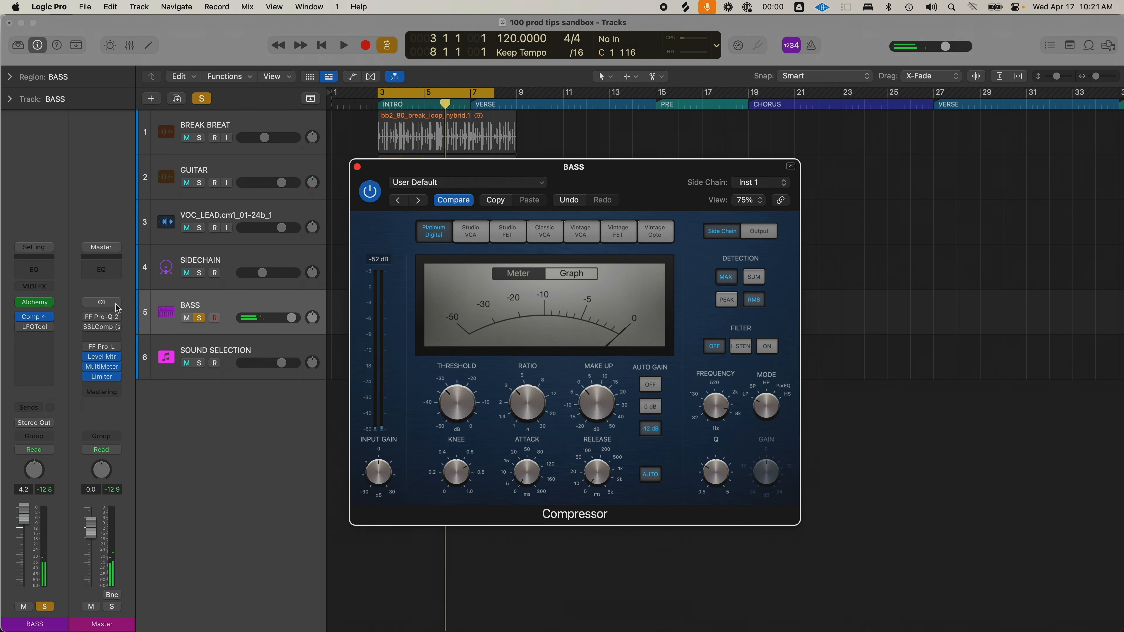
key(space)
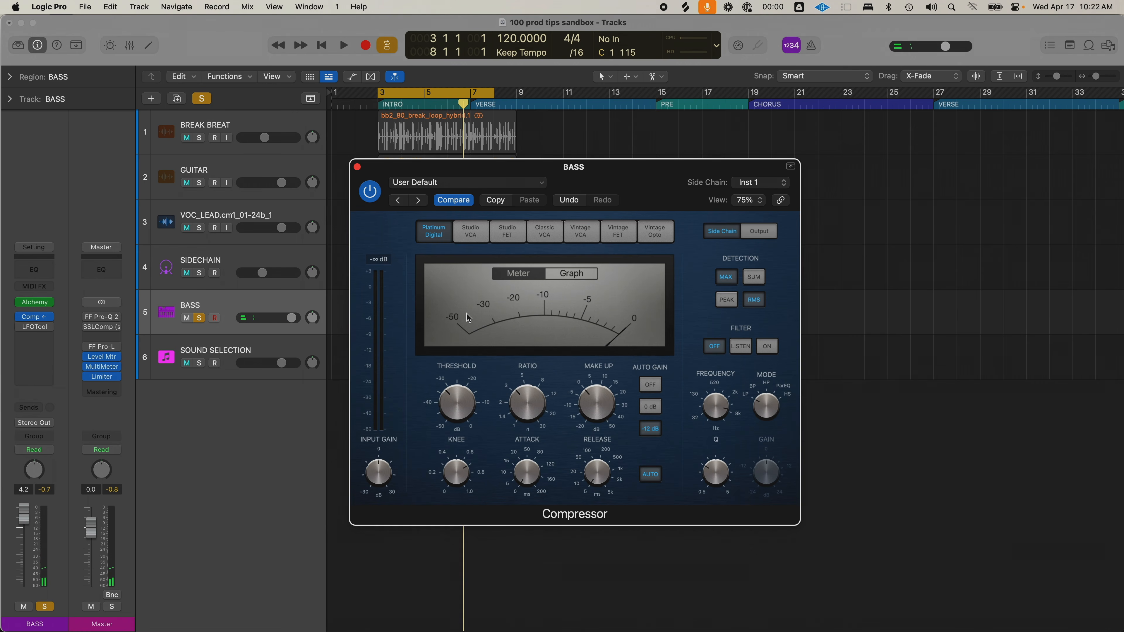
Step: Close the Compressor, solo the SIDECHAIN track alongside BASS, and review the SIDECHAIN region's notes in the Piano Roll
click(358, 167)
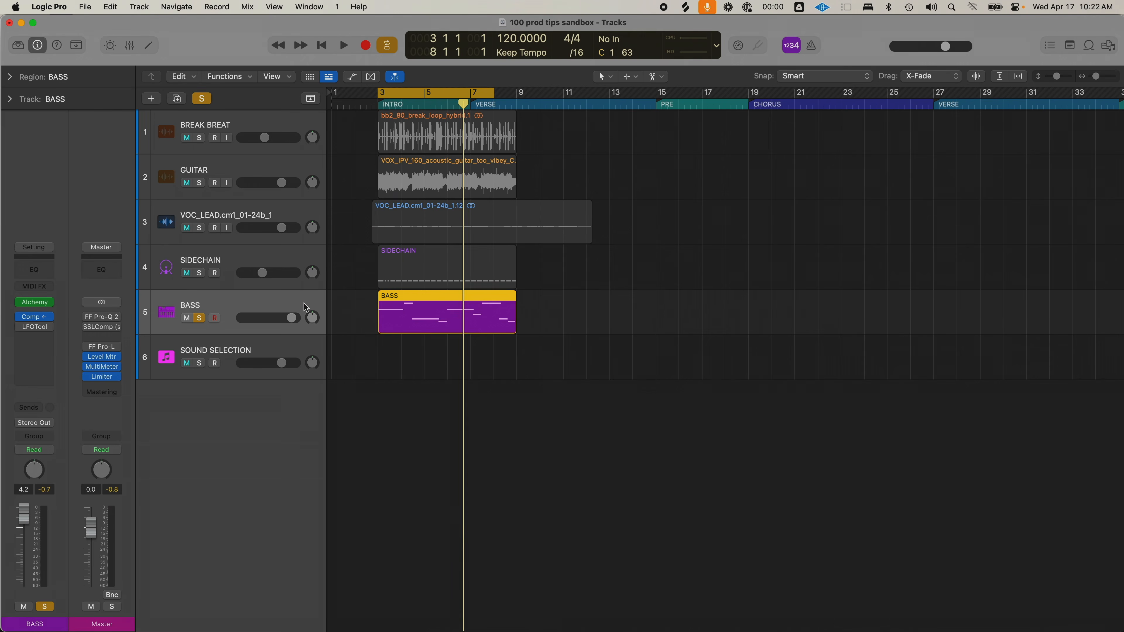
key(p)
click(610, 435)
key(p)
click(199, 273)
click(226, 261)
drag(371, 260, 400, 275)
key(p)
click(490, 487)
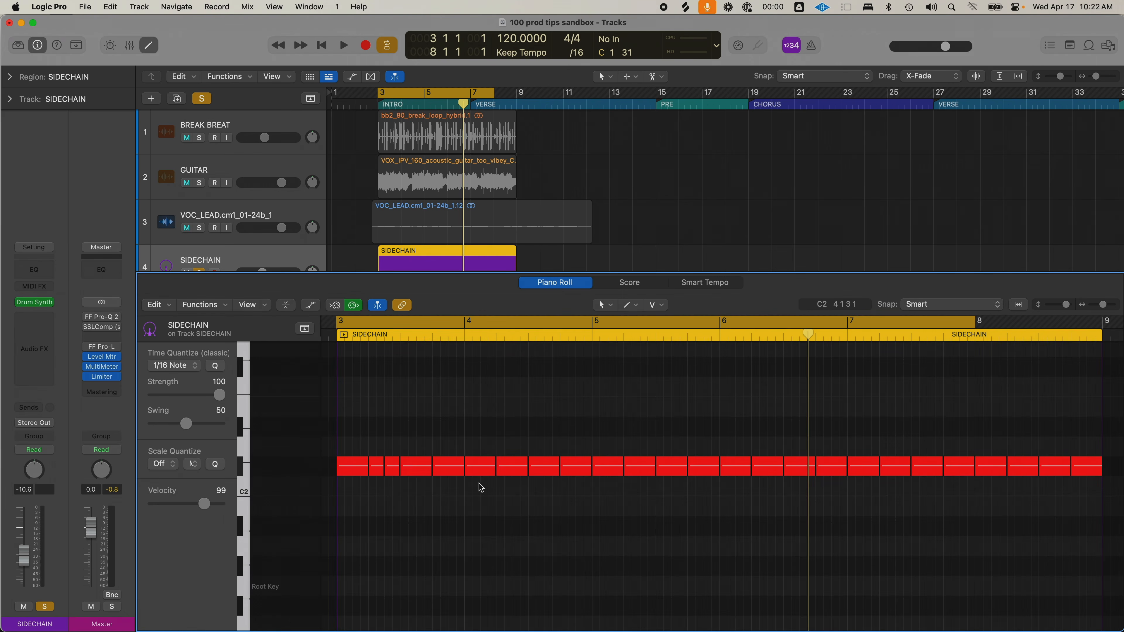
key(p)
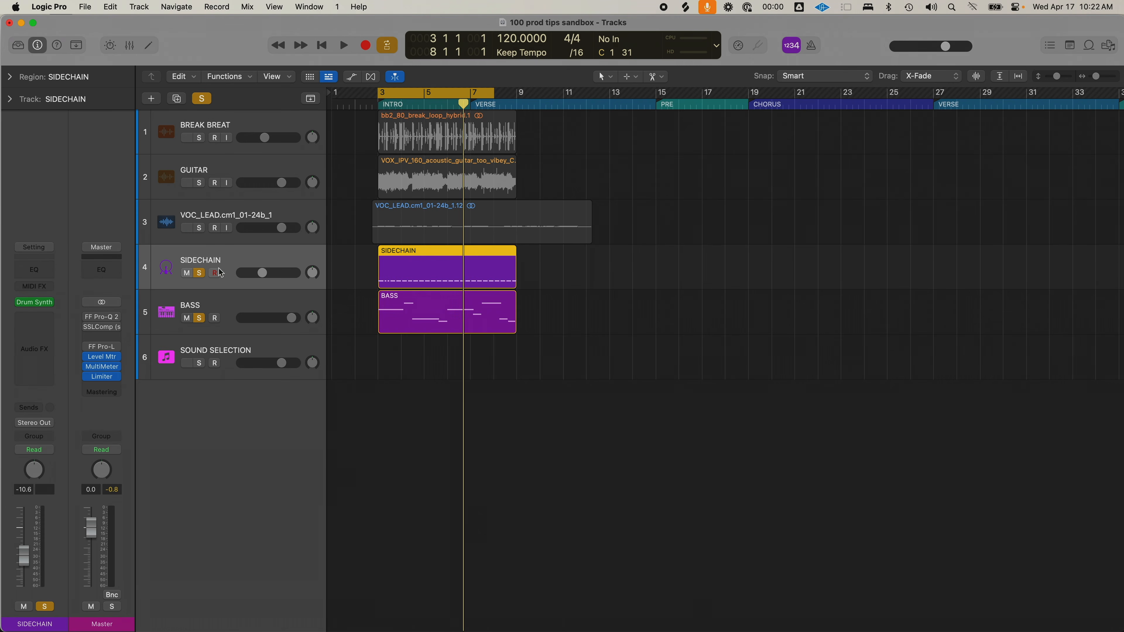
Step: Check the SIDECHAIN track's output options and audition the soloed SIDECHAIN and BASS tracks together
click(37, 424)
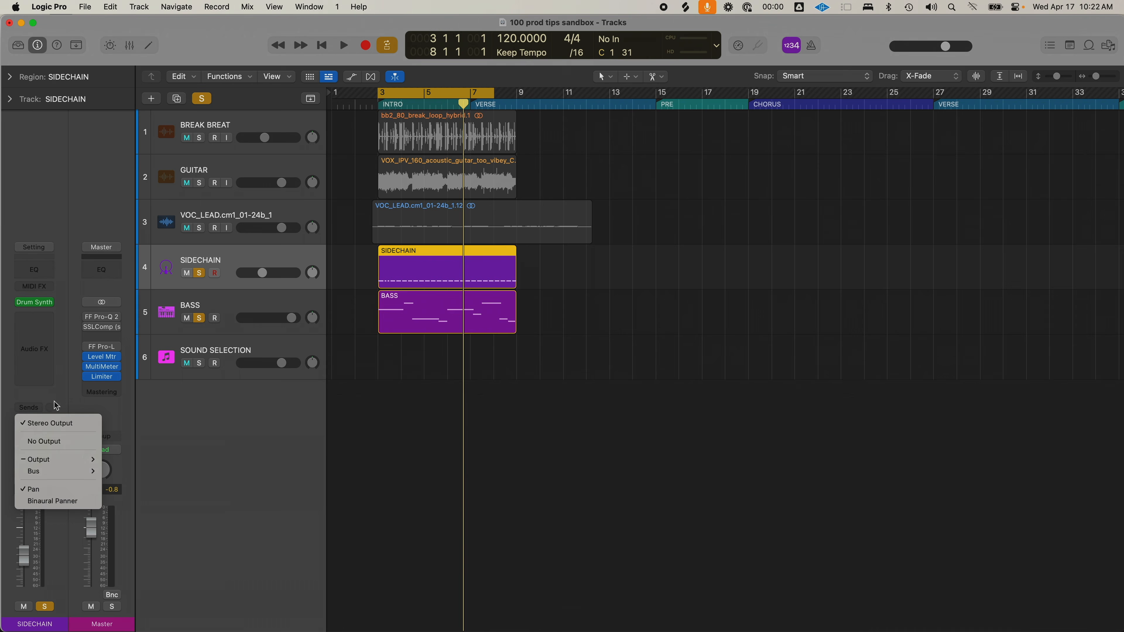
click(62, 442)
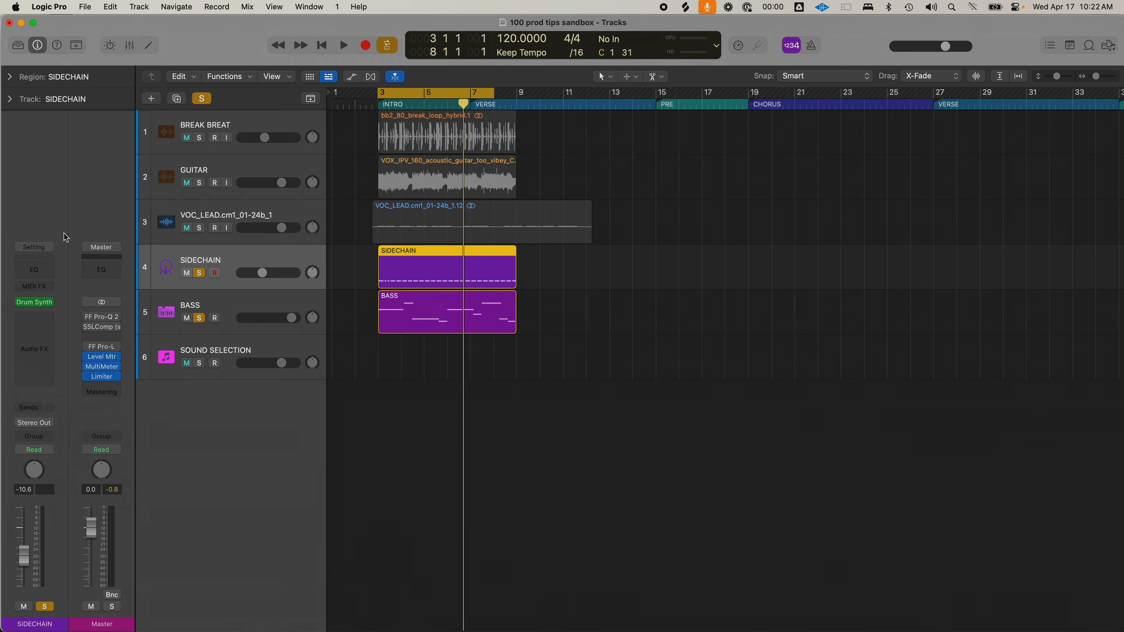
click(371, 306)
key(space)
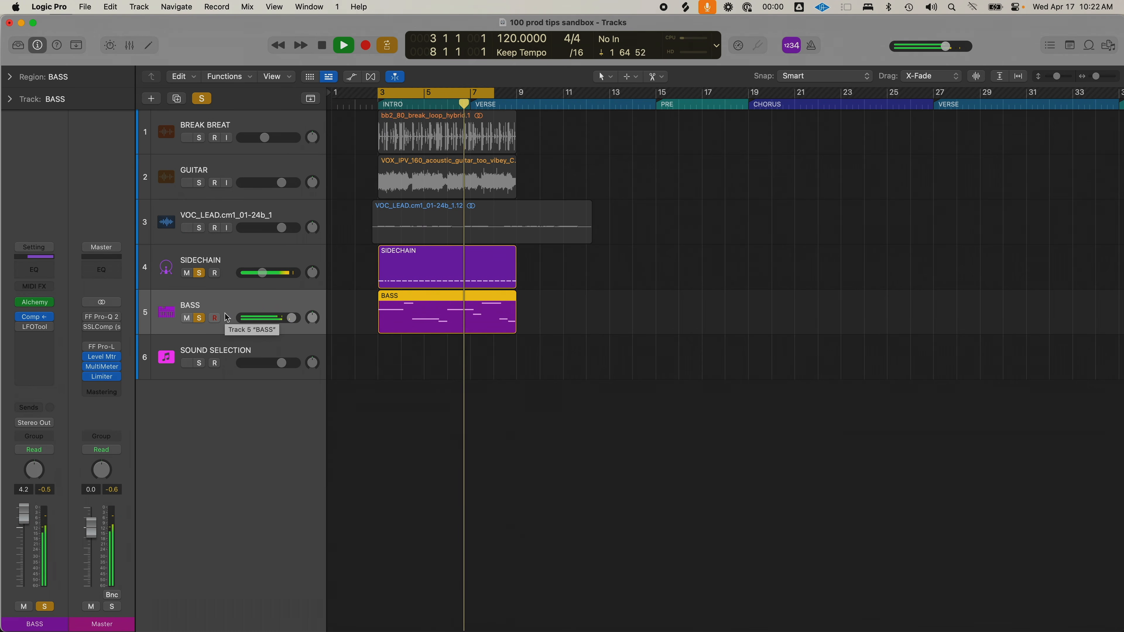
key(space)
mouse_move(20, 317)
key(space)
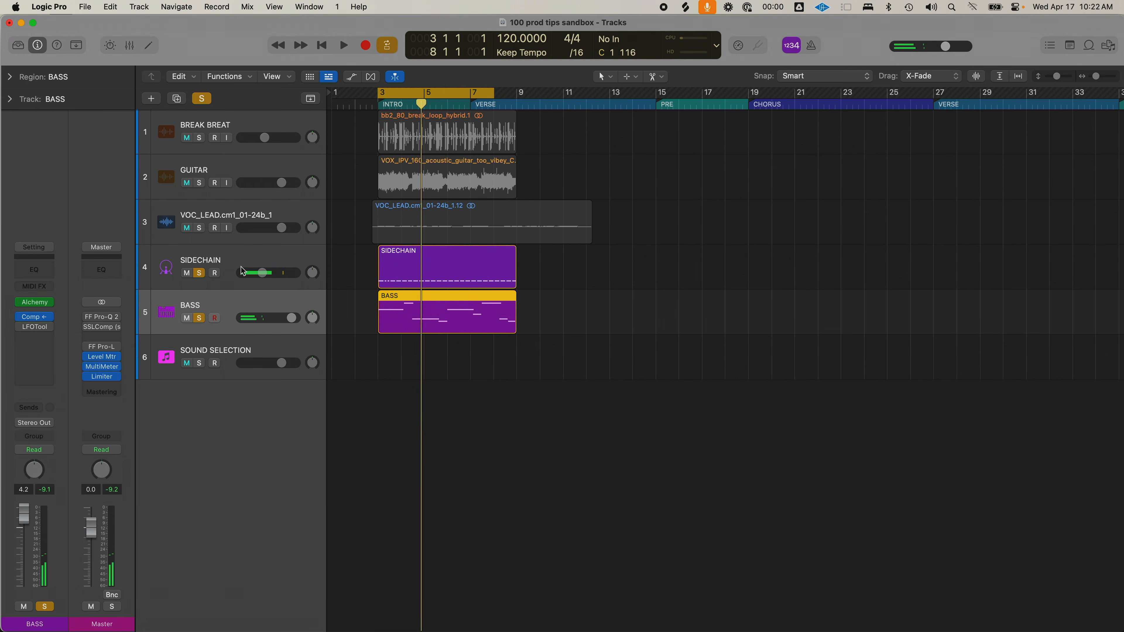
key(space)
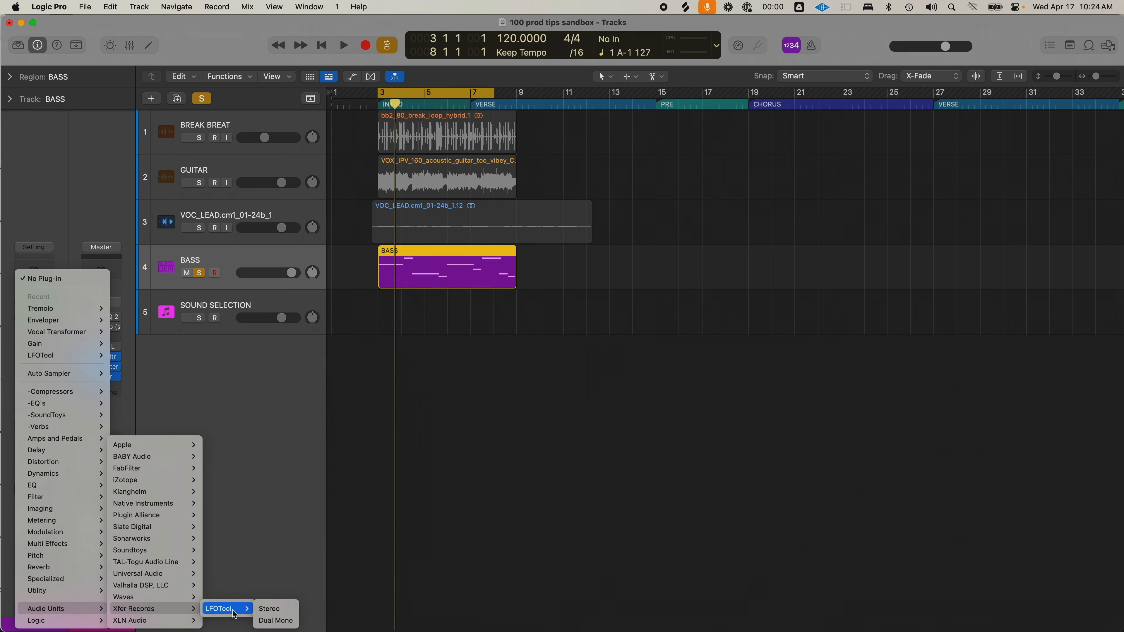
Step: Insert a stereo LFOTool on the BASS track and, during playback, shift the curve's final peak slightly earlier for a sloped ending
click(272, 612)
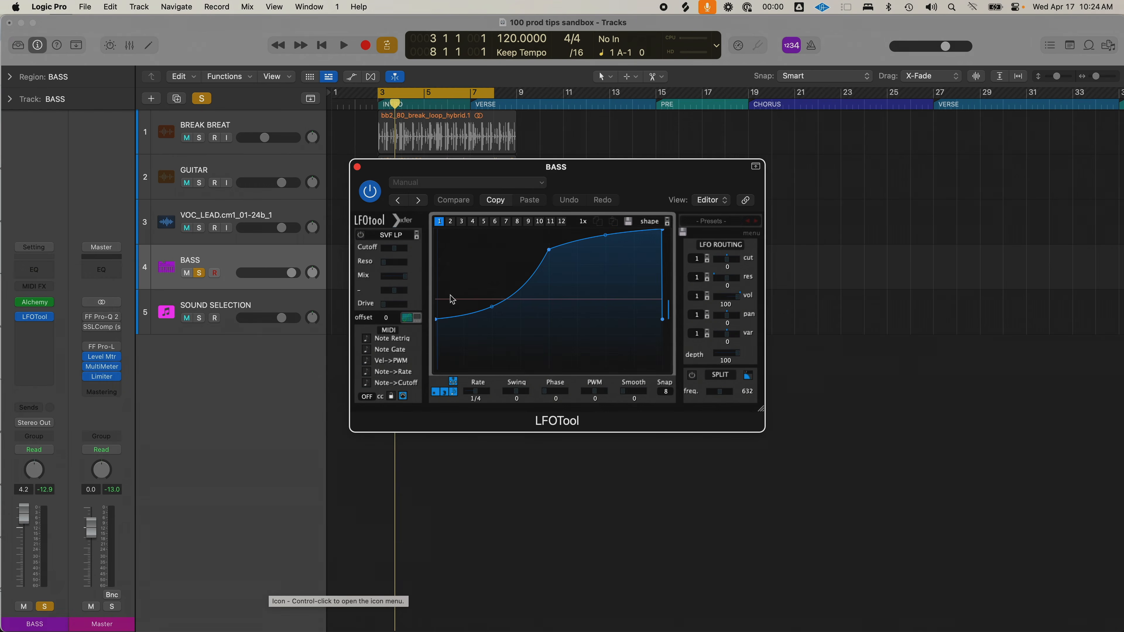
drag(631, 179, 798, 152)
key(space)
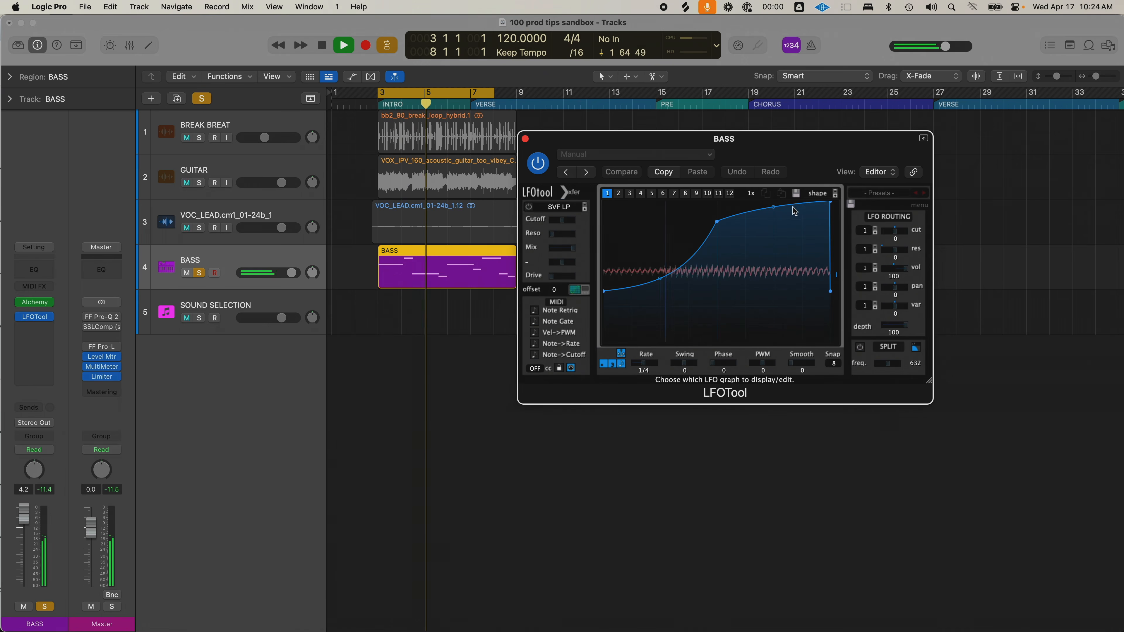
drag(830, 201, 816, 202)
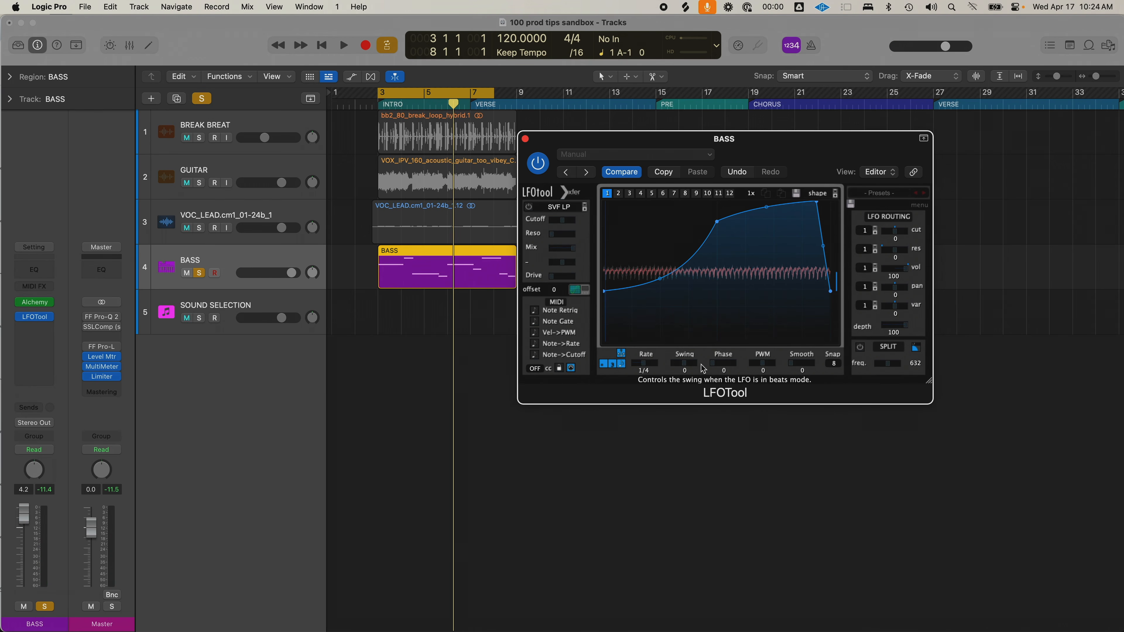
Step: Browse LFOTool's presets, load Liam Anderson's Bass - Neurofunk 1 on the BASS track and audition it
click(887, 196)
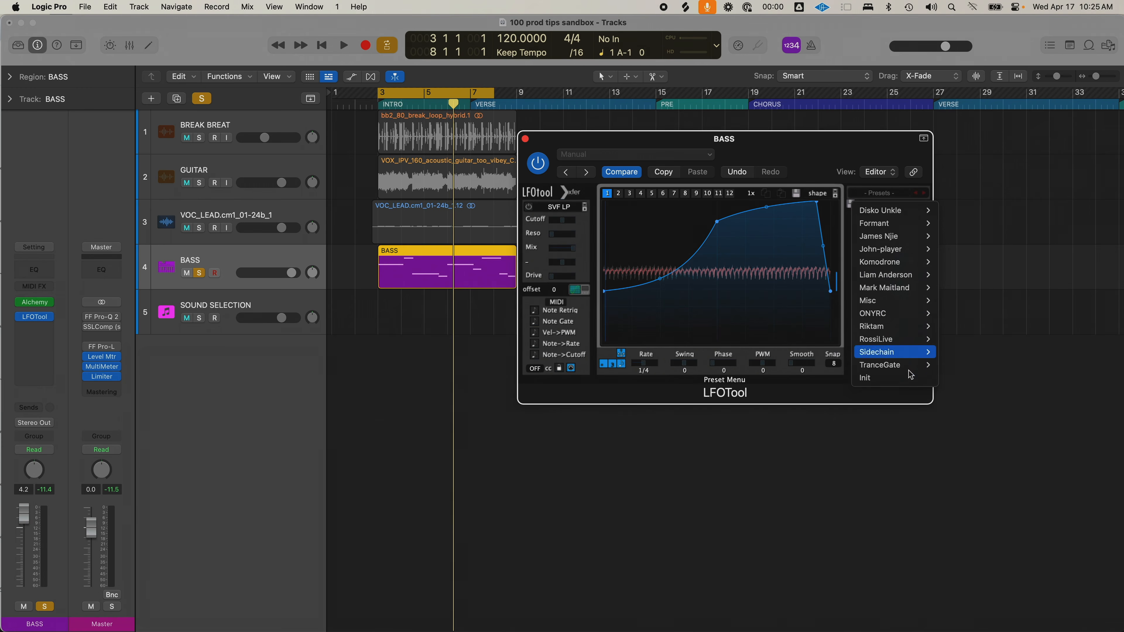
mouse_move(907, 338)
mouse_move(908, 302)
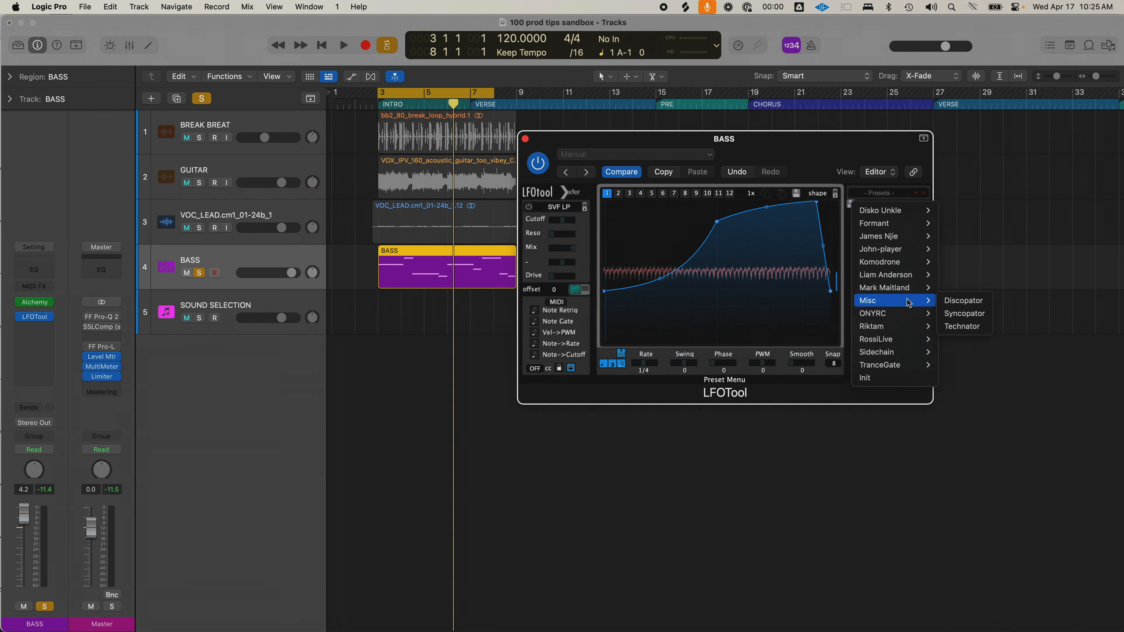
mouse_move(907, 275)
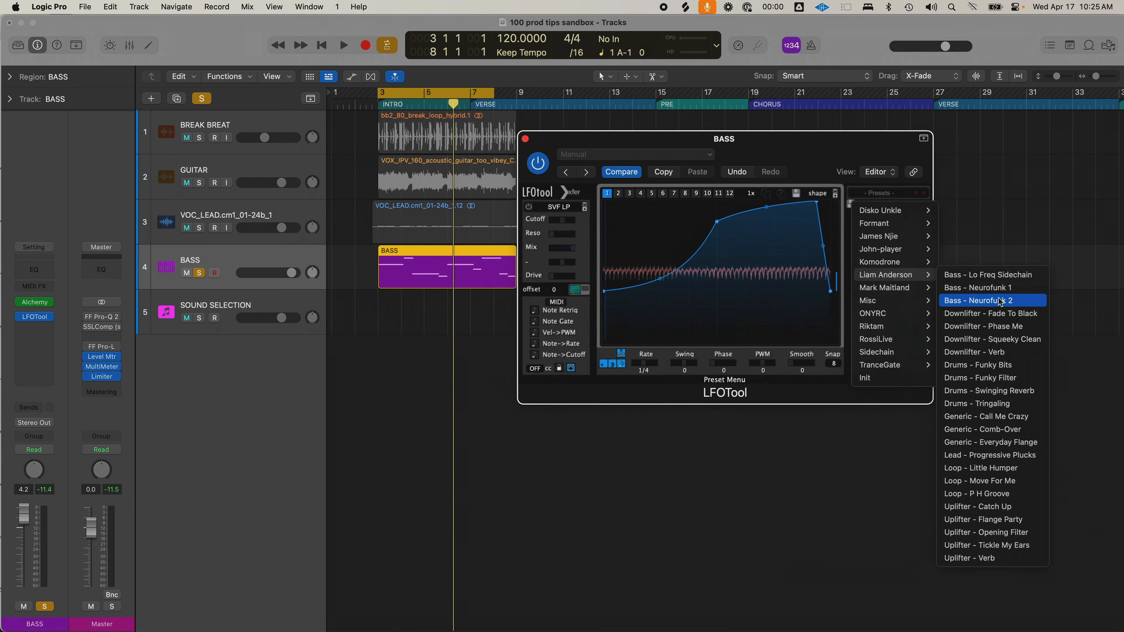
click(822, 289)
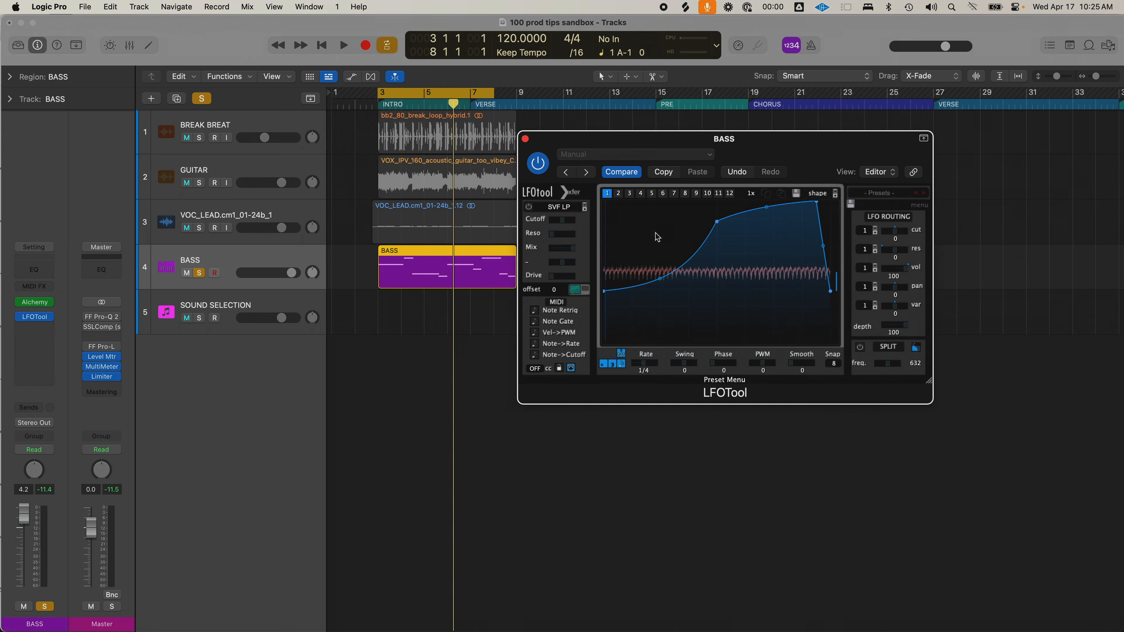
key(space)
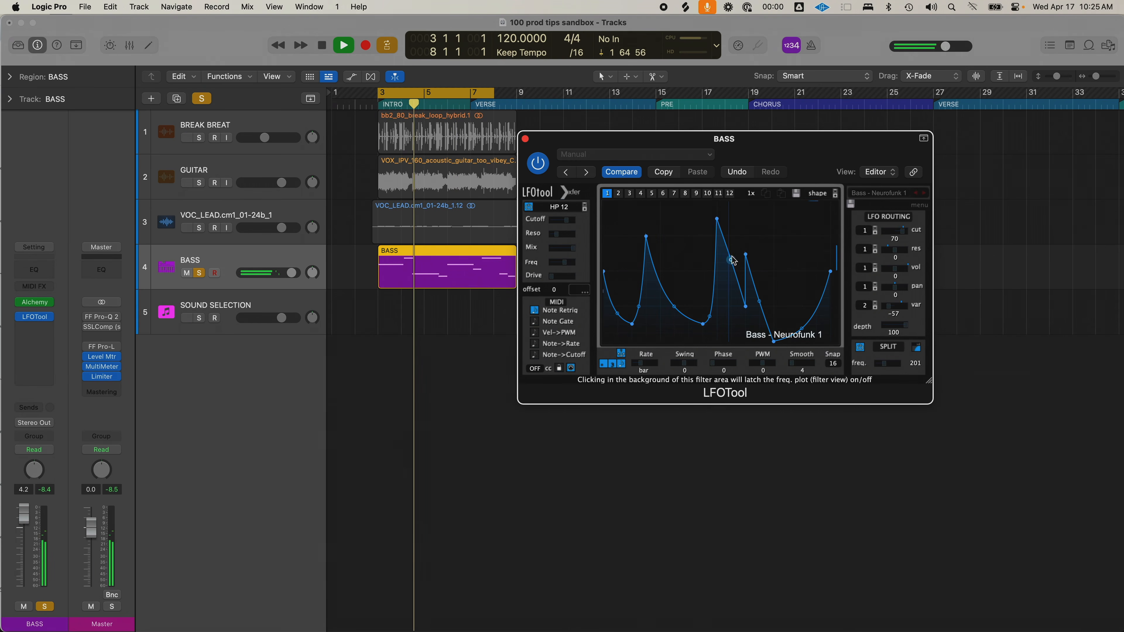
drag(773, 141, 817, 124)
key(space)
Step: Compare the soloed GUITAR track with its LFOTool bypassed and enabled during playback, leaving LFOTool enabled
click(288, 168)
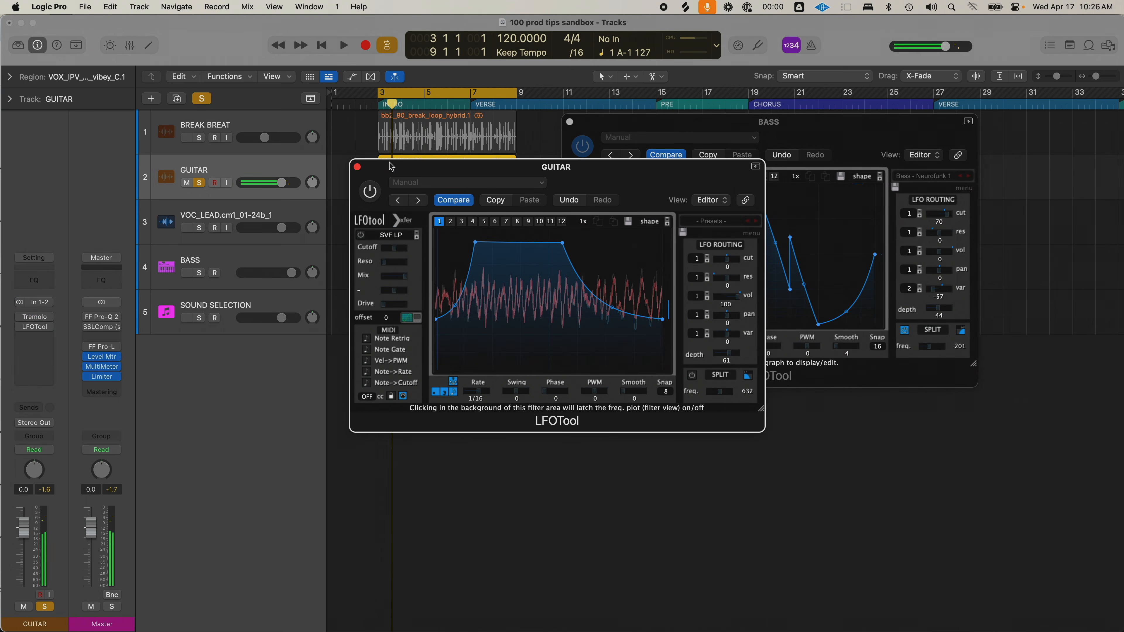
key(space)
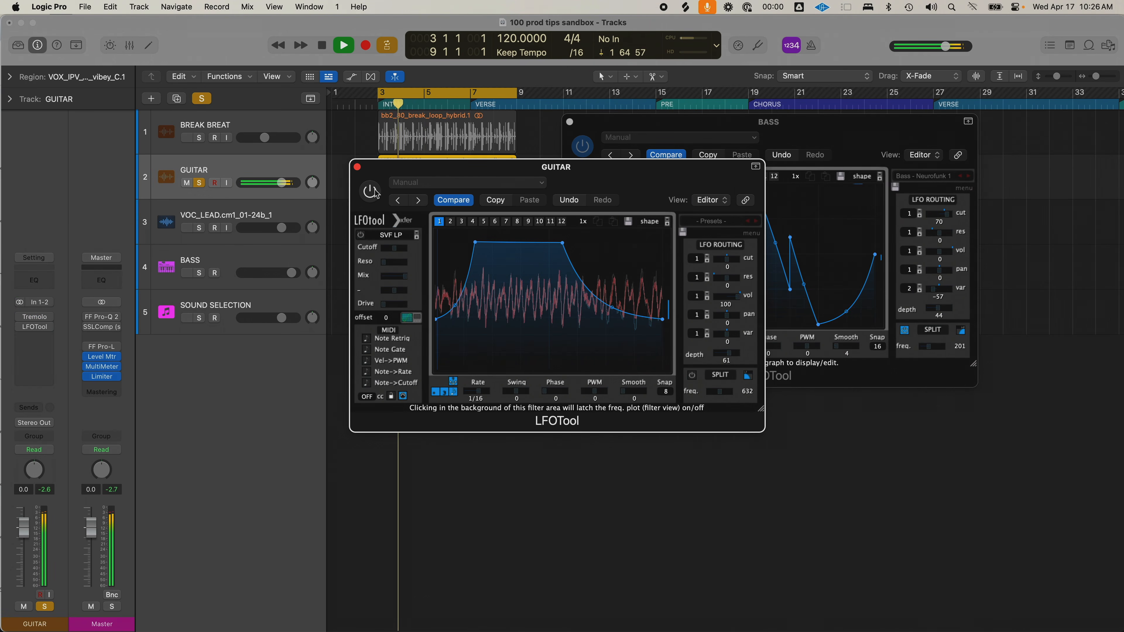
key(space)
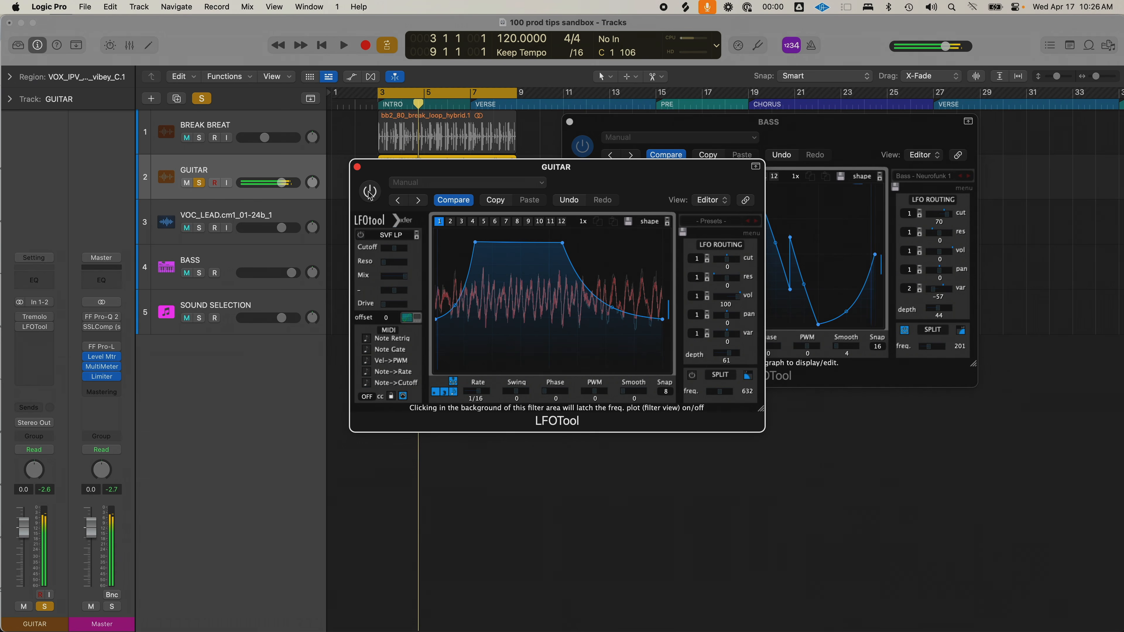
key(space)
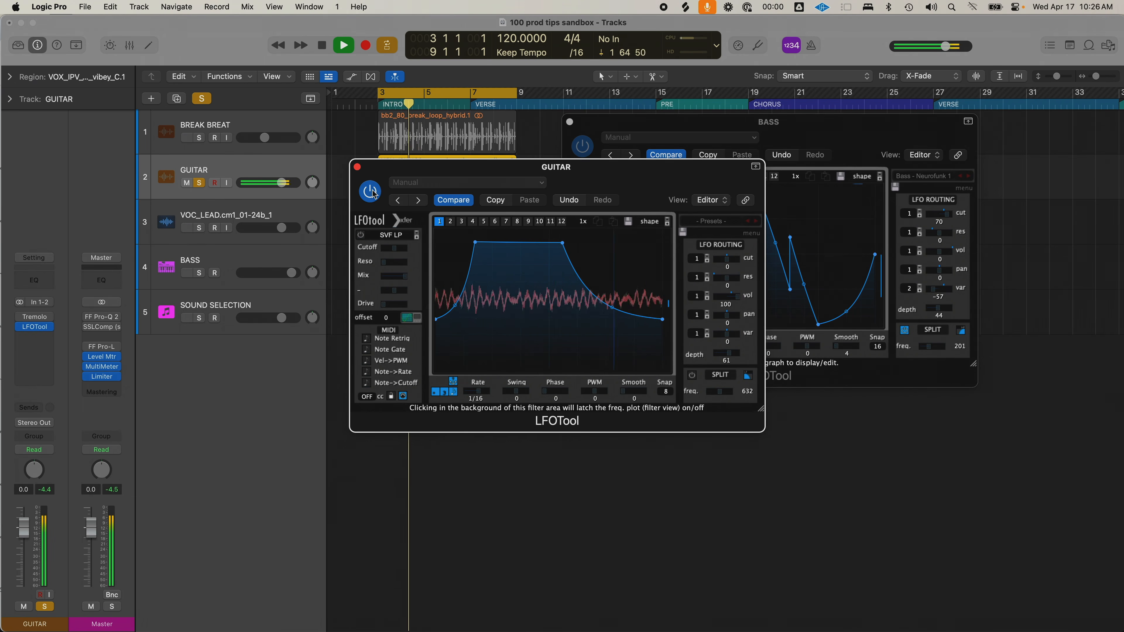
key(space)
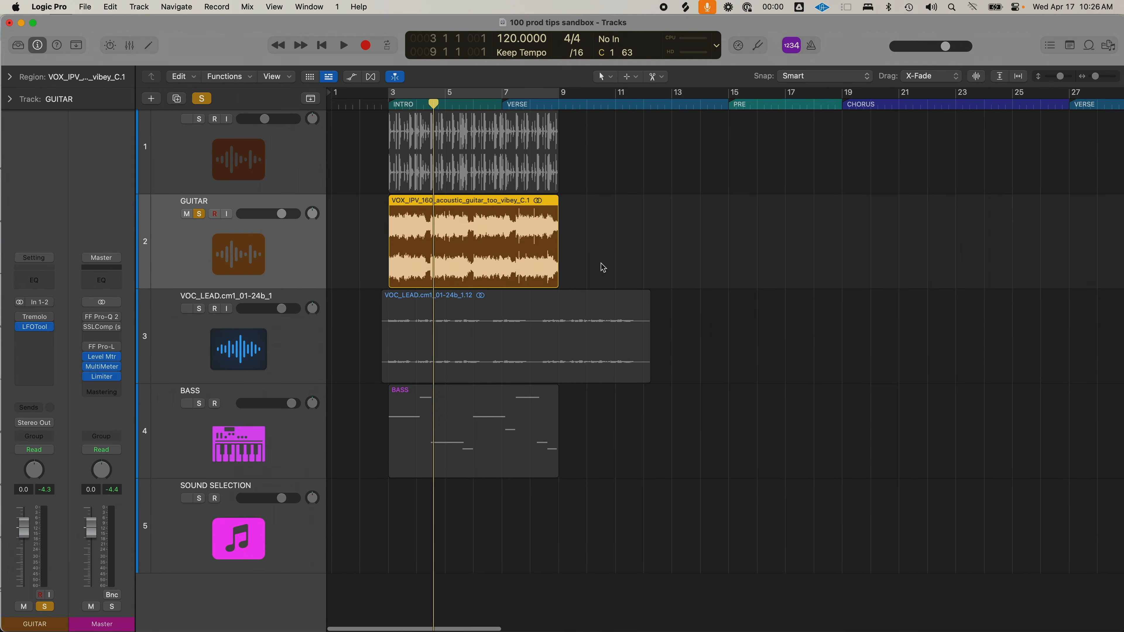
Step: Add a short fade-out at the end and a short fade-in at the start of the GUITAR region
key(super+Up)
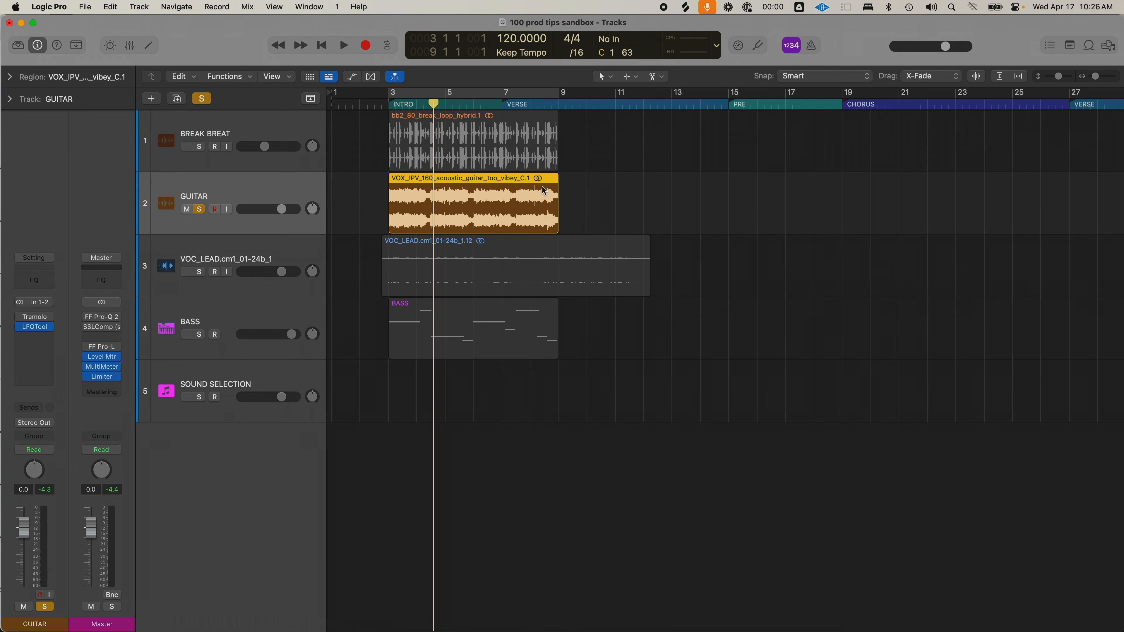
drag(537, 195, 559, 200)
drag(413, 187, 389, 190)
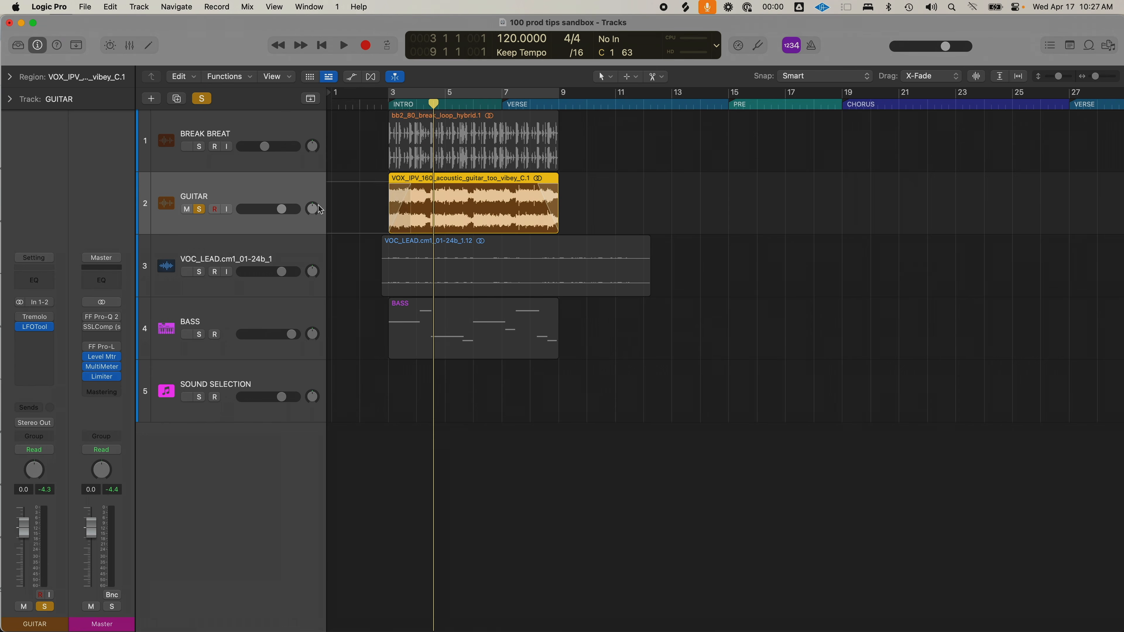
Step: Change the GUITAR region's fade-out to Slow Down and play it from about bar 8
right_click(551, 191)
click(557, 198)
right_click(551, 194)
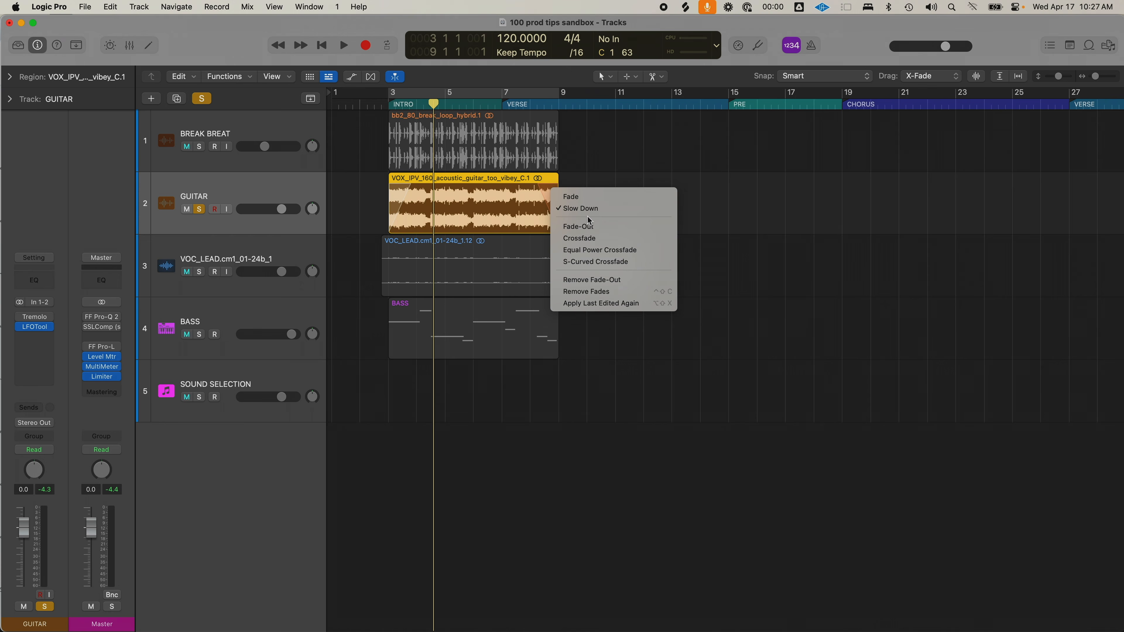
click(529, 103)
click(531, 102)
key(space)
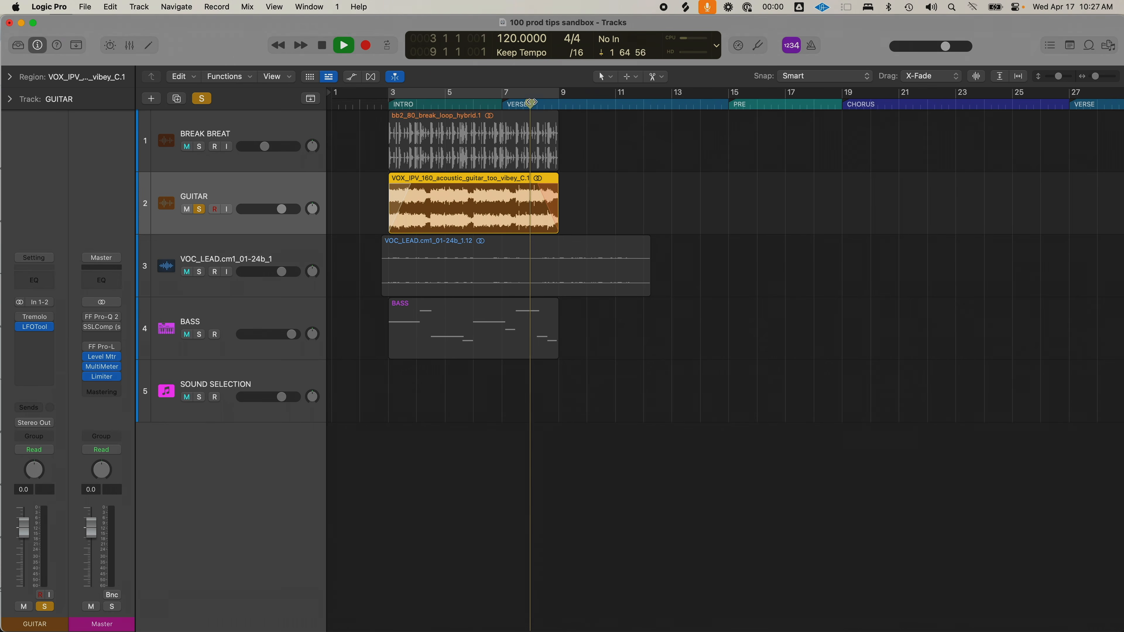
key(space)
Step: Change the GUITAR region's fade-in to Speed Up and play it from just before bar 3
click(387, 102)
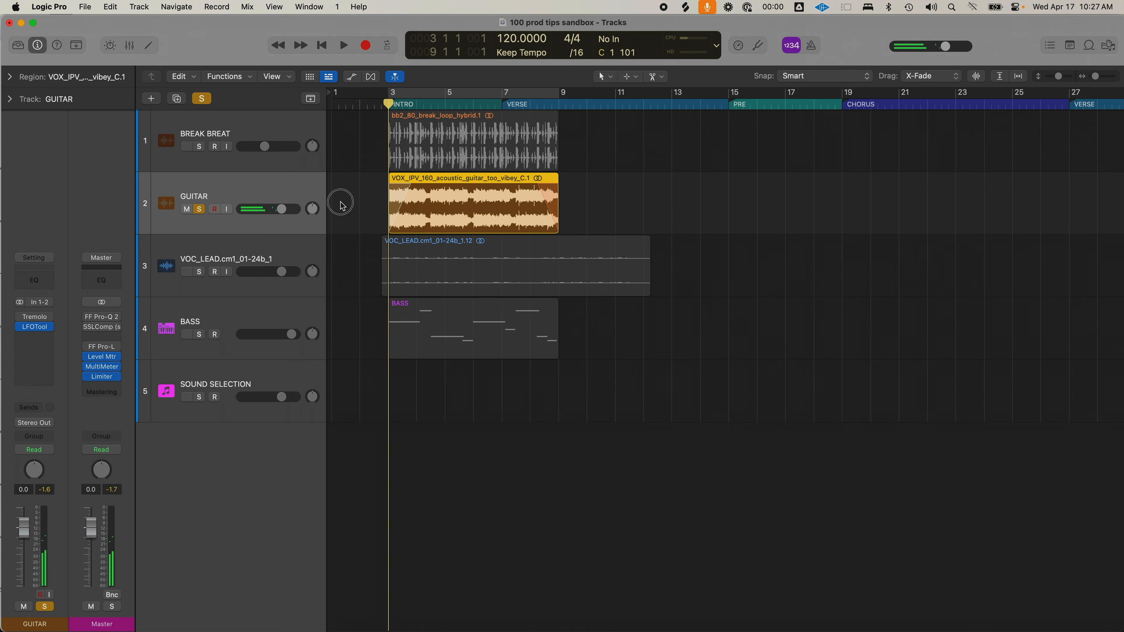
right_click(403, 202)
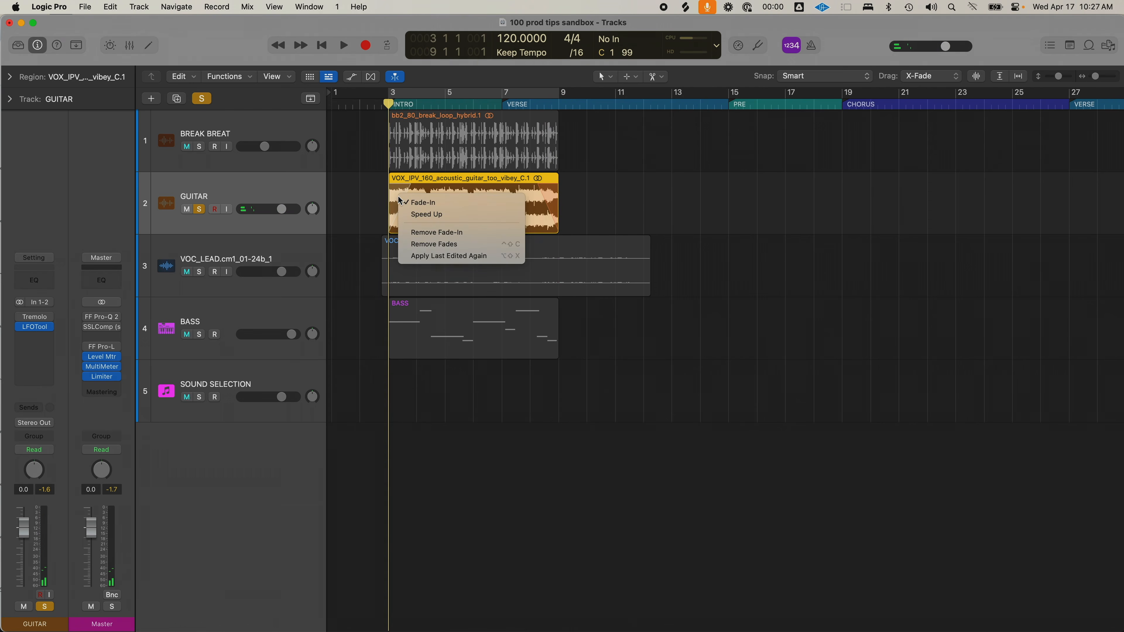
click(414, 213)
click(382, 106)
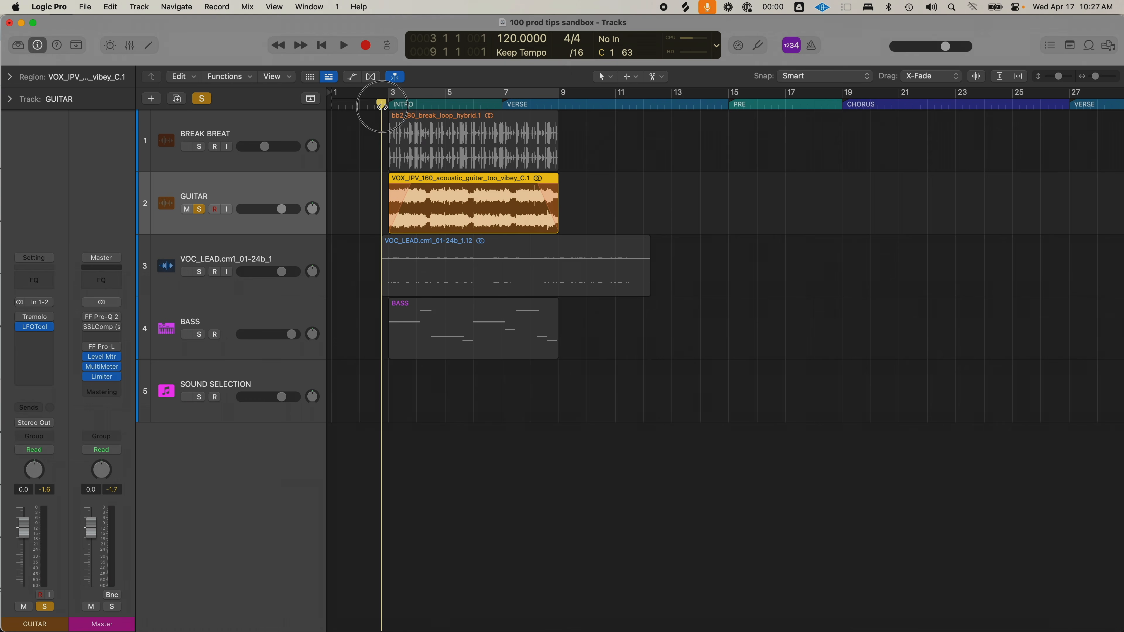
key(space)
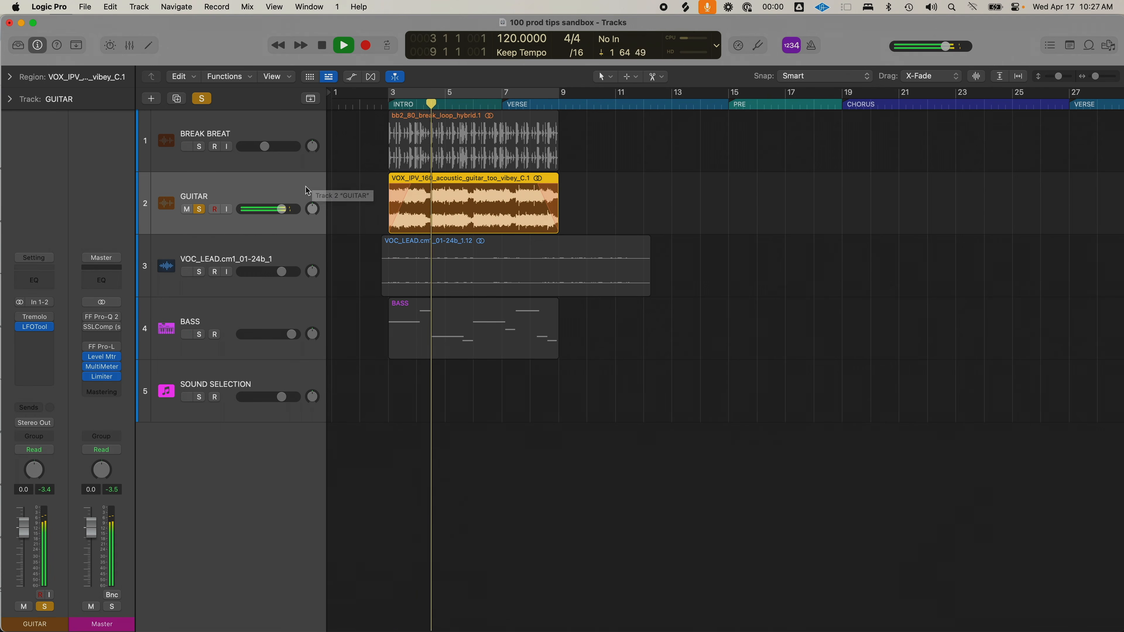
key(space)
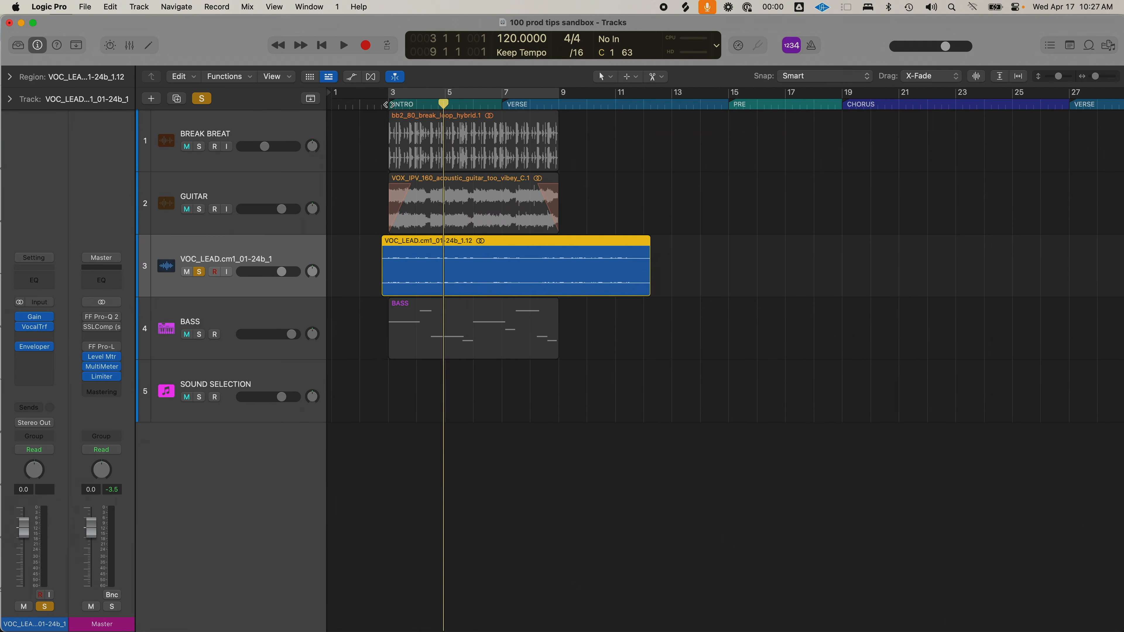
Step: Play the soloed lead vocal with Vocal Transformer bypassed, and open the plug-in's settings
key(space)
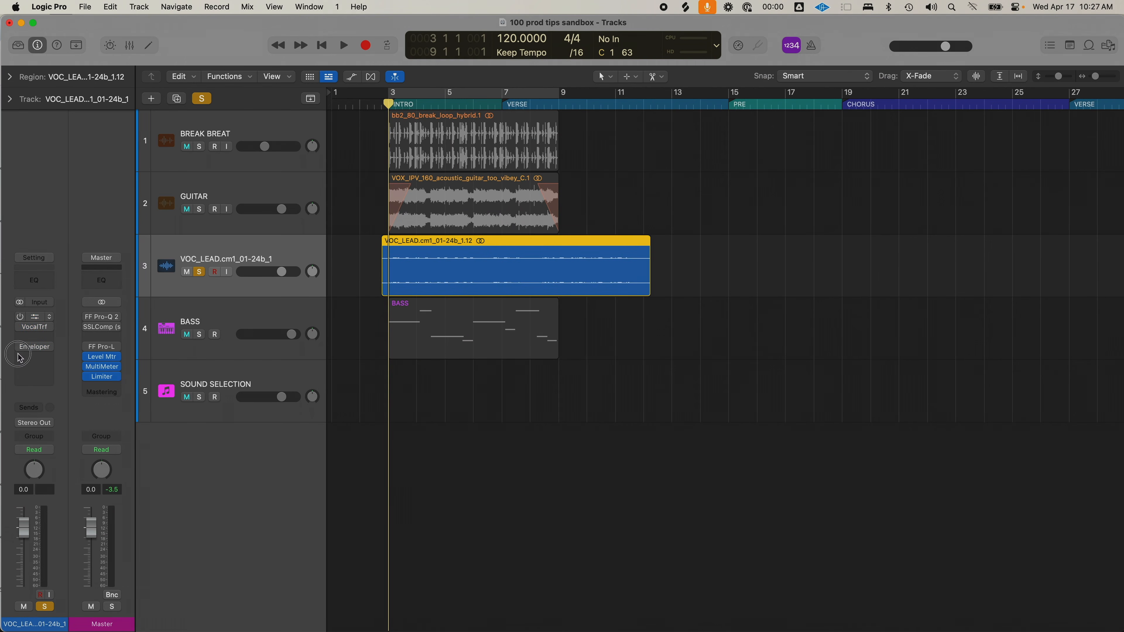
key(space)
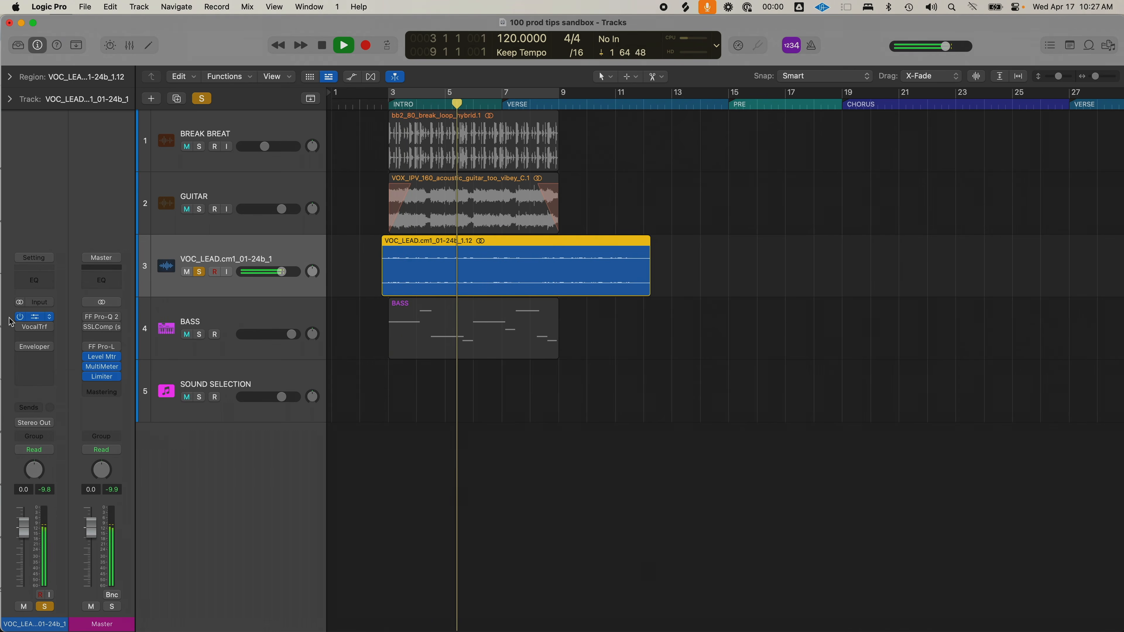
key(space)
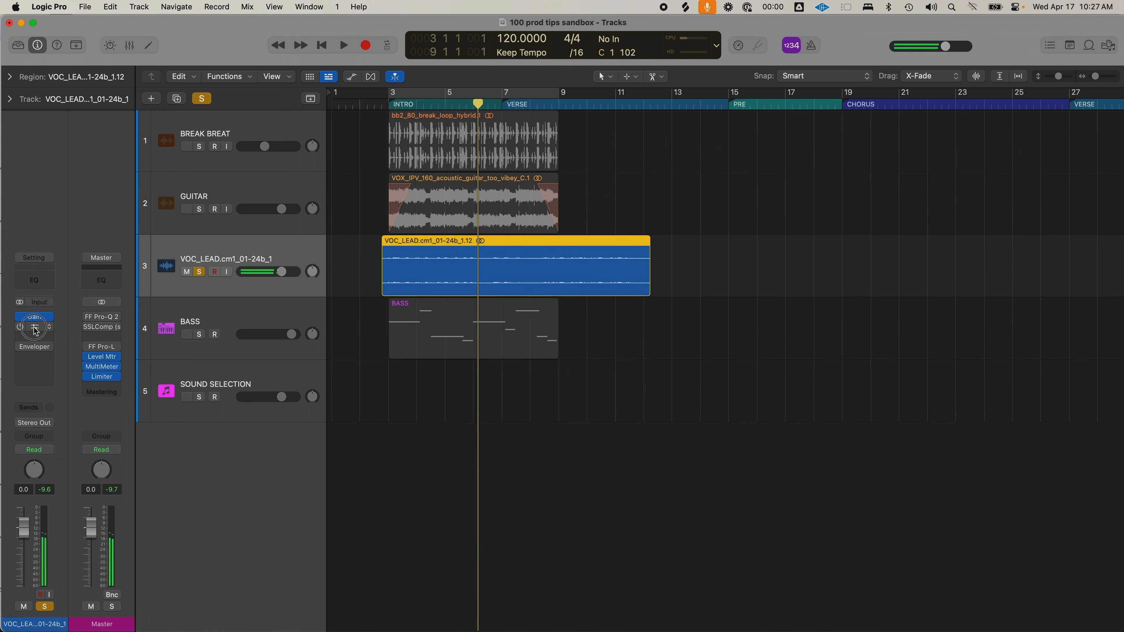
click(39, 330)
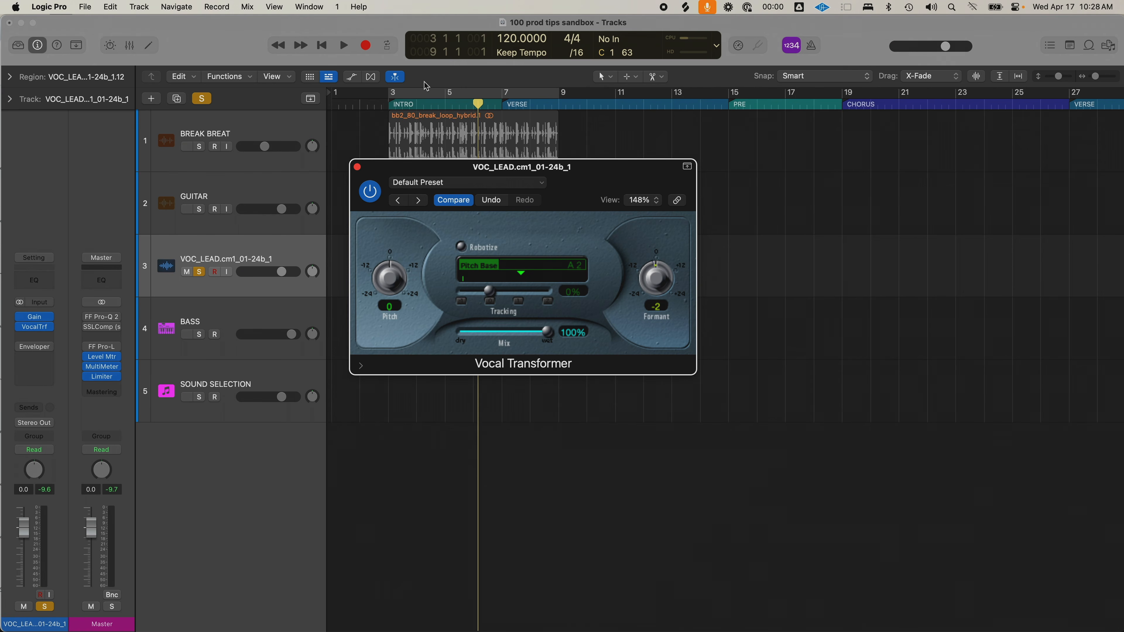
Step: Set Vocal Transformer's formant to -12 on the lead vocal, playing the vocal before and after the change
key(space)
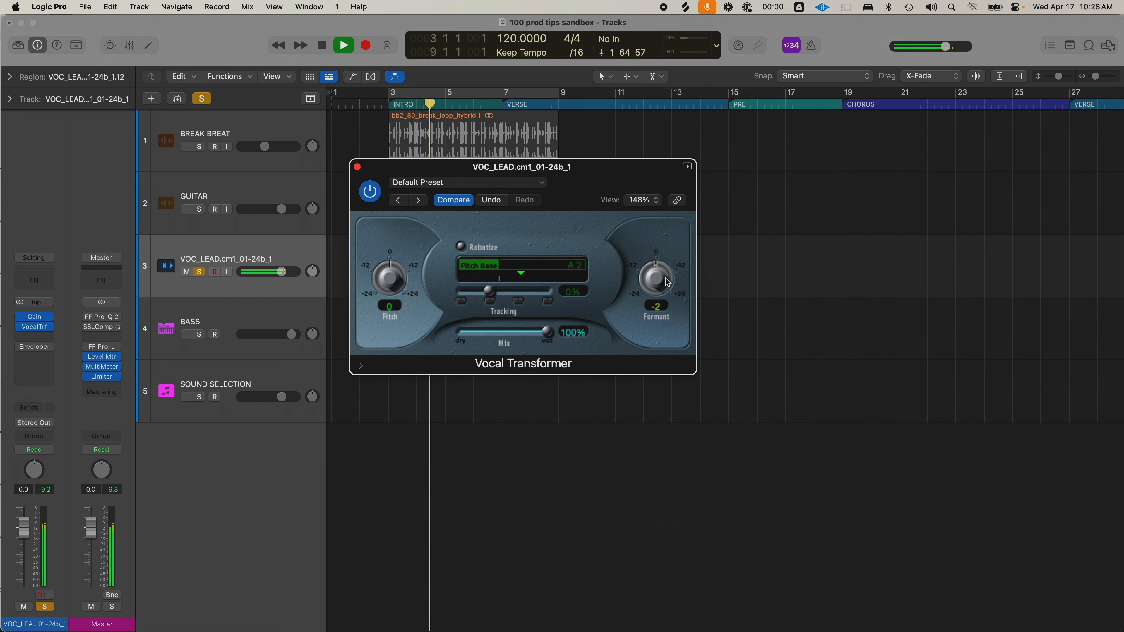
key(space)
drag(662, 282, 654, 330)
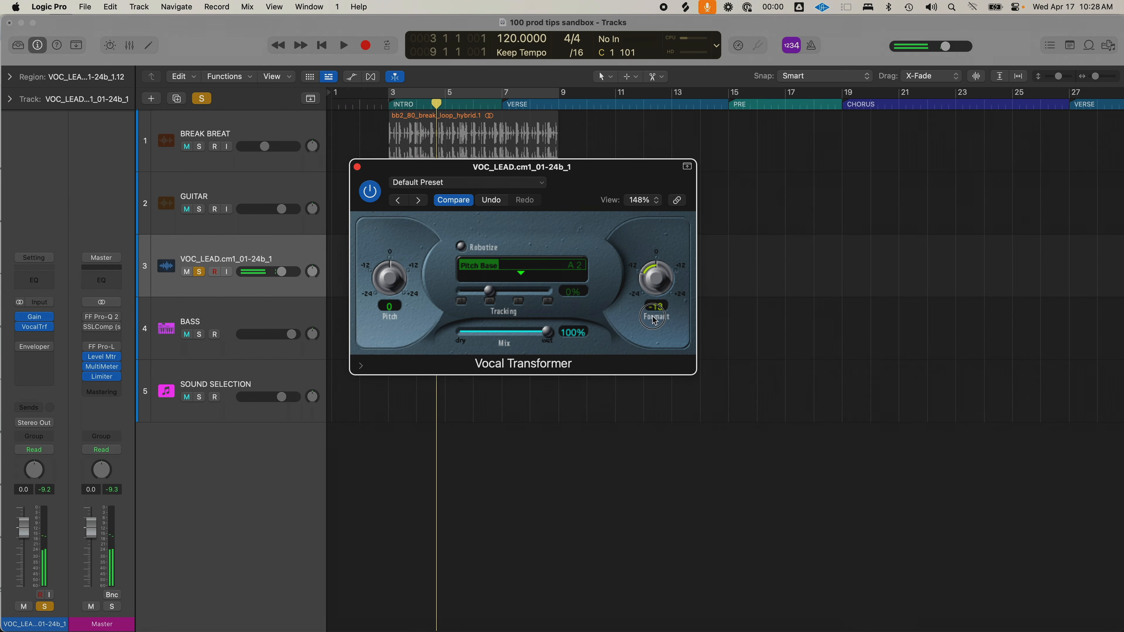
key(space)
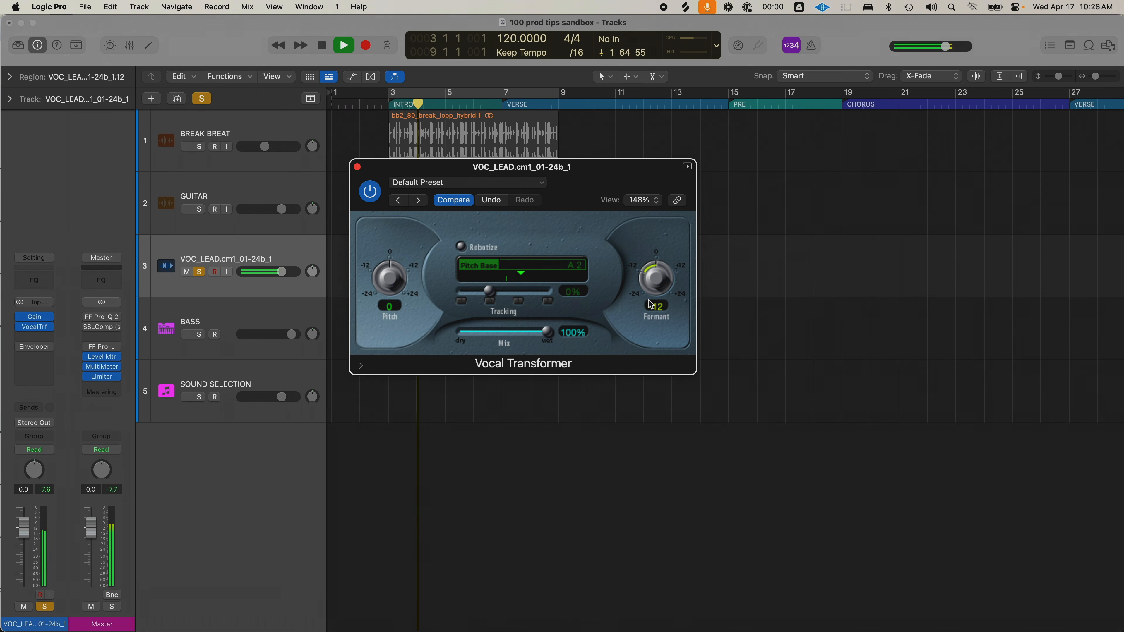
key(space)
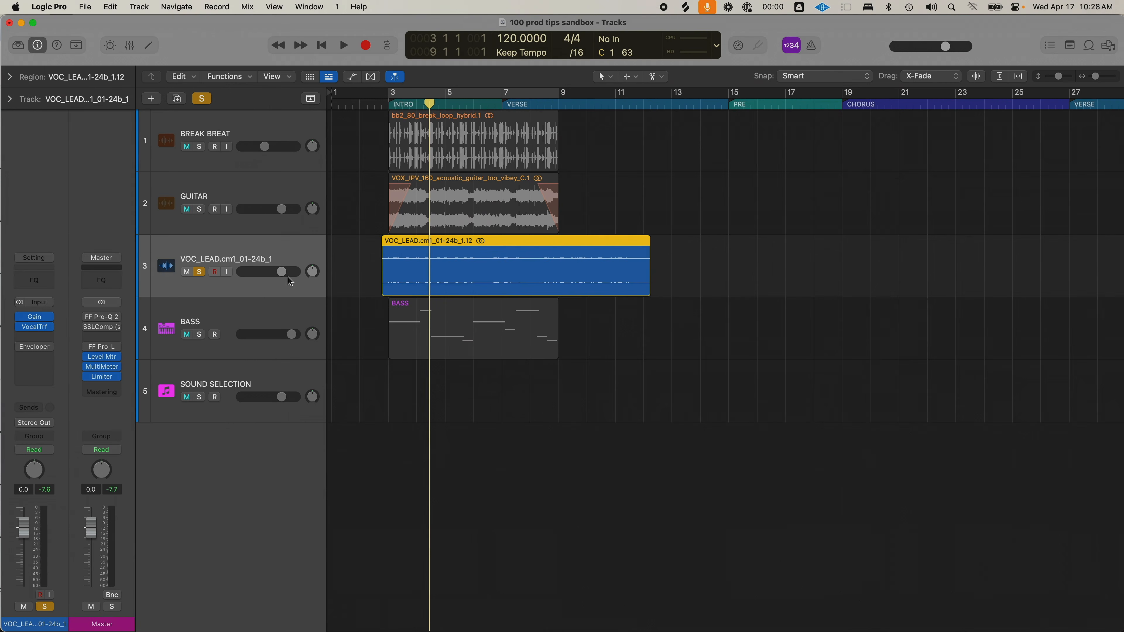
Step: Create a duplicate lead vocal track holding a copy of the region, with its Vocal Transformer formant at -6
key(cmd+d)
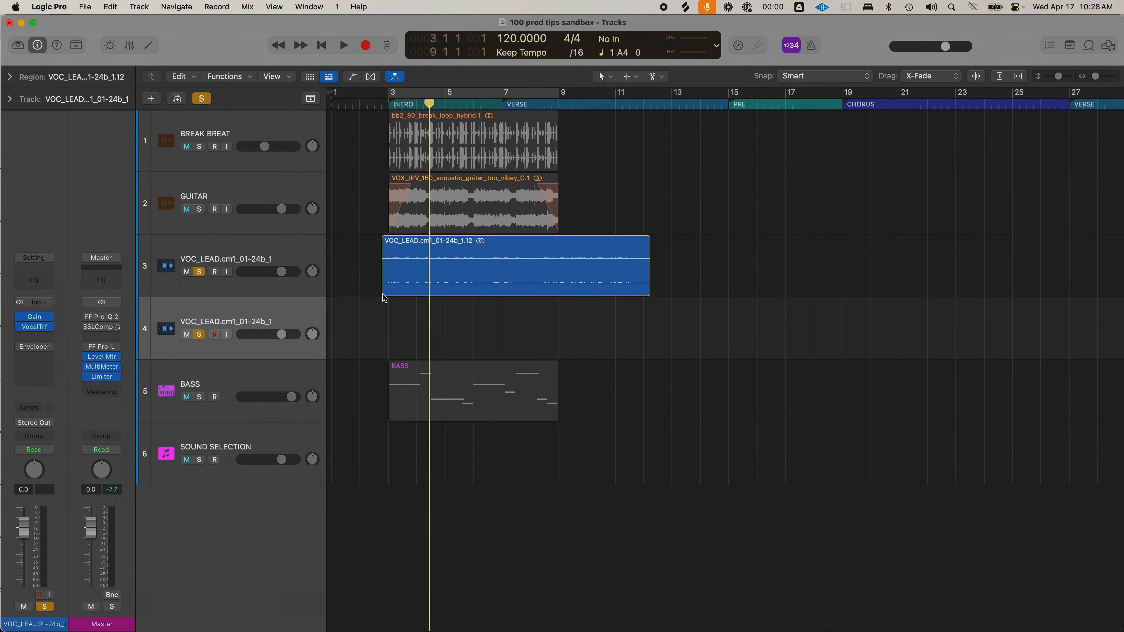
drag(420, 275, 419, 330)
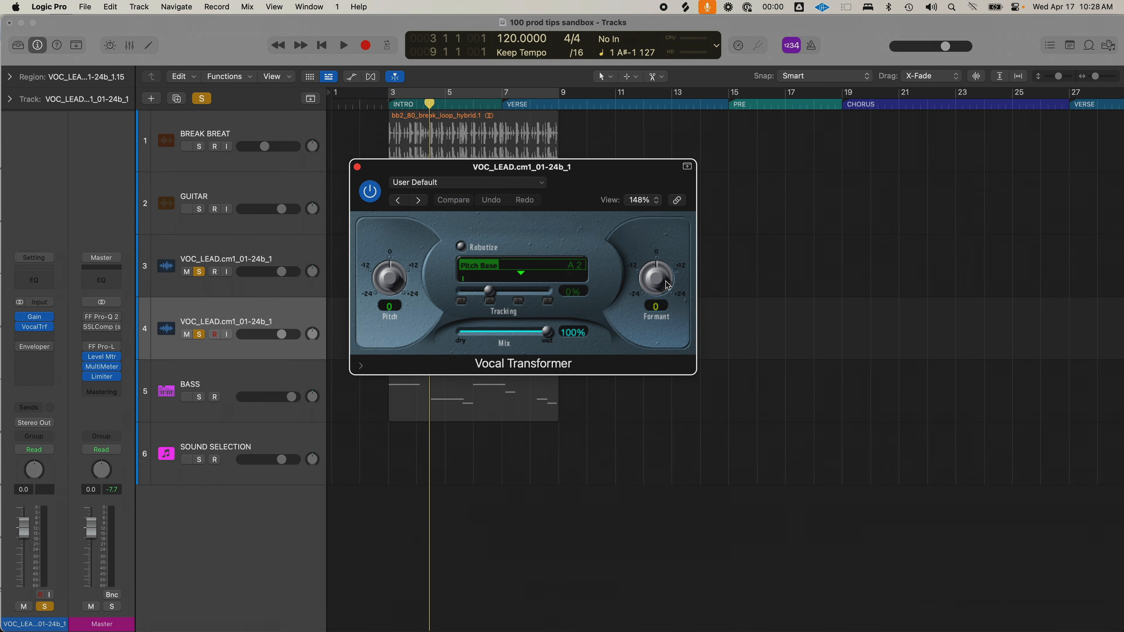
drag(667, 285, 667, 293)
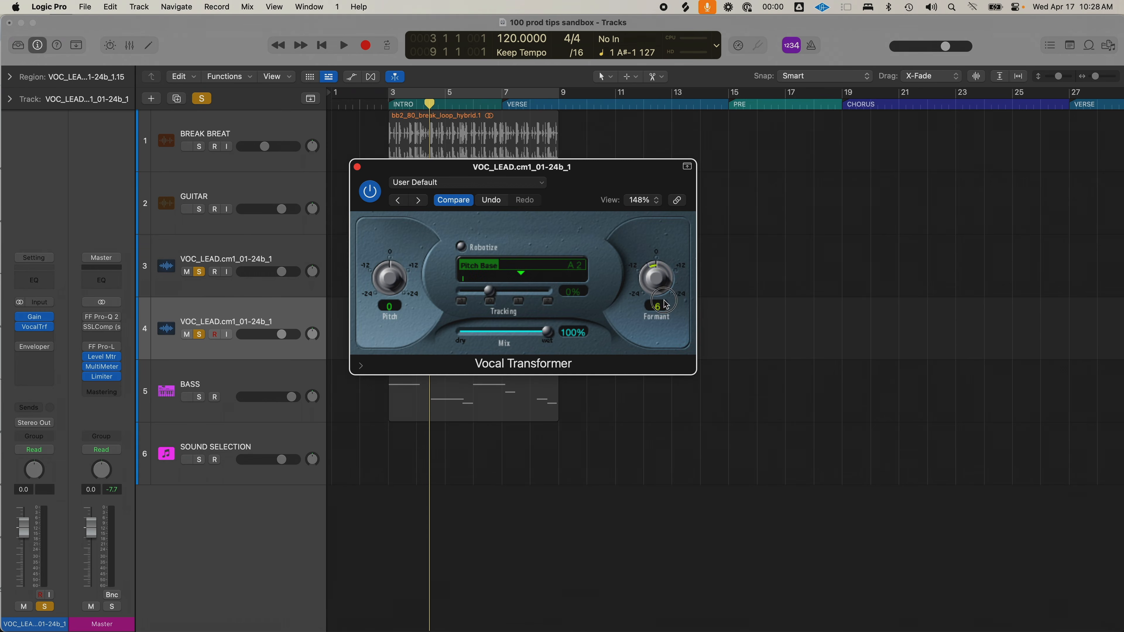
Step: Bypass Vocal Transformer on the original lead vocal and play that track with the duplicate unsoloed
click(197, 264)
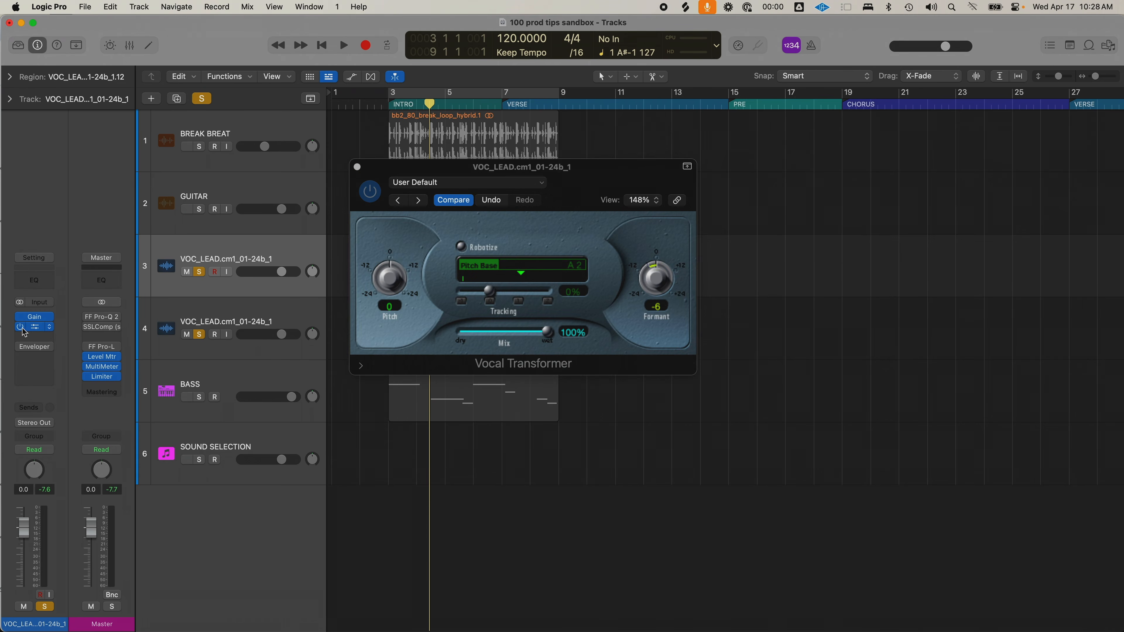
click(357, 167)
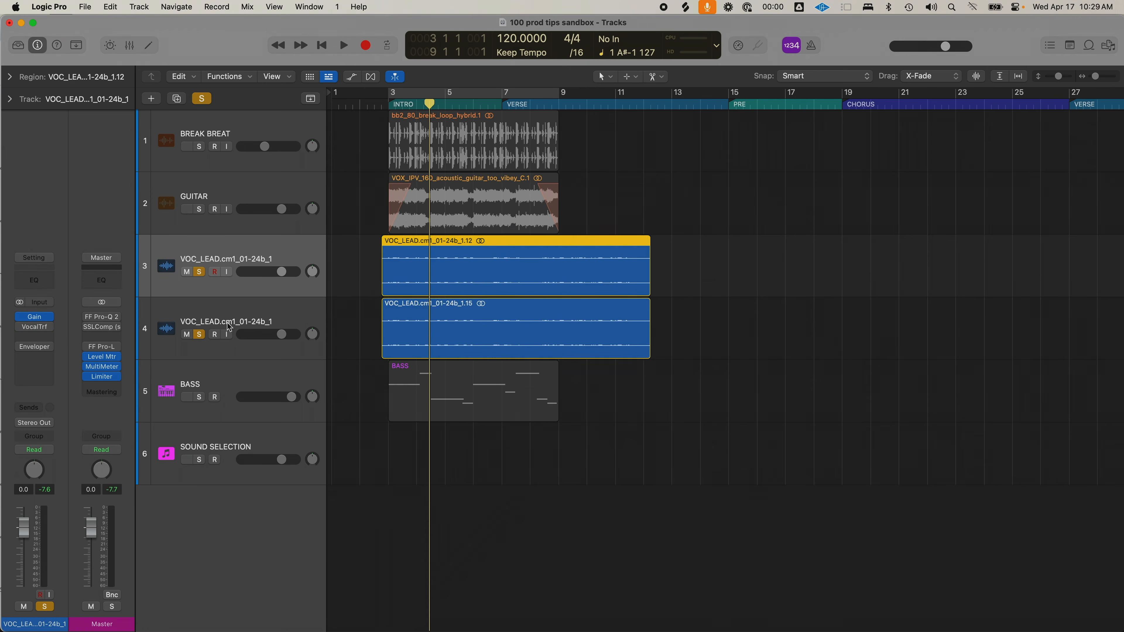
click(200, 336)
key(space)
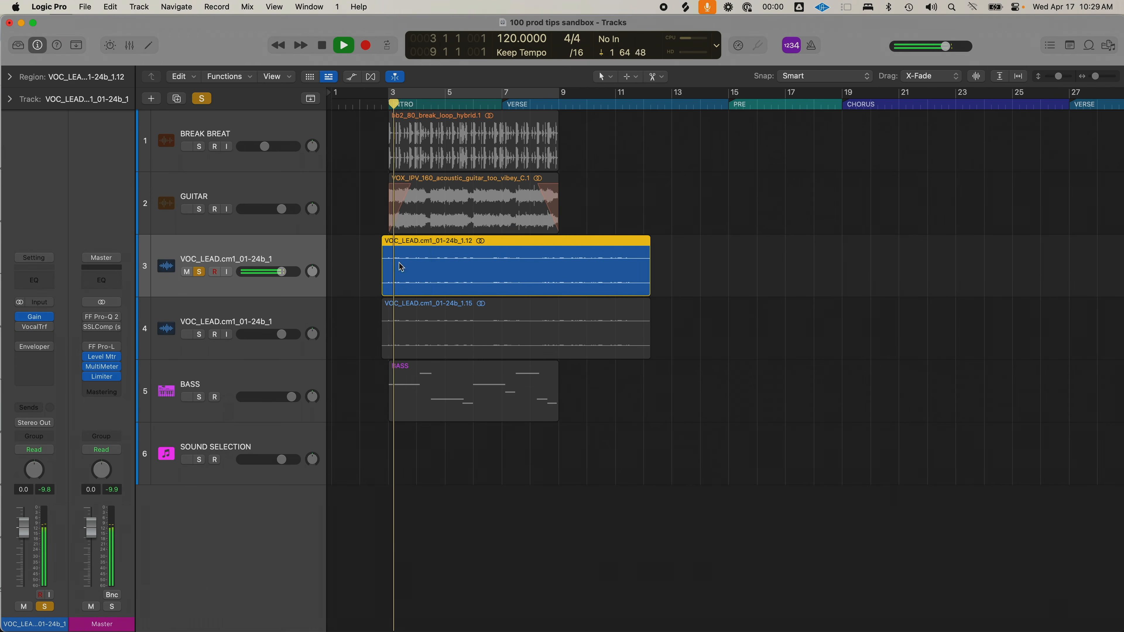
key(space)
Step: Solo the duplicate vocal with the original, set its formant to -8 and lower its volume during playback
click(199, 338)
click(242, 317)
click(40, 329)
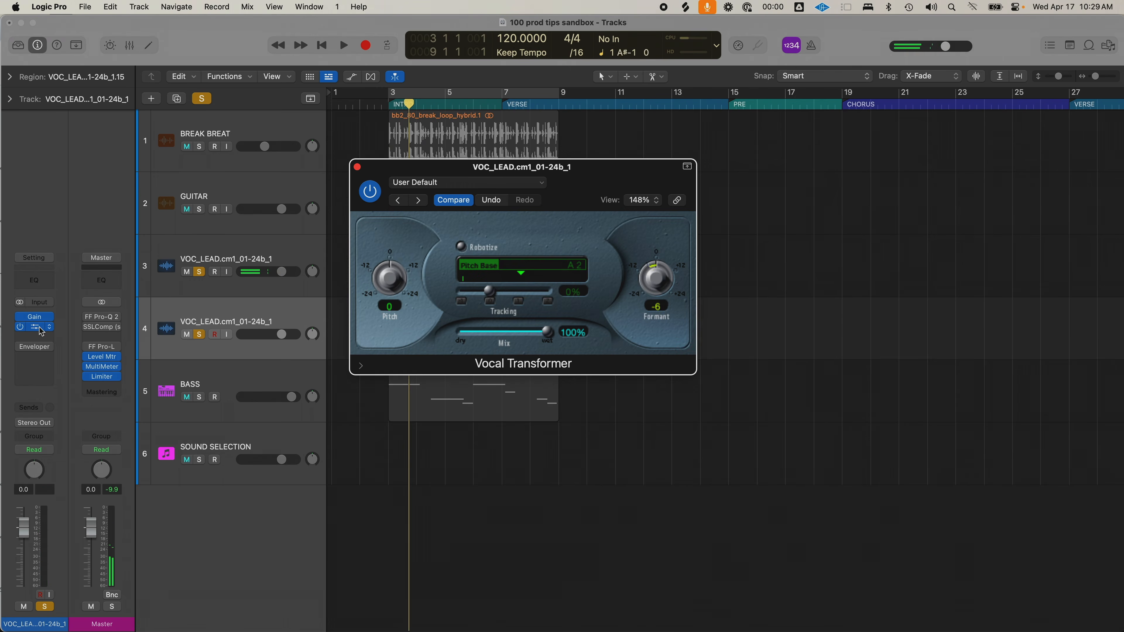
key(space)
drag(281, 335, 245, 335)
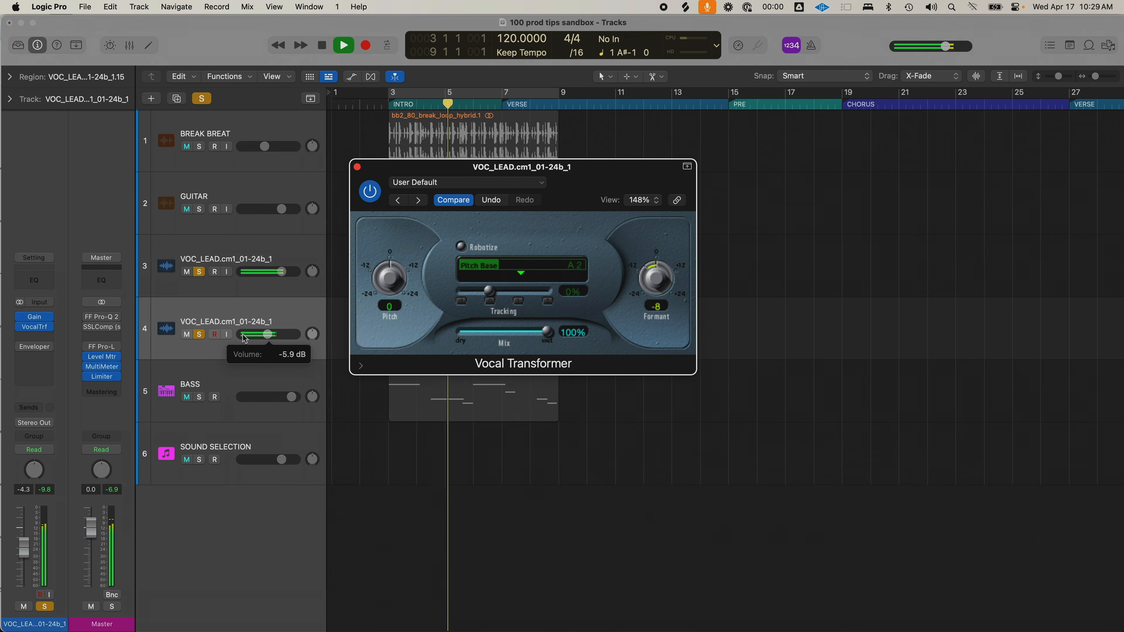
key(space)
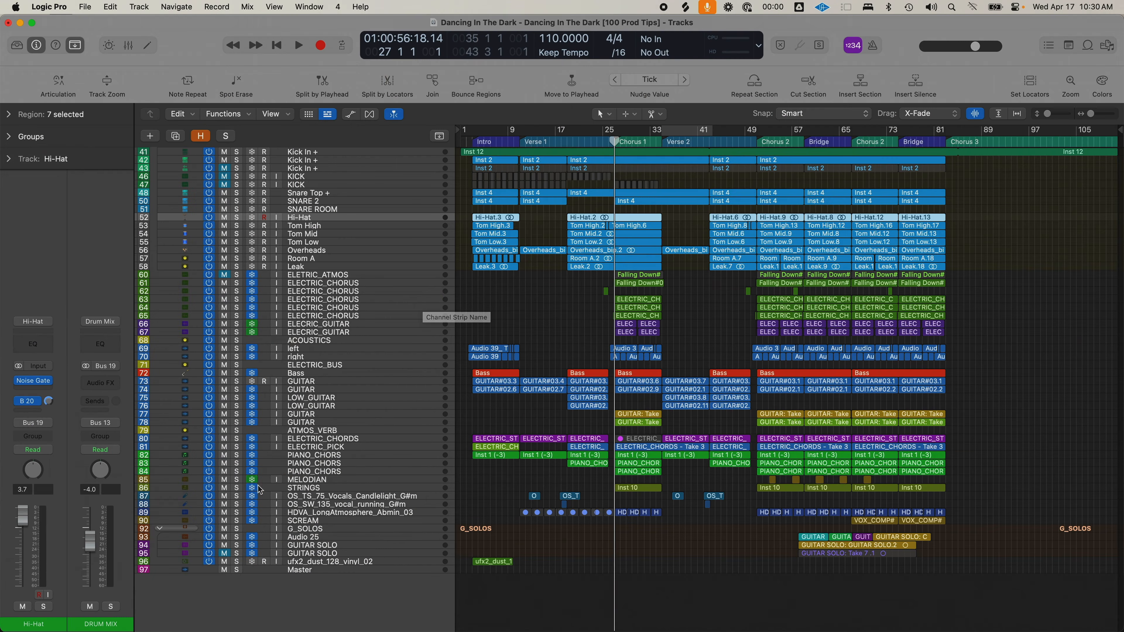
Step: In the Dancing In The Dark project, solo the STRINGS track and raise its volume to 1.3 dB while playing from Chorus 1
click(237, 487)
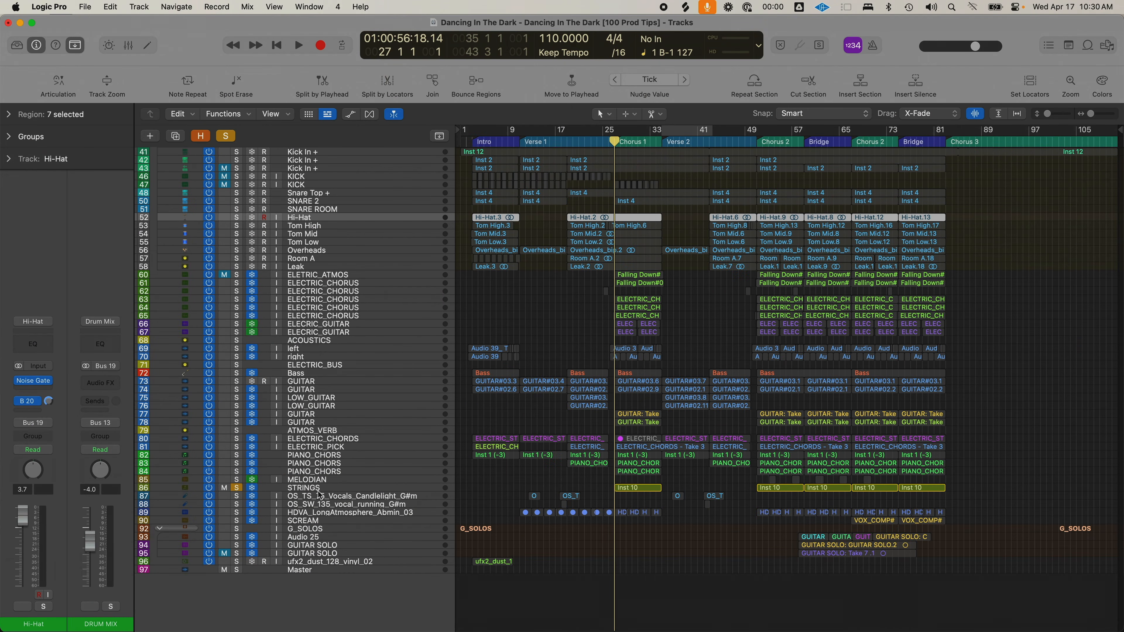
click(310, 487)
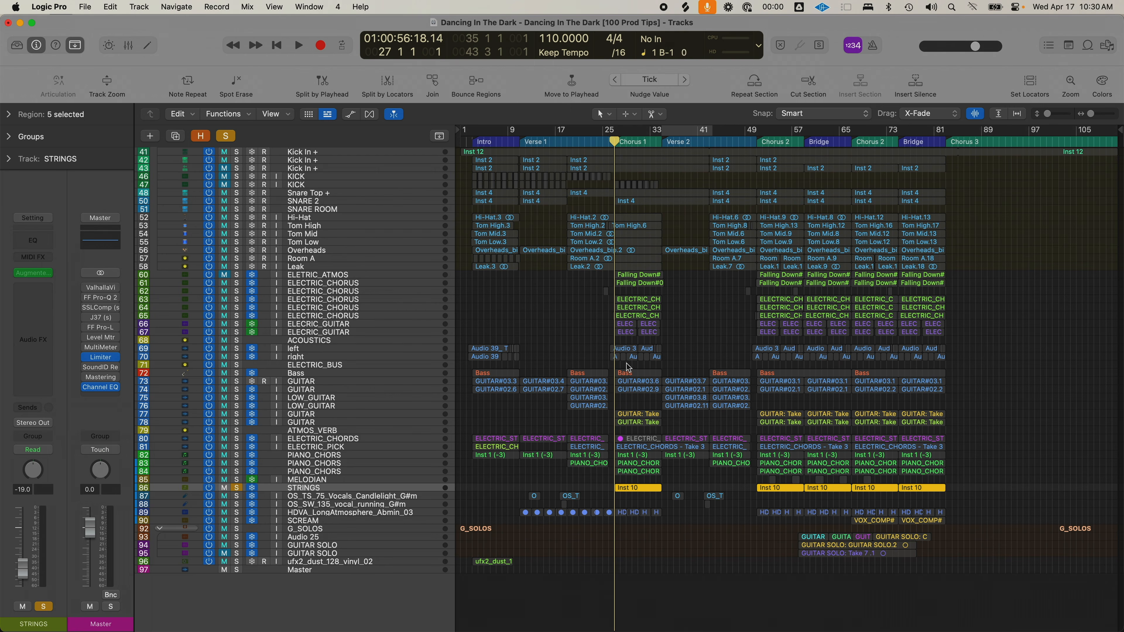
key(space)
drag(27, 559, 31, 487)
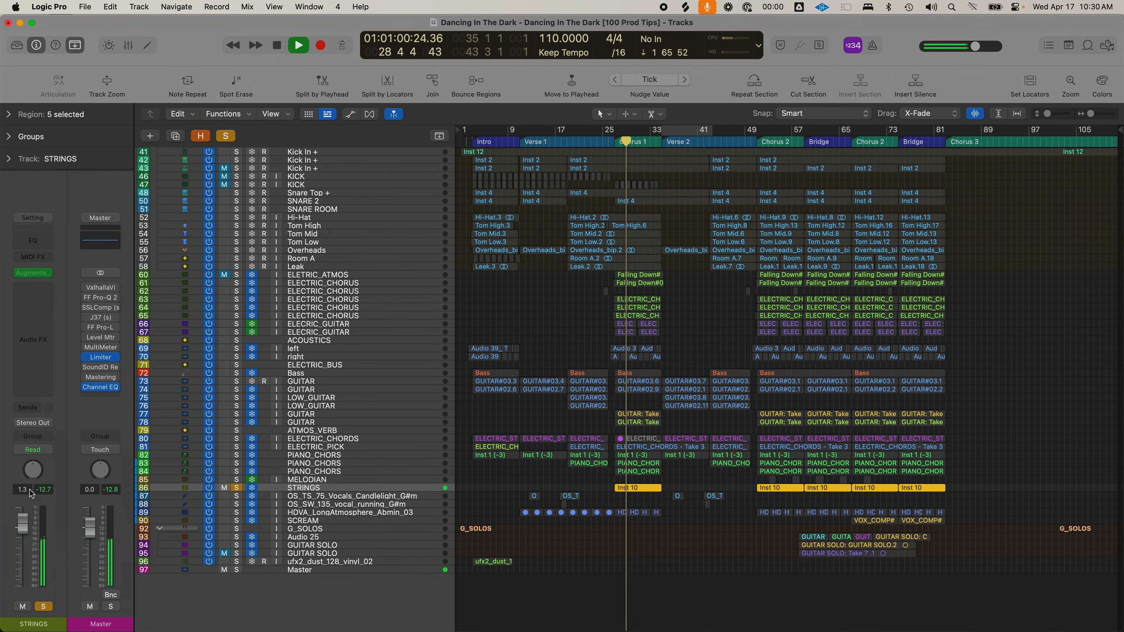
key(space)
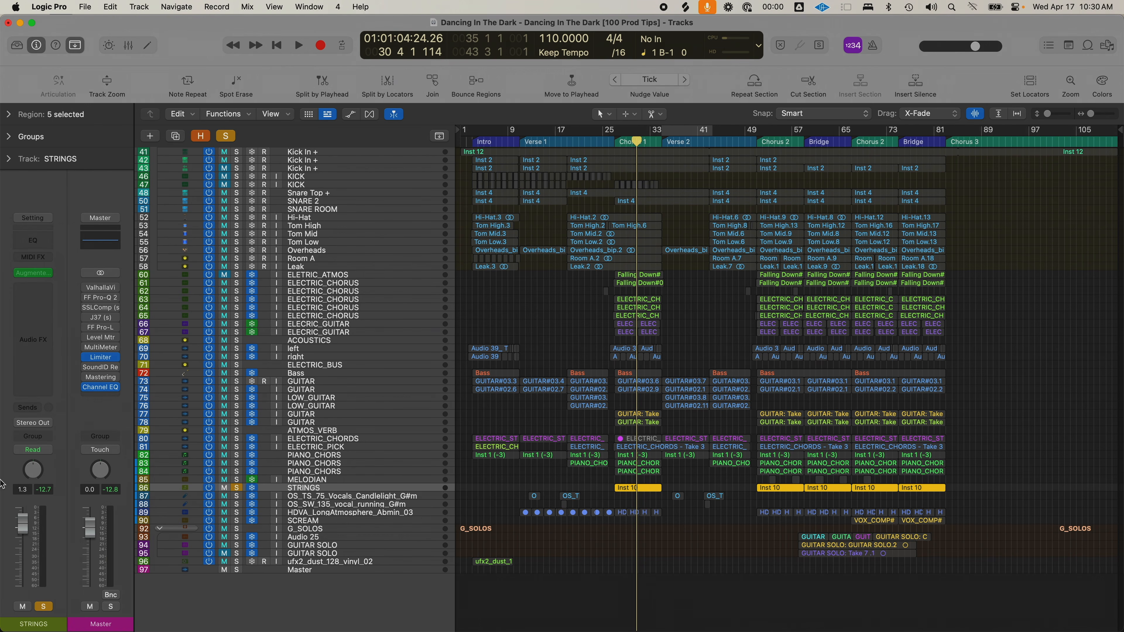
Step: Lower the STRINGS track's volume well below 0 dB and play the song again
drag(24, 526, 23, 565)
key(space)
key(super+Down)
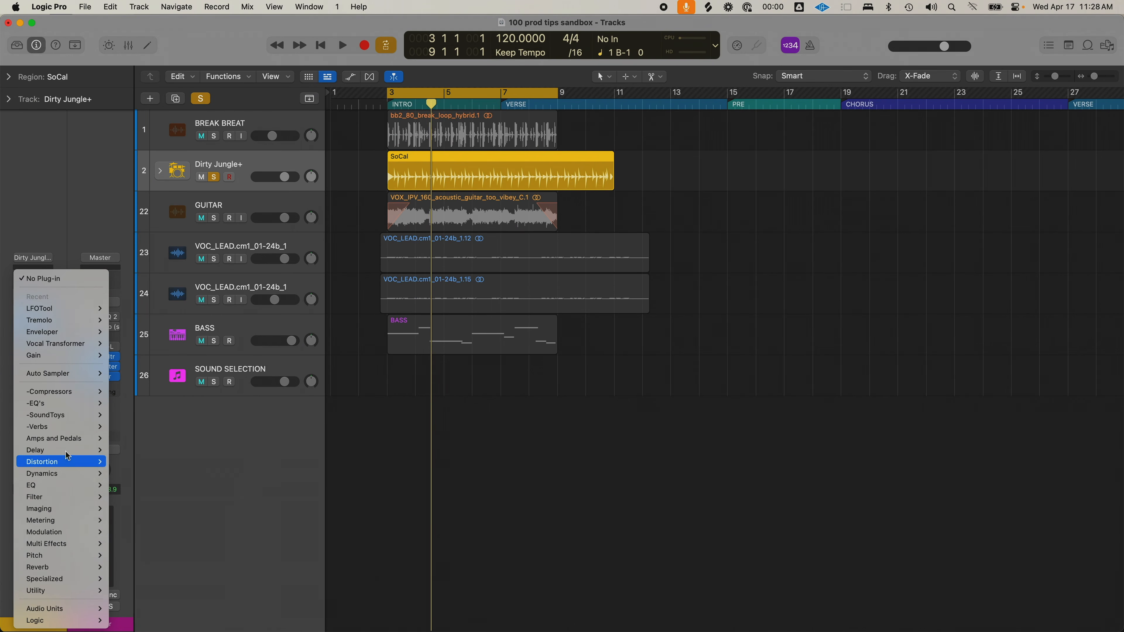
Step: Insert the Enveloper dynamics plug-in on the Dirty Jungle+ track in the 100 prod tips sandbox project
mouse_move(71, 474)
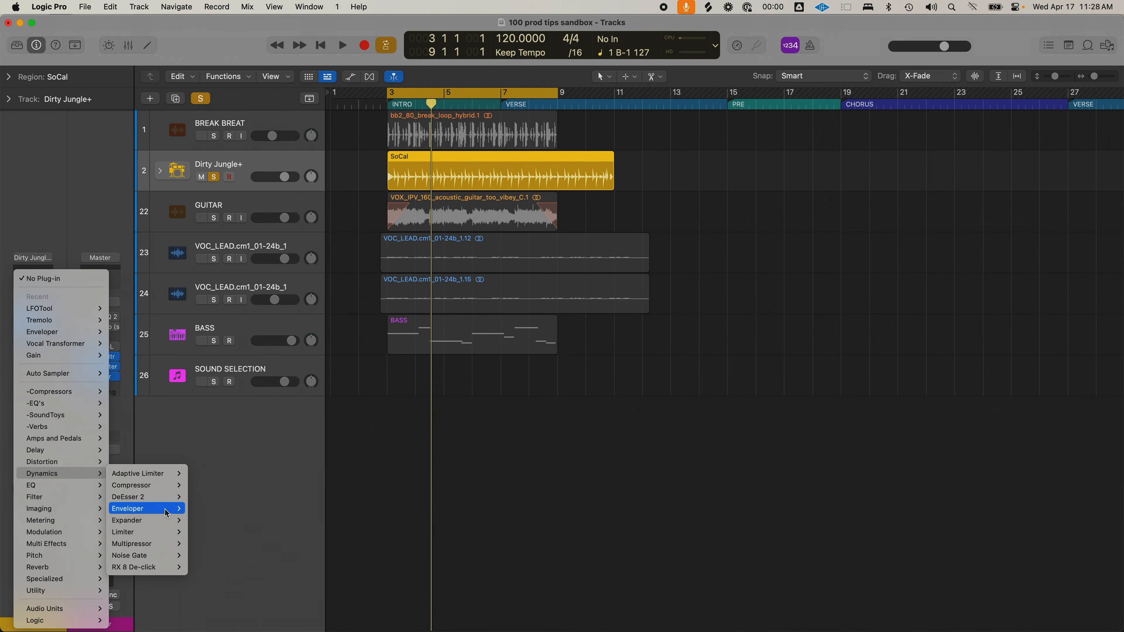
click(197, 509)
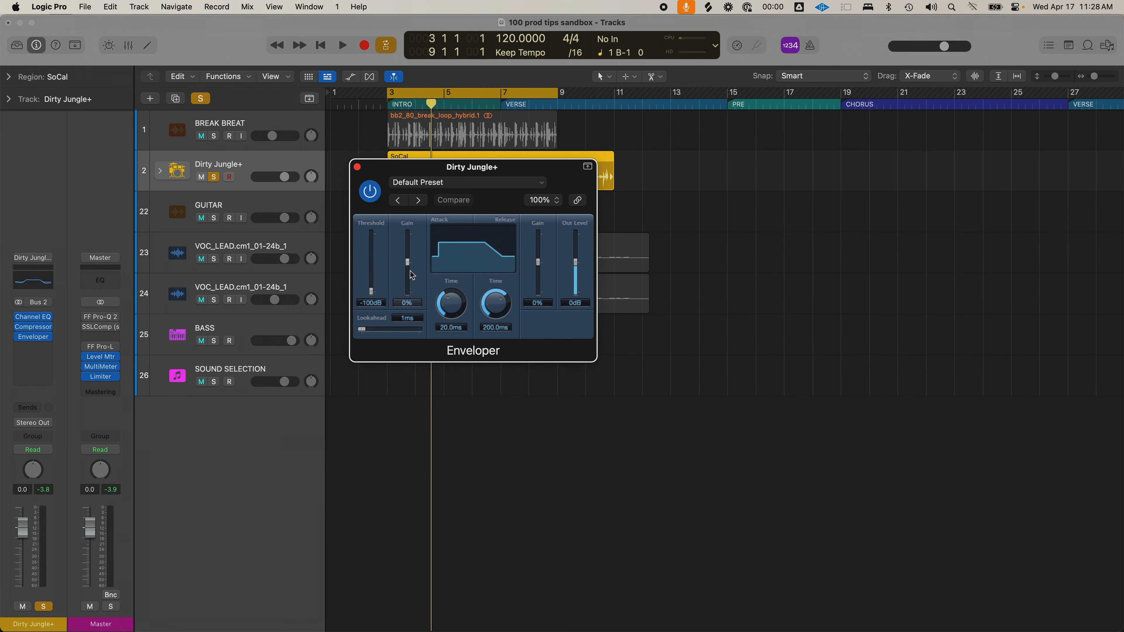
Step: Try Enveloper's attack gain at 100% and -100%, and set the release gain to -10% and the out level to -1 dB
drag(409, 264, 407, 251)
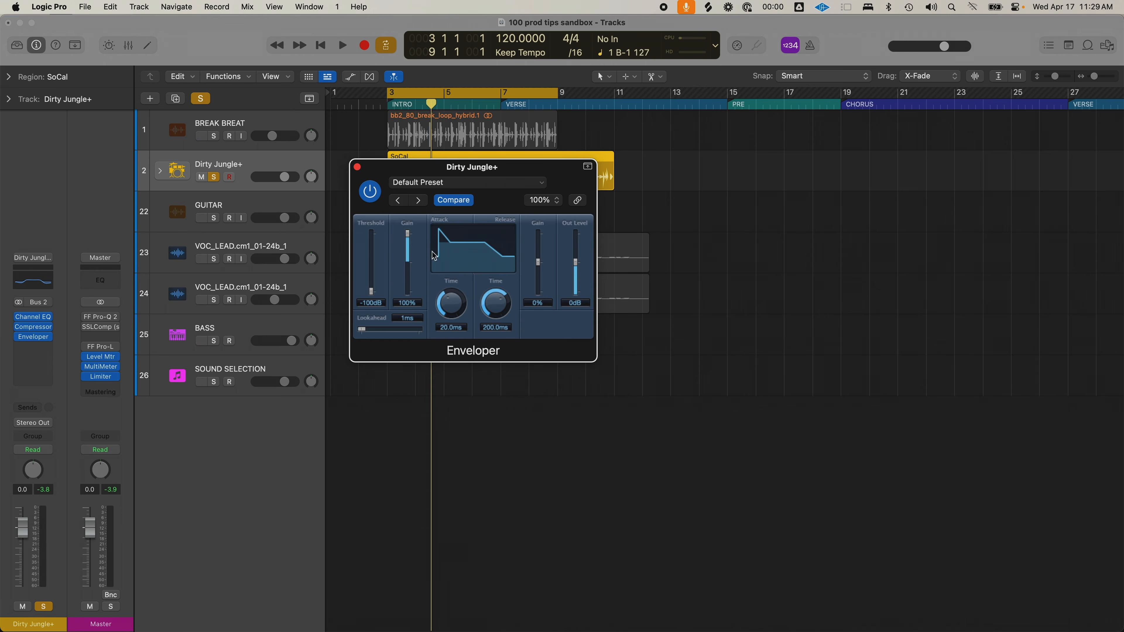
drag(411, 243, 412, 248)
drag(408, 260, 409, 292)
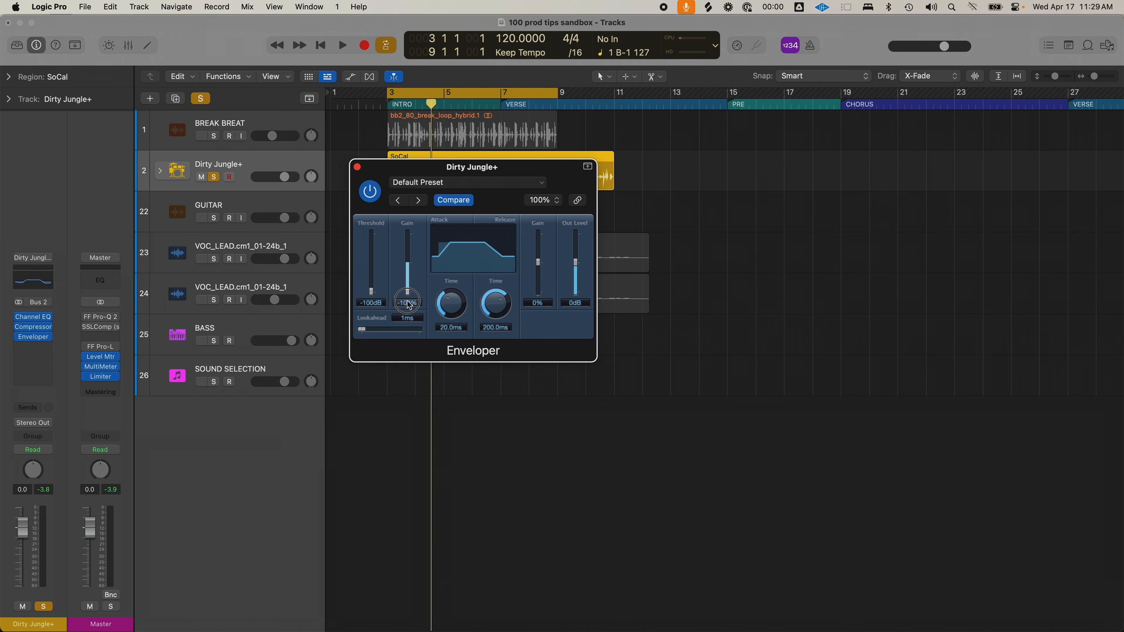
drag(409, 278, 411, 269)
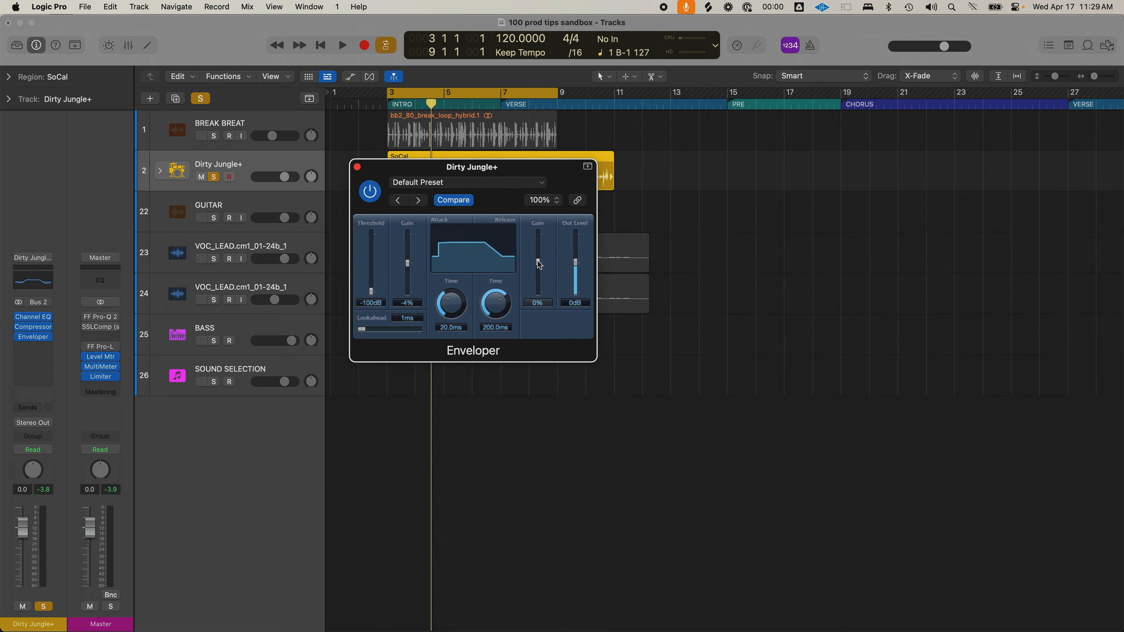
drag(540, 288, 547, 267)
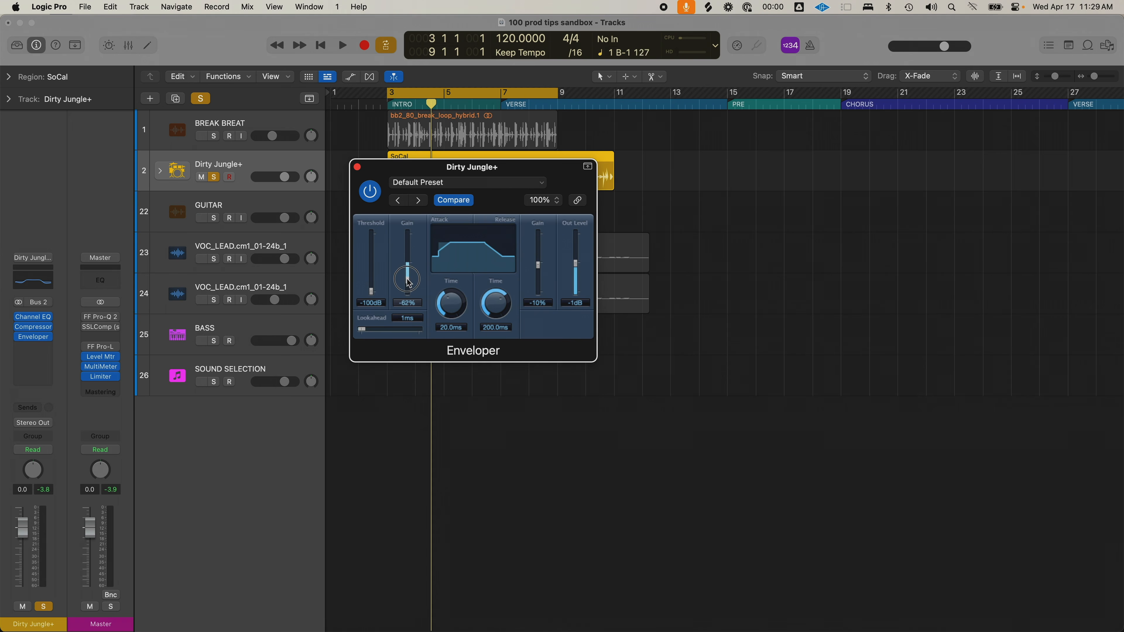
Step: During drum playback, try Enveloper's attack gain at 92%, release gain at -78%, and attack gain at -100%
key(space)
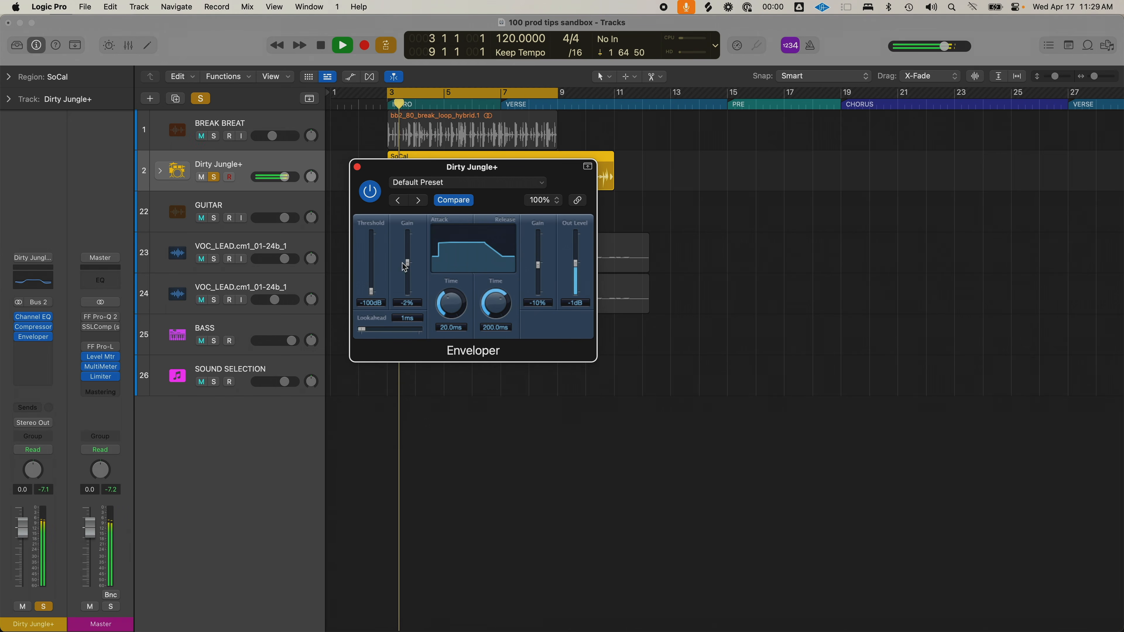
drag(407, 262, 418, 245)
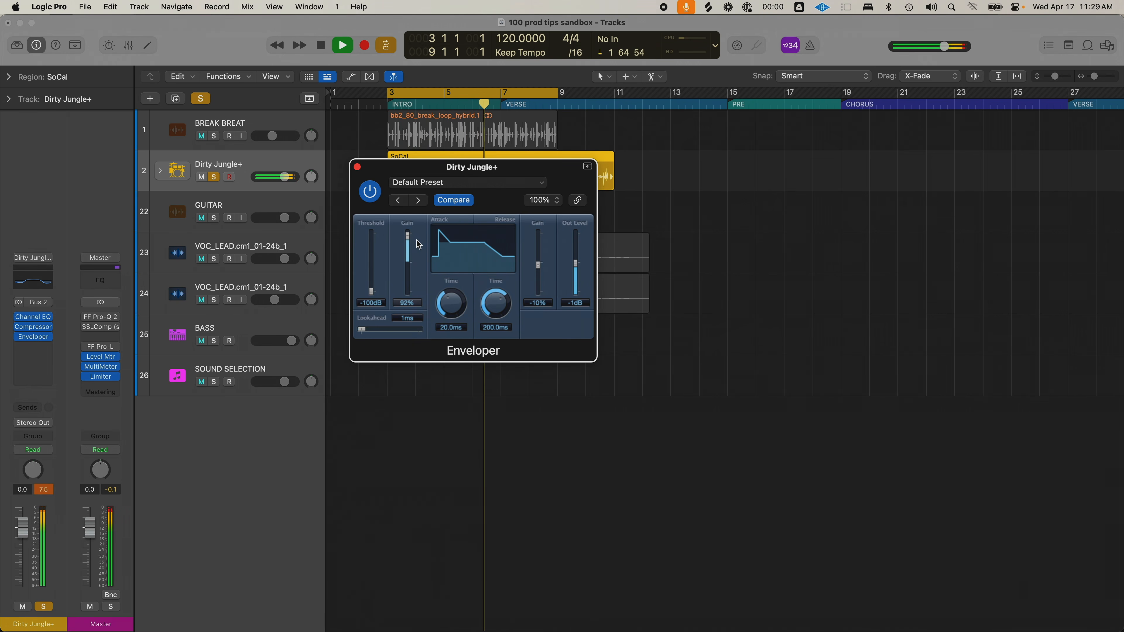
drag(539, 266, 539, 286)
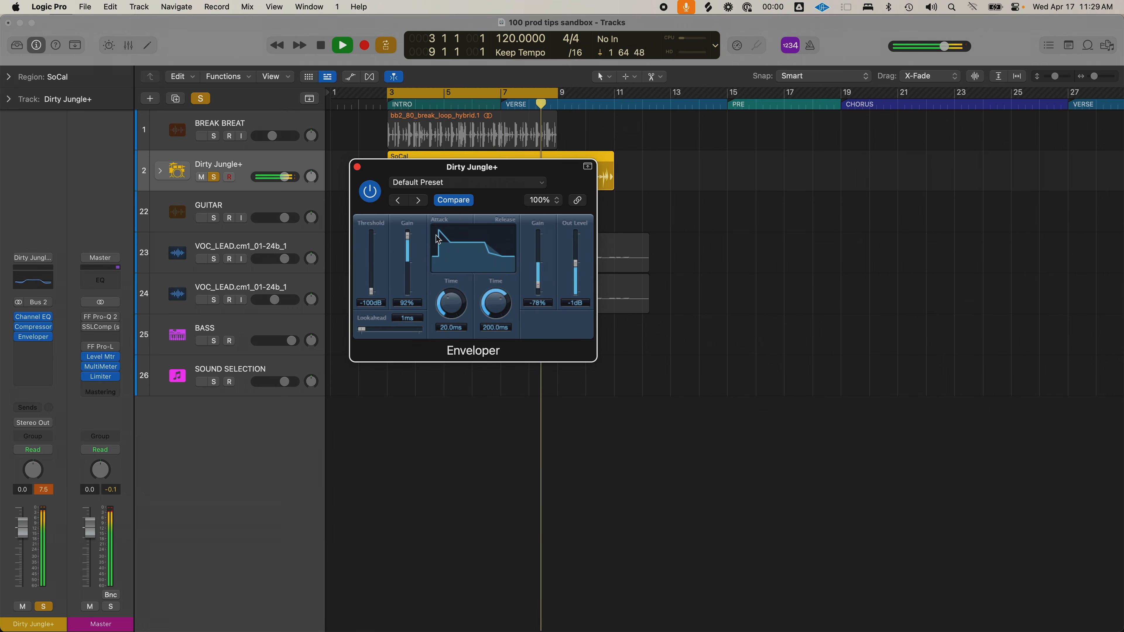
drag(408, 235, 410, 296)
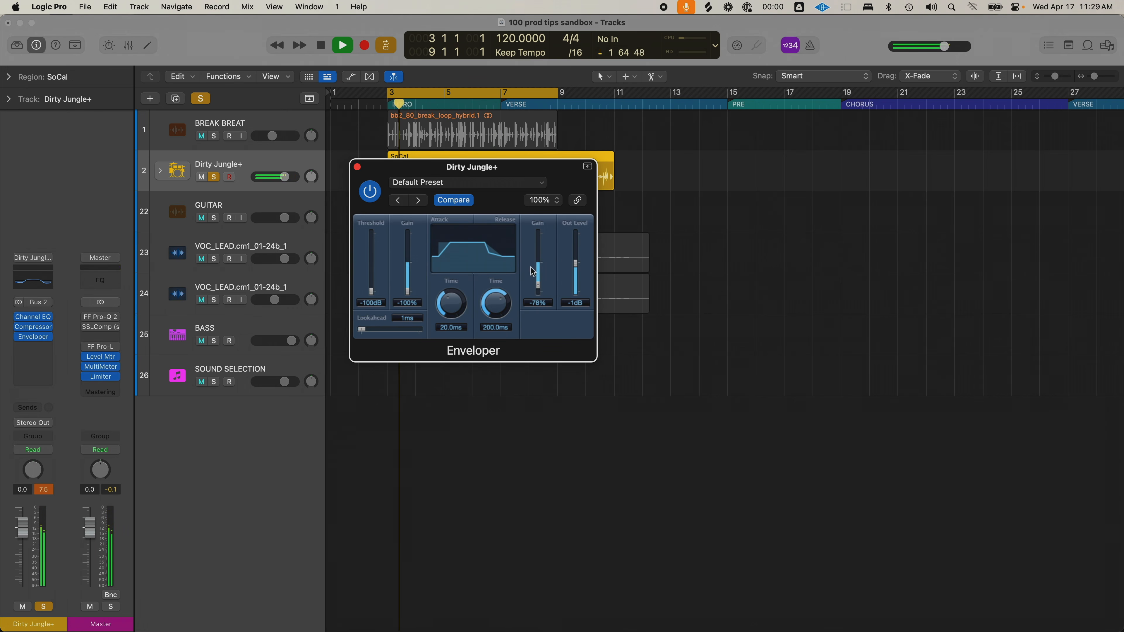
Step: Raise Enveloper's attack and release gains while the Dirty Jungle+ track plays, and stop playback
drag(410, 296, 410, 252)
drag(409, 245, 410, 243)
drag(538, 289, 538, 244)
drag(408, 243, 407, 253)
key(space)
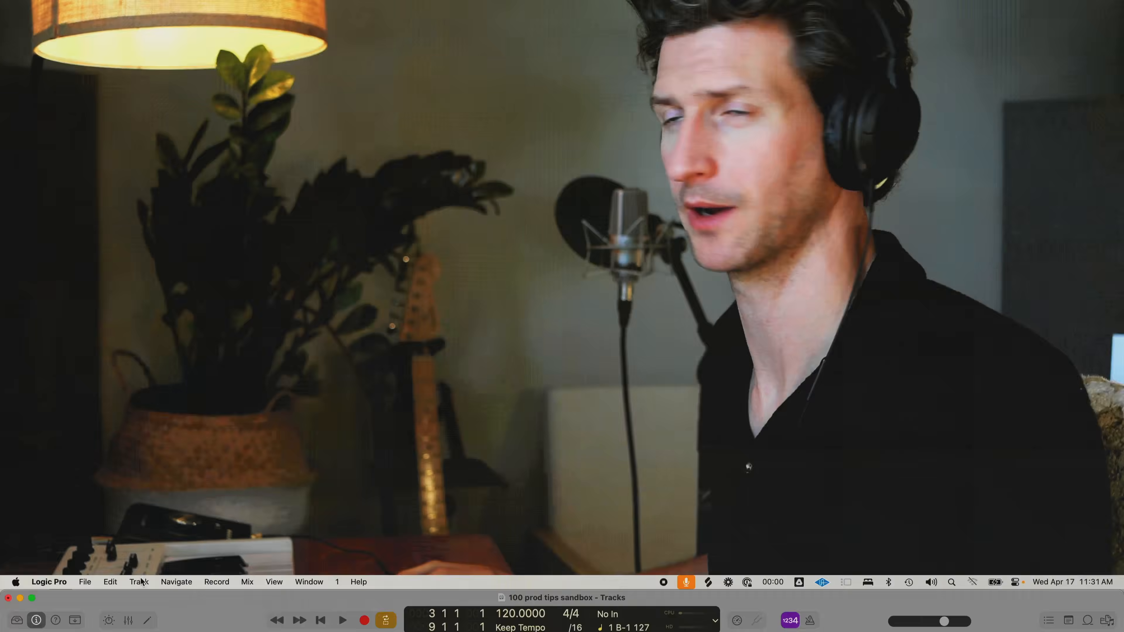
Step: Create a software instrument track, load Analog Lab V in stereo on it, and solo the track
click(141, 582)
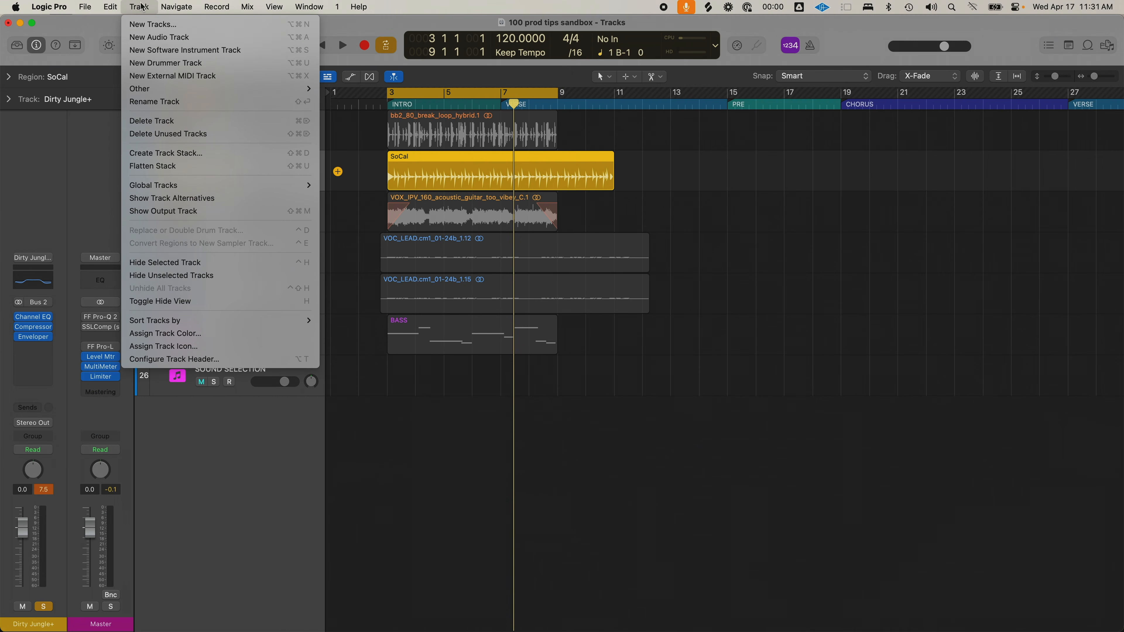
click(187, 50)
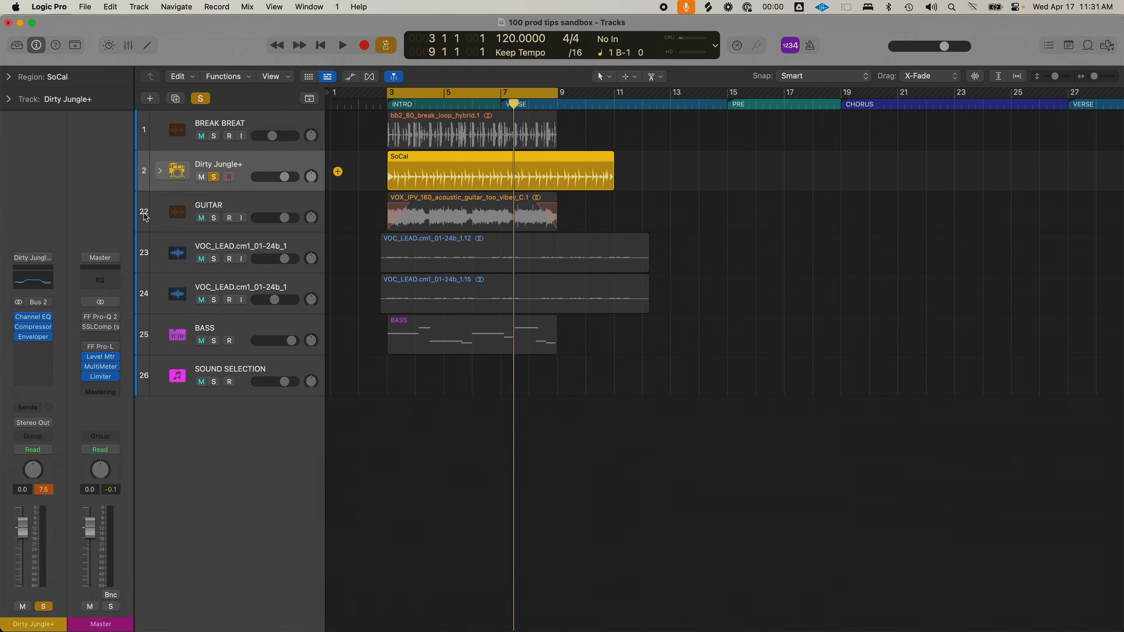
click(47, 306)
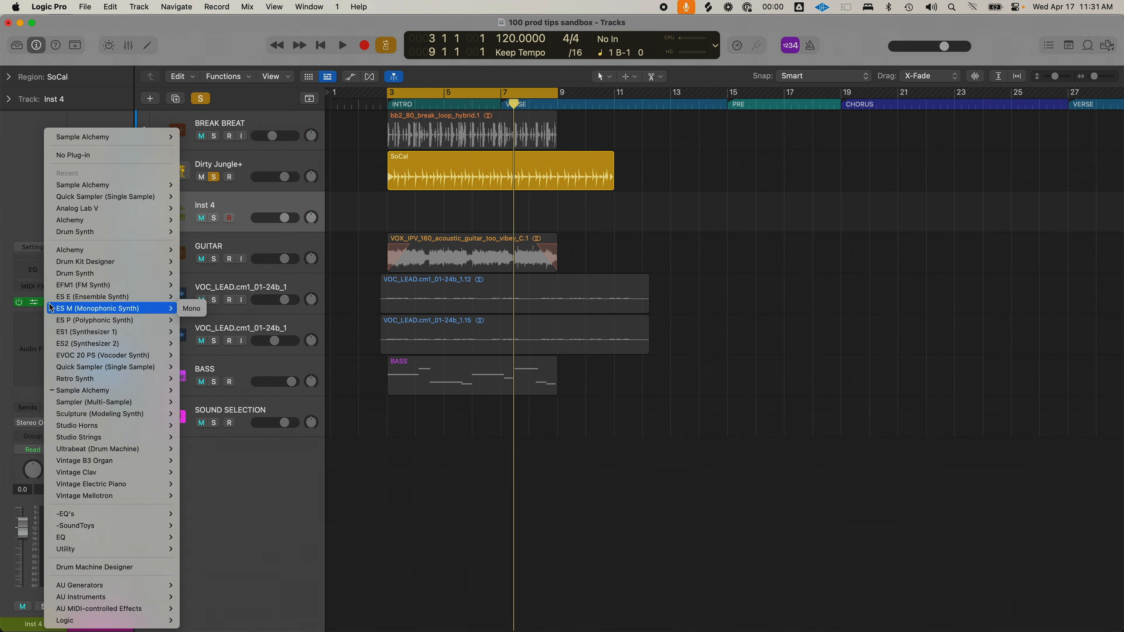
mouse_move(98, 215)
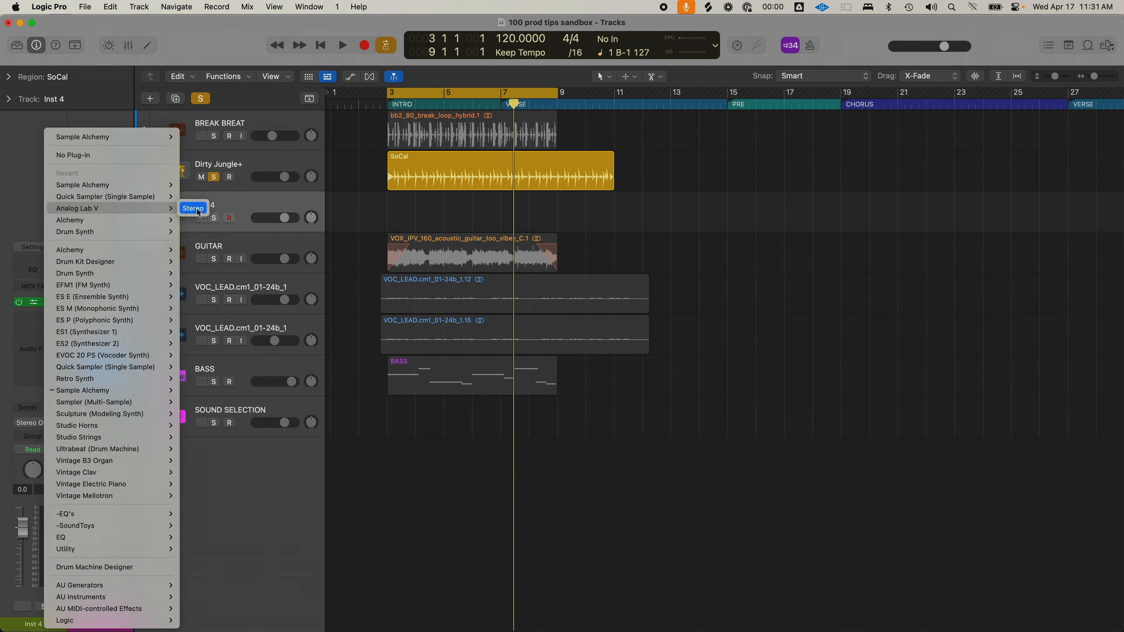
click(197, 212)
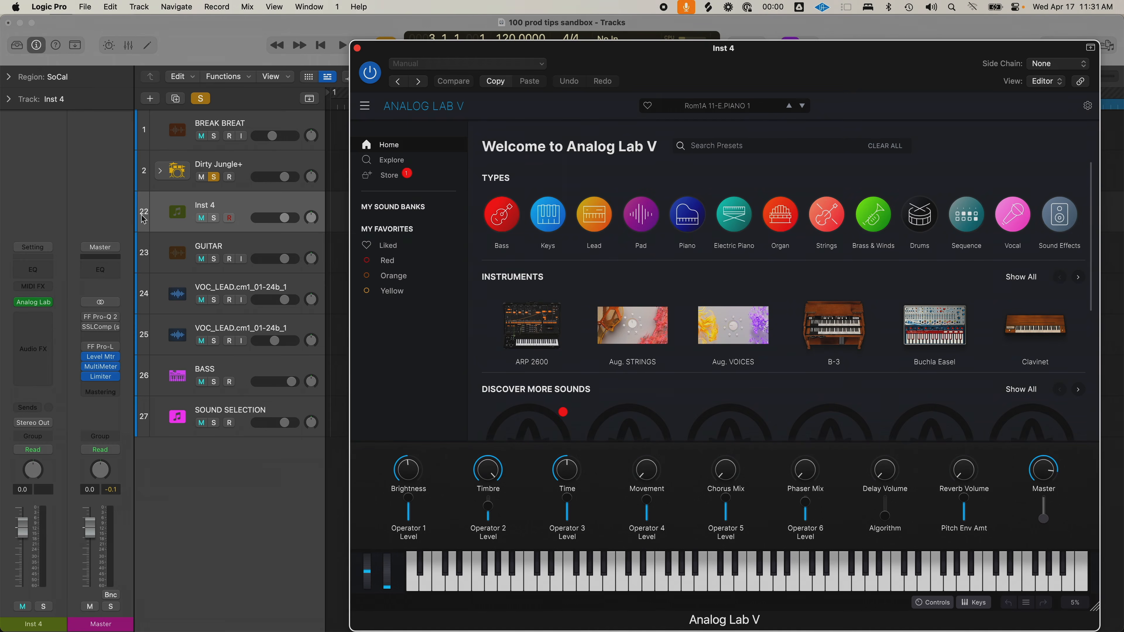
click(214, 218)
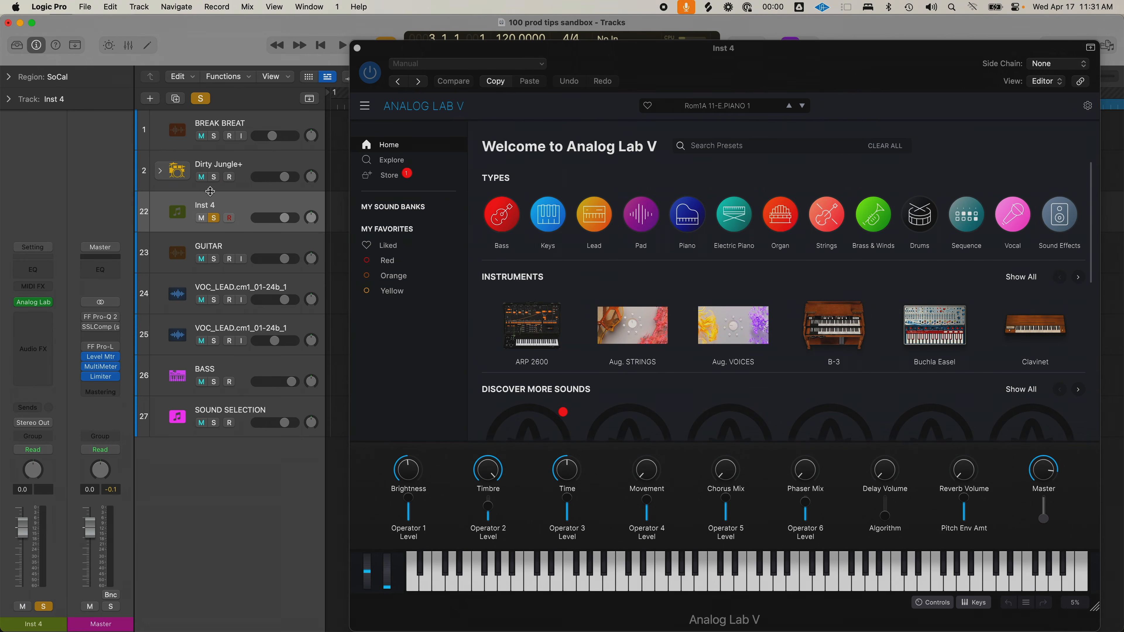
Step: Filter the Analog Lab V presets by plucked keys and load the Electric Greece preset
drag(832, 67, 640, 41)
click(540, 142)
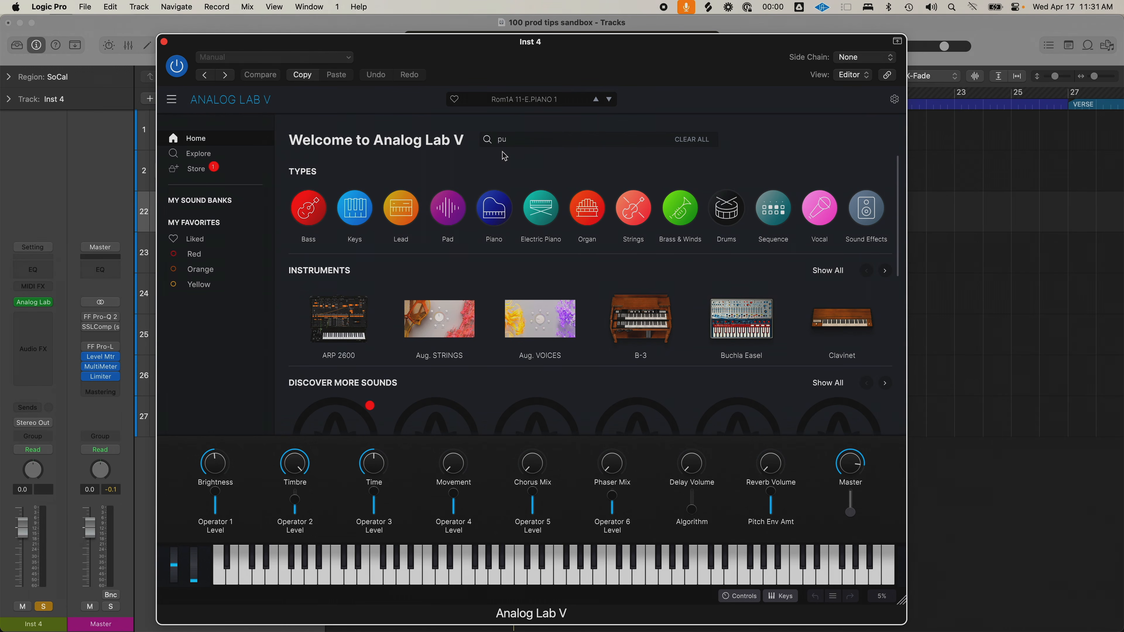
text(pu)
key(BackSpace)
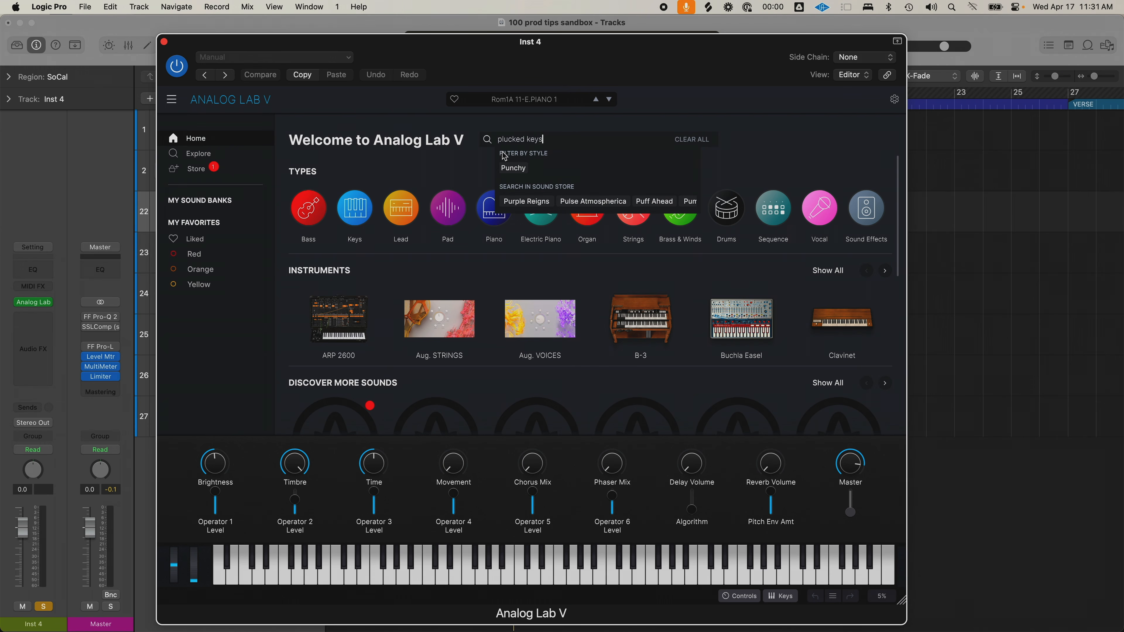
click(533, 174)
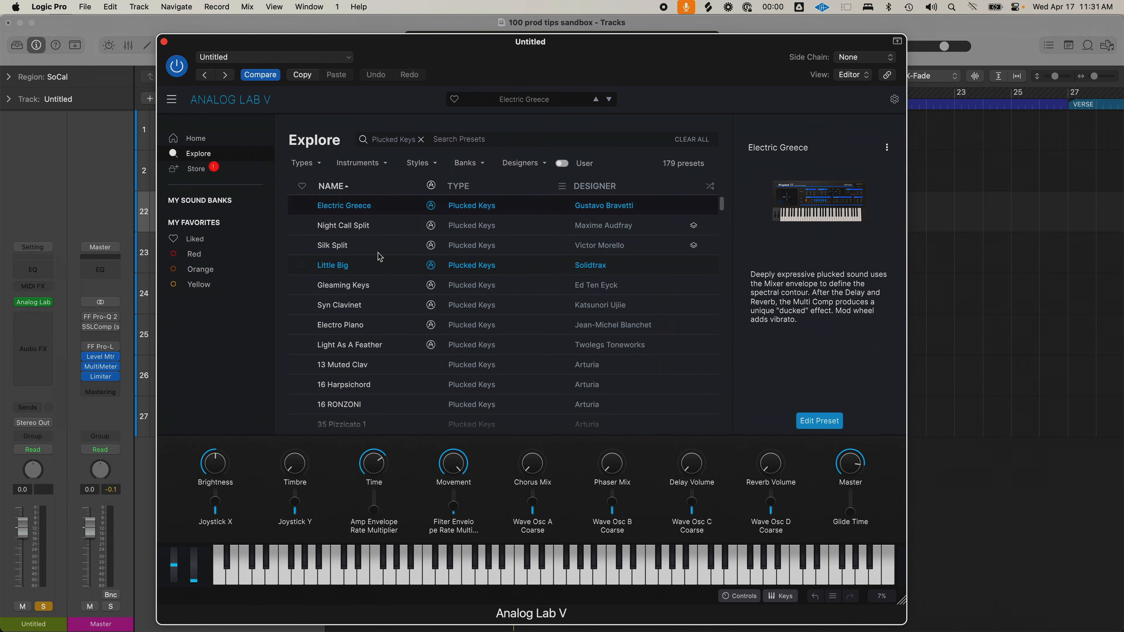
scroll(385, 256, up, 10)
scroll(384, 257, up, 5)
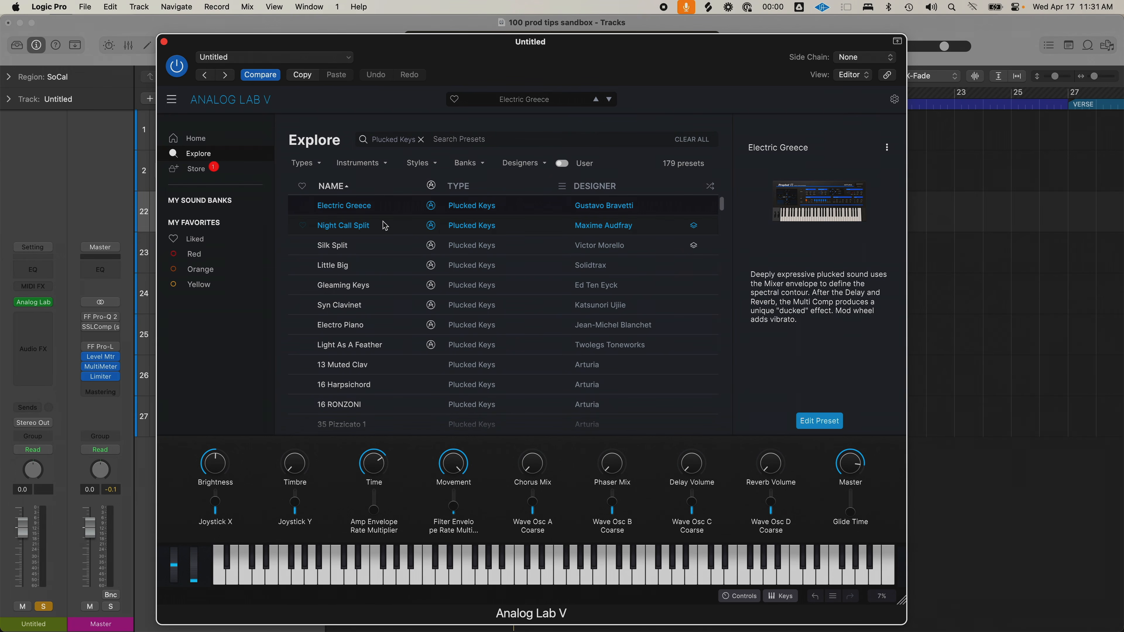
Step: Raise the Electric Greece preset's Brightness and look at its Prophet-VS instrument before returning to the preset list
drag(216, 458, 219, 444)
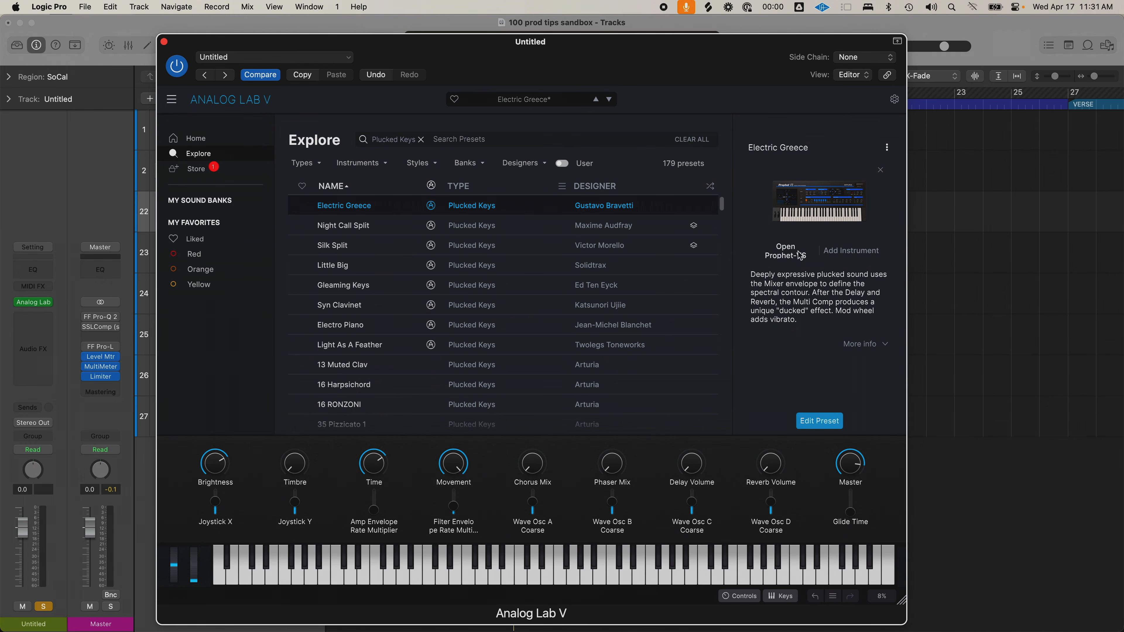
click(795, 259)
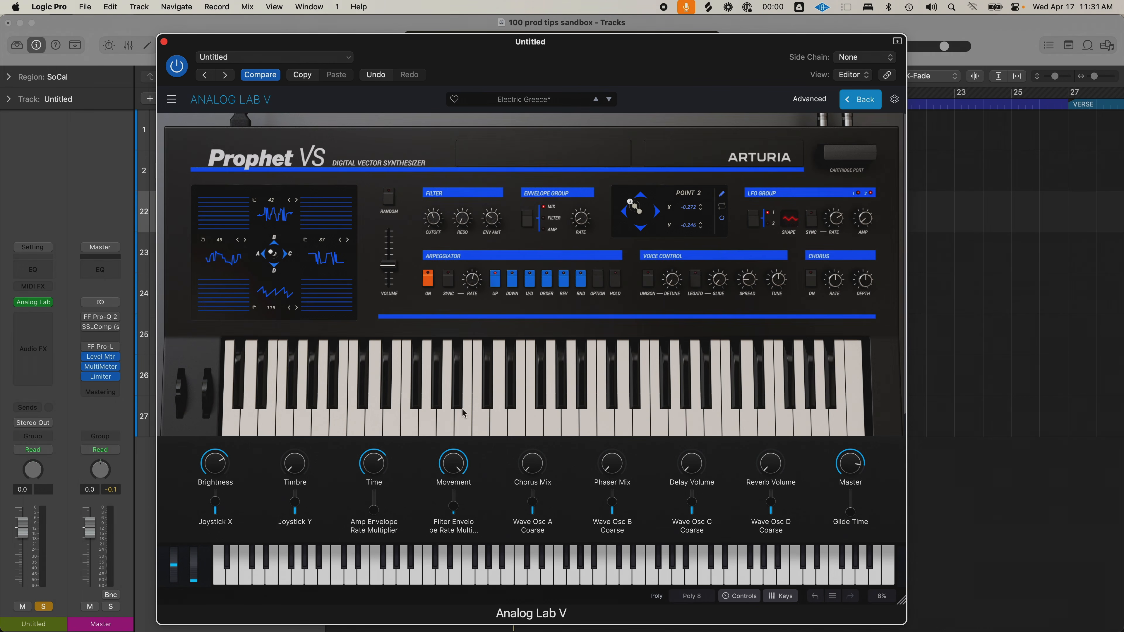
click(845, 107)
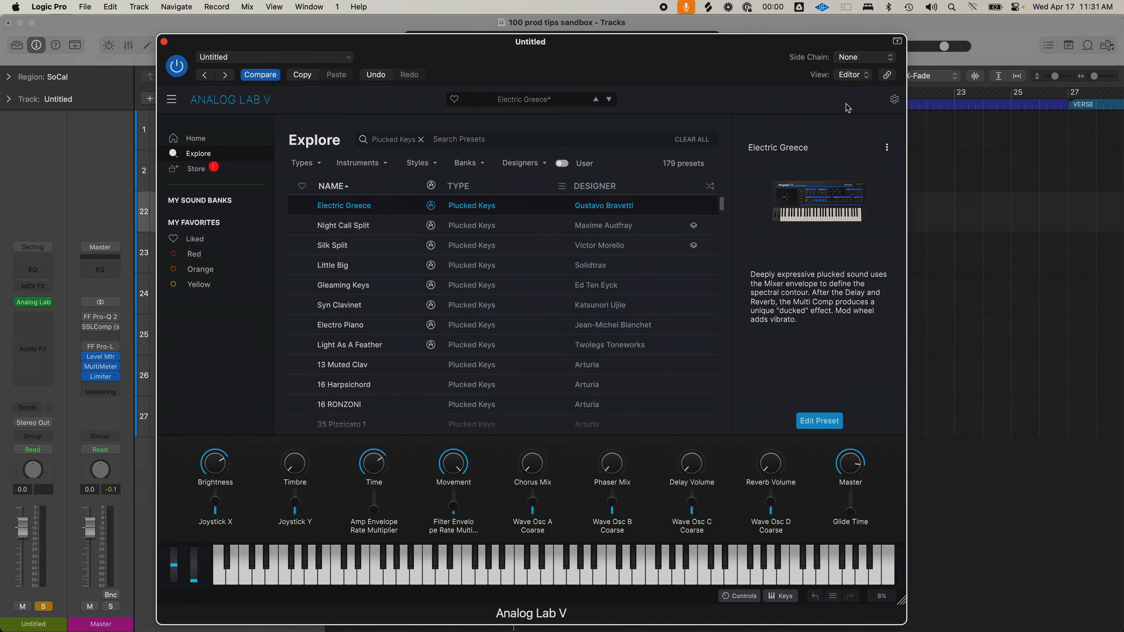
Step: Load the Night Call Split preset and raise its Brightness
mouse_move(783, 163)
click(361, 234)
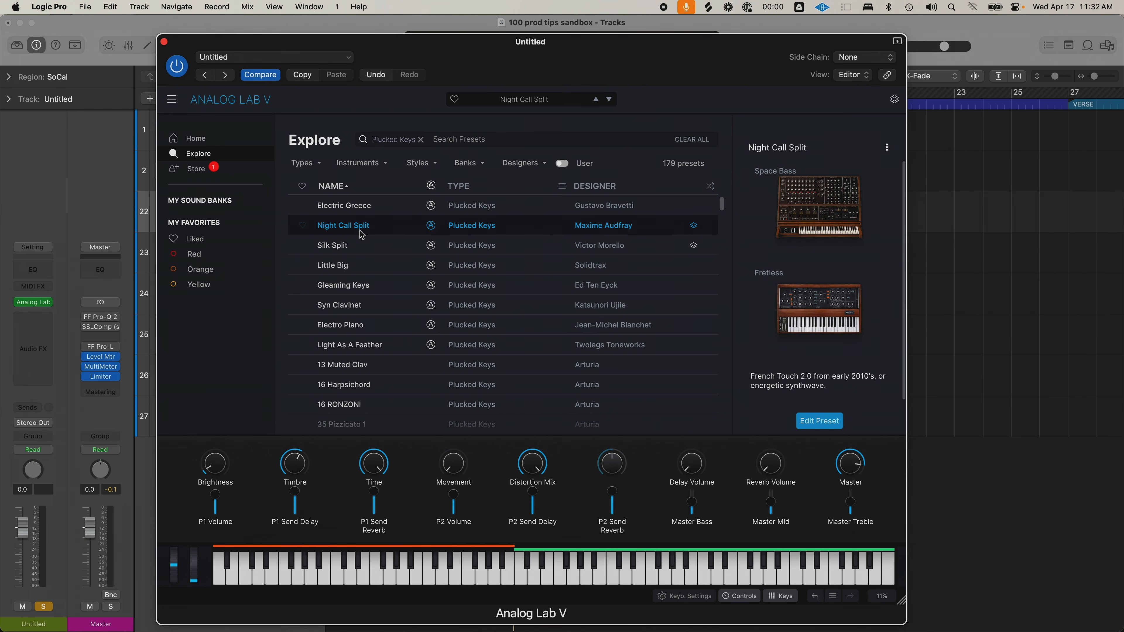
drag(215, 463, 223, 413)
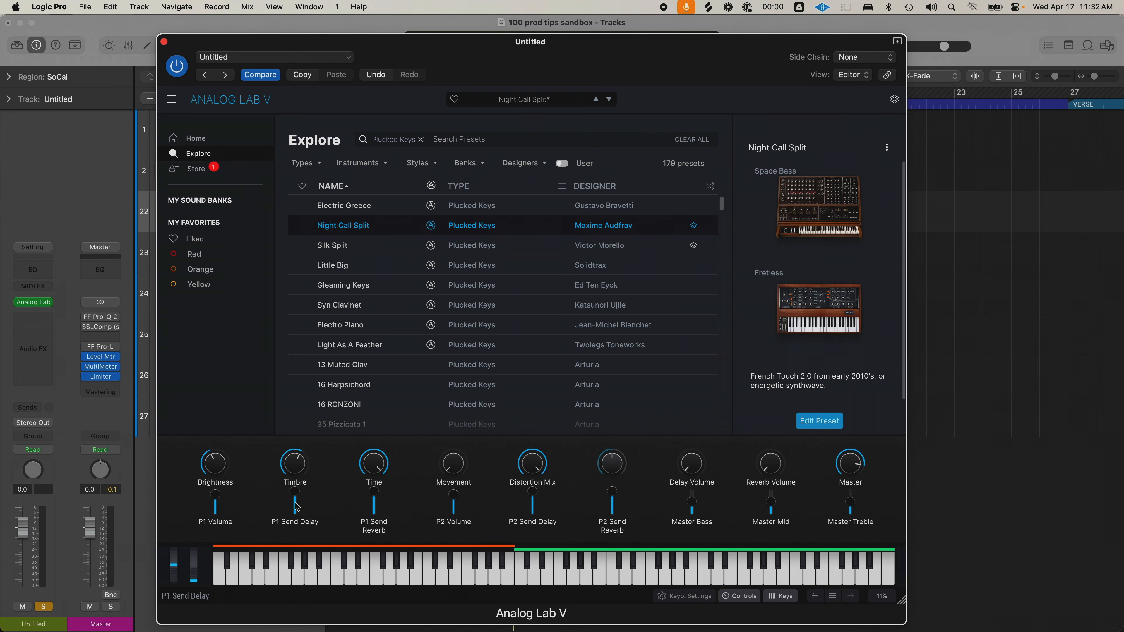
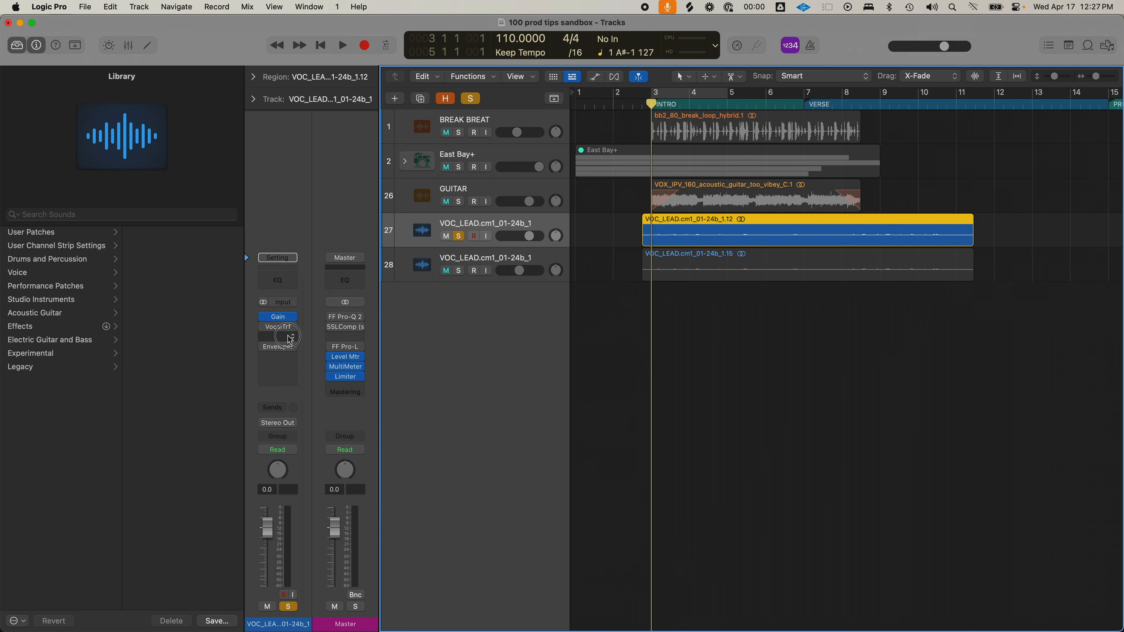
Step: Insert SoundToys MicroShift on the soloed VOC_LEAD track between the VocalTrf and Enveloper plug-ins
click(277, 343)
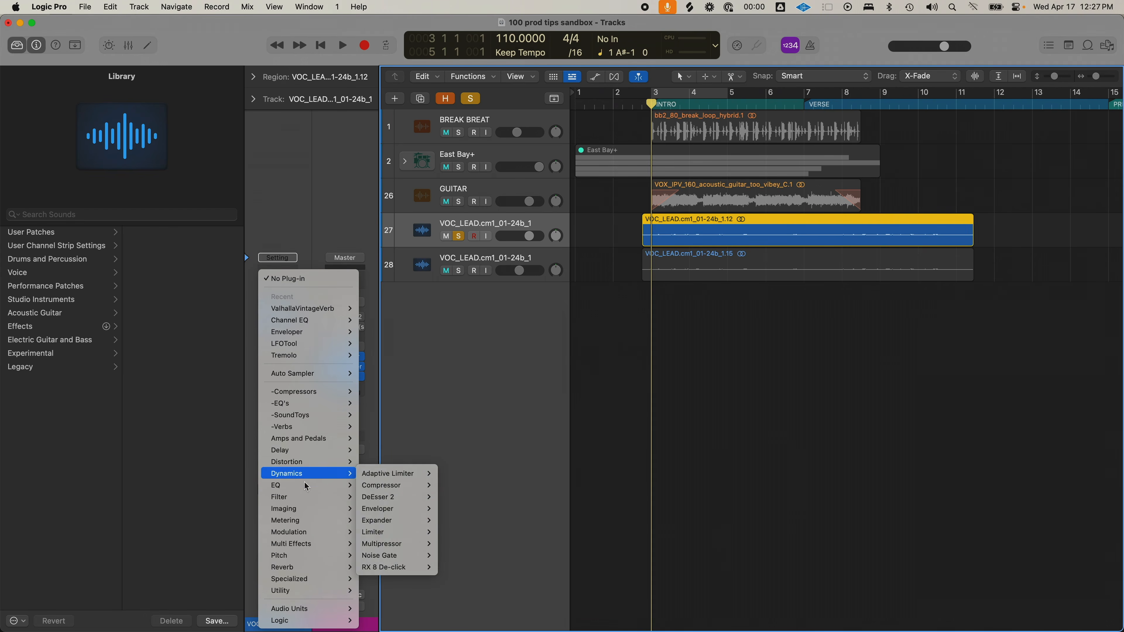
mouse_move(343, 533)
mouse_move(426, 506)
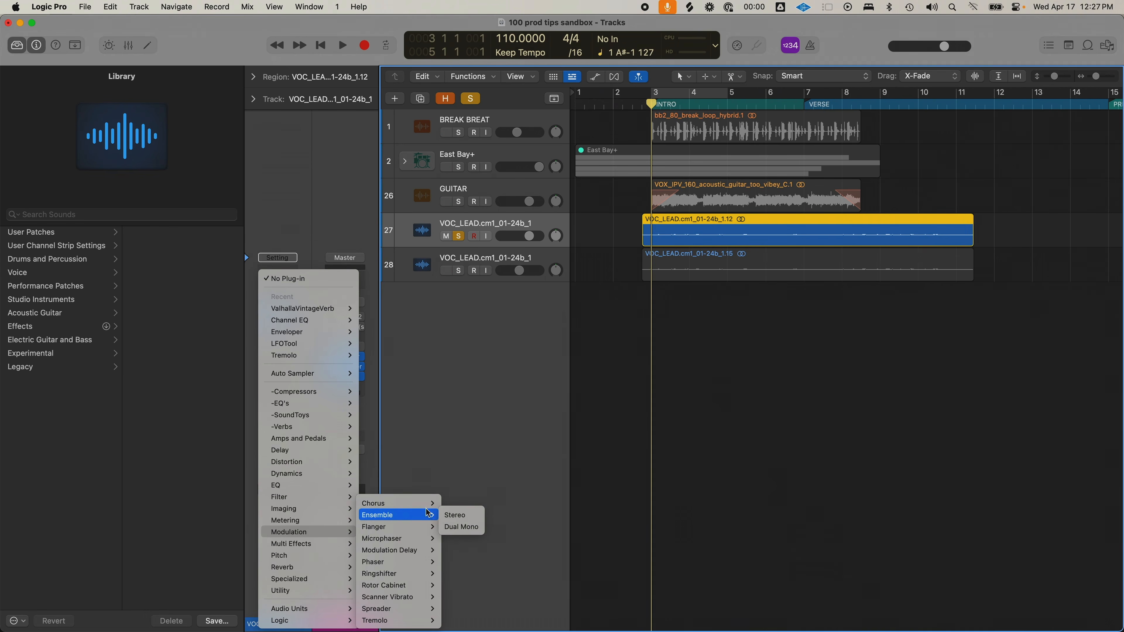
mouse_move(406, 543)
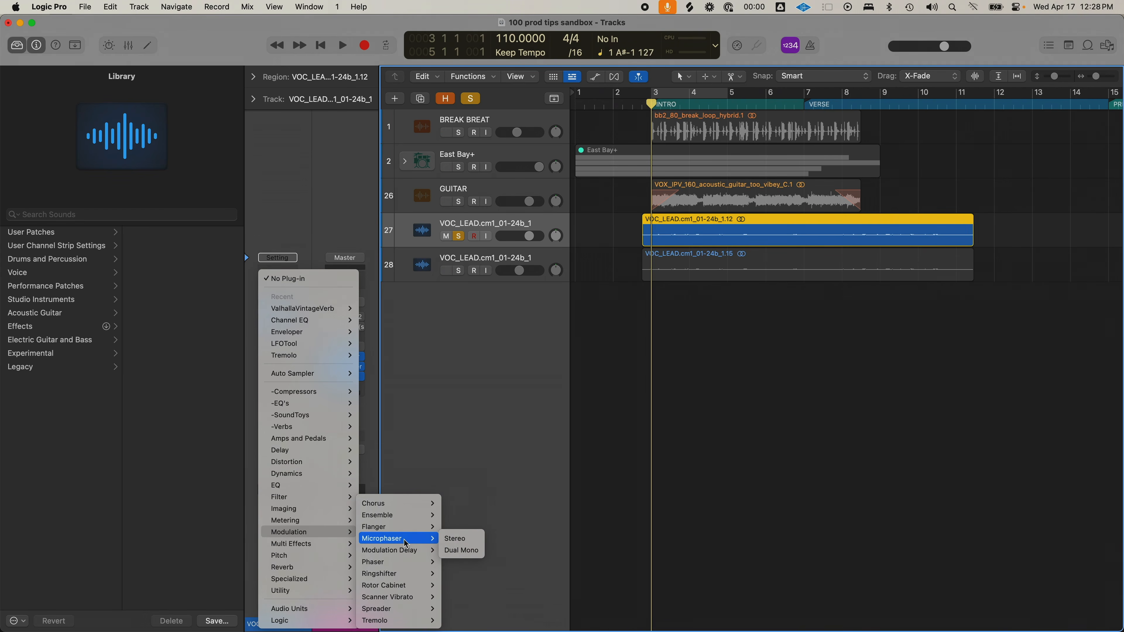
mouse_move(317, 420)
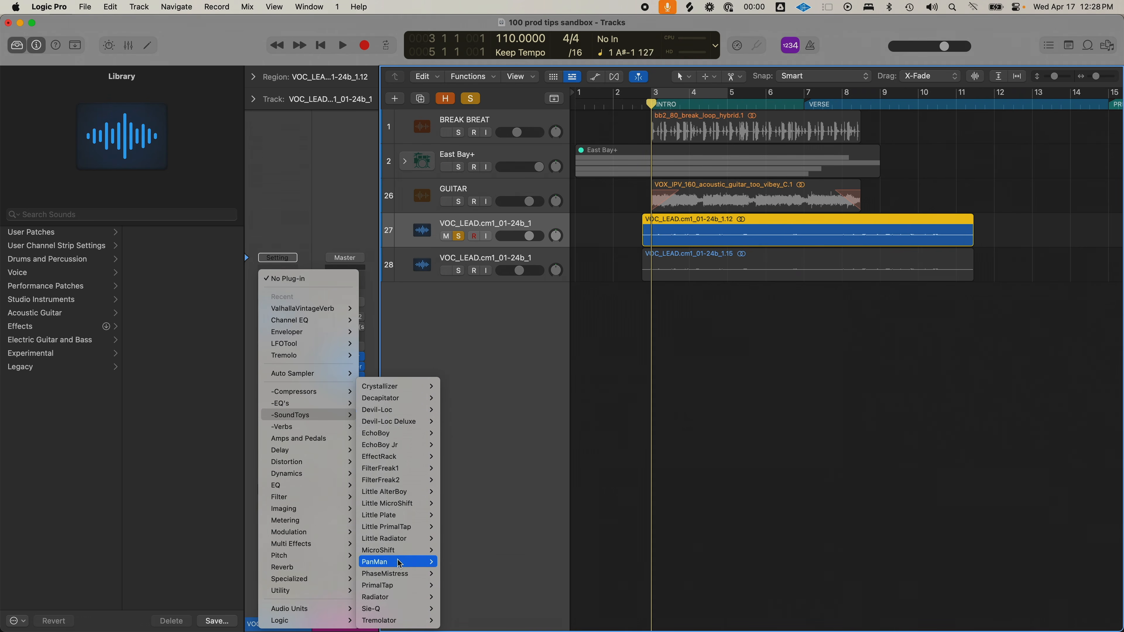
click(454, 550)
drag(681, 186, 752, 314)
Step: Play the vocal while moving MicroShift's mix toward dry and back to fully wet, and close the plug-in
key(space)
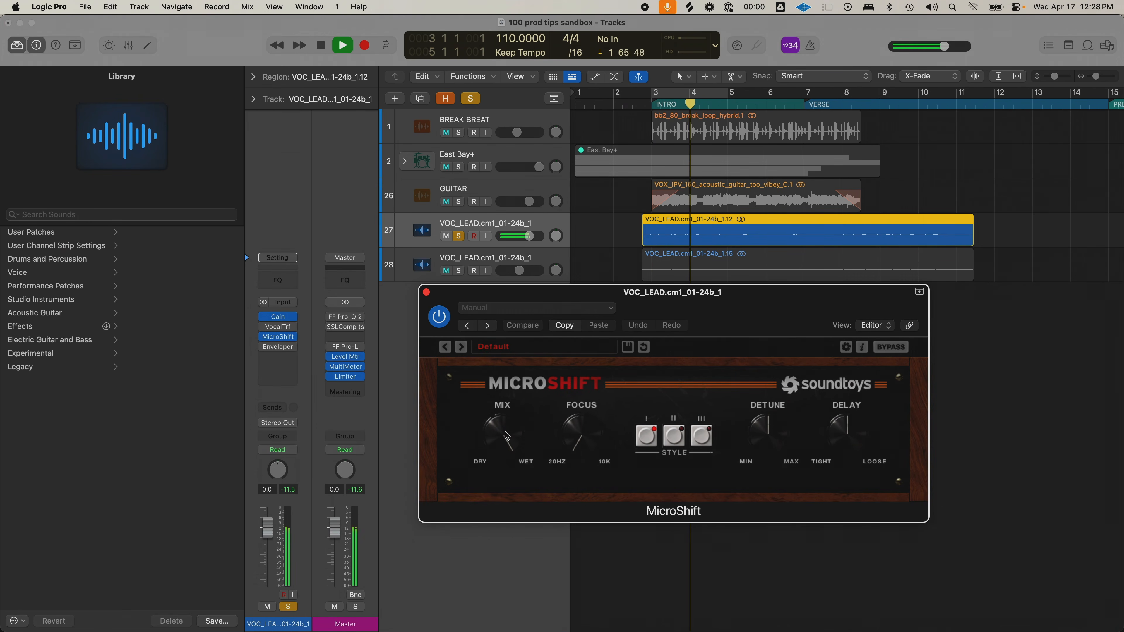
drag(504, 438, 493, 595)
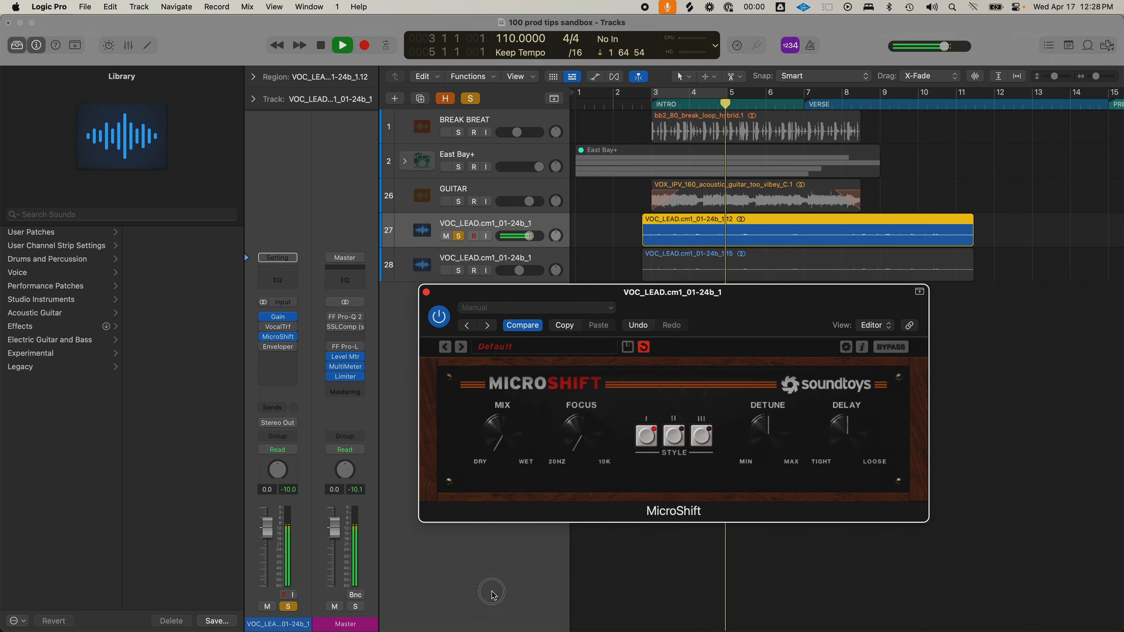
drag(493, 593, 493, 532)
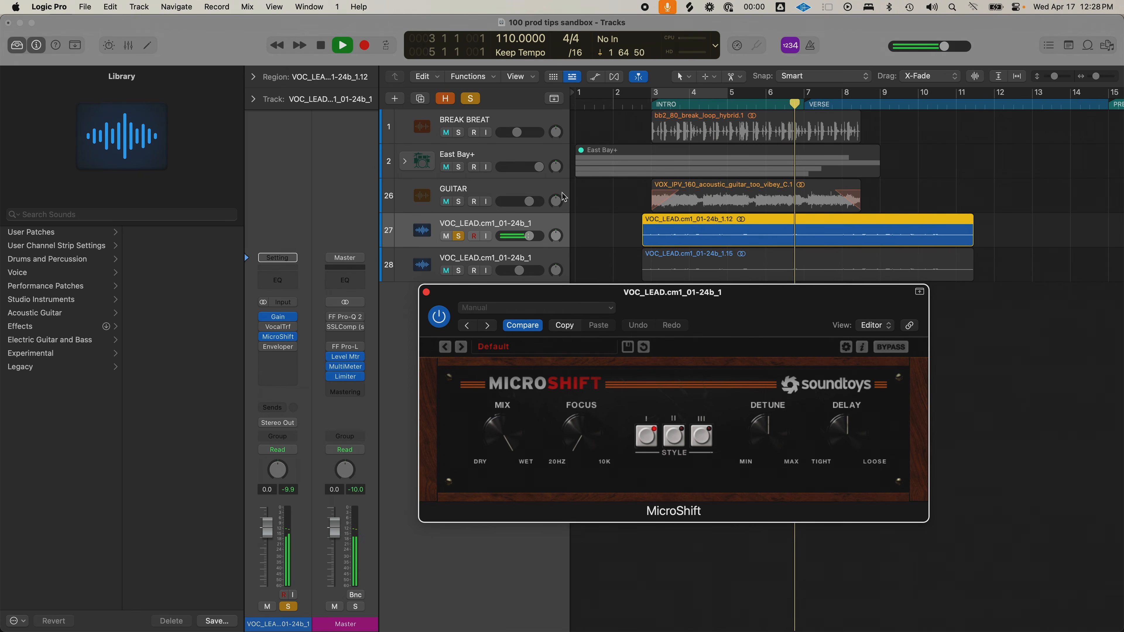
click(427, 292)
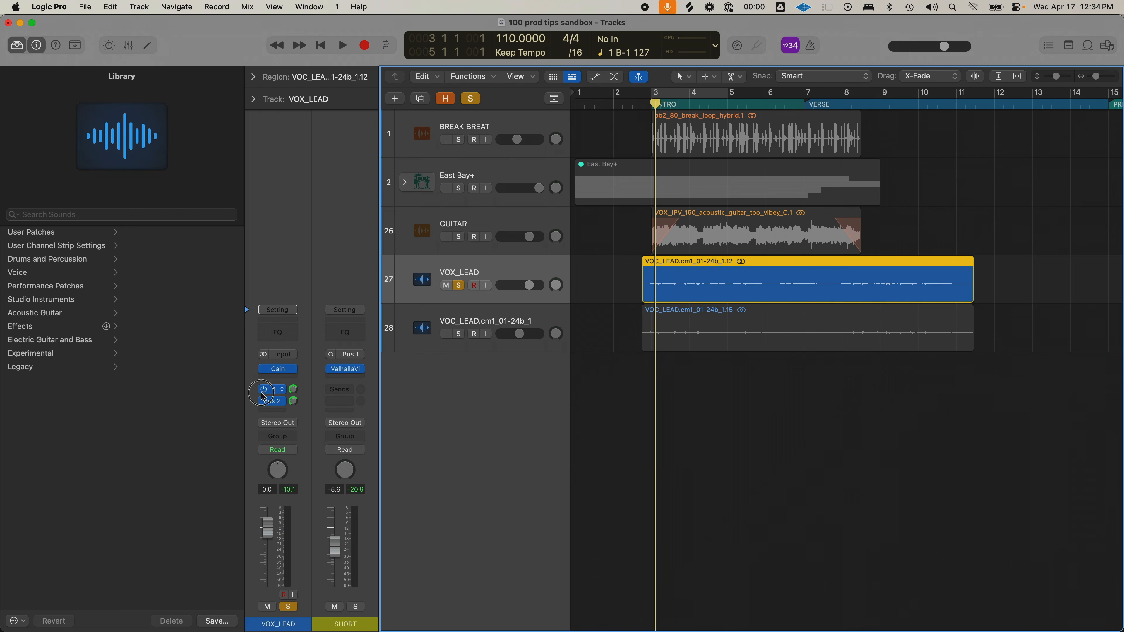
Step: Go over the decay and predelay settings in ValhallaVintageVerb on the SHORT reverb bus of VOX_LEAD
click(281, 390)
click(318, 338)
click(346, 370)
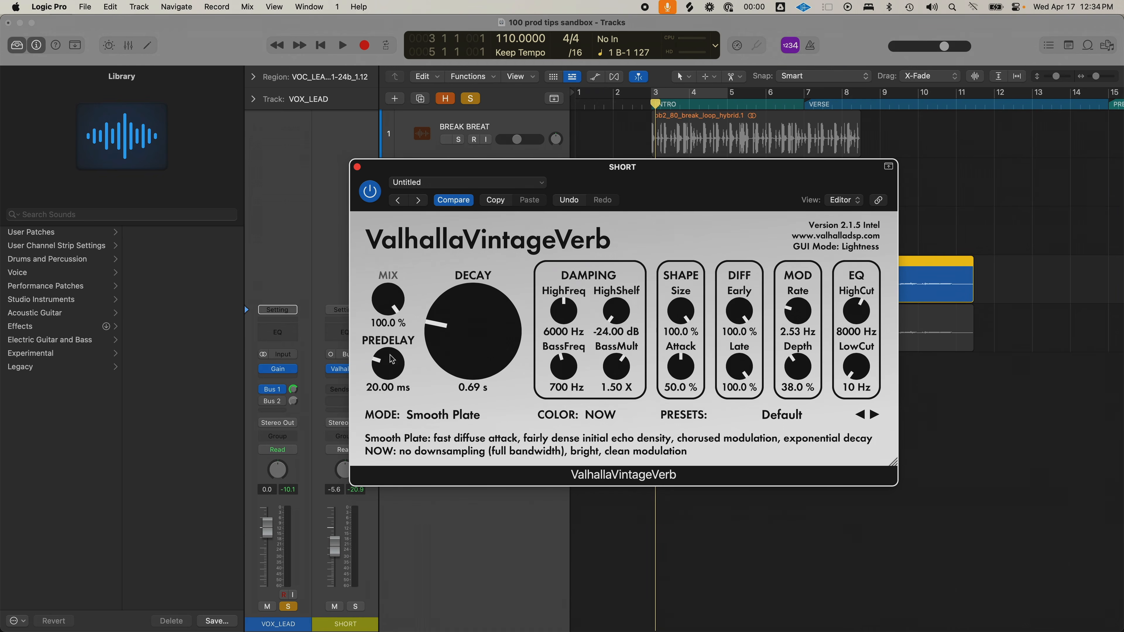
drag(471, 370, 470, 375)
drag(388, 363, 389, 368)
click(357, 167)
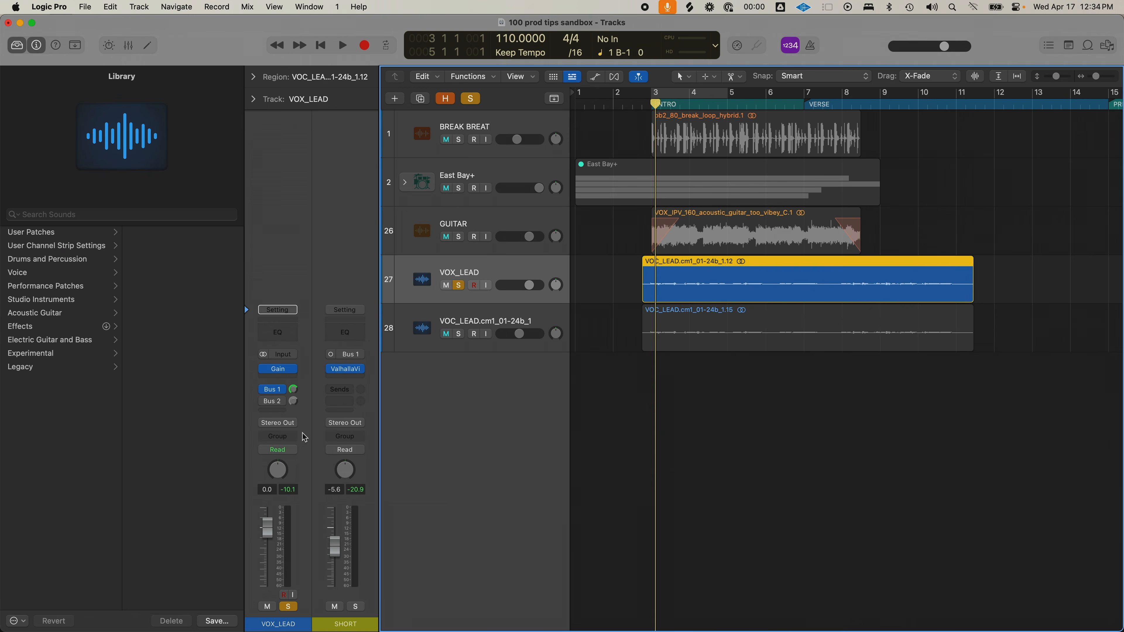
Step: Turn on VOX_LEAD's Bus 2 send and examine ValhallaVintageVerb's mode and decay on the LONG reverb bus
click(272, 401)
click(327, 377)
click(327, 373)
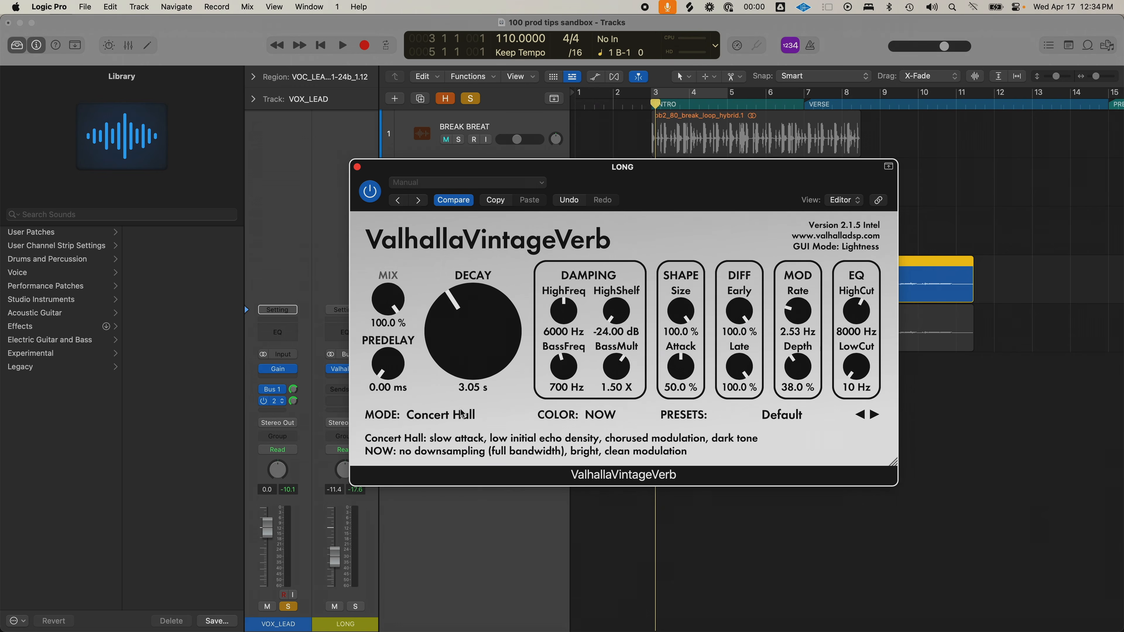
click(336, 370)
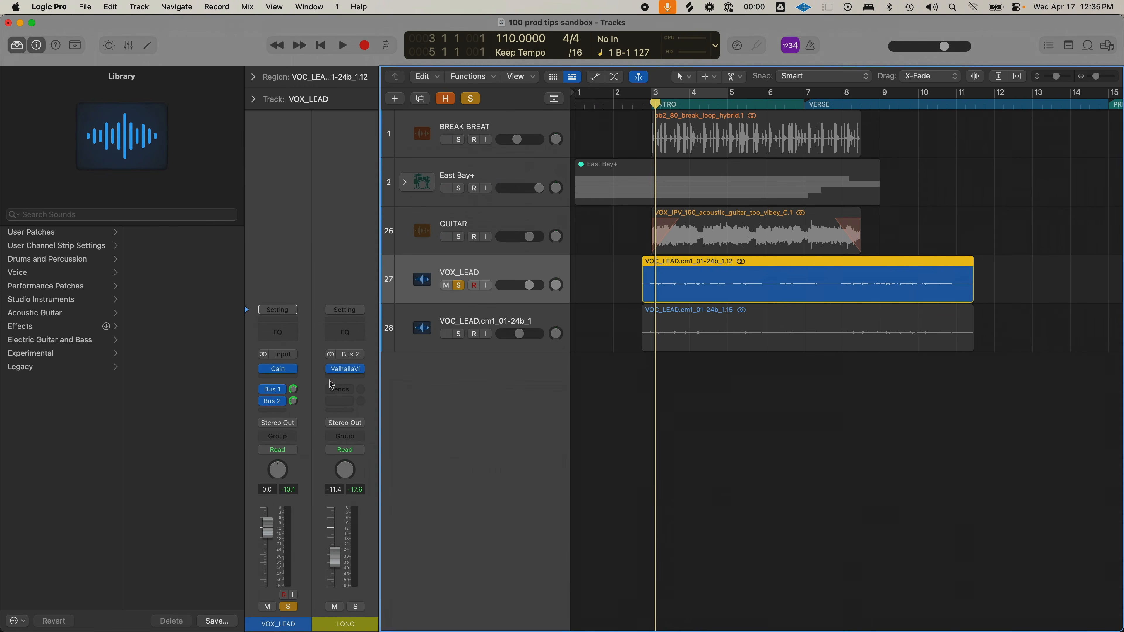
Step: Play VOX_LEAD with its Bus 2 send off to hear only the short reverb on Bus 1
click(281, 390)
click(299, 362)
click(283, 403)
click(348, 359)
key(space)
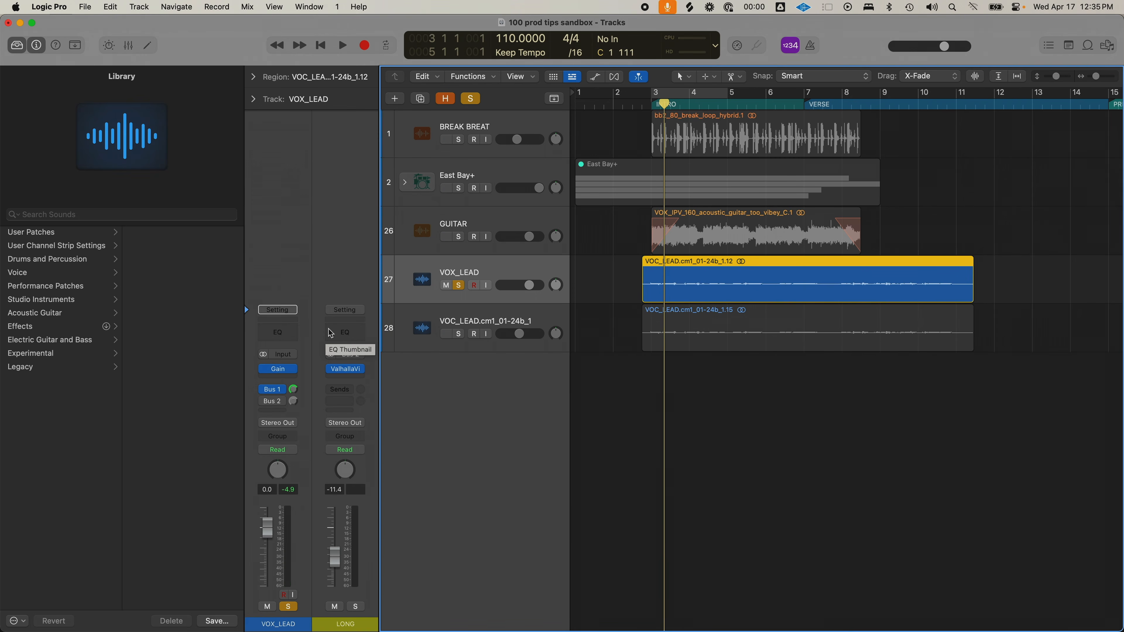
key(space)
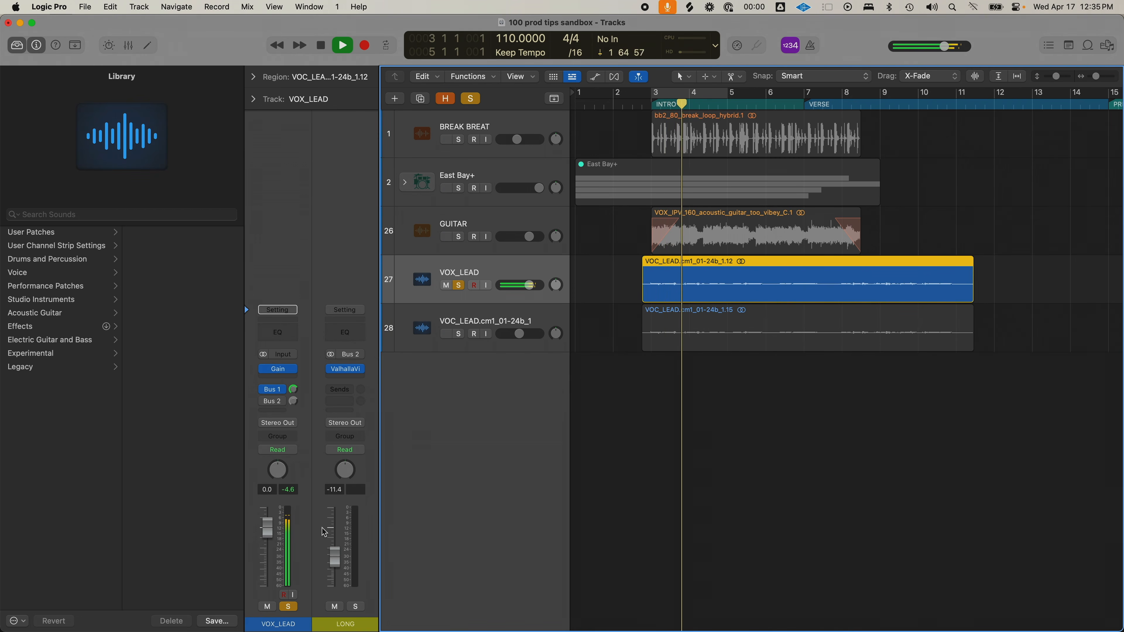
key(space)
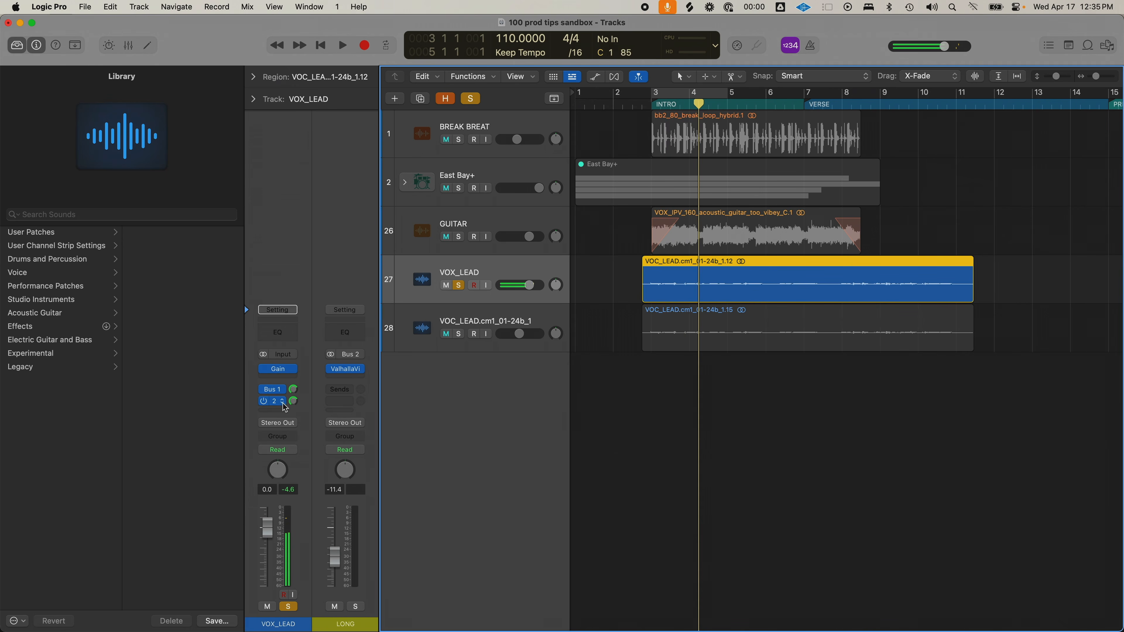
Step: Play VOX_LEAD with both reverb sends on and raise the LONG bus level to -10.8 dB
key(space)
drag(335, 557, 338, 551)
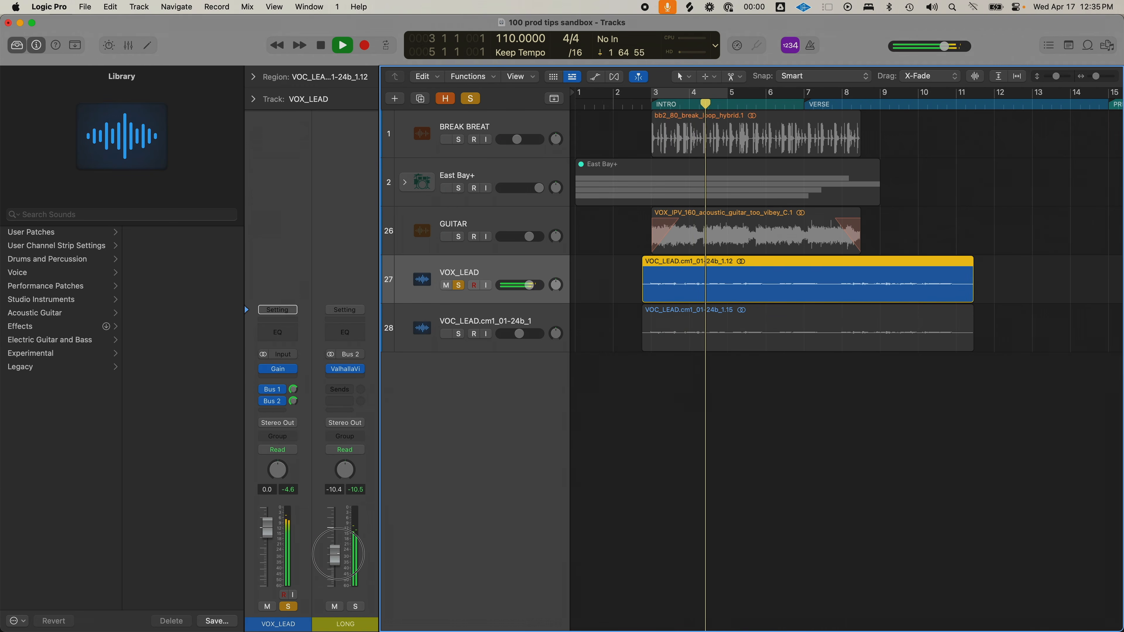
key(space)
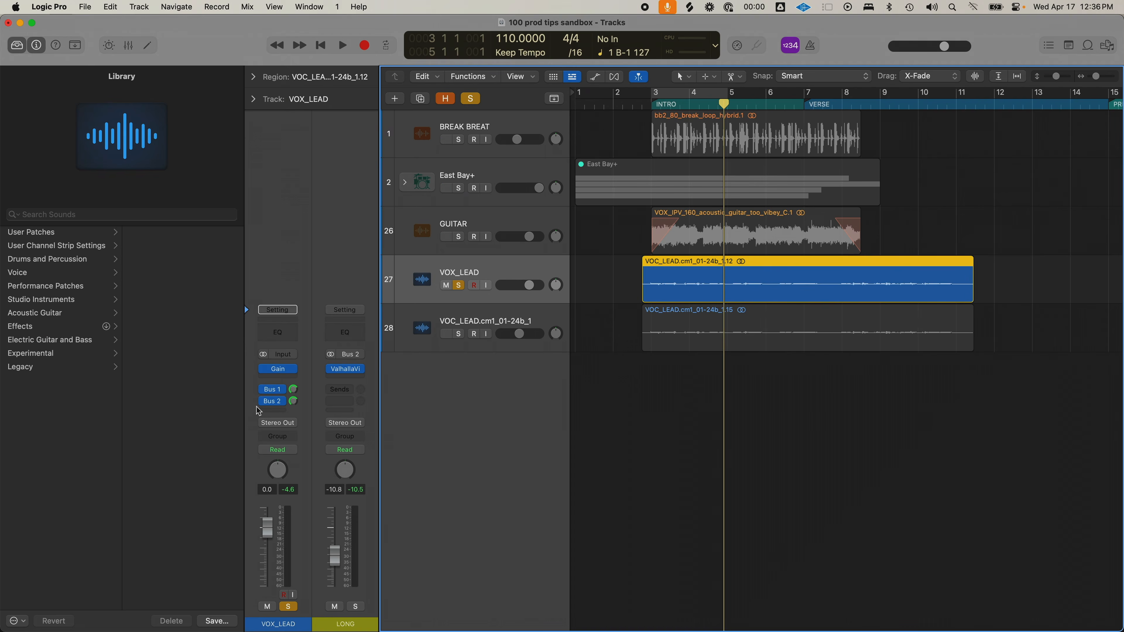
Step: Add a Bus 3 send to VOX_LEAD and name its new aux channel DELAY
click(266, 411)
mouse_move(274, 428)
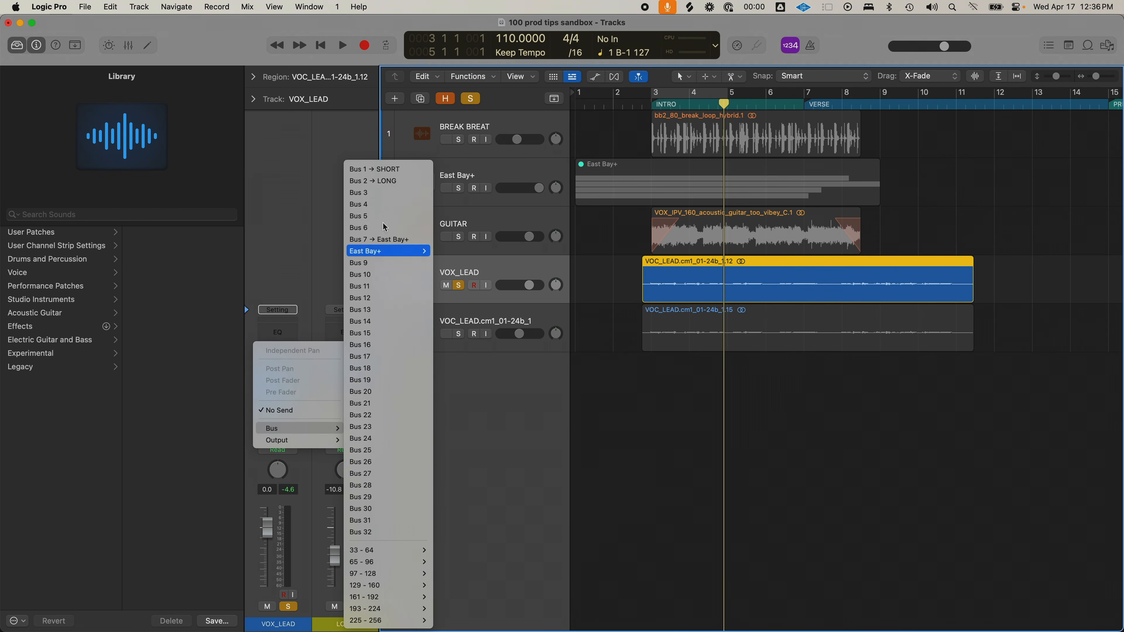
click(379, 195)
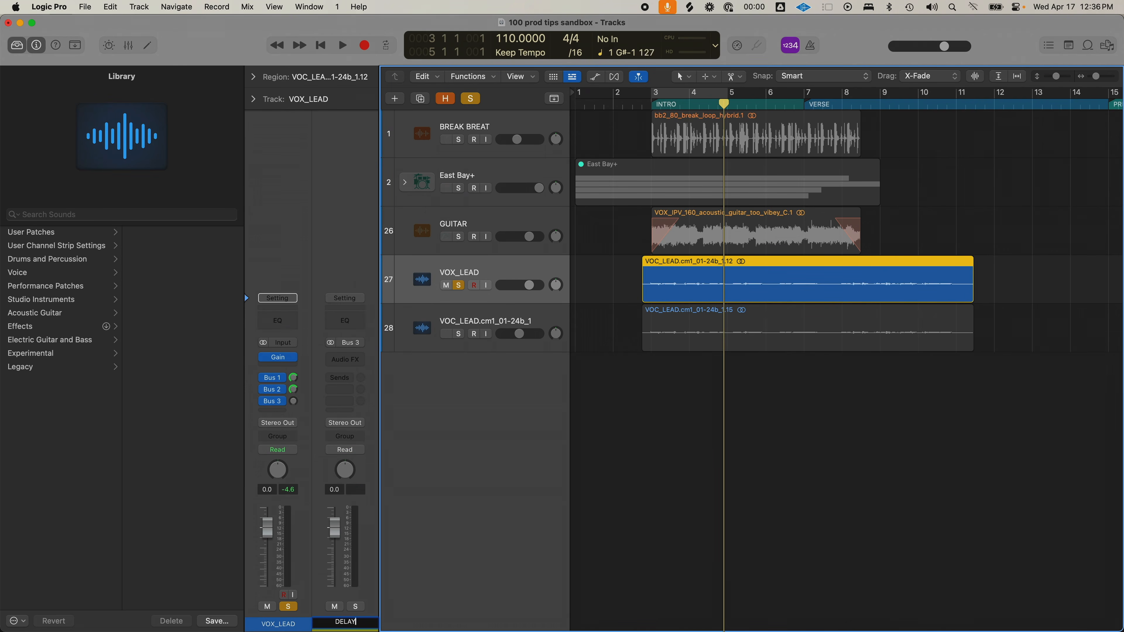
text(DELAY)
key(Return)
Step: Insert the Soundtoys EchoBoy plug-in on the DELAY bus with its default preset
click(345, 359)
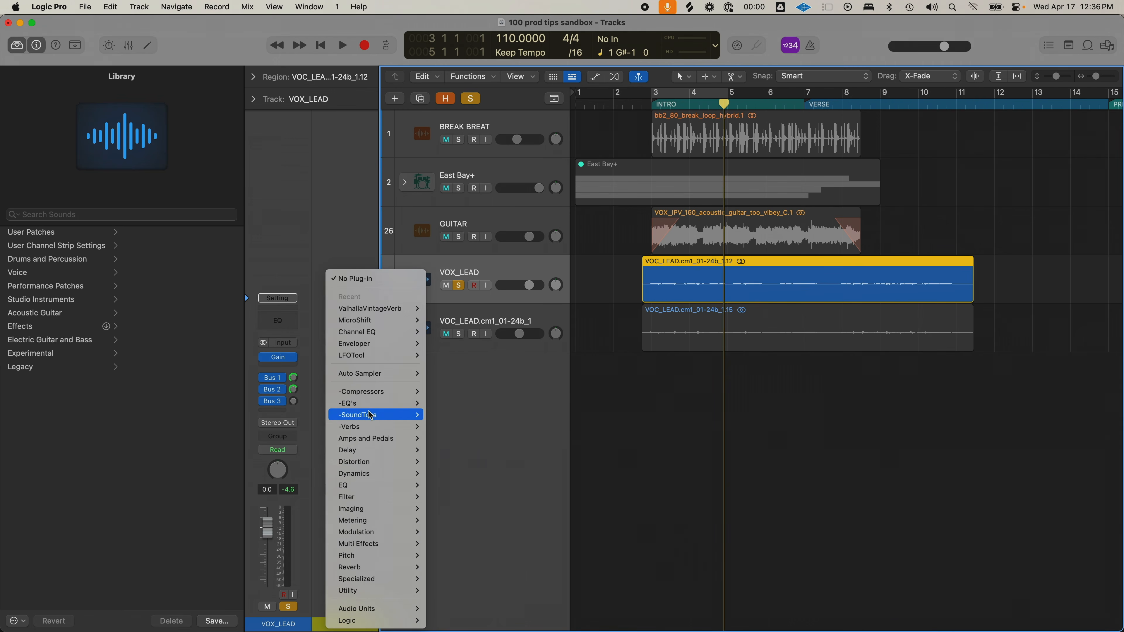
mouse_move(371, 415)
mouse_move(464, 433)
click(510, 433)
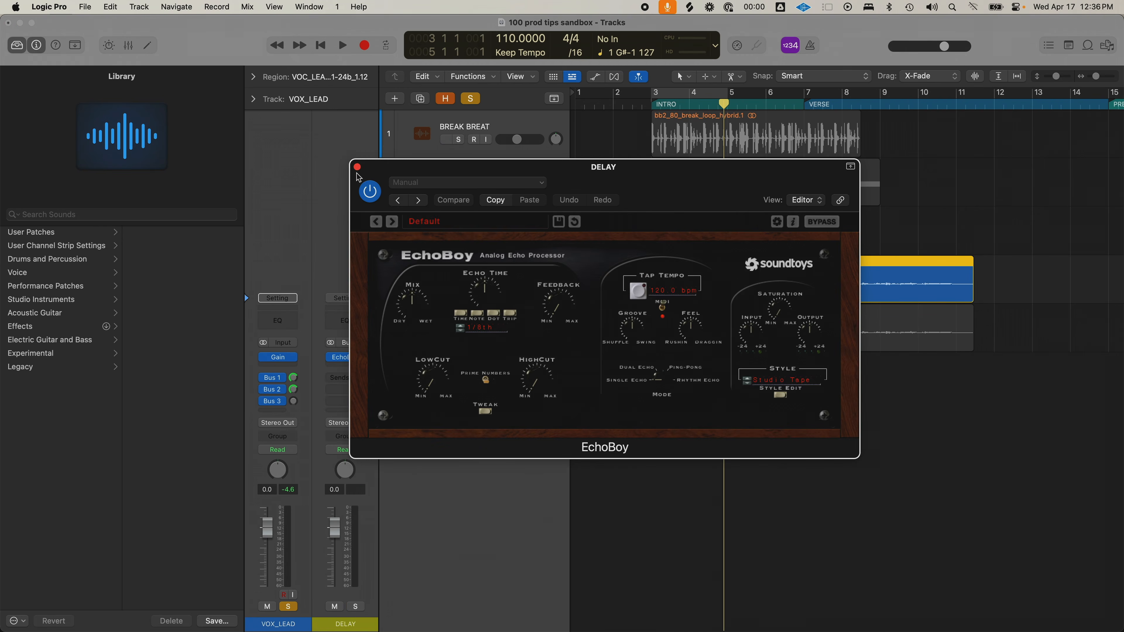
click(358, 167)
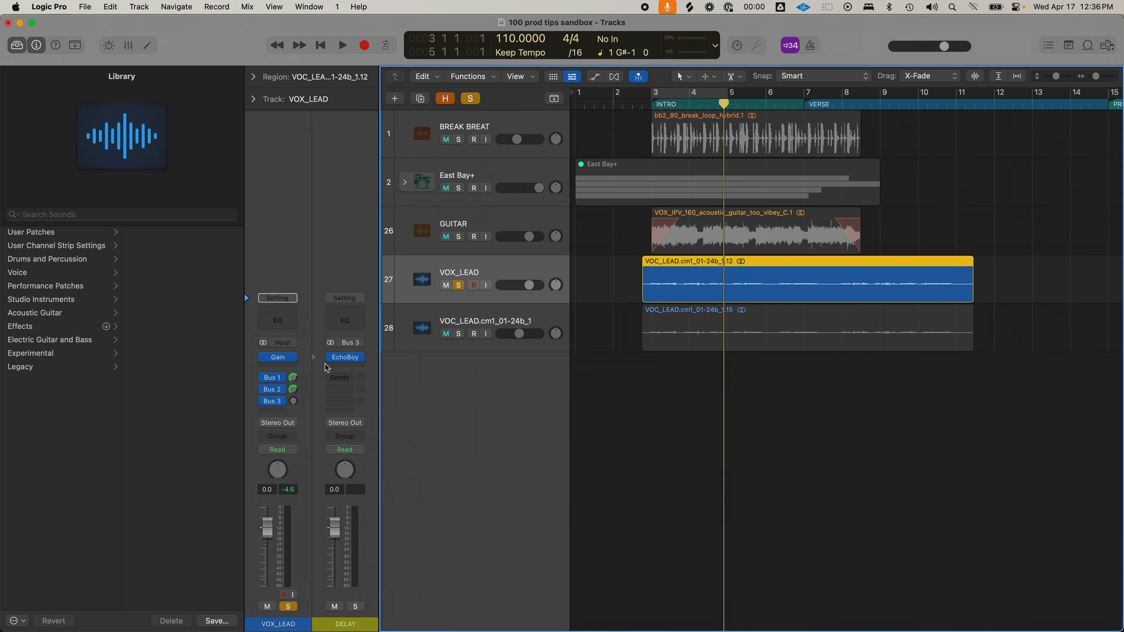
Step: Insert ValhallaVintageVerb after EchoBoy on the DELAY bus
click(342, 369)
mouse_move(376, 319)
click(442, 320)
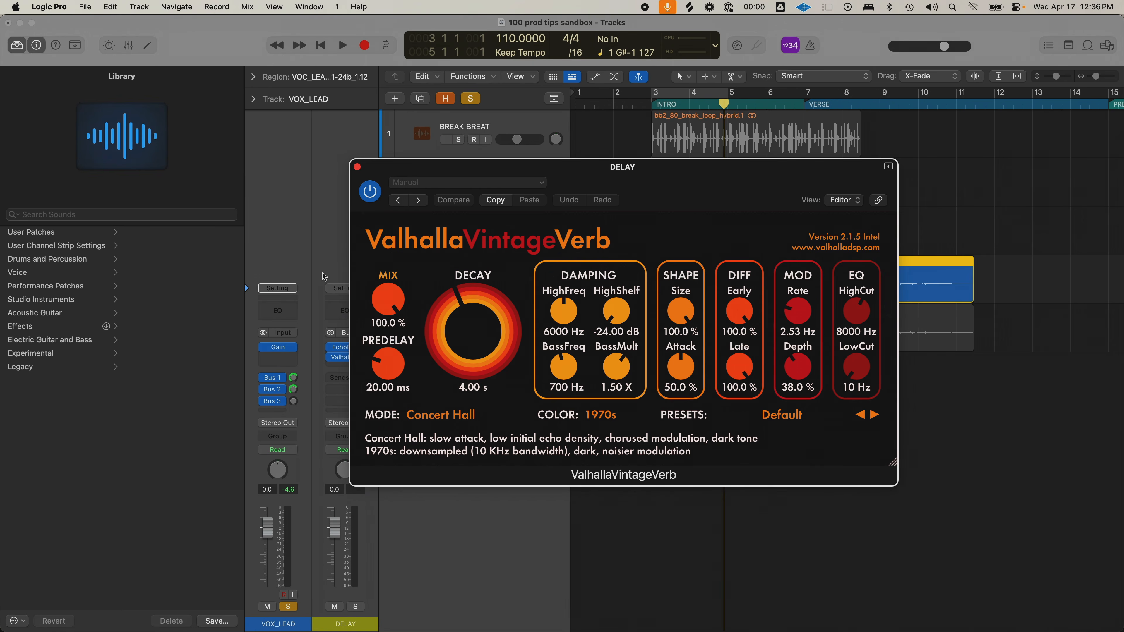
key(super+w)
Step: Raise VOX_LEAD's Bus 3 send and play the vocal with EchoBoy open to hear the delay
drag(293, 406, 293, 397)
click(346, 348)
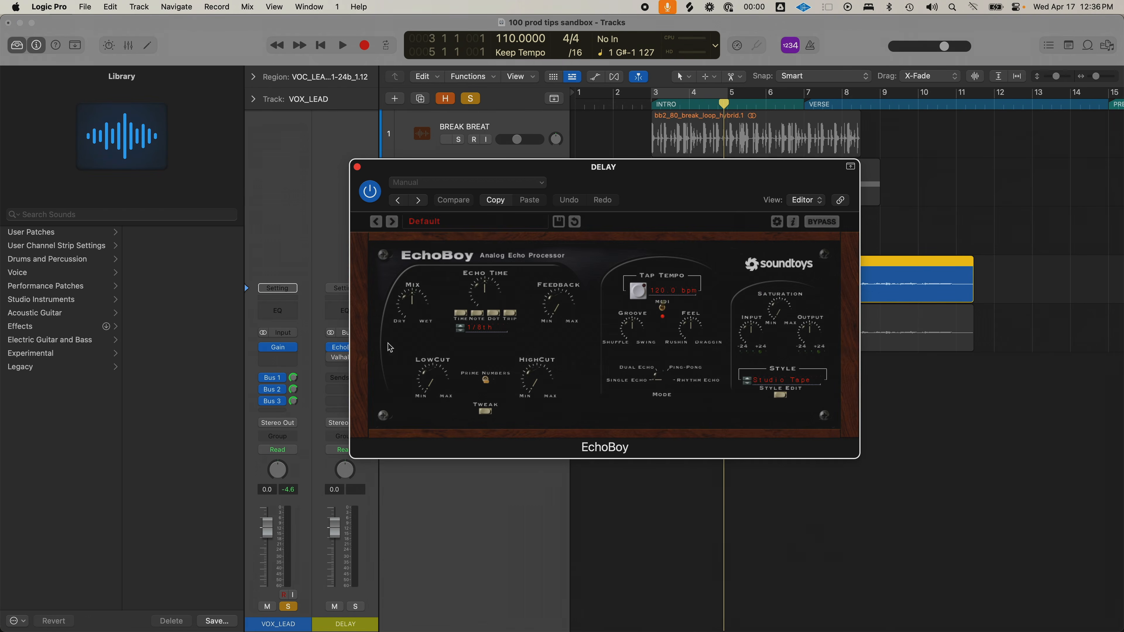
key(space)
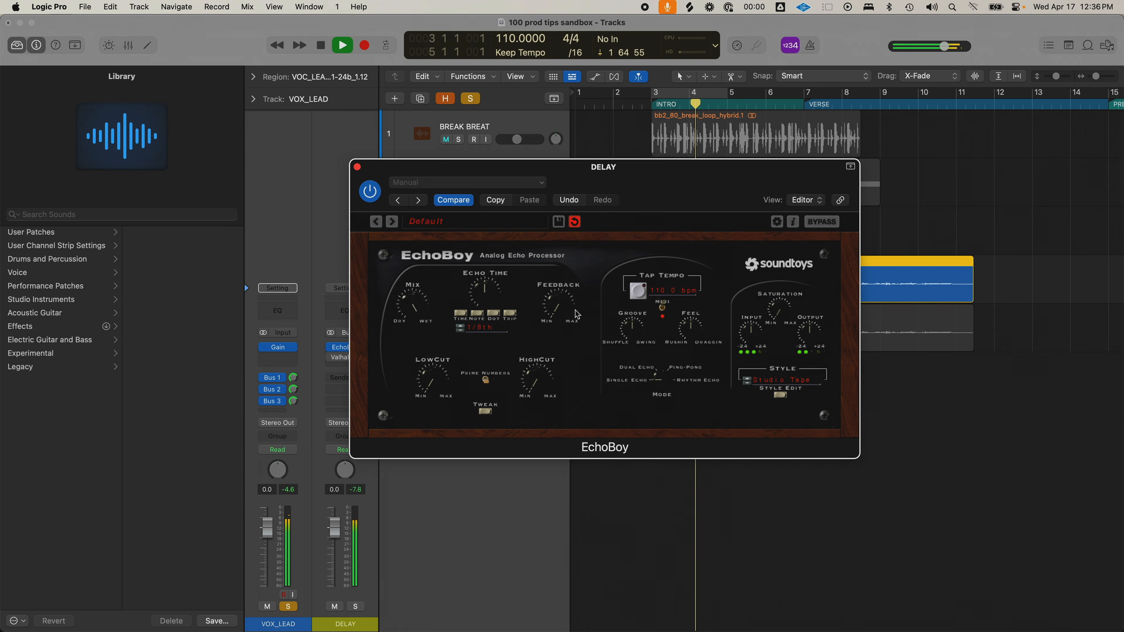
key(space)
click(358, 167)
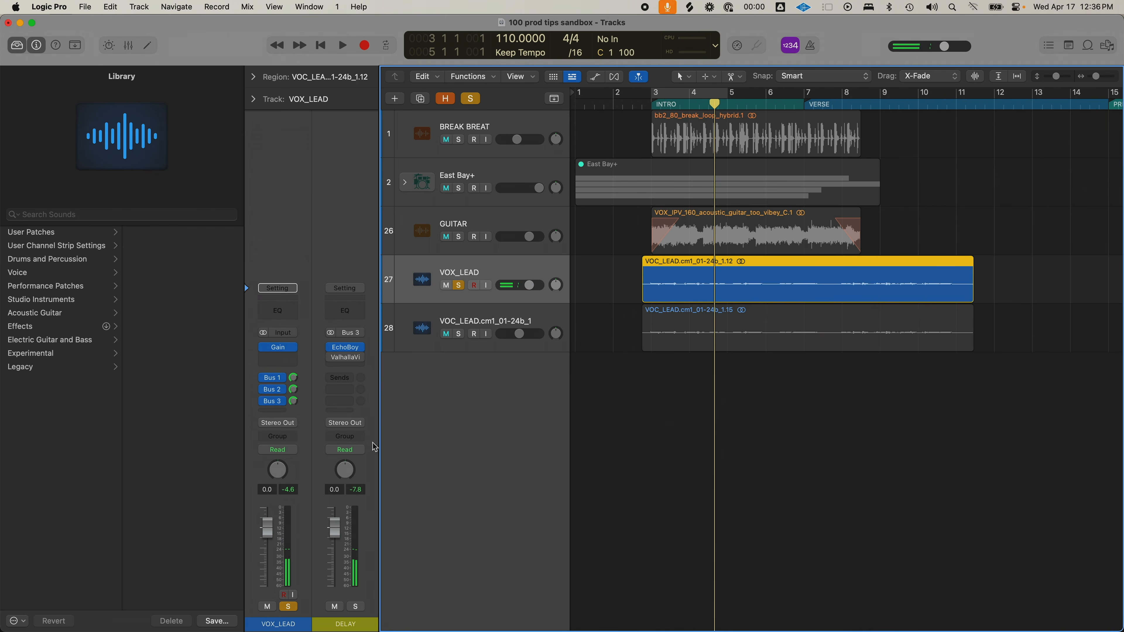
Step: Set the DELAY bus's ValhallaVintageVerb color to NOW and shorten its decay
click(350, 359)
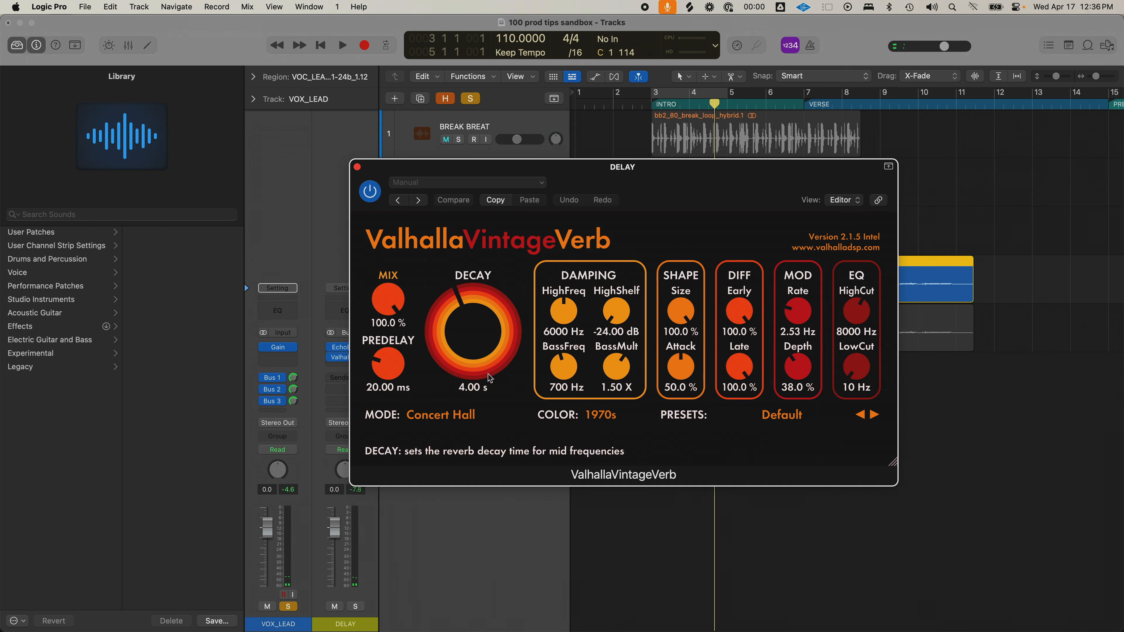
click(609, 415)
click(610, 458)
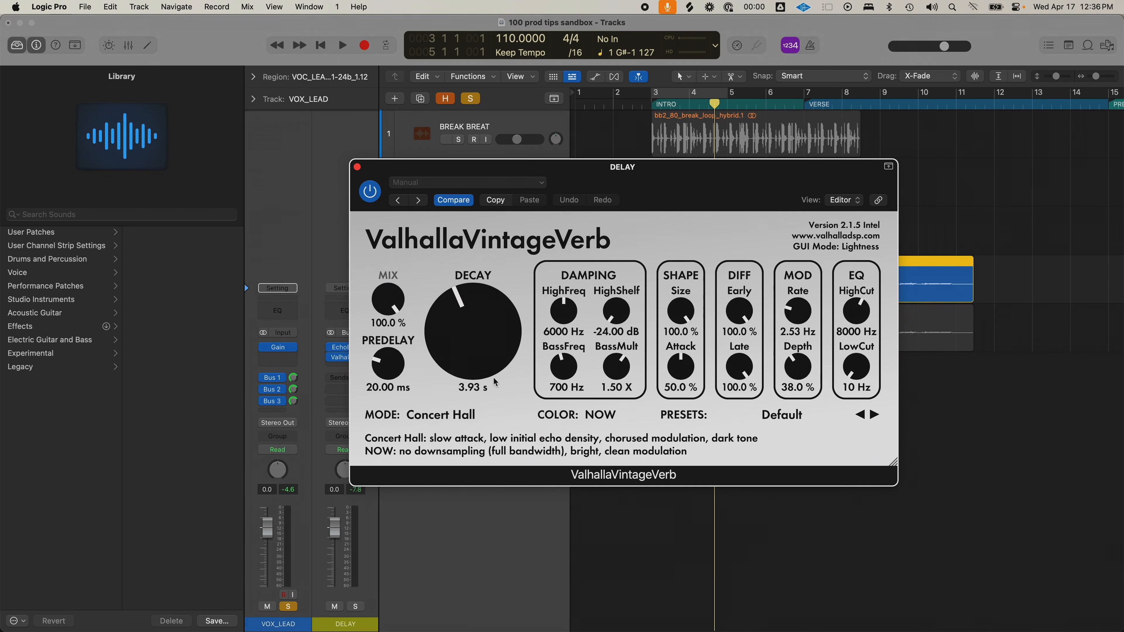
drag(477, 372, 481, 405)
click(357, 168)
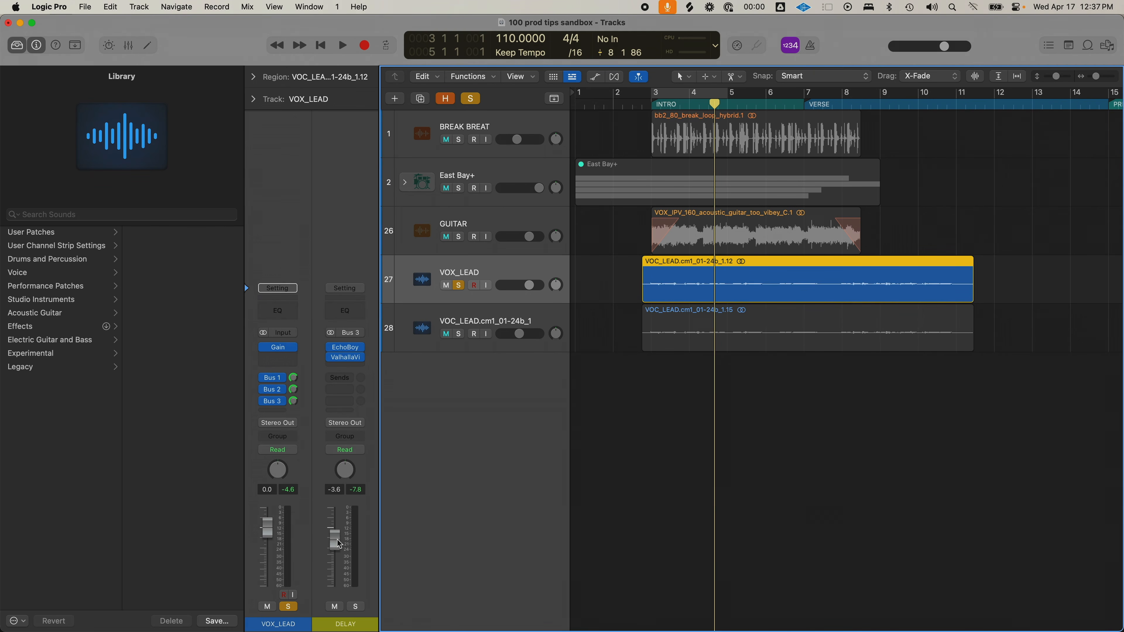
Step: Play VOX_LEAD with all three sends on and lower the DELAY bus level to -14.8 dB
key(space)
drag(331, 531, 339, 569)
key(space)
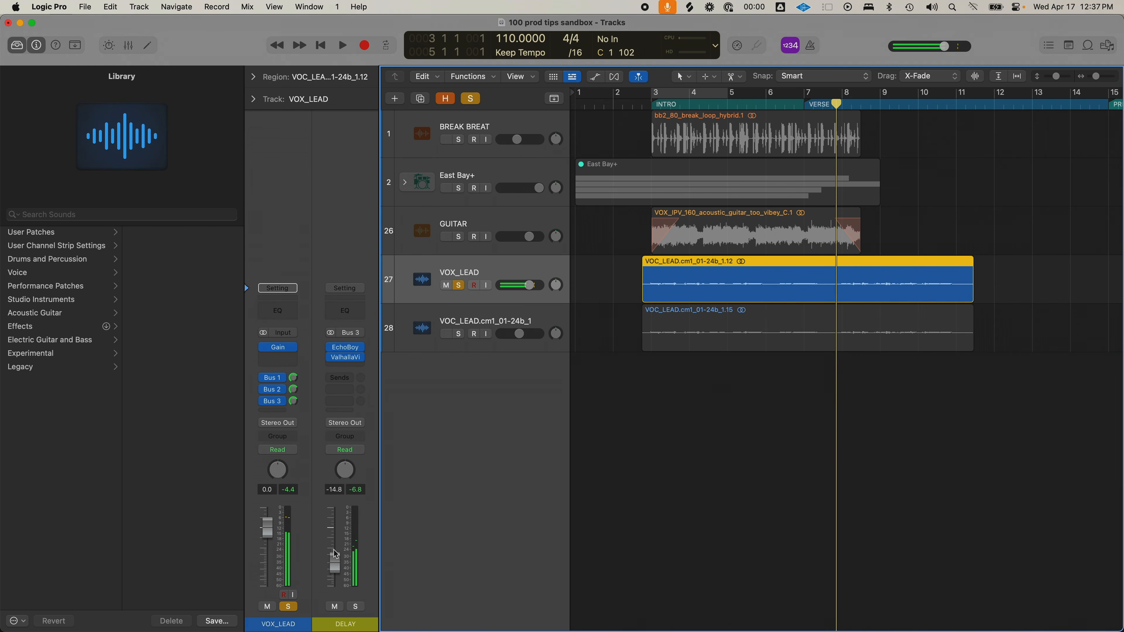